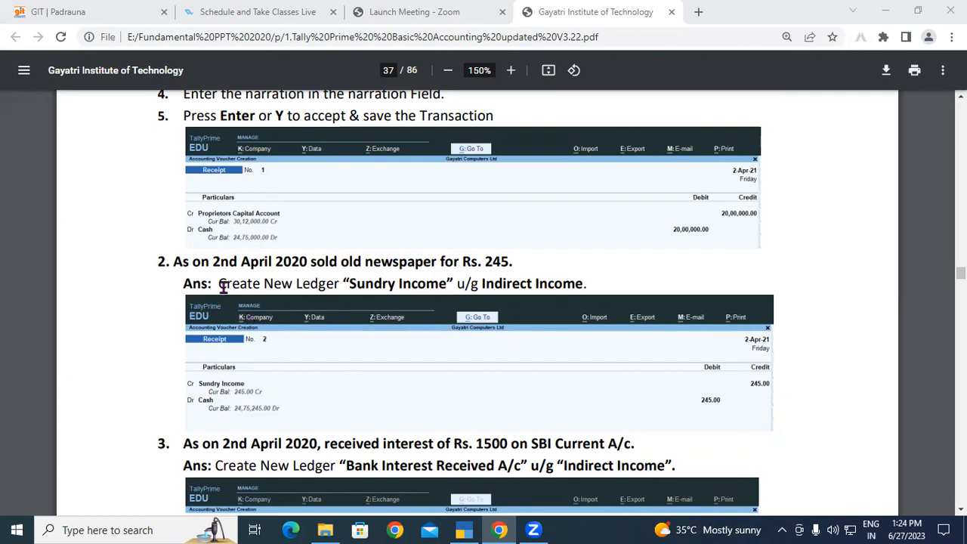
Examine example 1 on page 37, highlighting the investor and the Rs. 20,00,000 invested as capital.
{"action": "scroll", "coordinate": [219, 262], "scroll_direction": "up", "scroll_amount": 1}
{"action": "scroll", "coordinate": [219, 263], "scroll_direction": "up", "scroll_amount": 3}
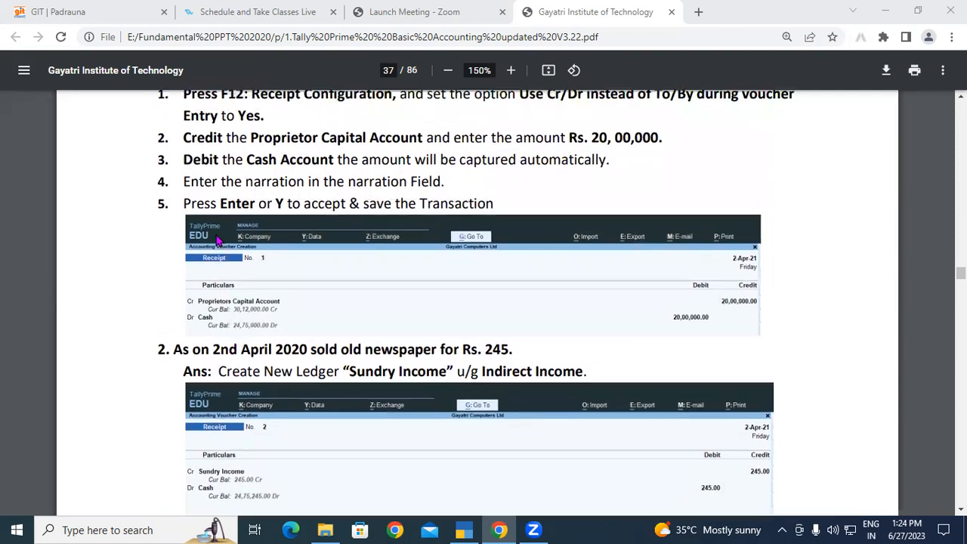
{"action": "scroll", "coordinate": [217, 238], "scroll_direction": "up", "scroll_amount": 1}
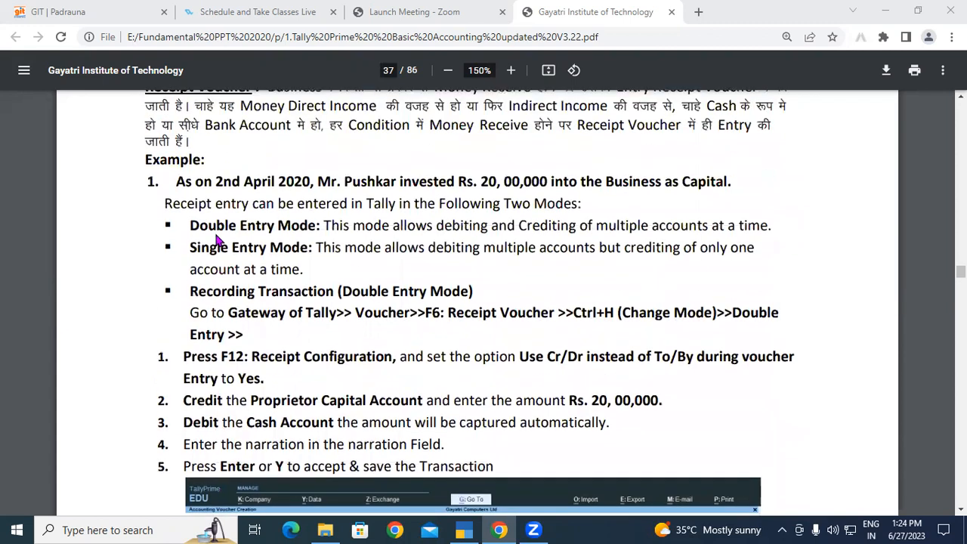
{"action": "left_click_drag", "start_coordinate": [186, 186], "coordinate": [421, 185]}
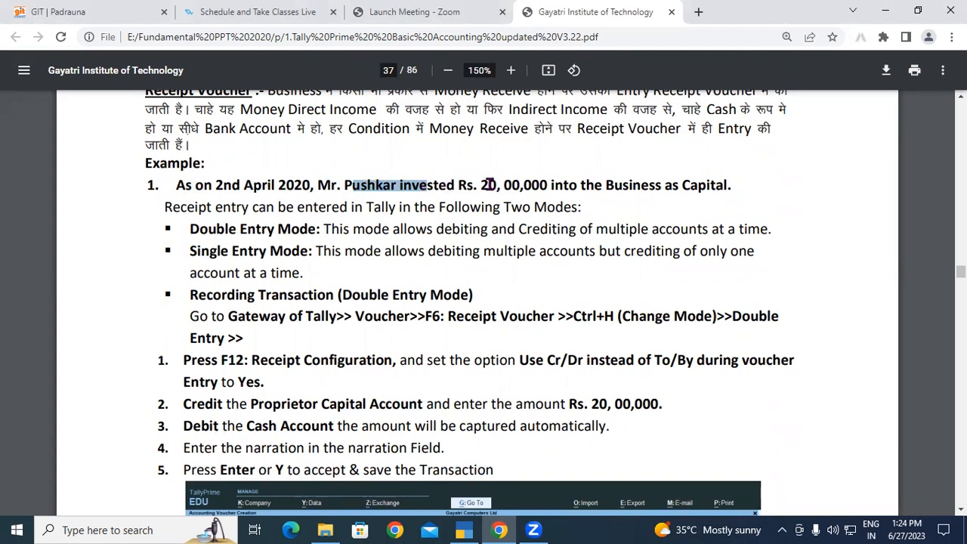
{"action": "left_click_drag", "start_coordinate": [481, 185], "coordinate": [531, 186]}
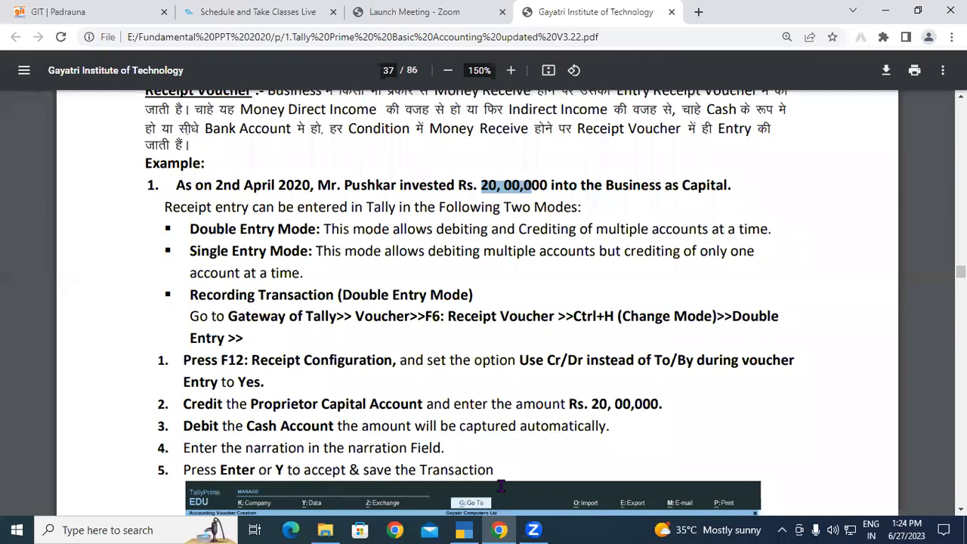
Handwrite "Capital" and "Cash" over the capital investment example, and clear the annotations.
{"action": "mouse_move", "coordinate": [472, 156]}
{"action": "left_mouse_down"}
{"action": "mouse_move", "coordinate": [517, 181]}
{"action": "mouse_move", "coordinate": [538, 148]}
{"action": "mouse_move", "coordinate": [529, 149]}
{"action": "mouse_move", "coordinate": [562, 158]}
{"action": "left_mouse_up"}
{"action": "mouse_move", "coordinate": [527, 213]}
{"action": "left_mouse_down"}
{"action": "mouse_move", "coordinate": [529, 234]}
{"action": "mouse_move", "coordinate": [570, 200]}
{"action": "mouse_move", "coordinate": [585, 211]}
{"action": "left_mouse_up"}
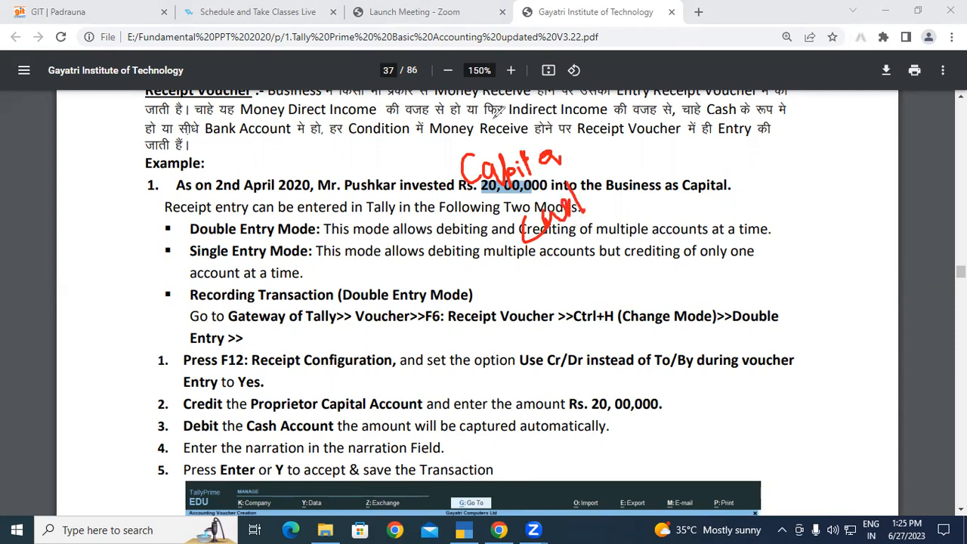
{"action": "left_click", "coordinate": [493, 119]}
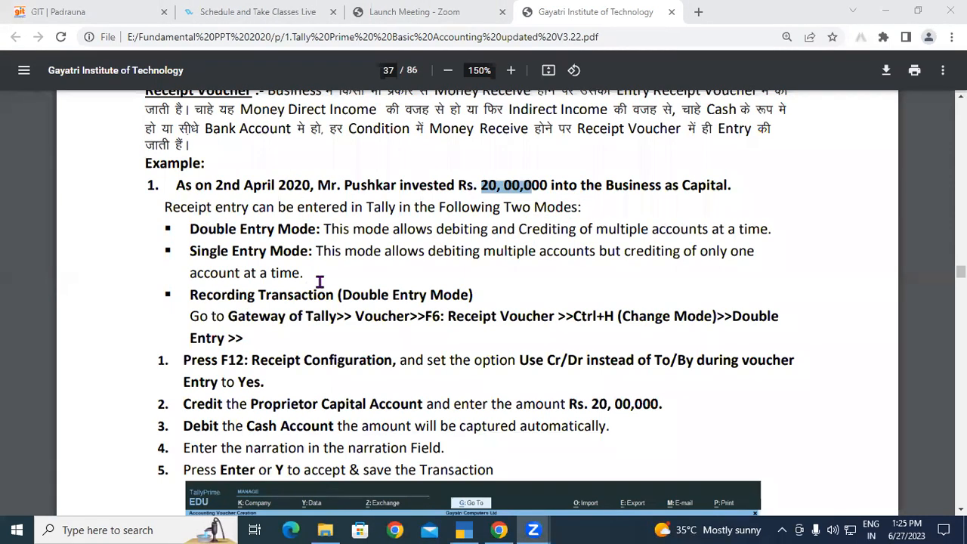
Examine example 2 about the old newspaper sale for Rs. 245, highlighting its date and the words "sold old".
{"action": "scroll", "coordinate": [320, 280], "scroll_direction": "down", "scroll_amount": 3}
{"action": "scroll", "coordinate": [237, 255], "scroll_direction": "down", "scroll_amount": 1}
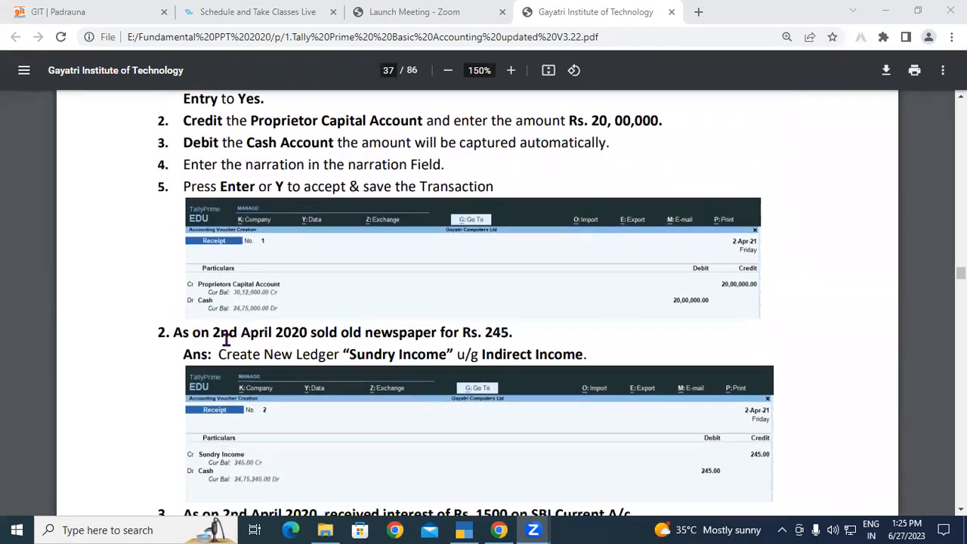
{"action": "left_click_drag", "start_coordinate": [194, 332], "coordinate": [315, 342]}
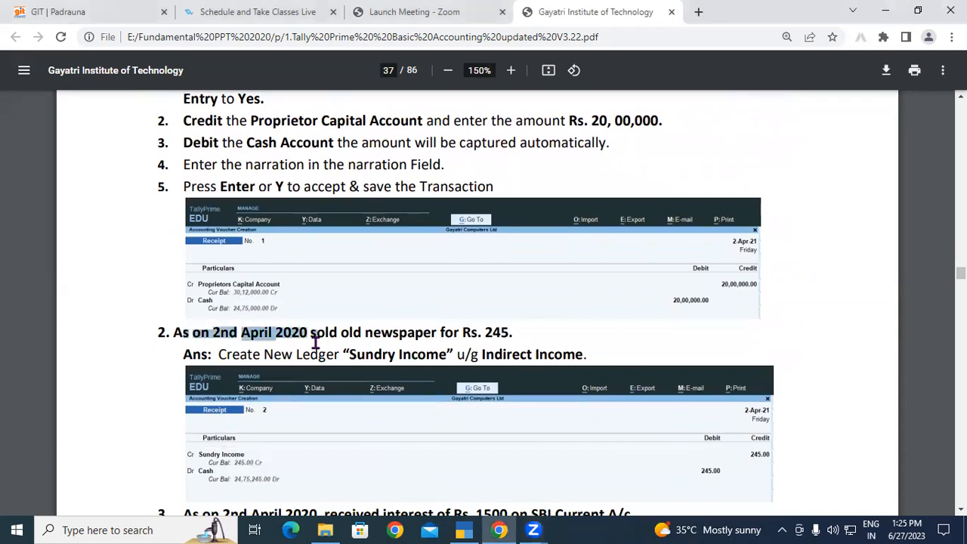
{"action": "left_click", "coordinate": [206, 333]}
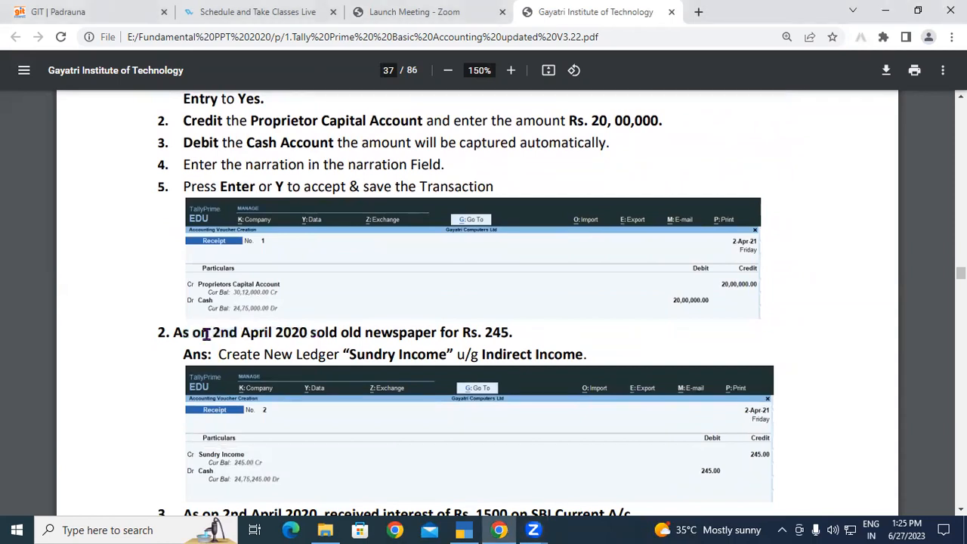
{"action": "left_click_drag", "start_coordinate": [310, 333], "coordinate": [372, 334]}
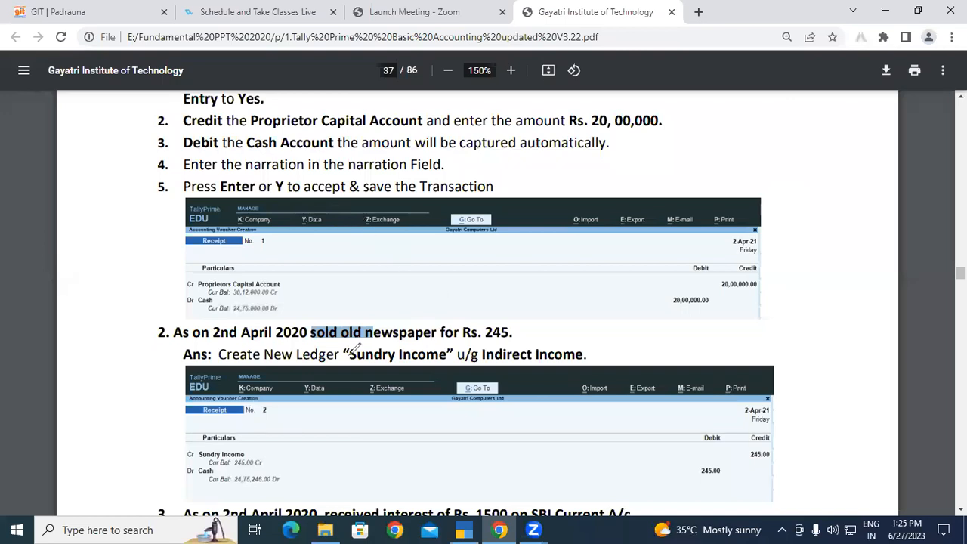
Underline "Sundry Income" in red and draw a curved arrow from it to "Indirect Income".
{"action": "left_click_drag", "start_coordinate": [360, 361], "coordinate": [378, 361]}
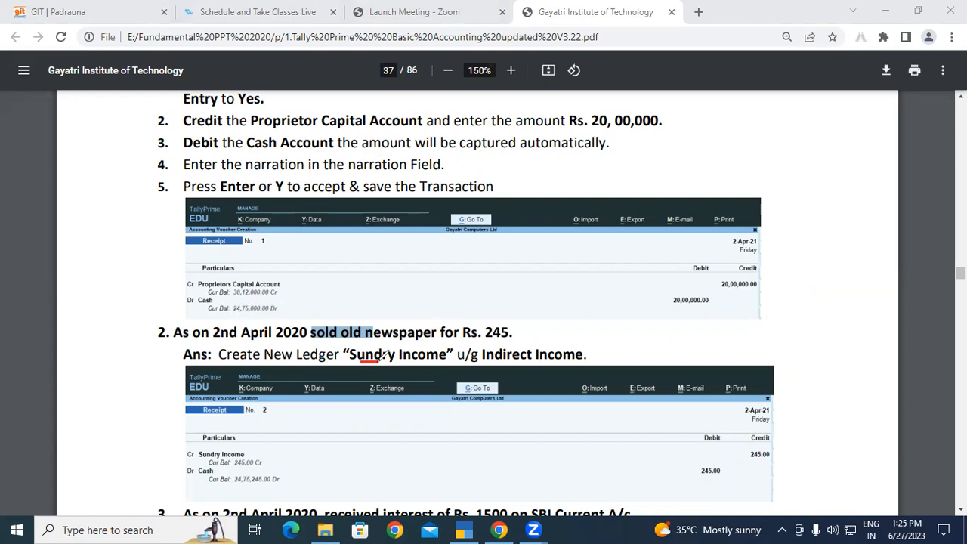
{"action": "left_click_drag", "start_coordinate": [371, 362], "coordinate": [414, 363]}
{"action": "mouse_move", "coordinate": [444, 366]}
{"action": "left_mouse_down"}
{"action": "mouse_move", "coordinate": [489, 374]}
{"action": "mouse_move", "coordinate": [507, 364]}
{"action": "left_mouse_up"}
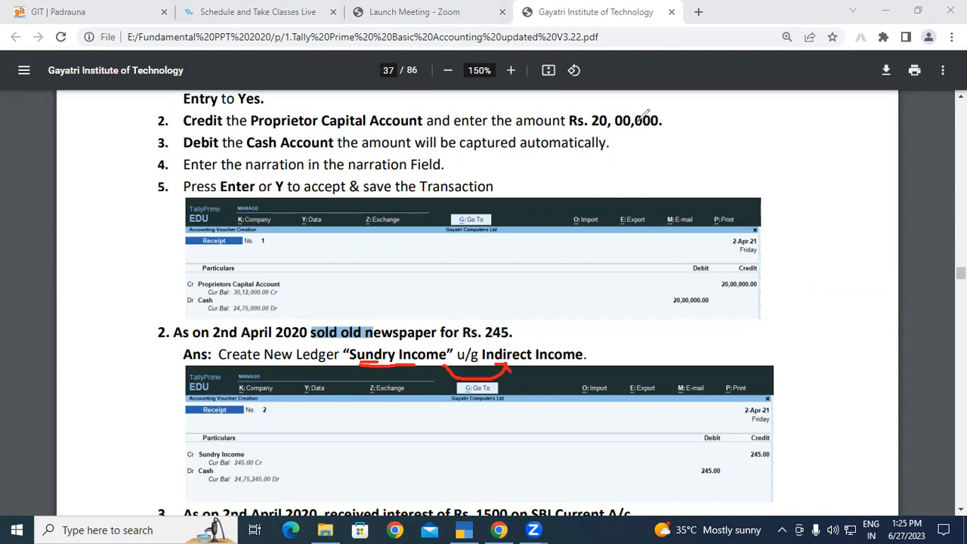
Examine example 3 about Rs. 1500 interest on the SBI Current A/c, highlighting the transaction and its "Bank Interest Received" ledger.
{"action": "scroll", "coordinate": [278, 231], "scroll_direction": "down", "scroll_amount": 3}
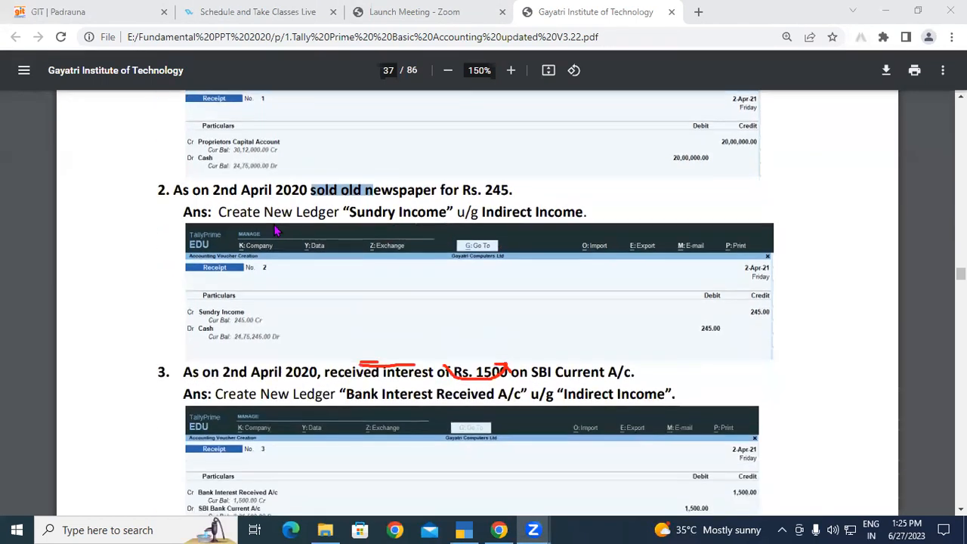
{"action": "left_click_drag", "start_coordinate": [186, 302], "coordinate": [616, 302]}
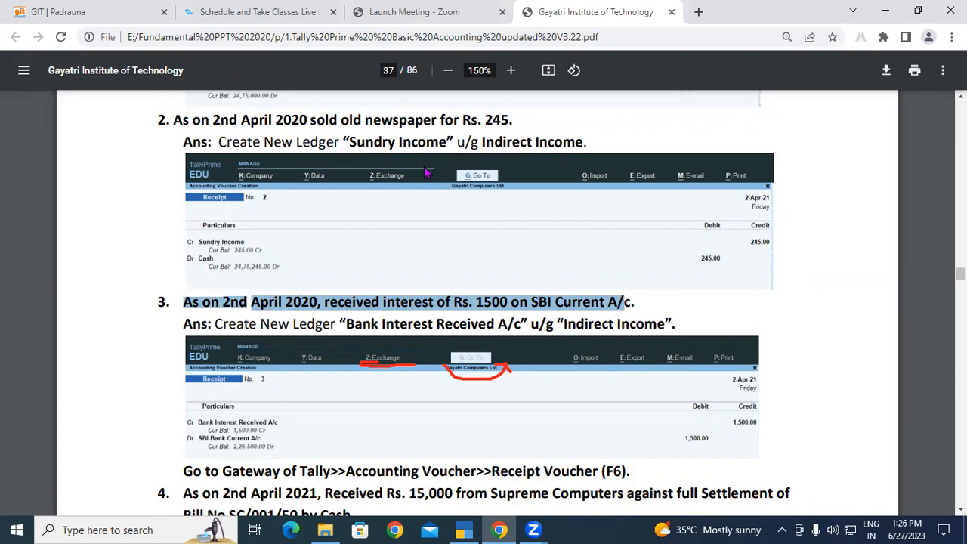
{"action": "left_click", "coordinate": [483, 306]}
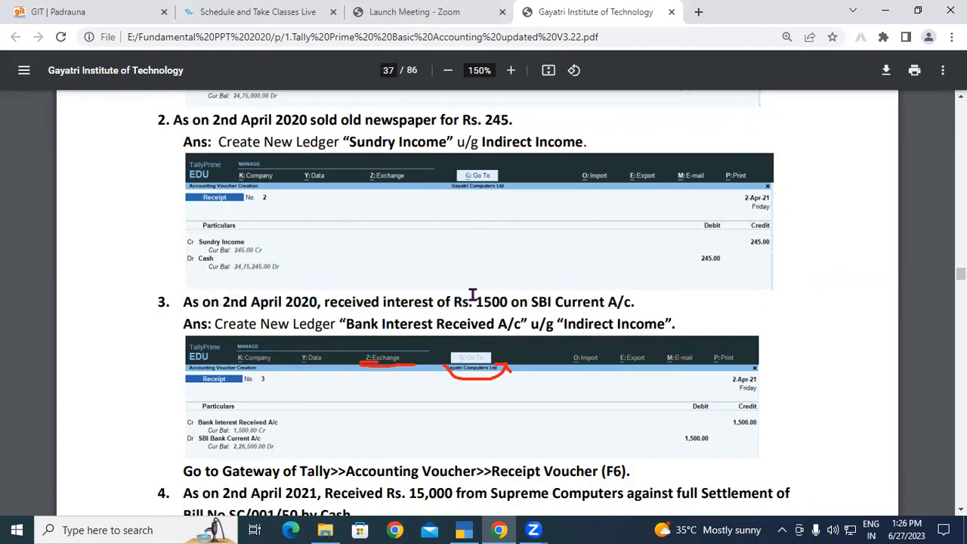
{"action": "double_click", "coordinate": [480, 302]}
{"action": "left_click_drag", "start_coordinate": [347, 325], "coordinate": [451, 323]}
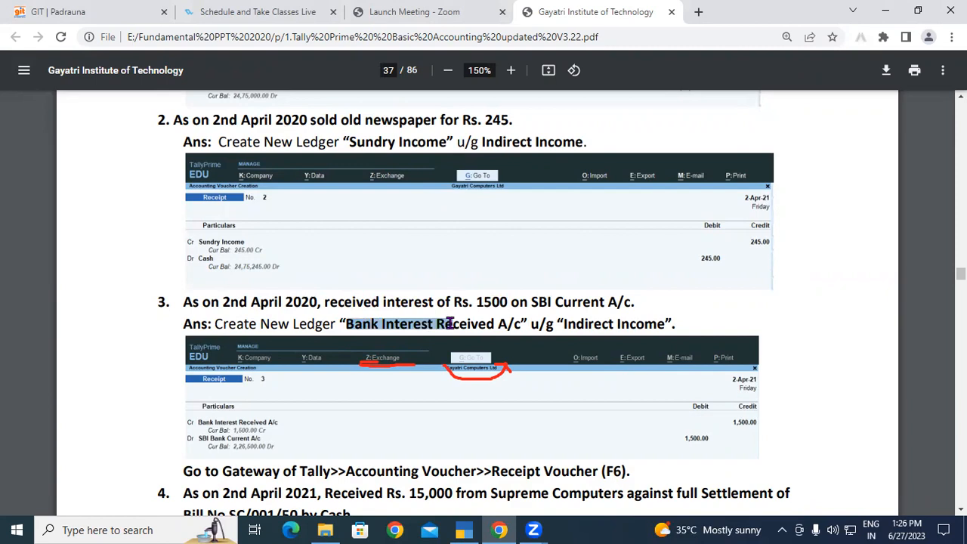
Examine example 4 about Rs. 15,000 received from Supreme Computers, highlighting the amount, the party and the bill number.
{"action": "scroll", "coordinate": [450, 324], "scroll_direction": "down", "scroll_amount": 4}
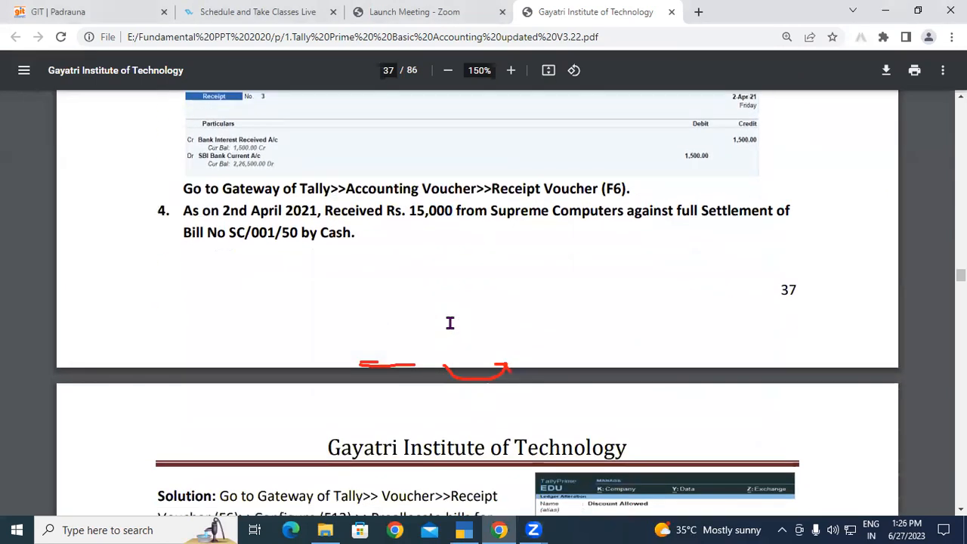
{"action": "left_click_drag", "start_coordinate": [183, 210], "coordinate": [452, 211]}
{"action": "left_click", "coordinate": [411, 210]}
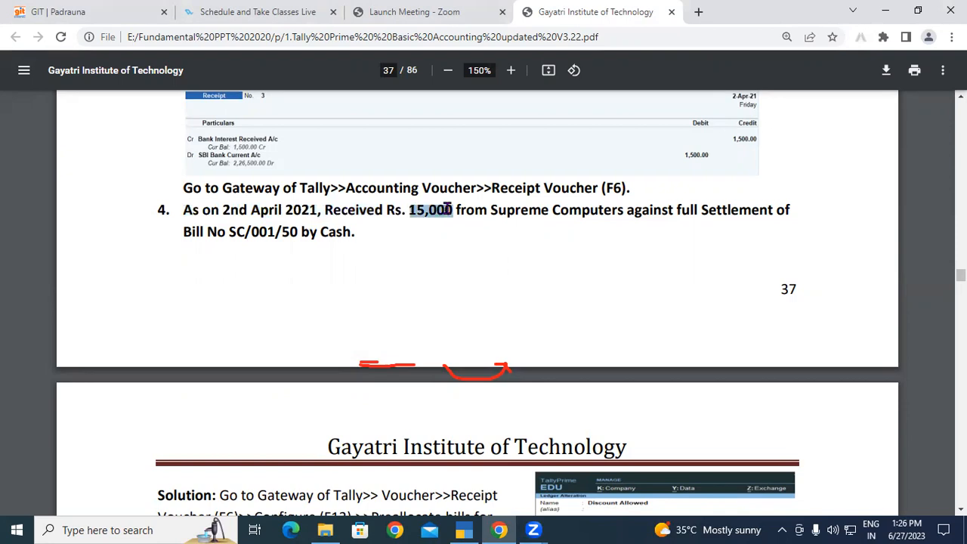
{"action": "left_click_drag", "start_coordinate": [269, 211], "coordinate": [399, 212]}
{"action": "left_click", "coordinate": [448, 213]}
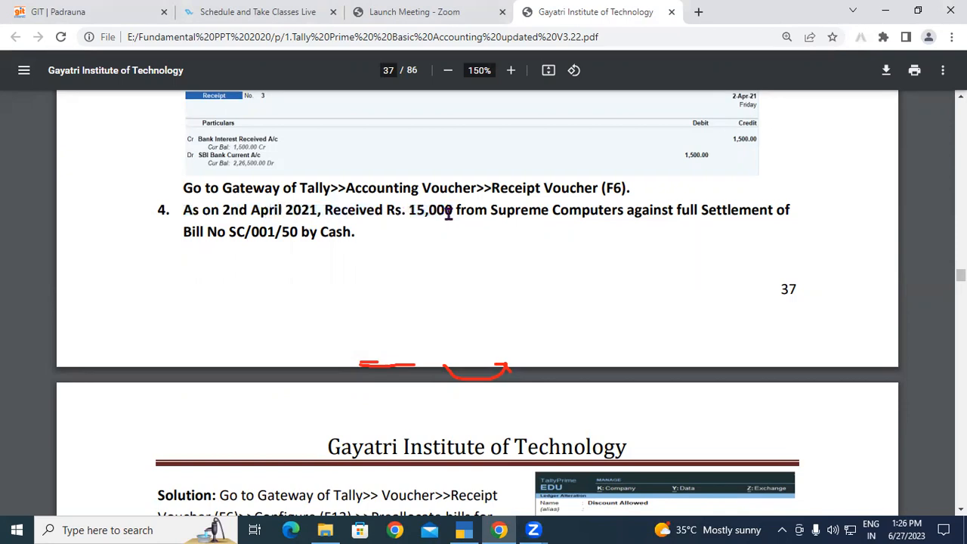
{"action": "left_click_drag", "start_coordinate": [457, 208], "coordinate": [606, 214]}
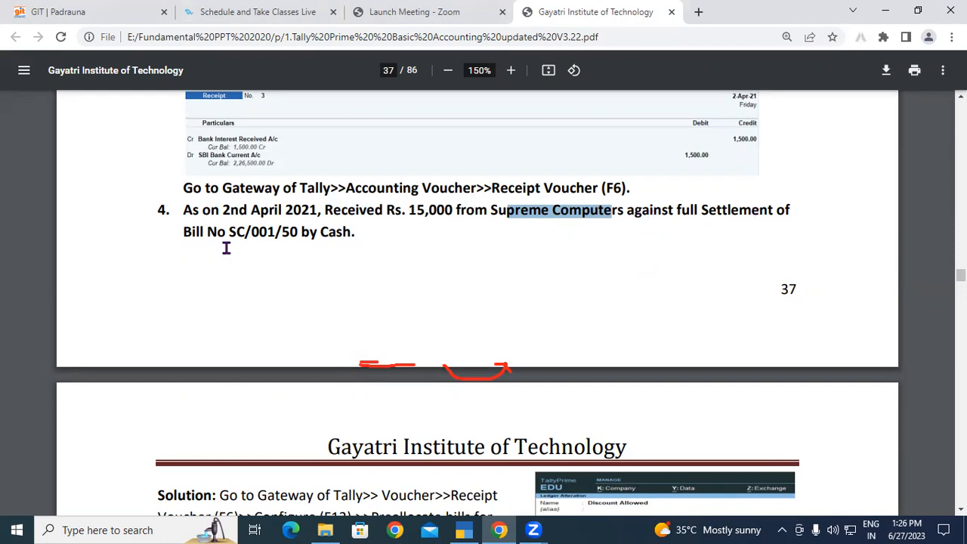
{"action": "left_click_drag", "start_coordinate": [180, 229], "coordinate": [203, 229]}
{"action": "left_click", "coordinate": [300, 238]}
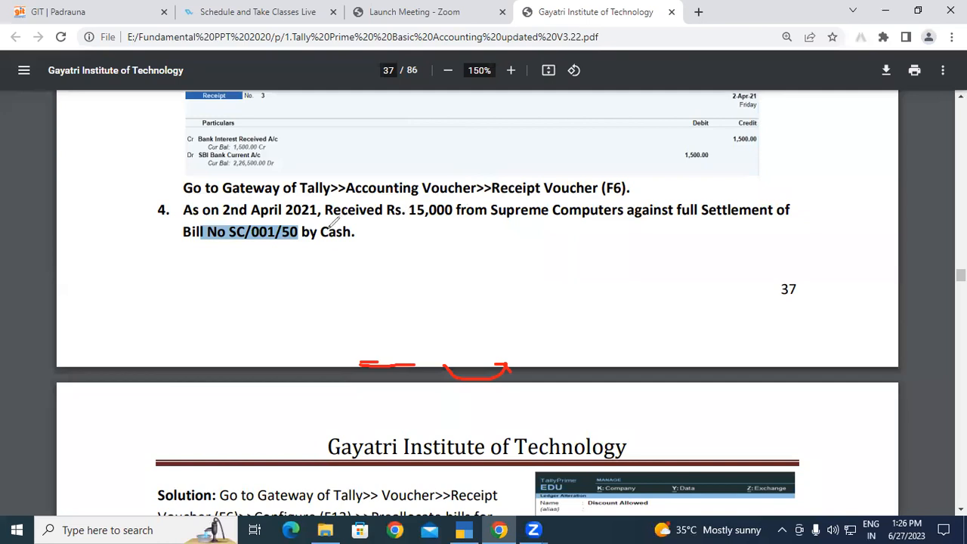
Handwrite "50" and an underlined, circled "15000" over example 4, and clear all annotations from the page.
{"action": "mouse_move", "coordinate": [521, 163]}
{"action": "left_mouse_down"}
{"action": "mouse_move", "coordinate": [533, 176]}
{"action": "mouse_move", "coordinate": [510, 185]}
{"action": "mouse_move", "coordinate": [537, 178]}
{"action": "mouse_move", "coordinate": [533, 161]}
{"action": "left_mouse_up"}
{"action": "mouse_move", "coordinate": [672, 202]}
{"action": "left_mouse_down"}
{"action": "mouse_move", "coordinate": [682, 224]}
{"action": "mouse_move", "coordinate": [733, 194]}
{"action": "mouse_move", "coordinate": [753, 197]}
{"action": "left_mouse_up"}
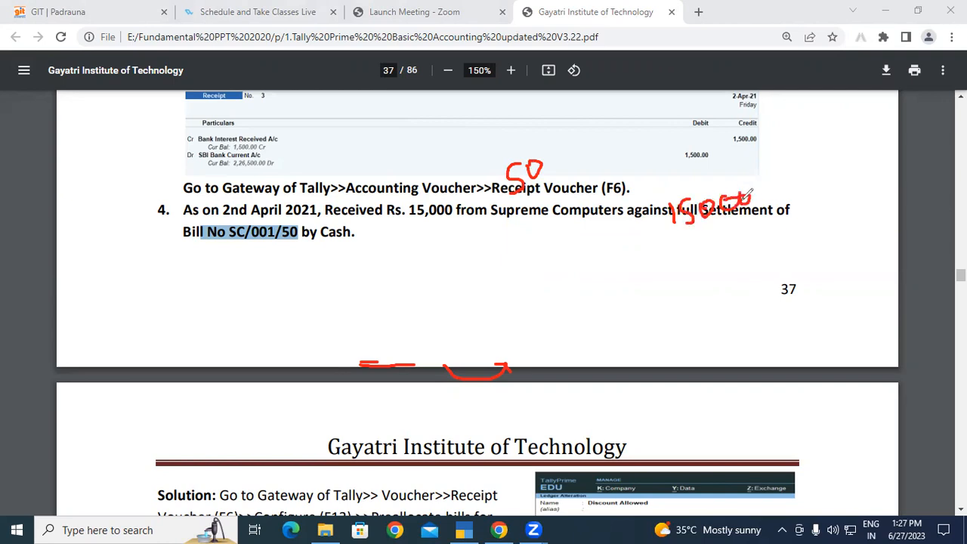
{"action": "left_click_drag", "start_coordinate": [668, 245], "coordinate": [756, 214]}
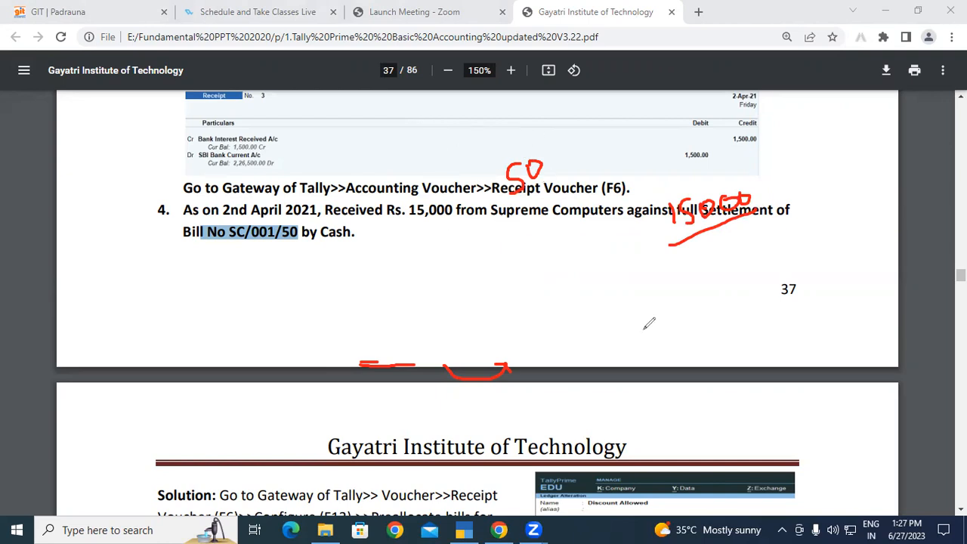
{"action": "mouse_move", "coordinate": [771, 211]}
{"action": "left_mouse_down"}
{"action": "mouse_move", "coordinate": [751, 172]}
{"action": "mouse_move", "coordinate": [640, 248]}
{"action": "mouse_move", "coordinate": [781, 226]}
{"action": "mouse_move", "coordinate": [774, 198]}
{"action": "left_mouse_up"}
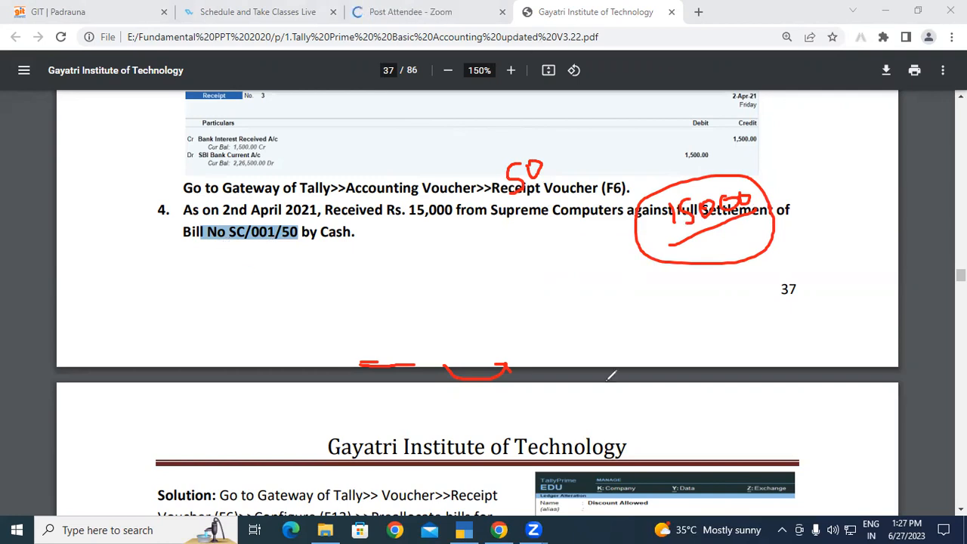
{"action": "left_click", "coordinate": [531, 51]}
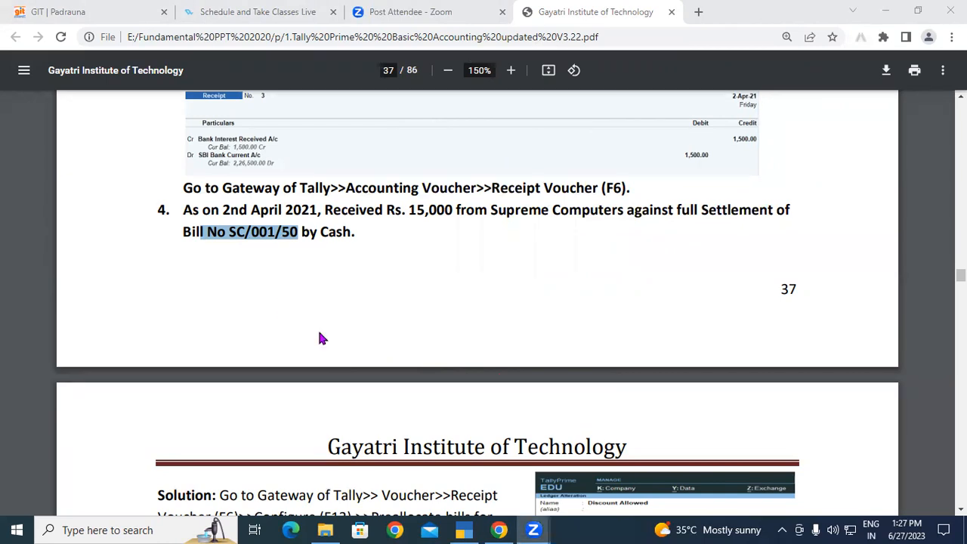
Switch to TallyPrime and open the company Gayatri Computer Ltd from the D:\tally data folder.
{"action": "key", "text": "alt+Tab"}
{"action": "left_click", "coordinate": [220, 195]}
{"action": "left_click", "coordinate": [219, 195]}
{"action": "left_click", "coordinate": [219, 195]}
{"action": "left_click", "coordinate": [220, 195]}
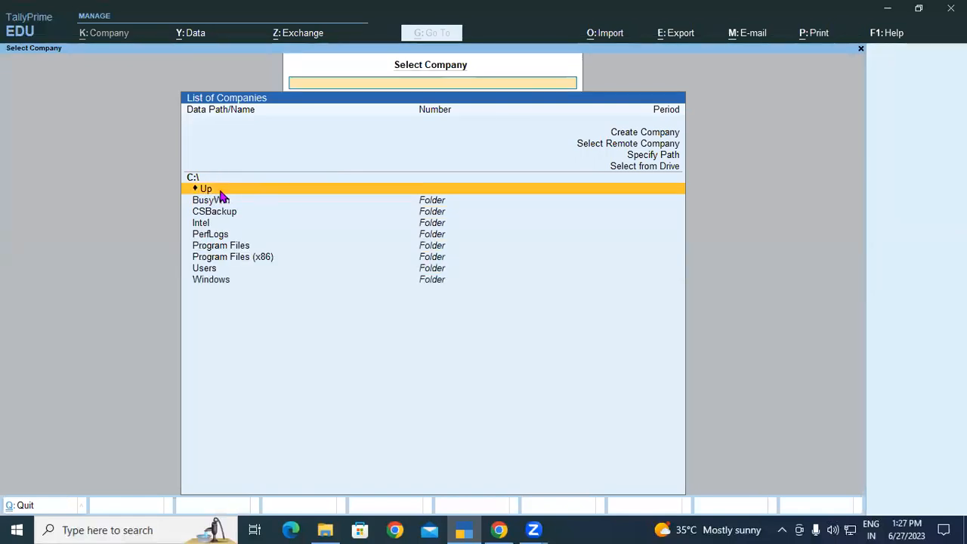
{"action": "left_click", "coordinate": [220, 193]}
{"action": "left_click", "coordinate": [207, 189]}
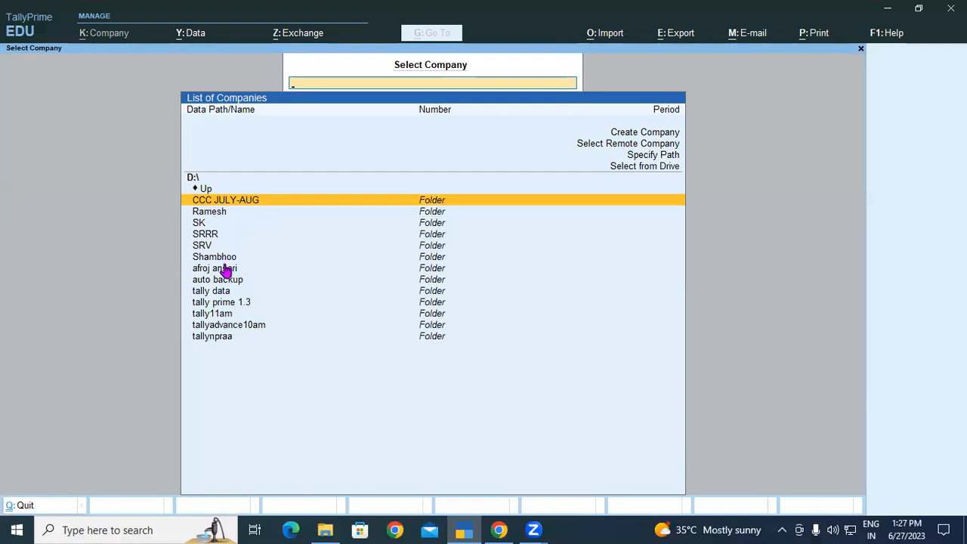
{"action": "left_click", "coordinate": [222, 292]}
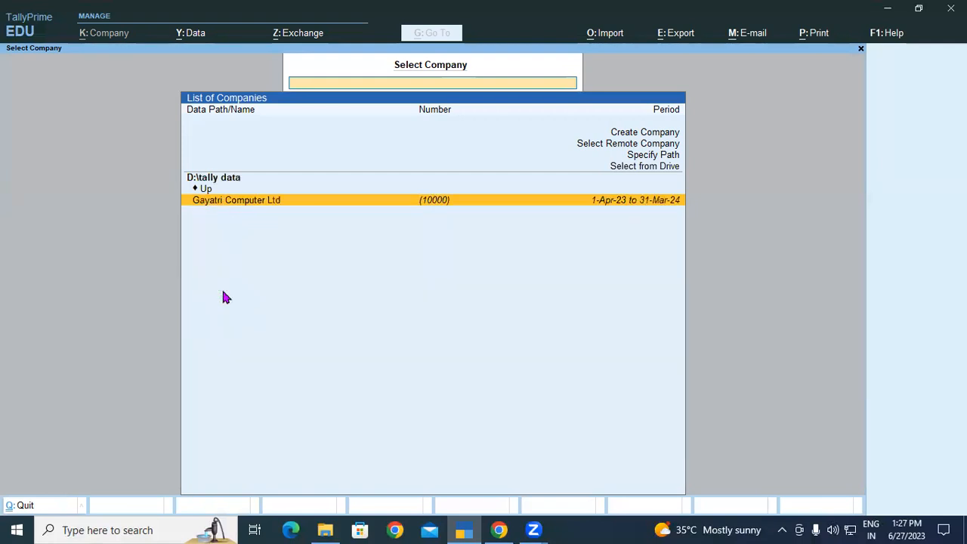
{"action": "left_click", "coordinate": [230, 201]}
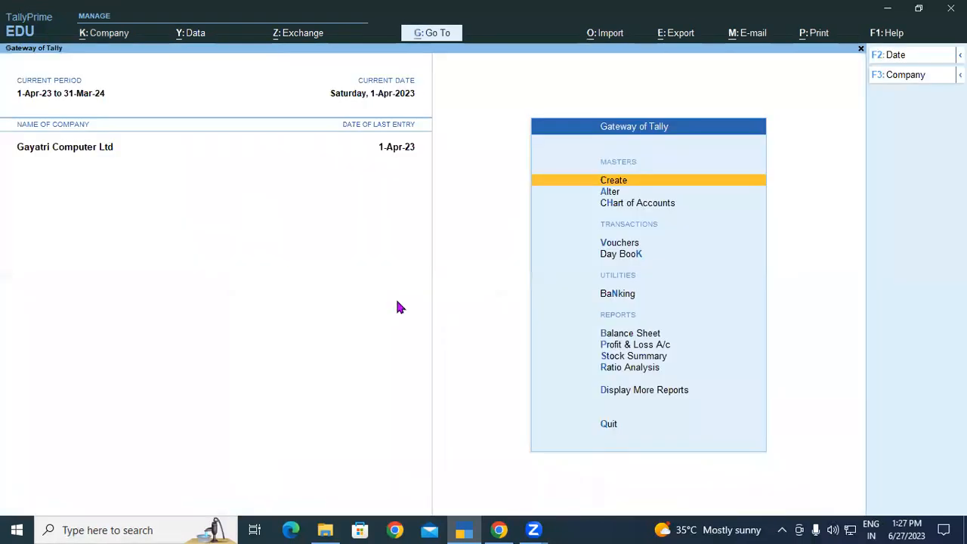
Return to the PDF in Chrome and review example 4's bill number and party, Supreme Computers.
{"action": "left_click", "coordinate": [498, 529]}
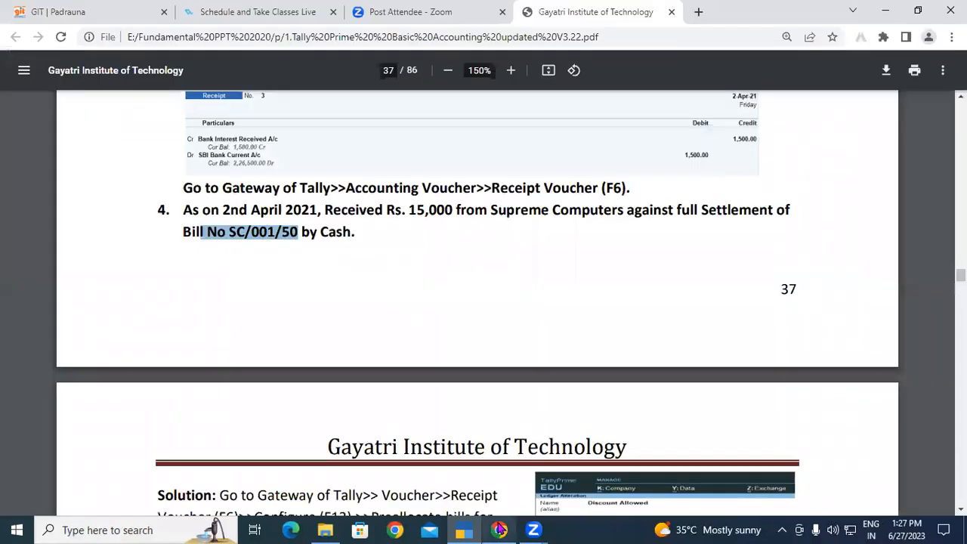
{"action": "left_click", "coordinate": [235, 236]}
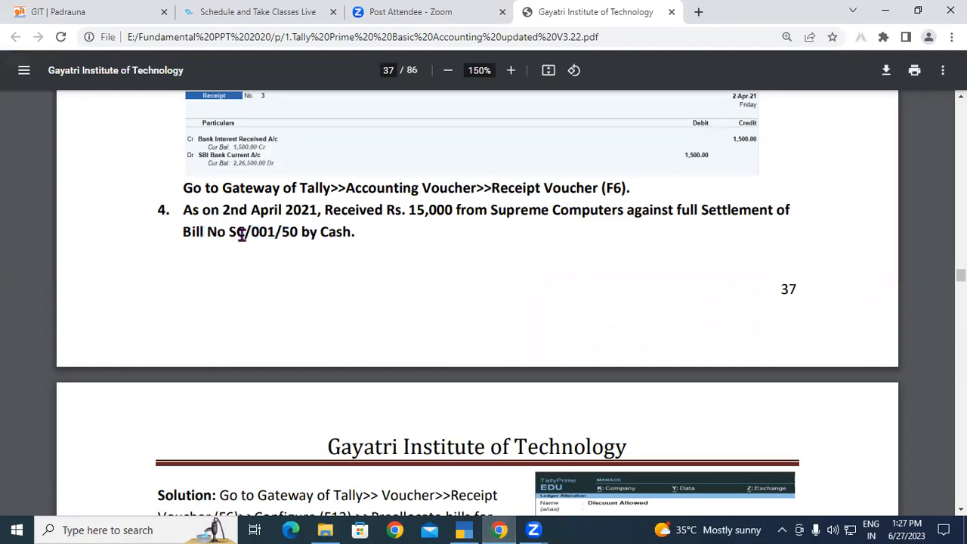
{"action": "left_click_drag", "start_coordinate": [235, 231], "coordinate": [290, 234]}
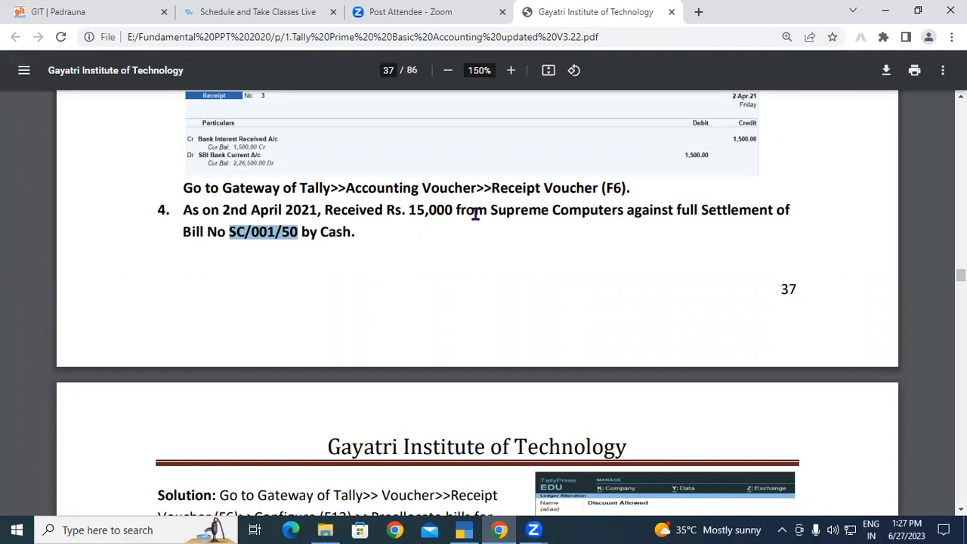
{"action": "left_click_drag", "start_coordinate": [494, 209], "coordinate": [625, 210]}
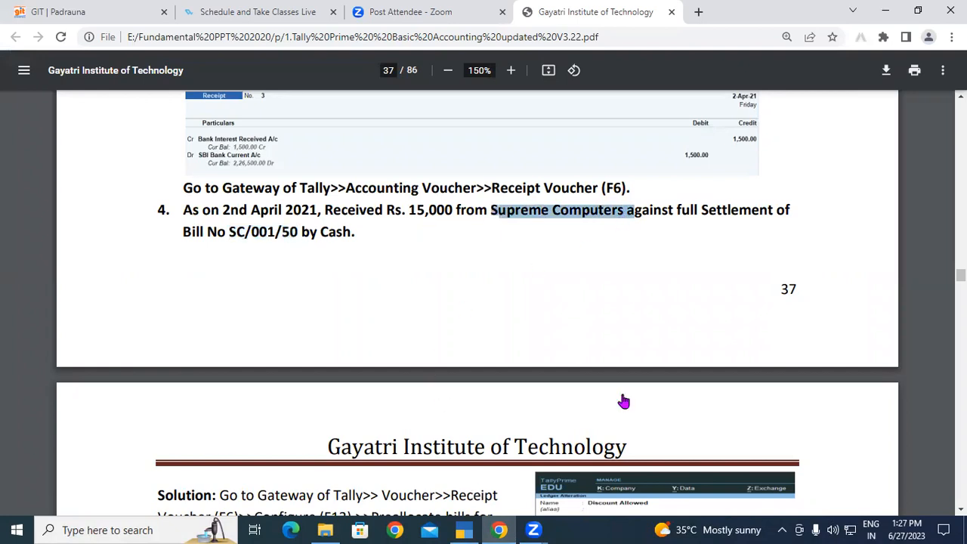
Switch to TallyPrime and open the outstanding receivables report at Supreme Computers' bill SC/001/50 to check its pending amount.
{"action": "key", "text": "alt+Tab"}
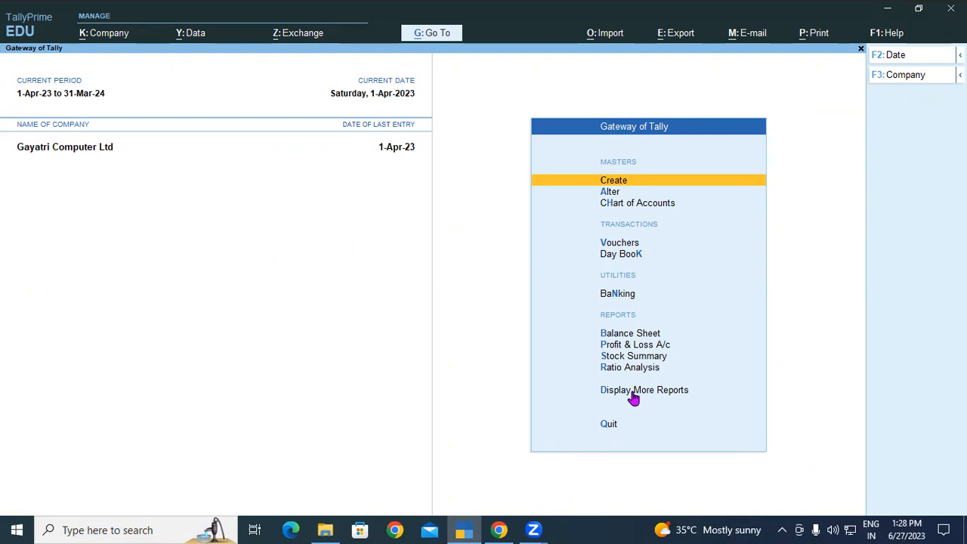
{"action": "left_click", "coordinate": [633, 391]}
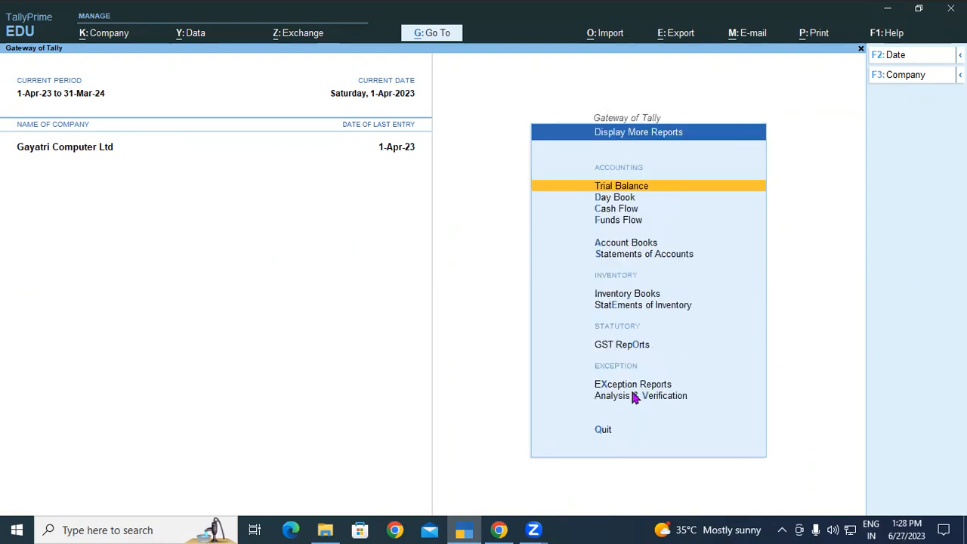
{"action": "left_click", "coordinate": [619, 260]}
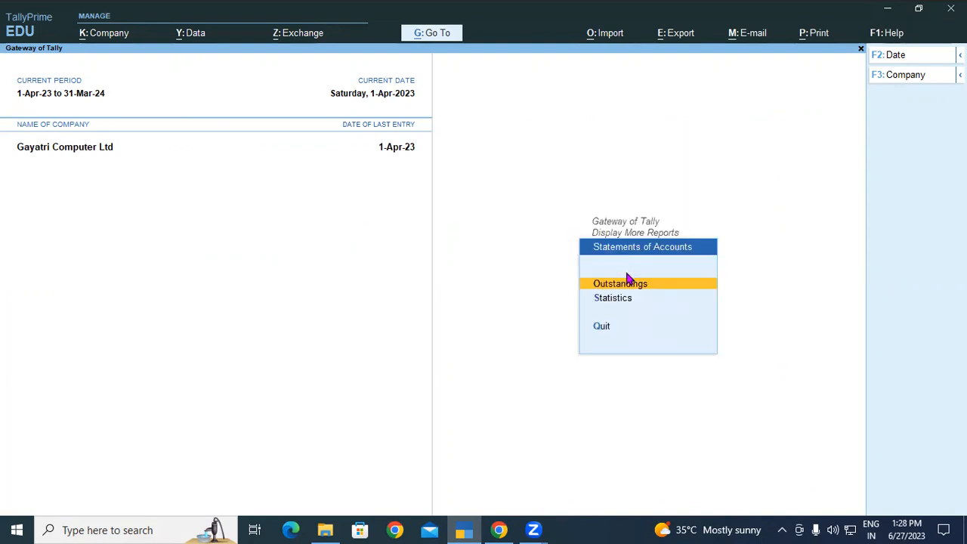
{"action": "left_click", "coordinate": [632, 285]}
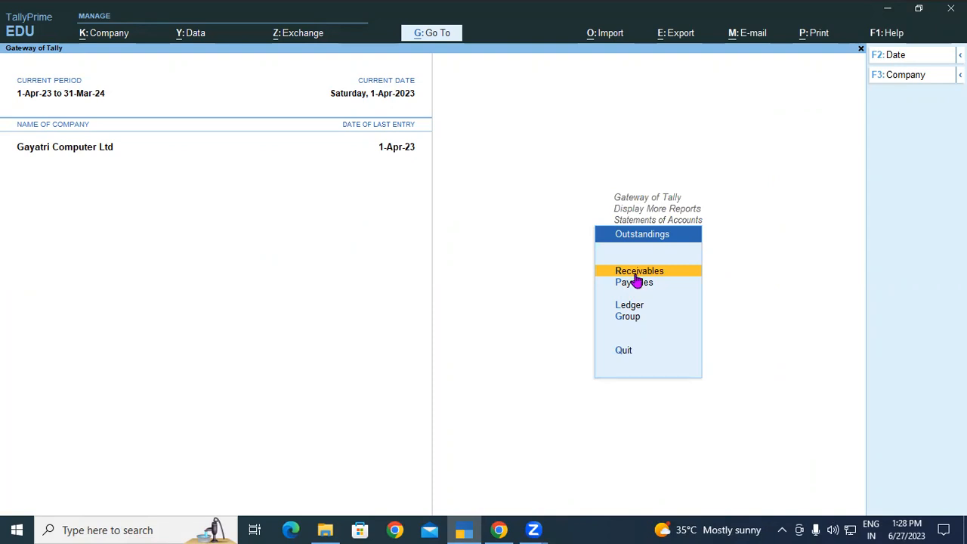
{"action": "left_click", "coordinate": [637, 274]}
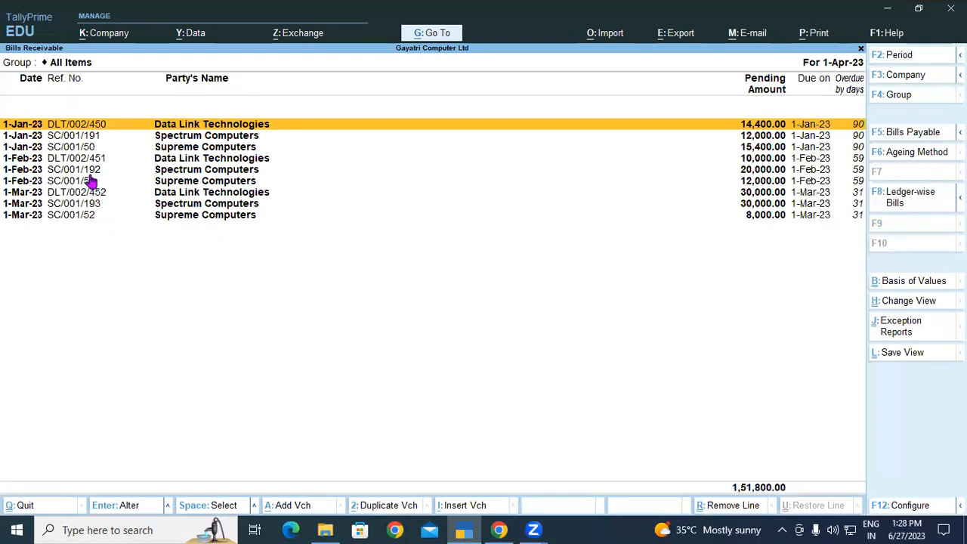
{"action": "left_click", "coordinate": [60, 148]}
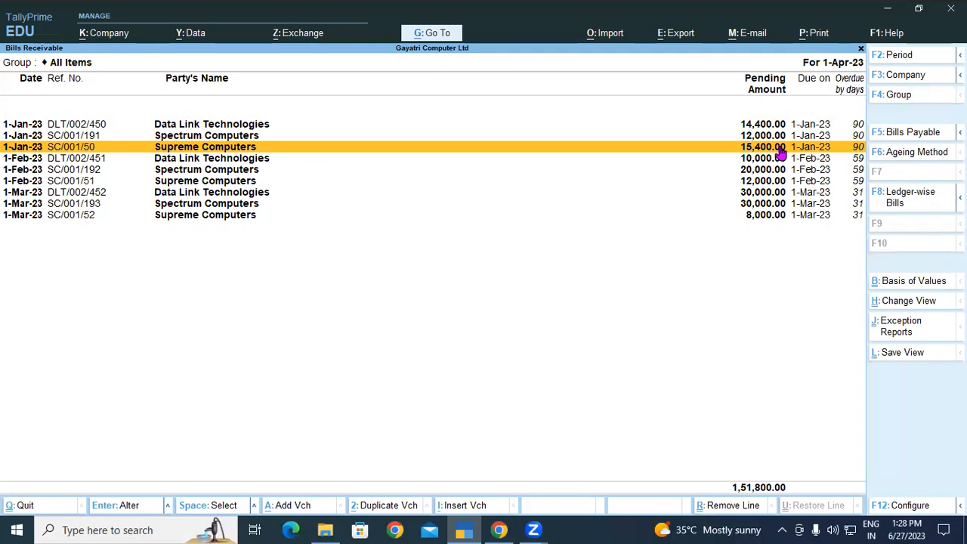
Handwrite an underlined "15000" and a circled "50" over the bills receivable report, and clear all annotations.
{"action": "left_click", "coordinate": [514, 53]}
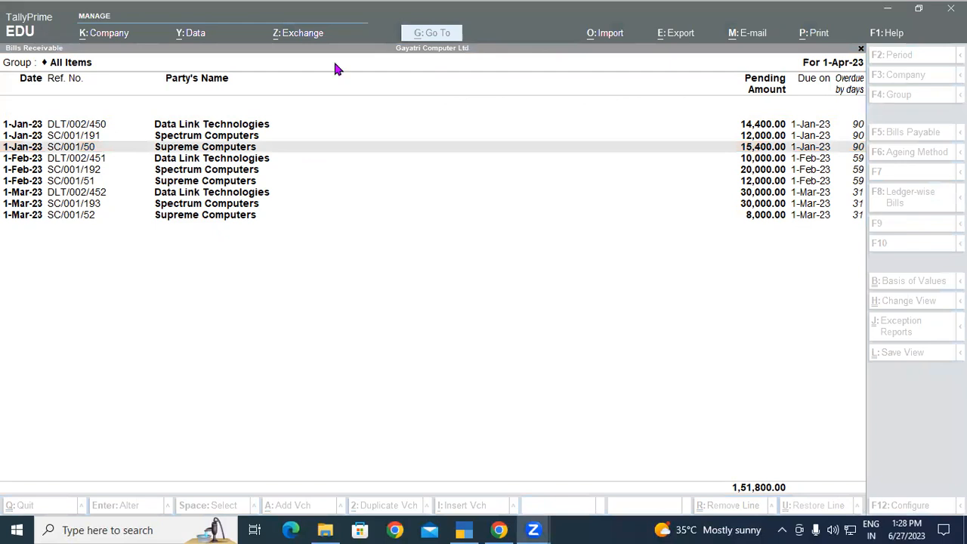
{"action": "left_click_drag", "start_coordinate": [370, 172], "coordinate": [378, 204]}
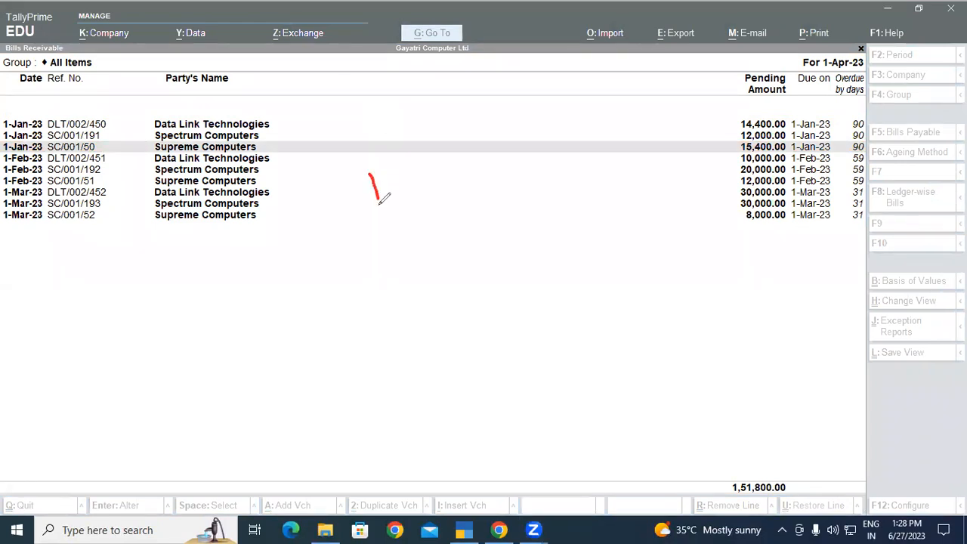
{"action": "mouse_move", "coordinate": [400, 169]}
{"action": "left_mouse_down"}
{"action": "mouse_move", "coordinate": [387, 195]}
{"action": "mouse_move", "coordinate": [417, 189]}
{"action": "mouse_move", "coordinate": [420, 172]}
{"action": "mouse_move", "coordinate": [451, 181]}
{"action": "mouse_move", "coordinate": [457, 160]}
{"action": "left_mouse_up"}
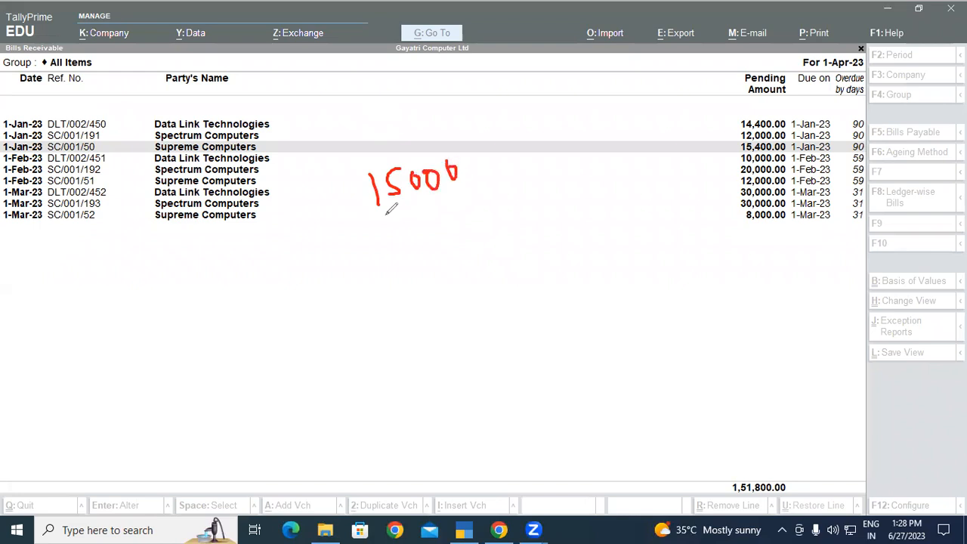
{"action": "left_click_drag", "start_coordinate": [370, 222], "coordinate": [536, 190]}
{"action": "mouse_move", "coordinate": [400, 236]}
{"action": "left_mouse_down"}
{"action": "mouse_move", "coordinate": [376, 246]}
{"action": "mouse_move", "coordinate": [384, 264]}
{"action": "mouse_move", "coordinate": [413, 244]}
{"action": "mouse_move", "coordinate": [408, 219]}
{"action": "mouse_move", "coordinate": [378, 264]}
{"action": "mouse_move", "coordinate": [421, 226]}
{"action": "mouse_move", "coordinate": [392, 221]}
{"action": "left_mouse_up"}
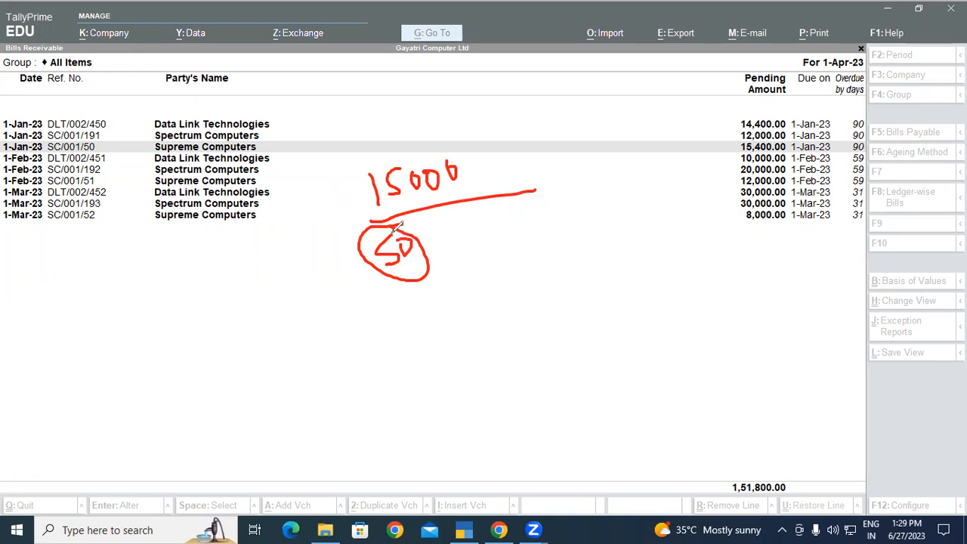
{"action": "mouse_move", "coordinate": [188, 237]}
{"action": "left_mouse_down"}
{"action": "mouse_move", "coordinate": [188, 268]}
{"action": "mouse_move", "coordinate": [199, 261]}
{"action": "left_mouse_up"}
{"action": "left_click", "coordinate": [502, 121]}
Handwrite "15400", "15000" and "400" one below another over the bills receivable report.
{"action": "left_click_drag", "start_coordinate": [350, 206], "coordinate": [361, 225]}
{"action": "mouse_move", "coordinate": [379, 188]}
{"action": "left_mouse_down"}
{"action": "mouse_move", "coordinate": [388, 208]}
{"action": "mouse_move", "coordinate": [375, 215]}
{"action": "mouse_move", "coordinate": [429, 178]}
{"action": "mouse_move", "coordinate": [414, 197]}
{"action": "mouse_move", "coordinate": [433, 171]}
{"action": "left_mouse_up"}
{"action": "left_click", "coordinate": [399, 131]}
{"action": "left_click", "coordinate": [406, 122]}
{"action": "mouse_move", "coordinate": [450, 161]}
{"action": "left_mouse_down"}
{"action": "mouse_move", "coordinate": [446, 171]}
{"action": "mouse_move", "coordinate": [452, 160]}
{"action": "left_mouse_up"}
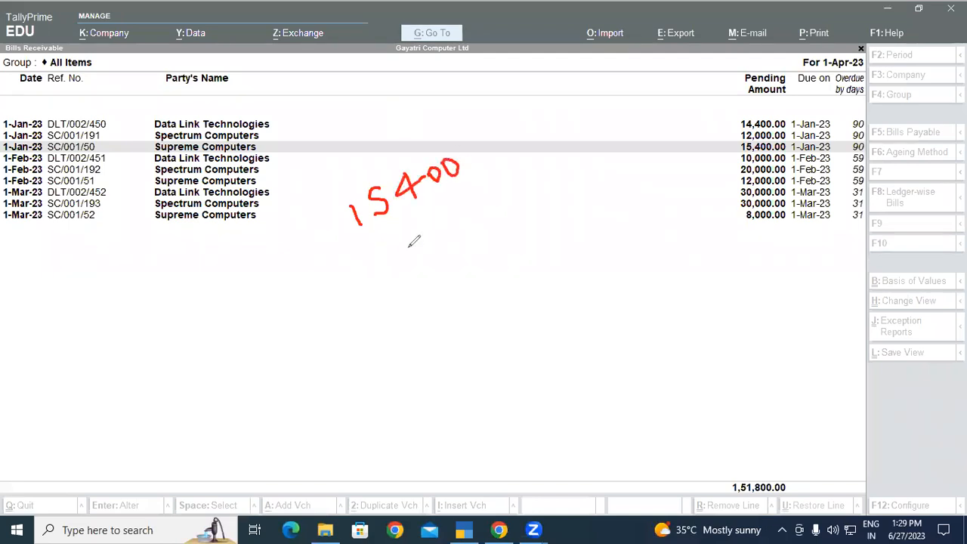
{"action": "mouse_move", "coordinate": [379, 242]}
{"action": "left_mouse_down"}
{"action": "mouse_move", "coordinate": [388, 255]}
{"action": "mouse_move", "coordinate": [458, 199]}
{"action": "left_mouse_up"}
{"action": "mouse_move", "coordinate": [441, 242]}
{"action": "left_mouse_down"}
{"action": "mouse_move", "coordinate": [443, 264]}
{"action": "mouse_move", "coordinate": [464, 228]}
{"action": "mouse_move", "coordinate": [480, 227]}
{"action": "left_mouse_up"}
Bracket and encircle the three handwritten amounts, drawing emphasis lines above 15400 and 15000 and below 400.
{"action": "mouse_move", "coordinate": [337, 220]}
{"action": "left_mouse_down"}
{"action": "mouse_move", "coordinate": [322, 267]}
{"action": "mouse_move", "coordinate": [358, 297]}
{"action": "mouse_move", "coordinate": [400, 276]}
{"action": "left_mouse_up"}
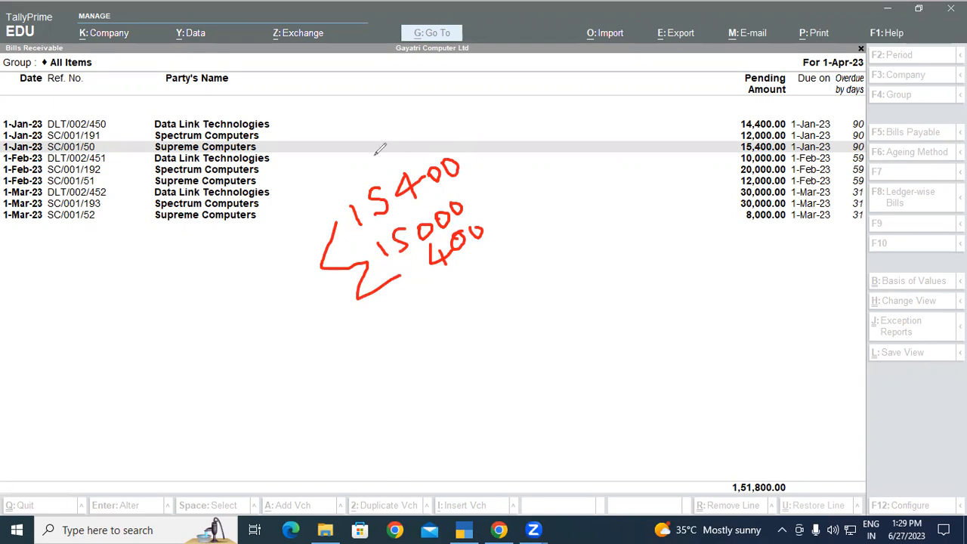
{"action": "mouse_move", "coordinate": [374, 157]}
{"action": "left_mouse_down"}
{"action": "mouse_move", "coordinate": [503, 129]}
{"action": "mouse_move", "coordinate": [393, 139]}
{"action": "mouse_move", "coordinate": [381, 149]}
{"action": "left_mouse_up"}
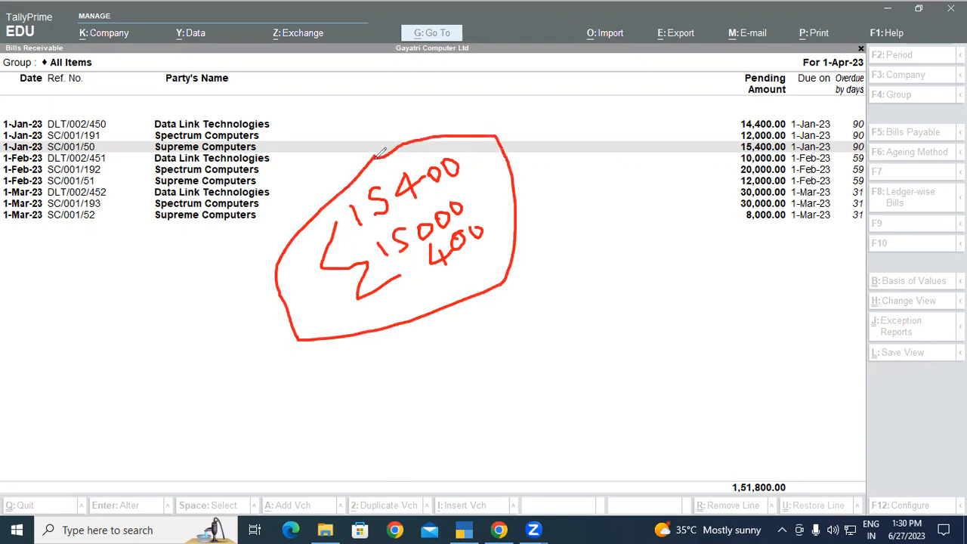
{"action": "left_click_drag", "start_coordinate": [356, 189], "coordinate": [407, 166]}
{"action": "left_click_drag", "start_coordinate": [368, 243], "coordinate": [441, 195]}
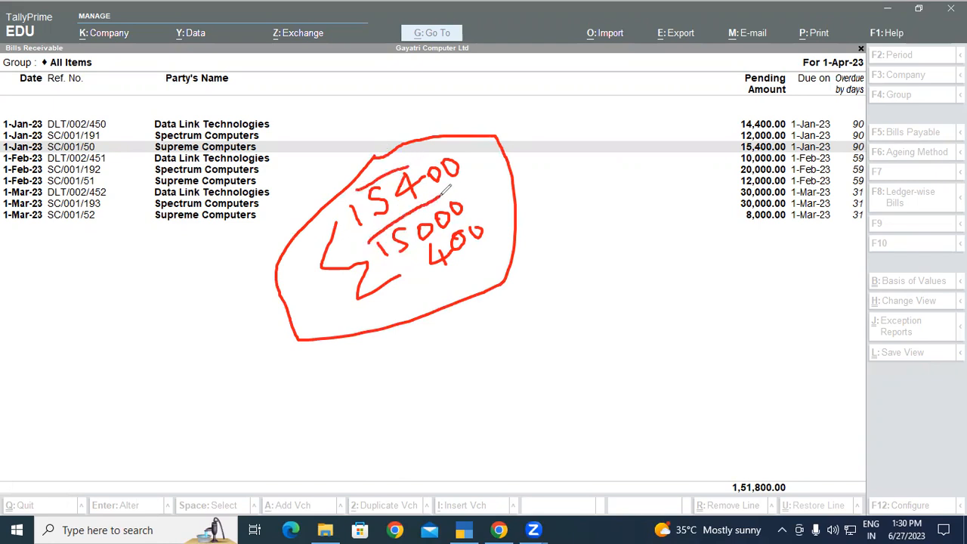
{"action": "left_click_drag", "start_coordinate": [449, 281], "coordinate": [488, 251]}
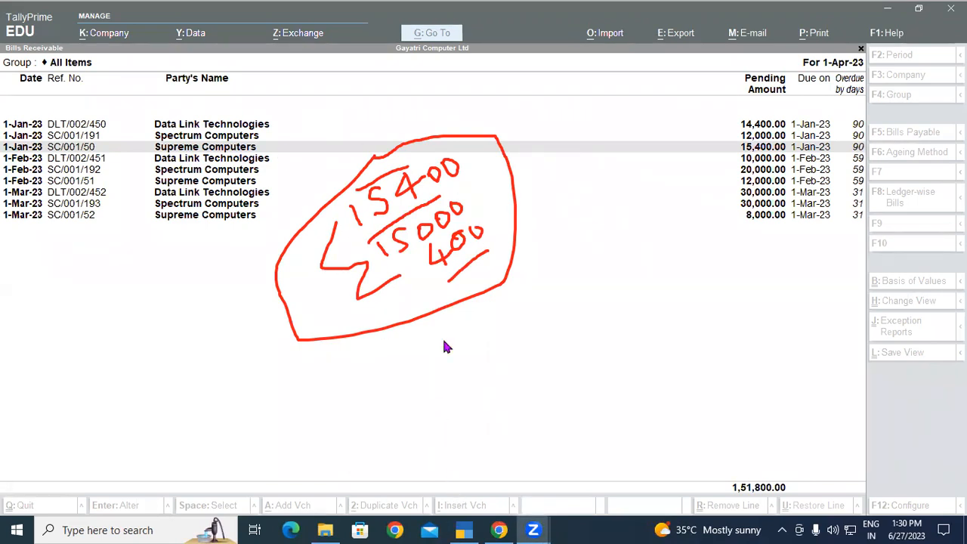
Return to the PDF in Chrome, clear the annotations, and review page 38's solution, highlighting the bill preallocation setting and Discount Allowed A/c ledger instructions.
{"action": "key", "text": "alt+Tab"}
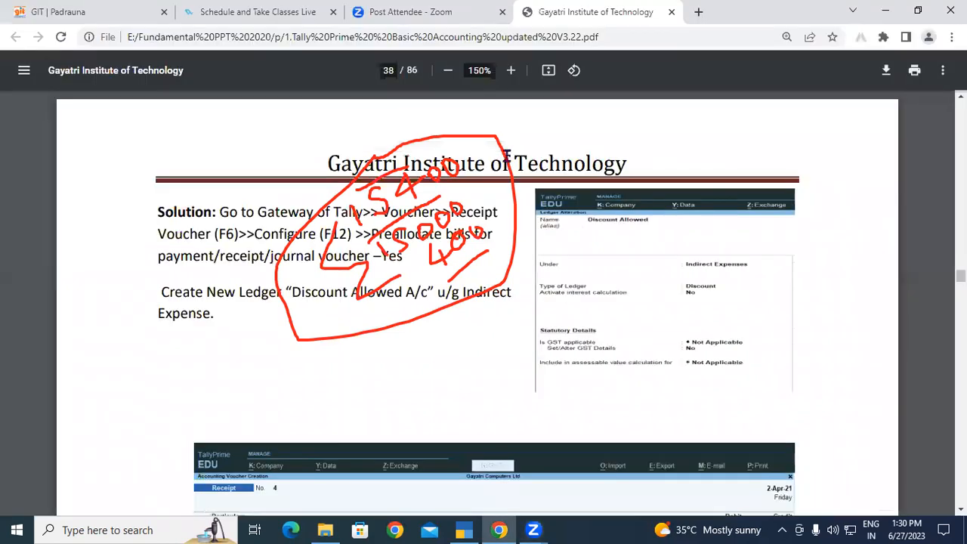
{"action": "mouse_move", "coordinate": [216, 213]}
{"action": "left_mouse_down"}
{"action": "mouse_move", "coordinate": [484, 212]}
{"action": "mouse_move", "coordinate": [304, 257]}
{"action": "mouse_move", "coordinate": [252, 235]}
{"action": "mouse_move", "coordinate": [275, 234]}
{"action": "left_mouse_up"}
{"action": "left_click", "coordinate": [273, 234]}
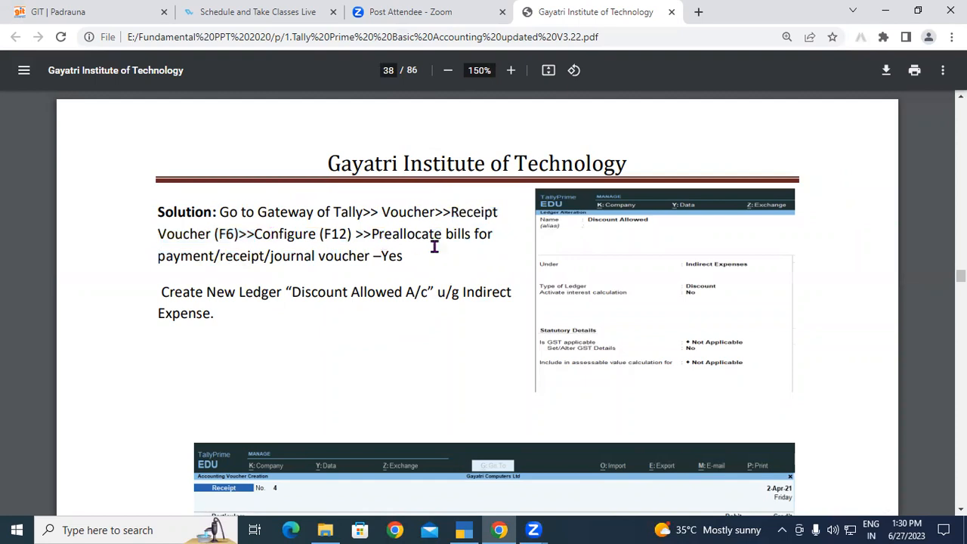
{"action": "left_click_drag", "start_coordinate": [173, 257], "coordinate": [366, 257]}
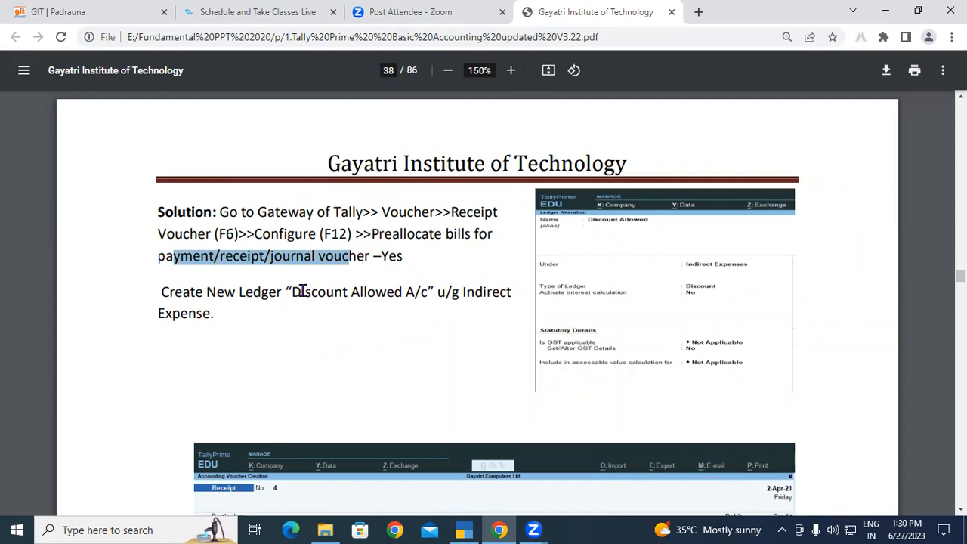
{"action": "left_click_drag", "start_coordinate": [162, 292], "coordinate": [263, 298]}
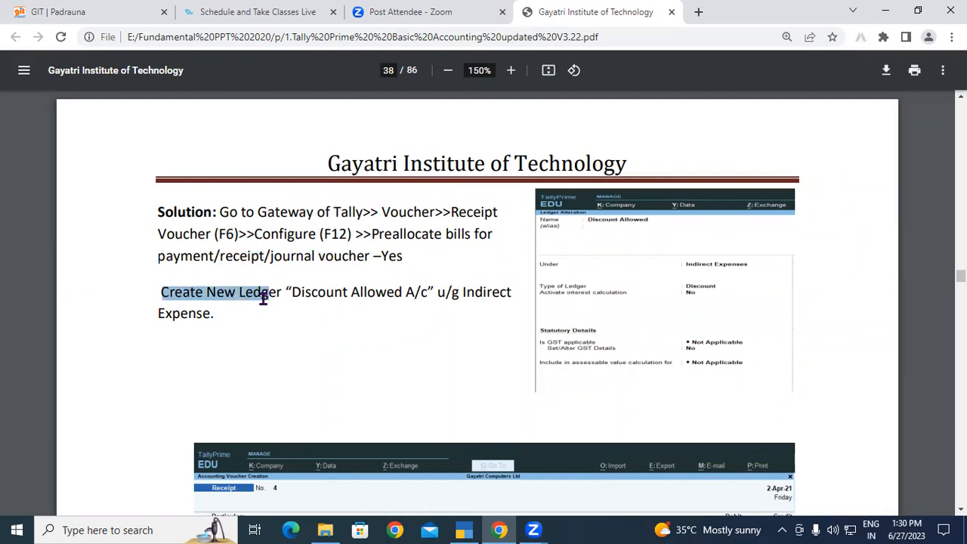
{"action": "left_click", "coordinate": [294, 300]}
{"action": "left_click_drag", "start_coordinate": [295, 292], "coordinate": [208, 319]}
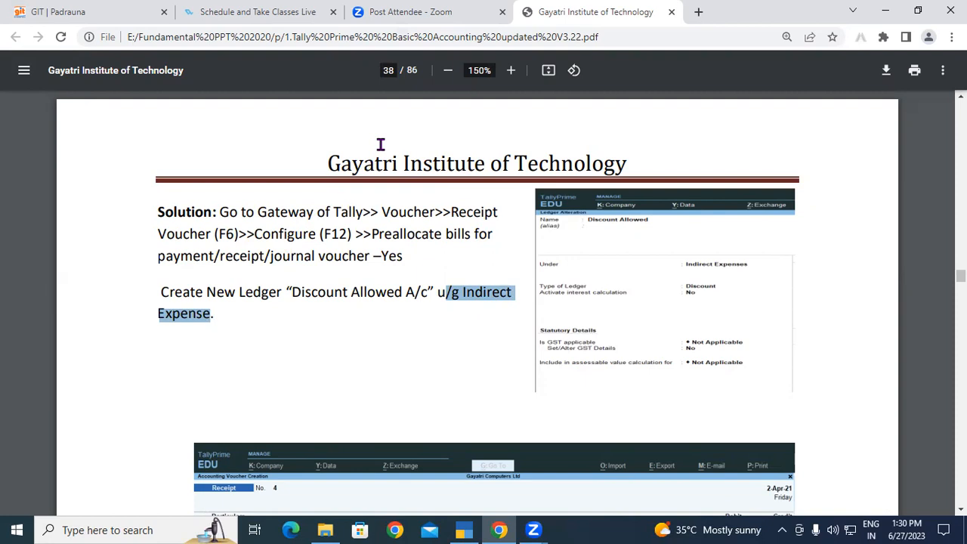
Handwrite "15400", "15000" and "400" one below another over the solution text on page 38.
{"action": "left_click_drag", "start_coordinate": [238, 146], "coordinate": [248, 173]}
{"action": "left_click_drag", "start_coordinate": [277, 136], "coordinate": [264, 161]}
{"action": "mouse_move", "coordinate": [290, 136]}
{"action": "left_mouse_down"}
{"action": "mouse_move", "coordinate": [285, 147]}
{"action": "mouse_move", "coordinate": [327, 127]}
{"action": "mouse_move", "coordinate": [335, 135]}
{"action": "left_mouse_up"}
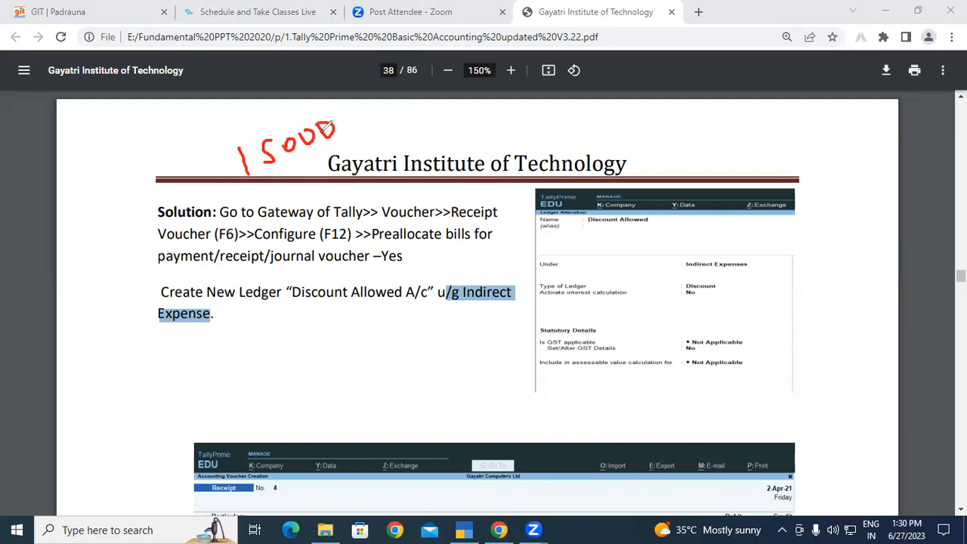
{"action": "mouse_move", "coordinate": [290, 137]}
{"action": "left_mouse_down"}
{"action": "mouse_move", "coordinate": [300, 129]}
{"action": "mouse_move", "coordinate": [305, 157]}
{"action": "mouse_move", "coordinate": [311, 145]}
{"action": "left_mouse_up"}
{"action": "left_click_drag", "start_coordinate": [343, 116], "coordinate": [348, 128]}
{"action": "left_click_drag", "start_coordinate": [278, 195], "coordinate": [290, 231]}
{"action": "mouse_move", "coordinate": [325, 179]}
{"action": "left_mouse_down"}
{"action": "mouse_move", "coordinate": [309, 217]}
{"action": "mouse_move", "coordinate": [346, 175]}
{"action": "mouse_move", "coordinate": [384, 157]}
{"action": "mouse_move", "coordinate": [375, 167]}
{"action": "left_mouse_up"}
{"action": "mouse_move", "coordinate": [352, 225]}
{"action": "left_mouse_down"}
{"action": "mouse_move", "coordinate": [367, 261]}
{"action": "mouse_move", "coordinate": [384, 249]}
{"action": "mouse_move", "coordinate": [385, 228]}
{"action": "left_mouse_up"}
{"action": "left_click_drag", "start_coordinate": [396, 225], "coordinate": [402, 219]}
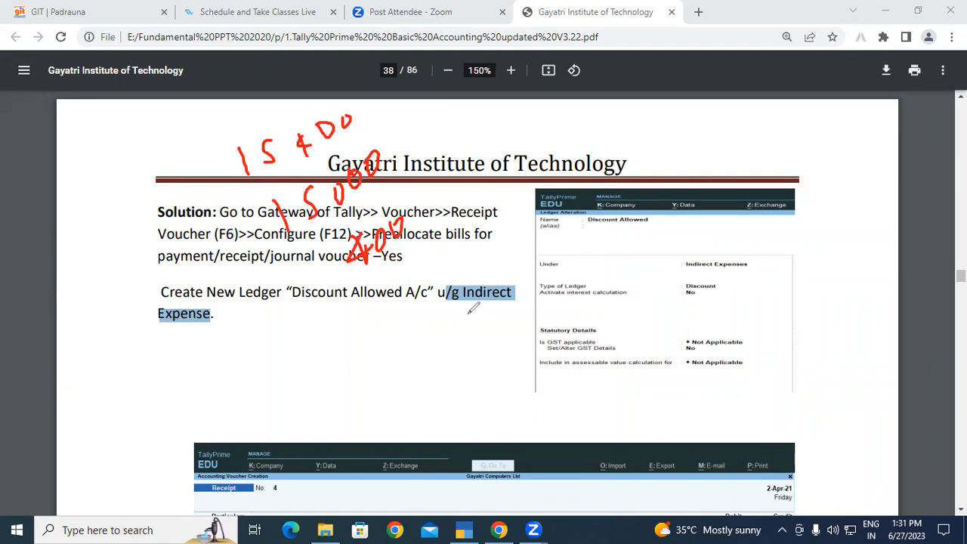
Underline the group name "Indirect Expense" in the ledger instruction, and clear all annotations from the page.
{"action": "left_click_drag", "start_coordinate": [447, 306], "coordinate": [499, 305]}
{"action": "left_click_drag", "start_coordinate": [151, 328], "coordinate": [204, 324]}
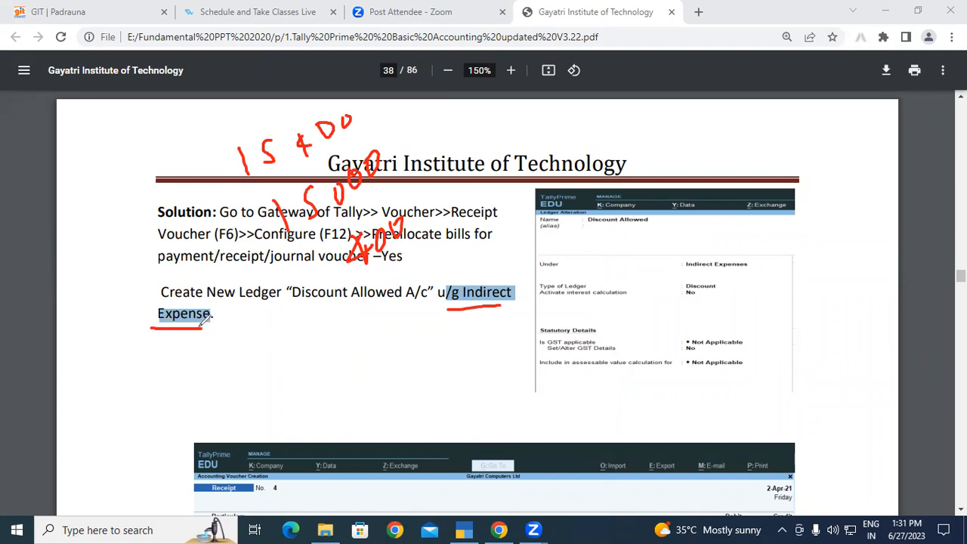
{"action": "left_click_drag", "start_coordinate": [450, 310], "coordinate": [514, 298]}
{"action": "left_click", "coordinate": [509, 122]}
{"action": "left_click", "coordinate": [253, 122]}
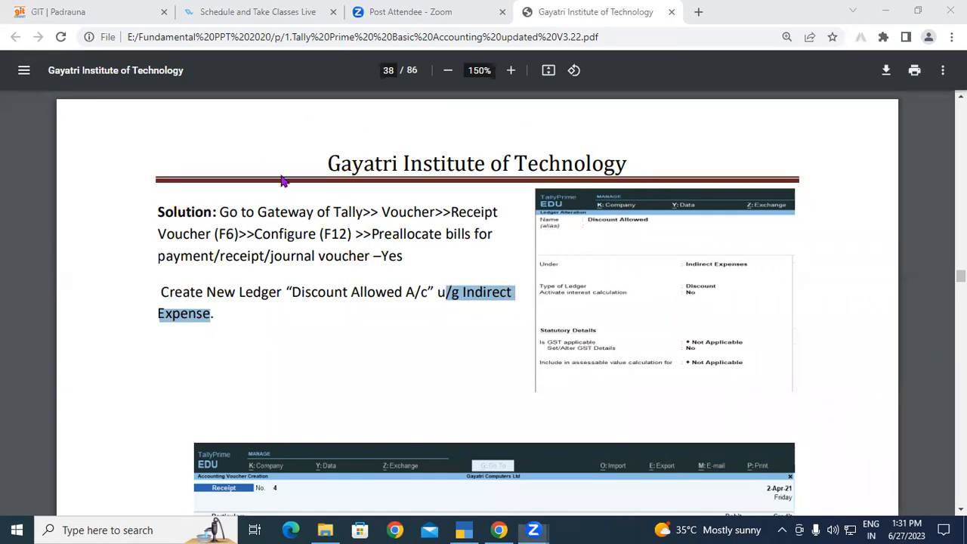
Copy "Discount Allowed A/c" from the PDF and use it as the name of a new ledger in TallyPrime.
{"action": "left_click_drag", "start_coordinate": [294, 293], "coordinate": [427, 293]}
{"action": "key", "text": "ctrl+c"}
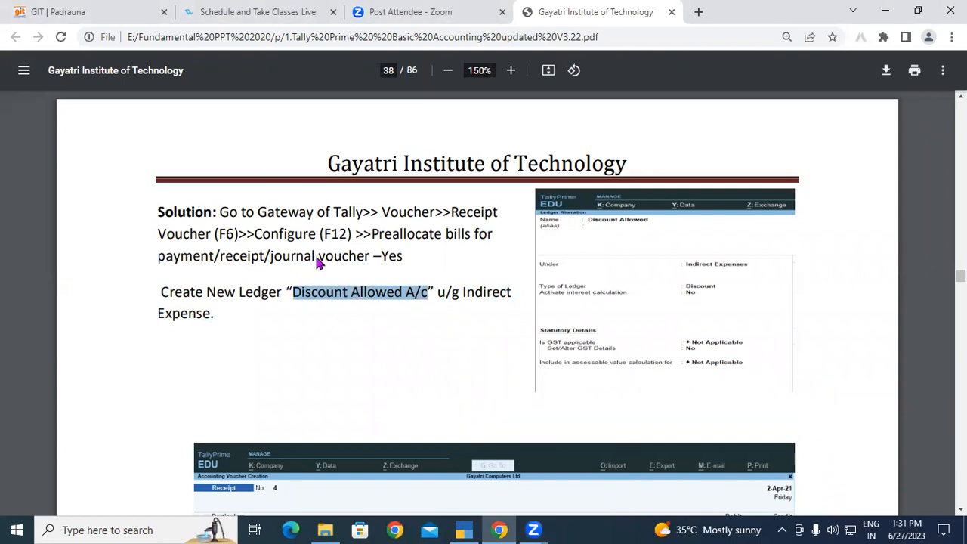
{"action": "key", "text": "alt+Tab"}
{"action": "left_click", "coordinate": [607, 185]}
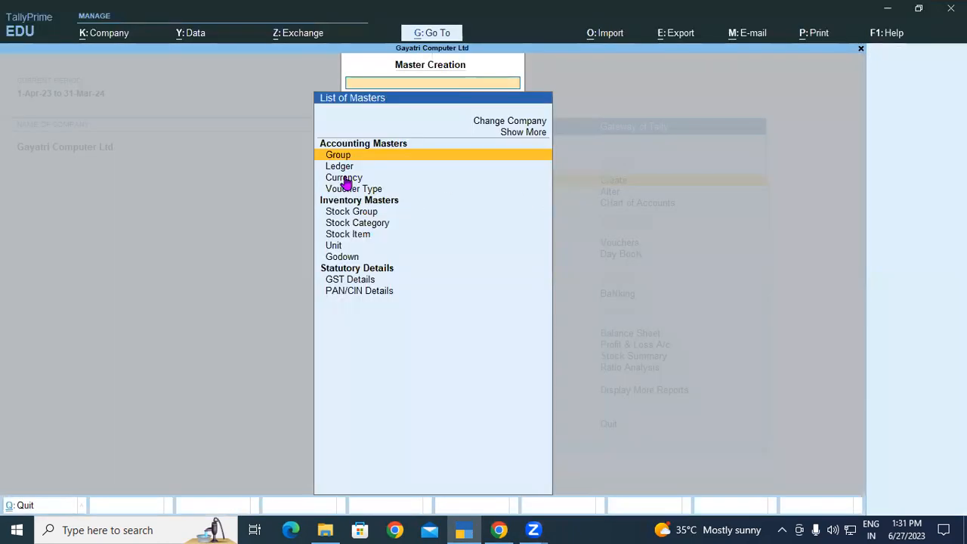
{"action": "left_click", "coordinate": [341, 167]}
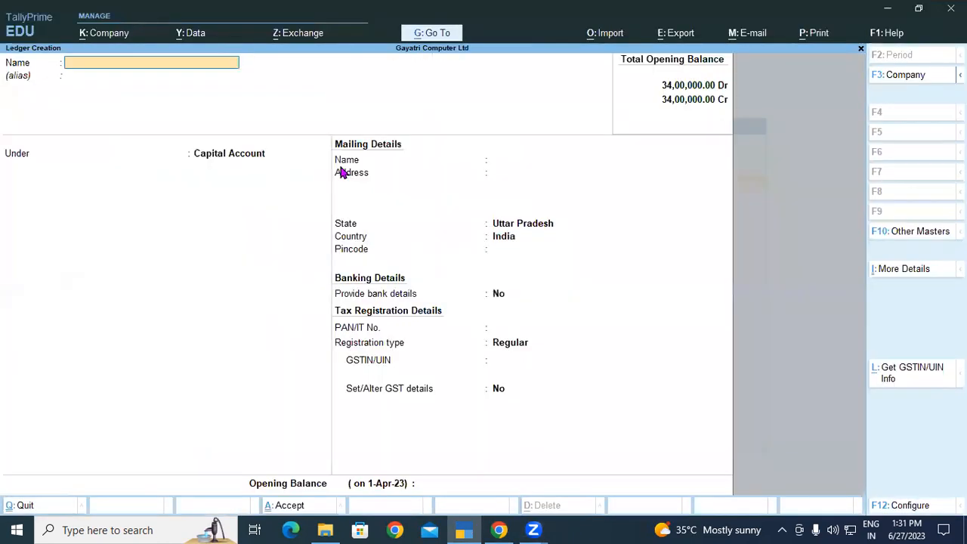
{"action": "key", "text": "ctrl"}
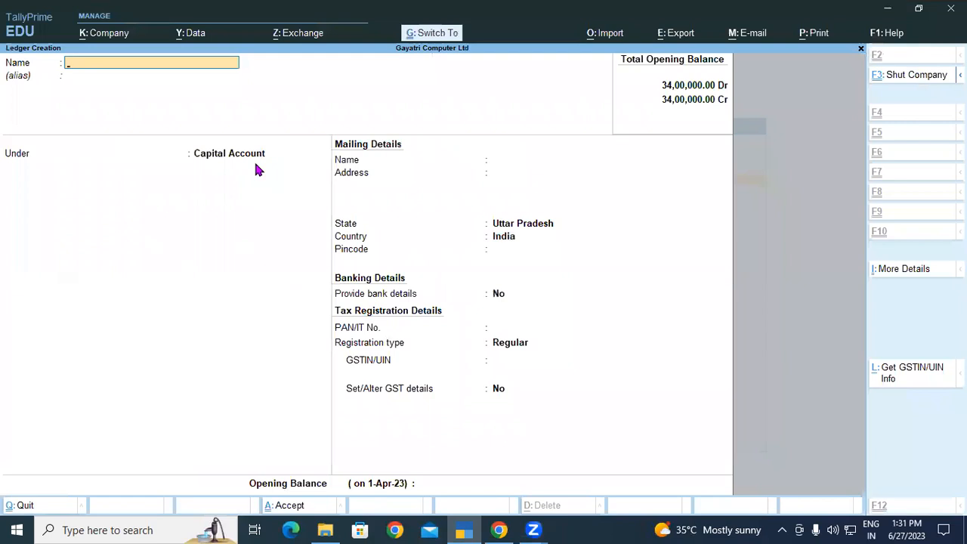
{"action": "key", "text": "ctrl+v"}
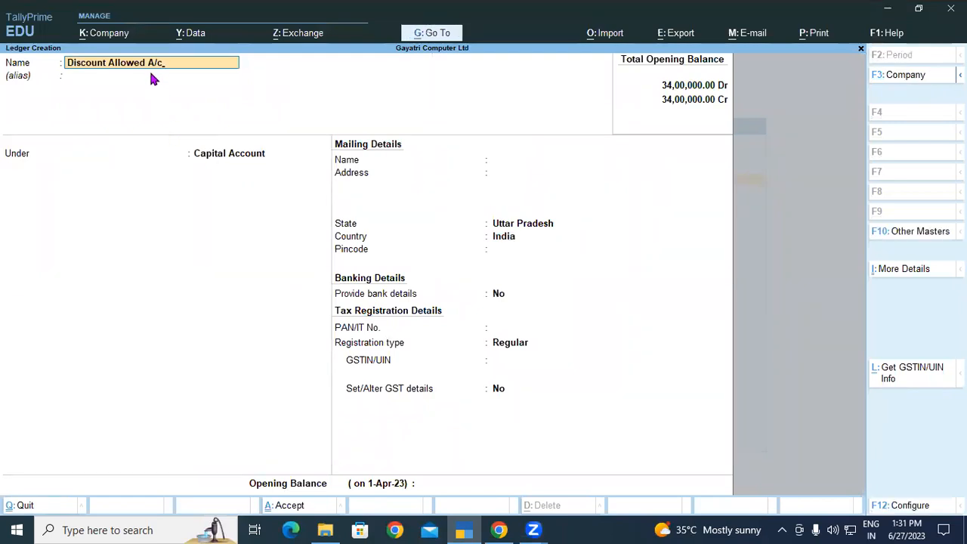
{"action": "key", "text": "Return"}
{"action": "key", "text": "Return"}
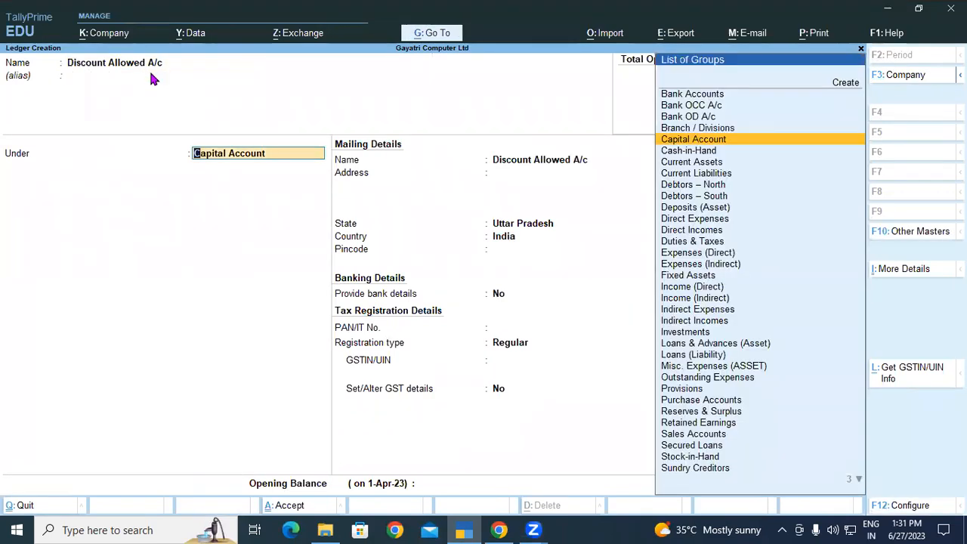
Place the Discount Allowed A/c ledger under Indirect Expenses, keeping its type and purchase-invoice appropriation method as Not Applicable.
{"action": "type", "text": "Ind"}
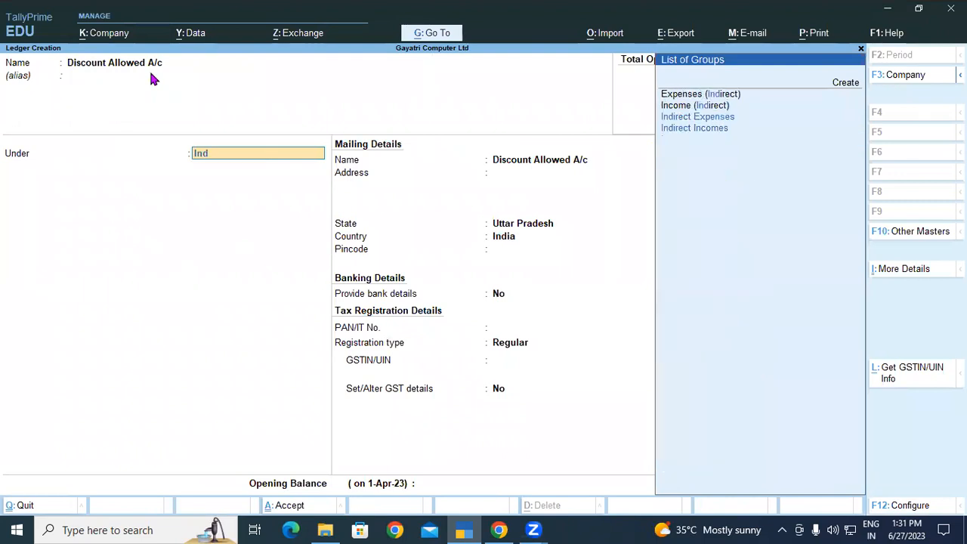
{"action": "key", "text": "Return"}
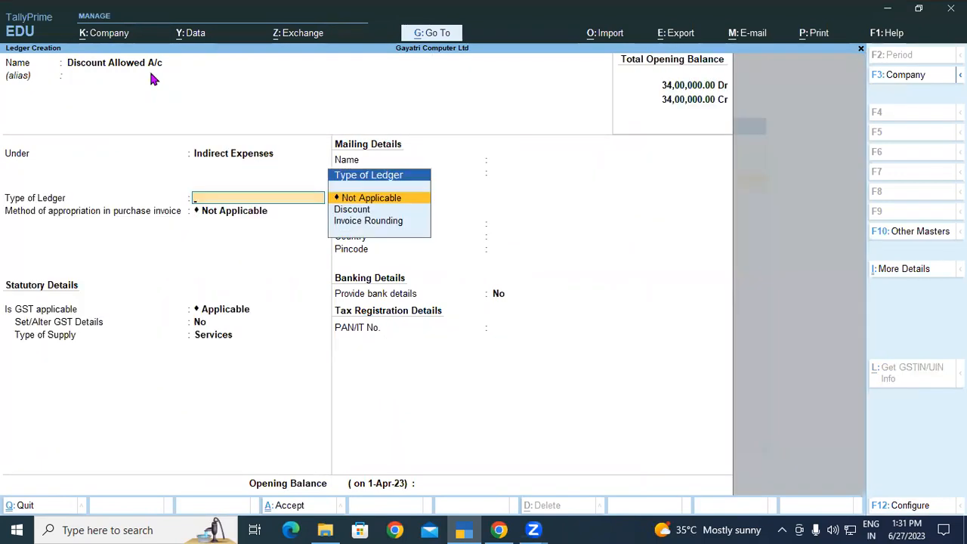
{"action": "key", "text": "Return"}
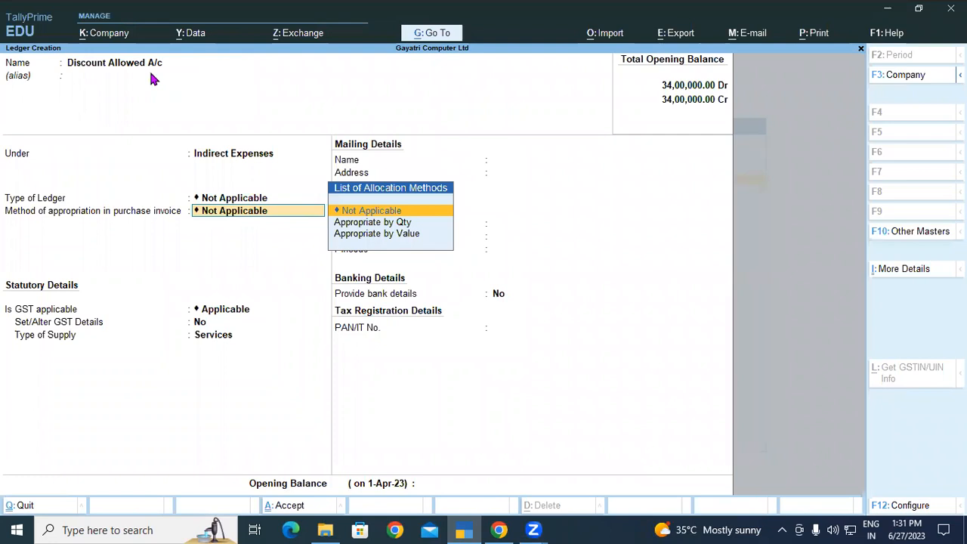
{"action": "key", "text": "Return"}
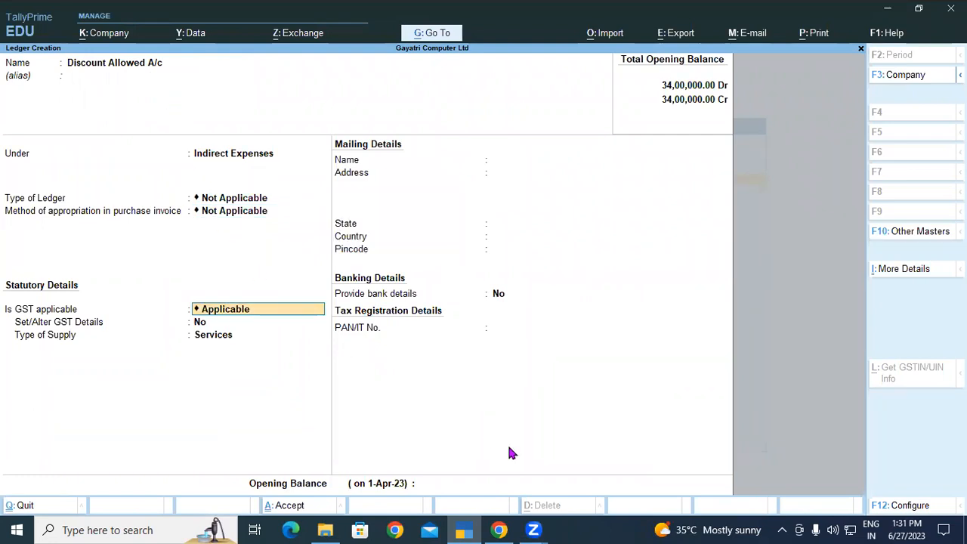
Check the sample ledger on page 38 of the PDF in Chrome, and set GST applicability to Not Applicable for Discount Allowed A/c in TallyPrime.
{"action": "left_click", "coordinate": [507, 529]}
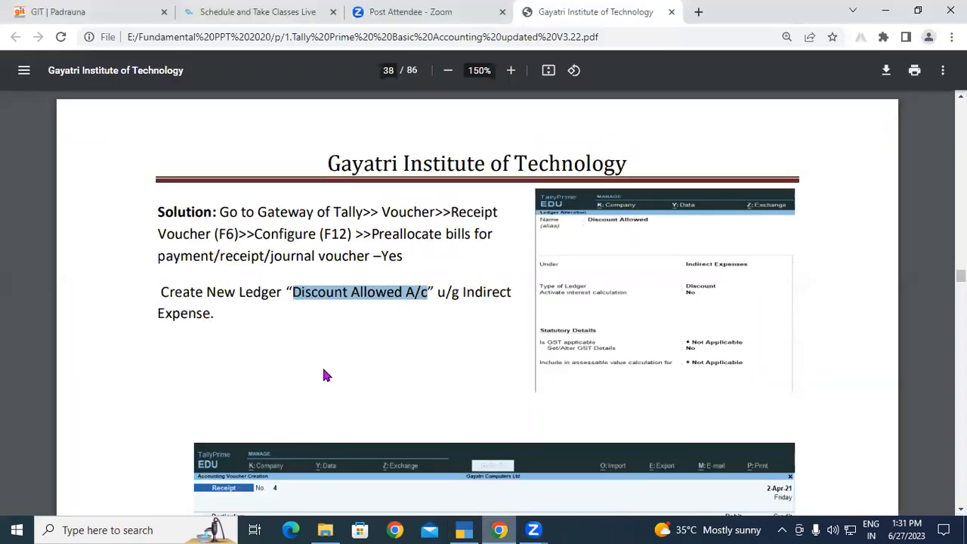
{"action": "scroll", "coordinate": [528, 283], "scroll_direction": "down", "scroll_amount": 1}
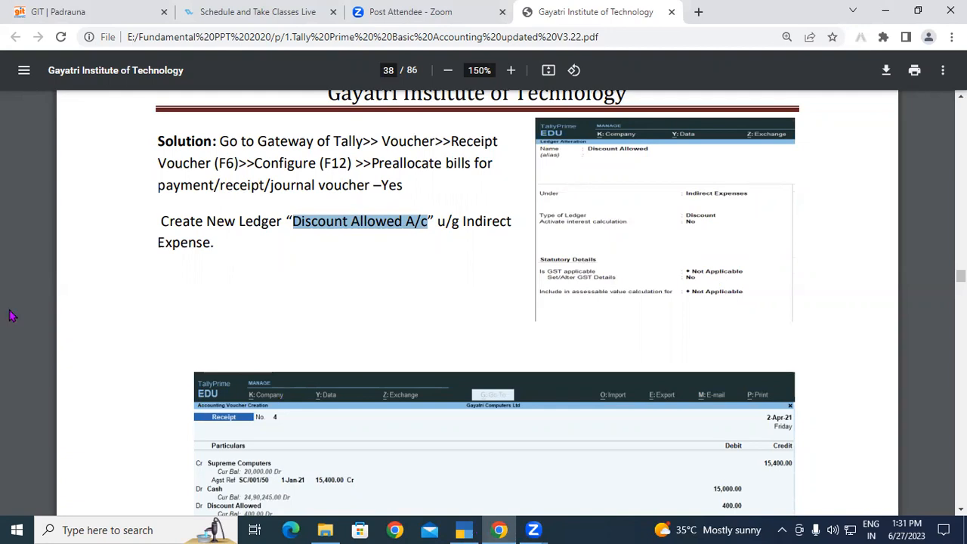
{"action": "key", "text": "alt+Tab"}
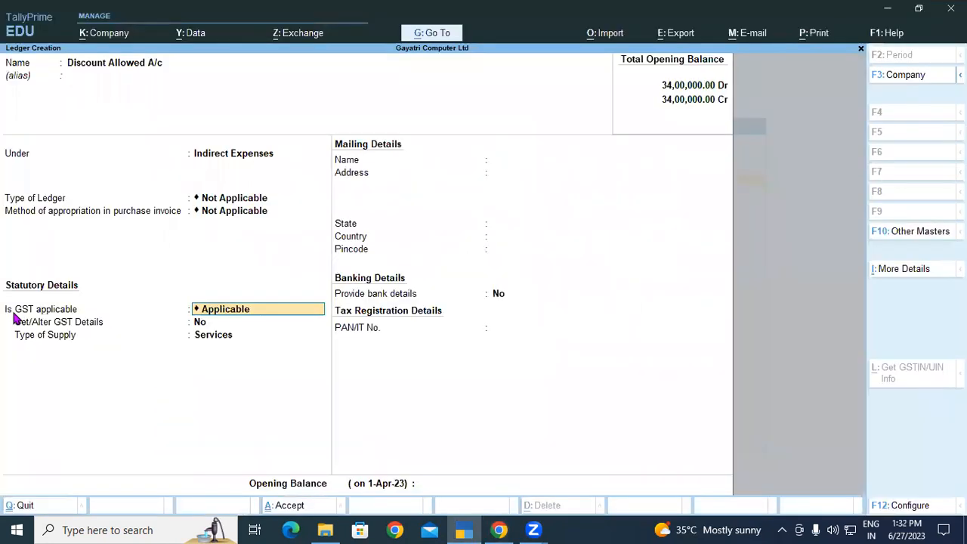
{"action": "key", "text": "BackSpace"}
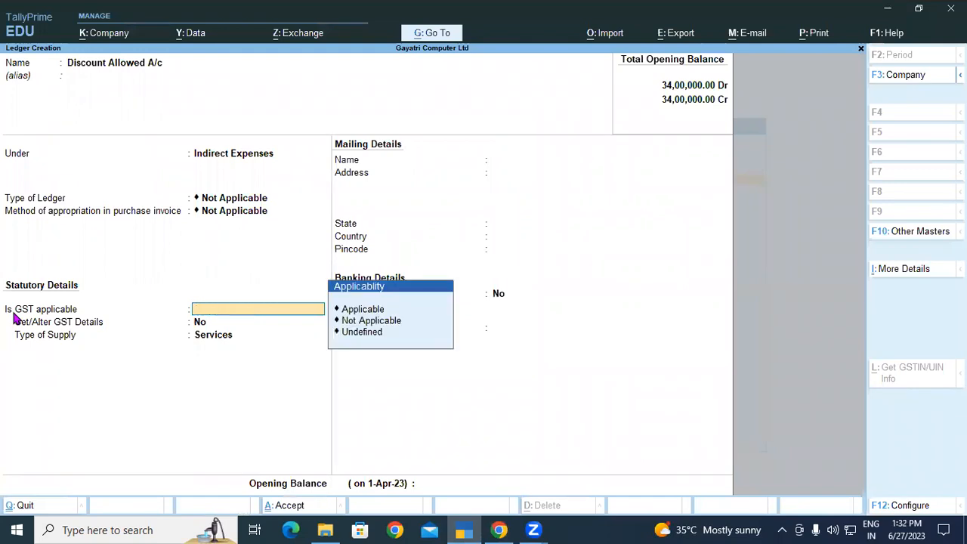
{"action": "key", "text": "Down"}
{"action": "key", "text": "Down"}
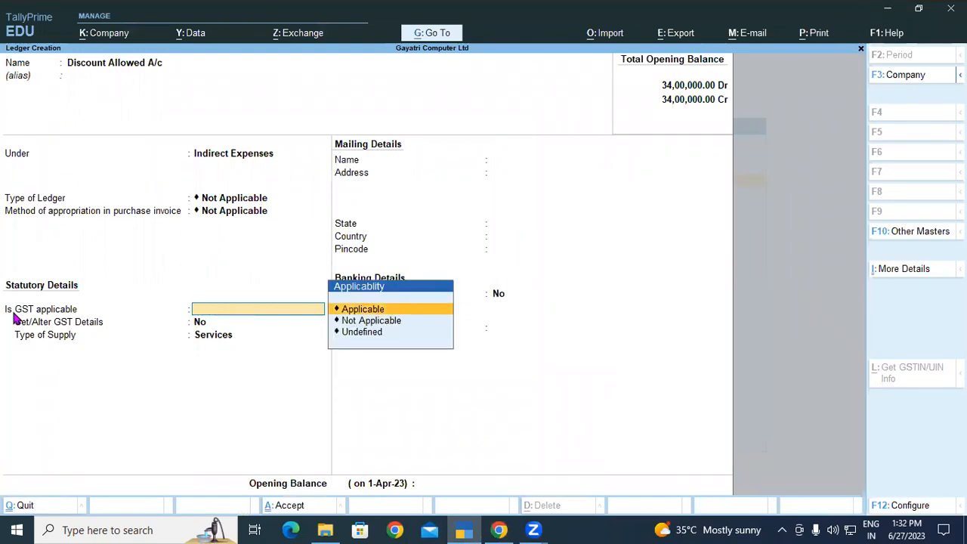
{"action": "key", "text": "Return"}
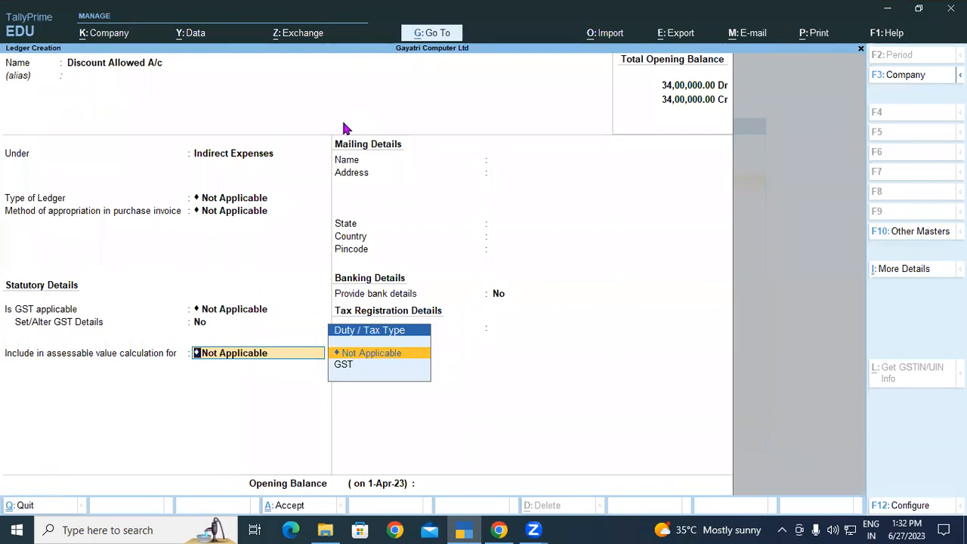
Include the ledger in the assessable value calculation for GST, appropriated to Both and calculated Based on Value.
{"action": "left_click", "coordinate": [116, 180]}
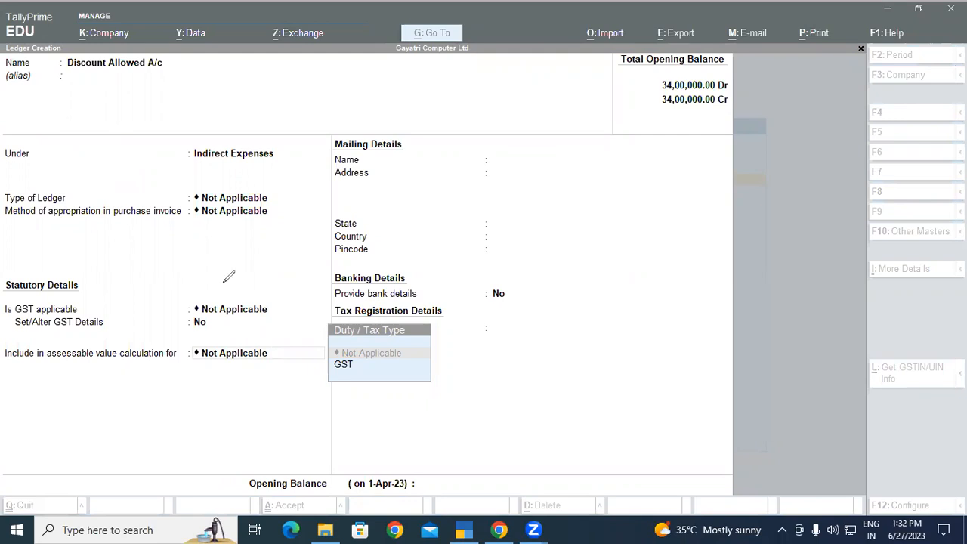
{"action": "left_click", "coordinate": [215, 318]}
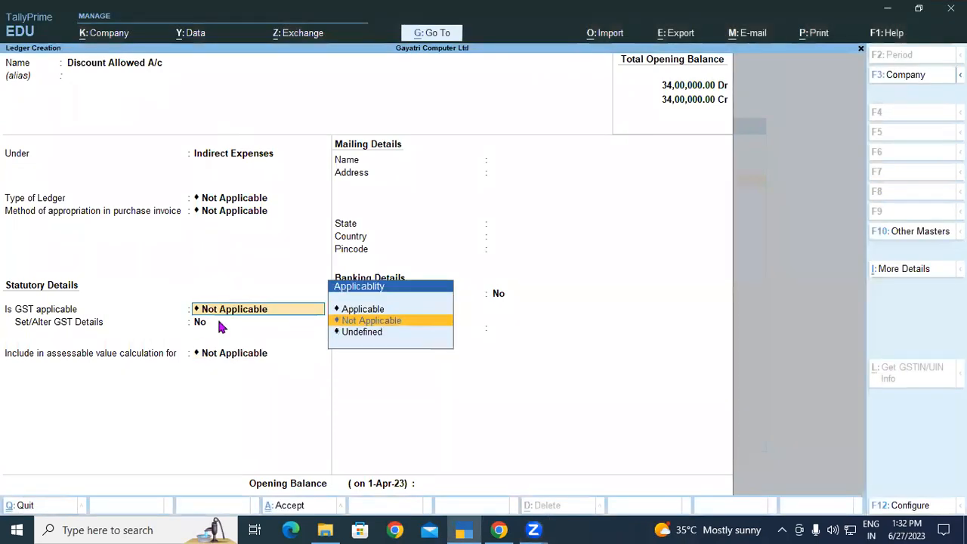
{"action": "key", "text": "Return"}
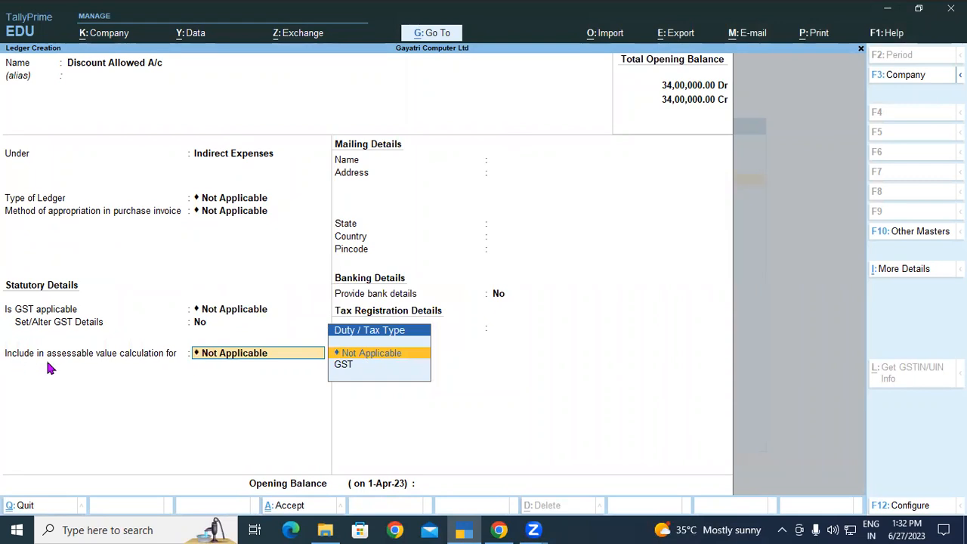
{"action": "key", "text": "Down"}
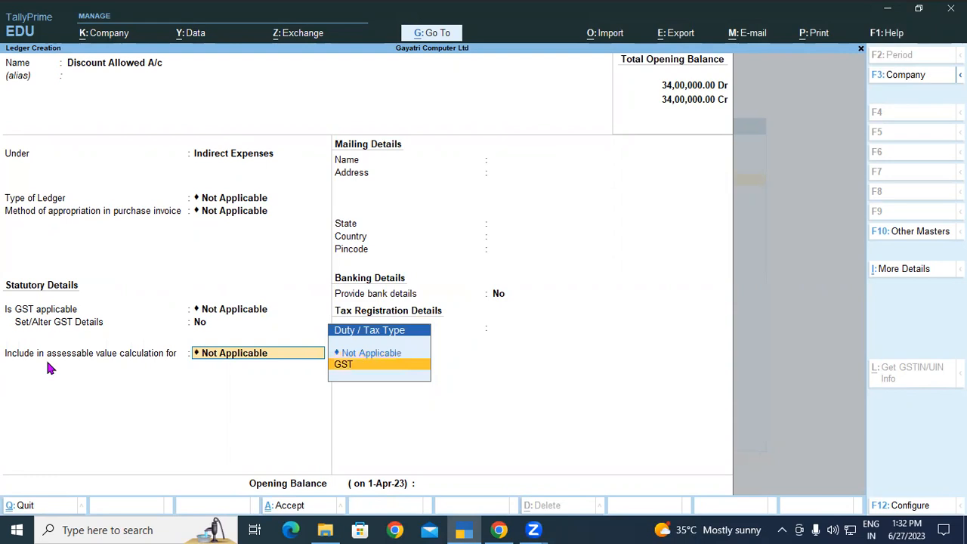
{"action": "key", "text": "Return"}
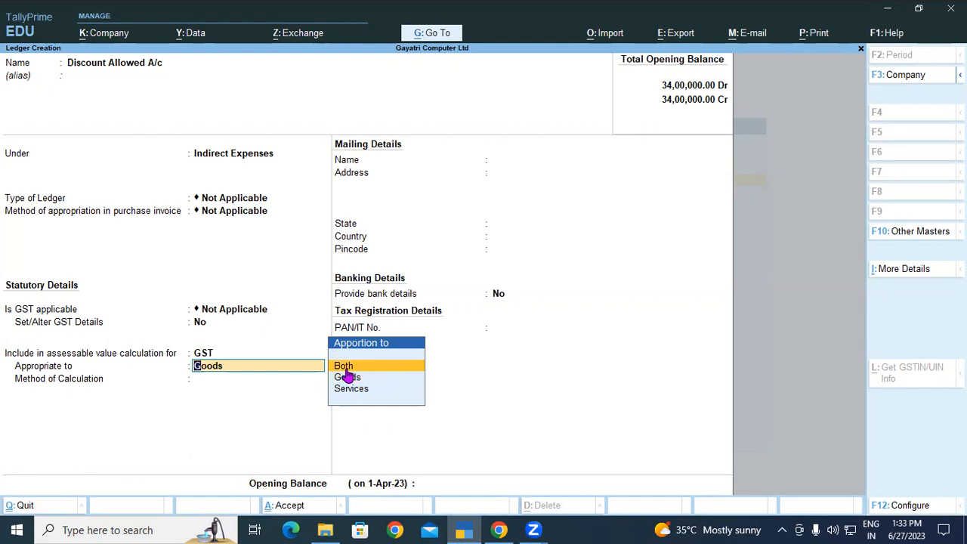
{"action": "left_click", "coordinate": [344, 367]}
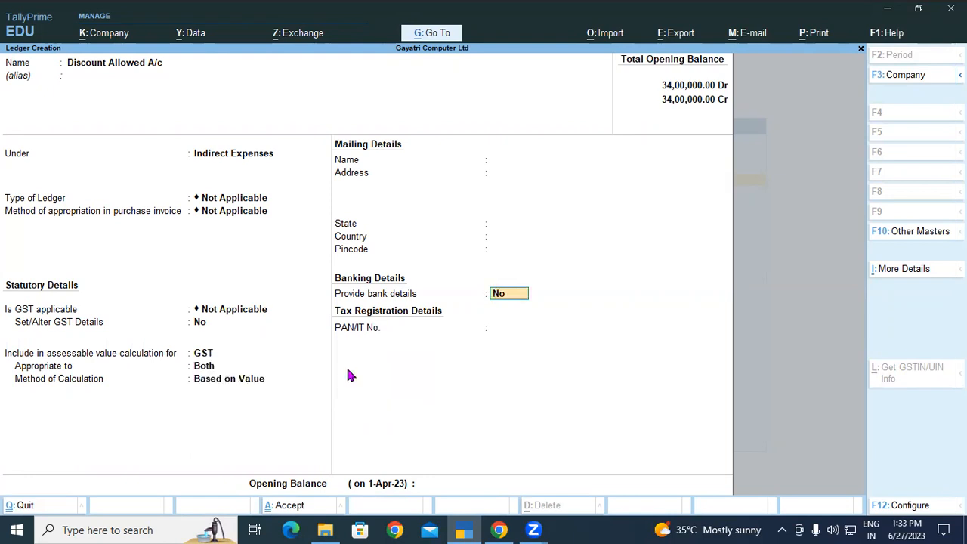
Decline saving the ledger, try Goods as its appropriation target, and set it back to Both.
{"action": "key", "text": "Return"}
{"action": "key", "text": "Return"}
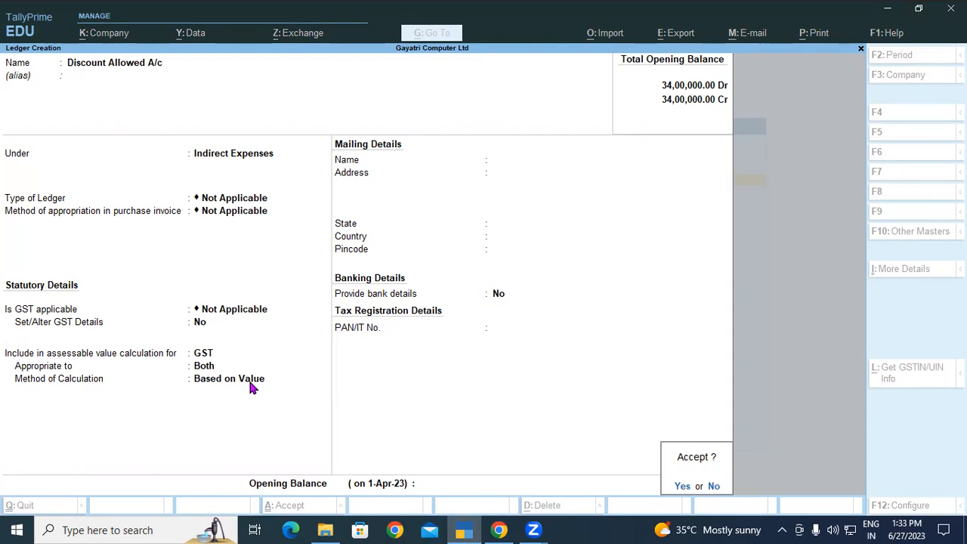
{"action": "key", "text": "n"}
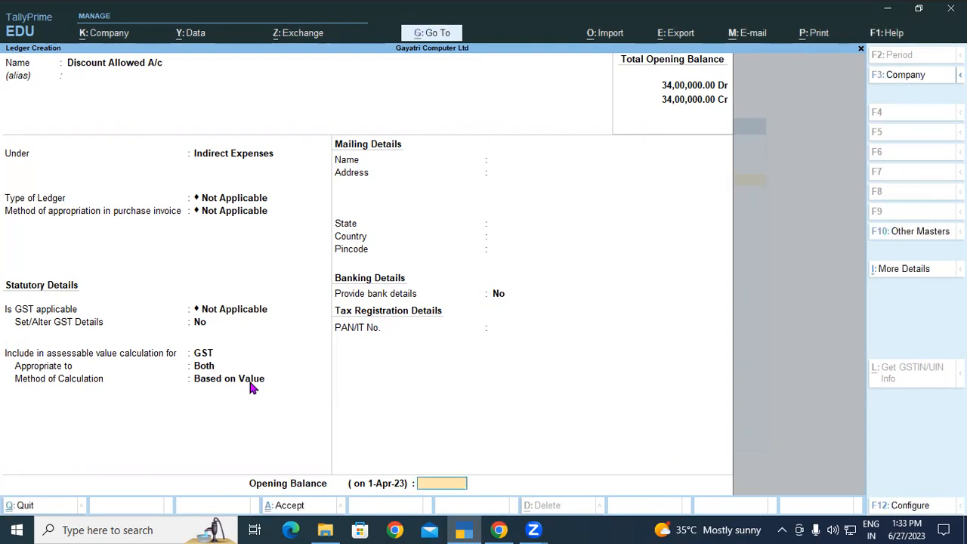
{"action": "left_click", "coordinate": [209, 370]}
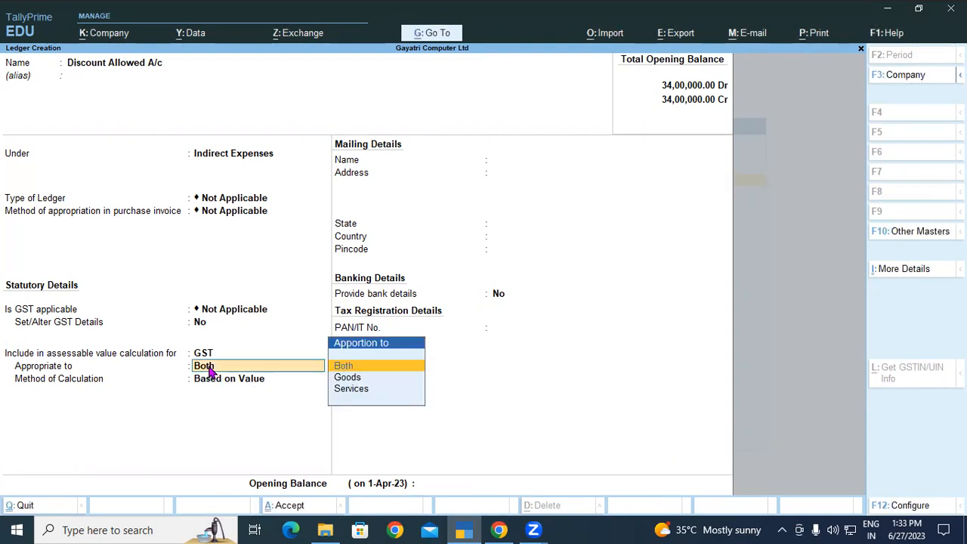
{"action": "left_click", "coordinate": [341, 378]}
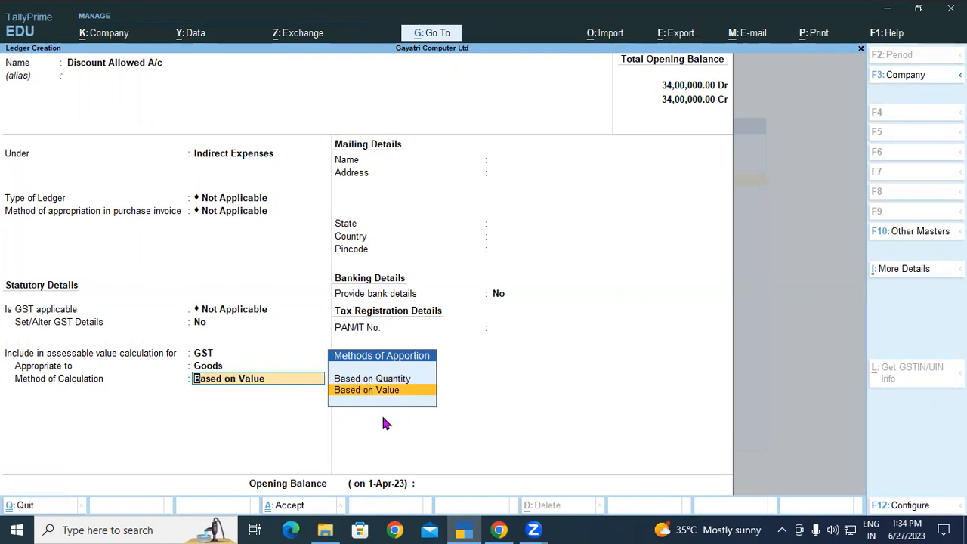
{"action": "left_click", "coordinate": [218, 366]}
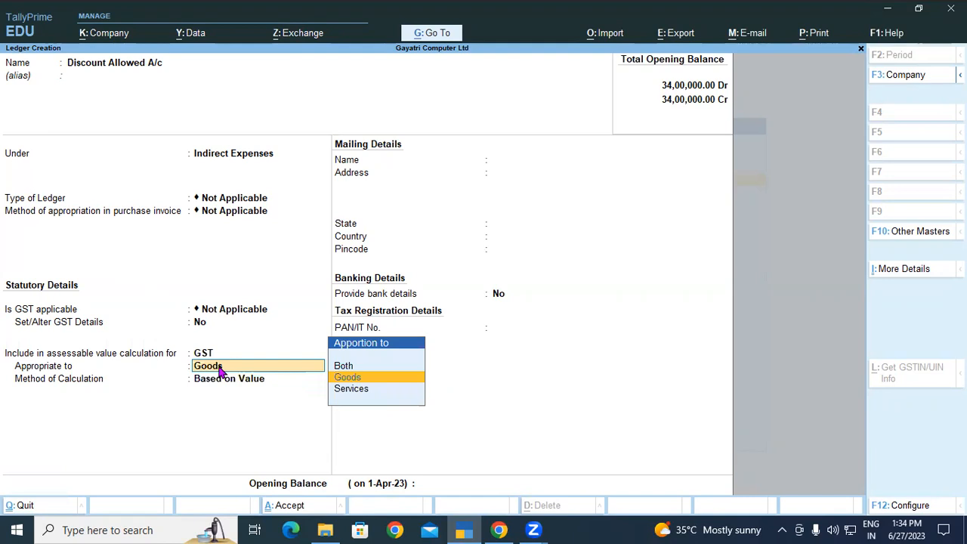
{"action": "left_click", "coordinate": [349, 367]}
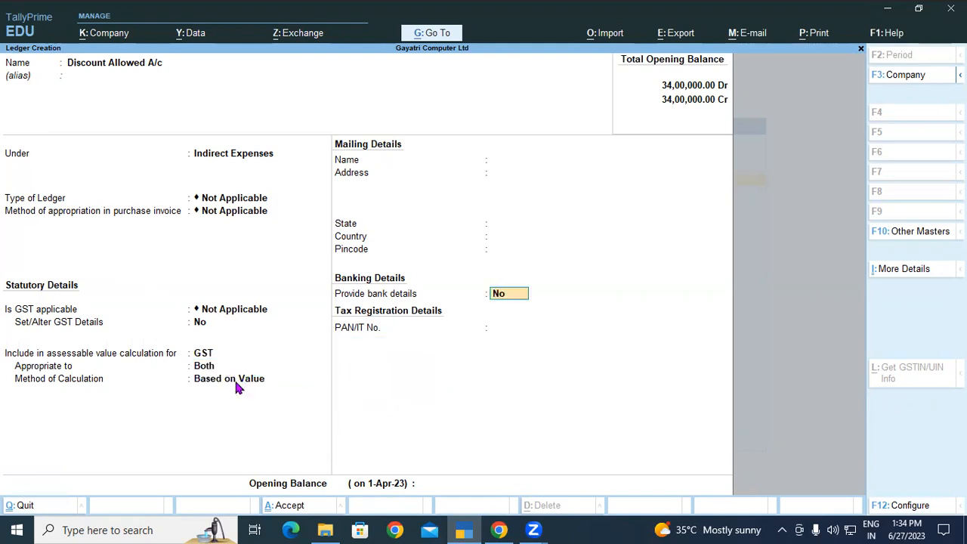
Save the Discount Allowed A/c ledger and quit ledger creation.
{"action": "key", "text": "ctrl"}
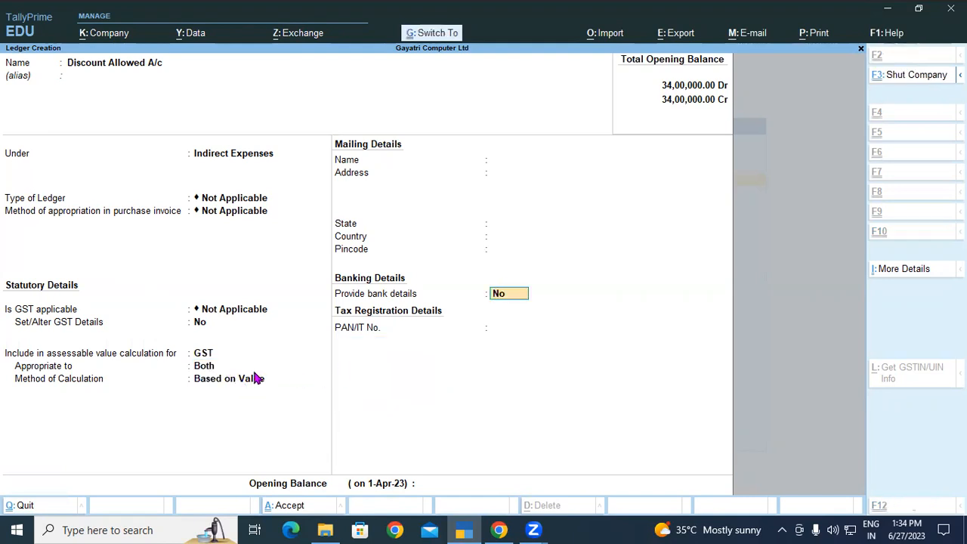
{"action": "key", "text": "ctrl+a"}
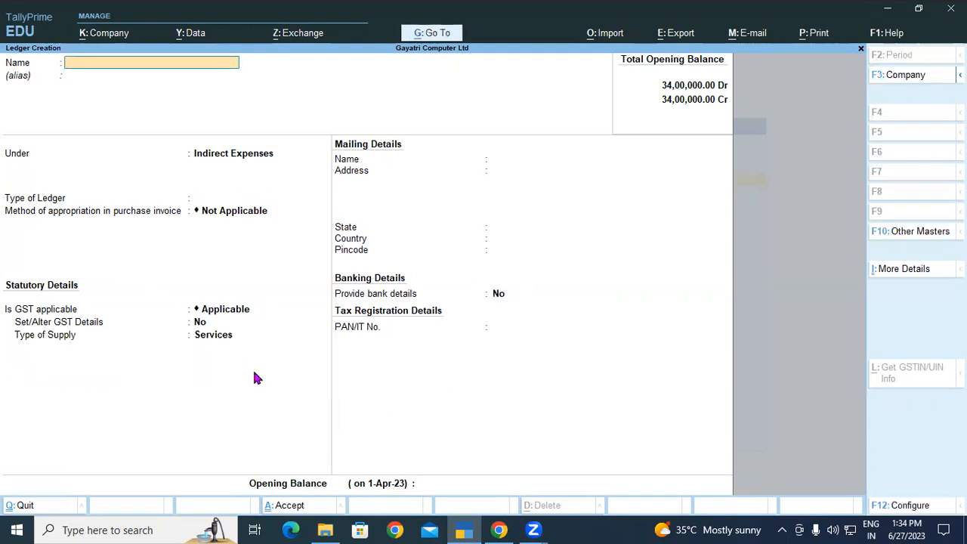
{"action": "key", "text": "Escape"}
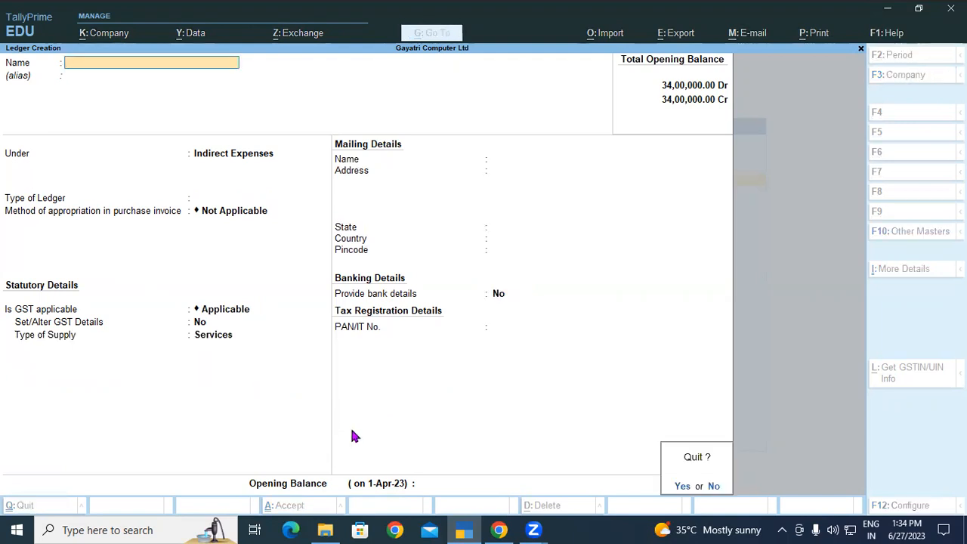
{"action": "key", "text": "y"}
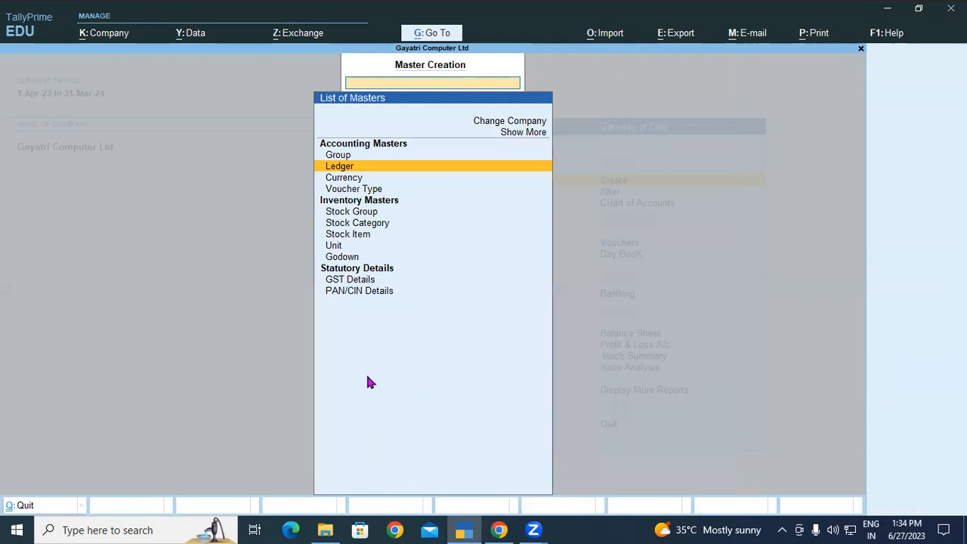
Switch to the PDF in Chrome and highlight the full text of example 4 on page 37.
{"action": "left_click", "coordinate": [484, 530]}
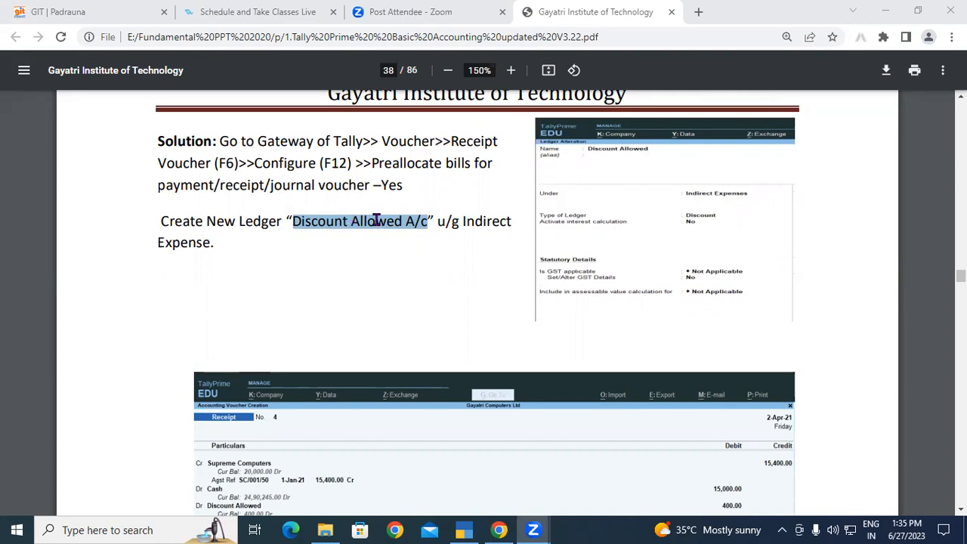
{"action": "scroll", "coordinate": [369, 212], "scroll_direction": "up", "scroll_amount": 5}
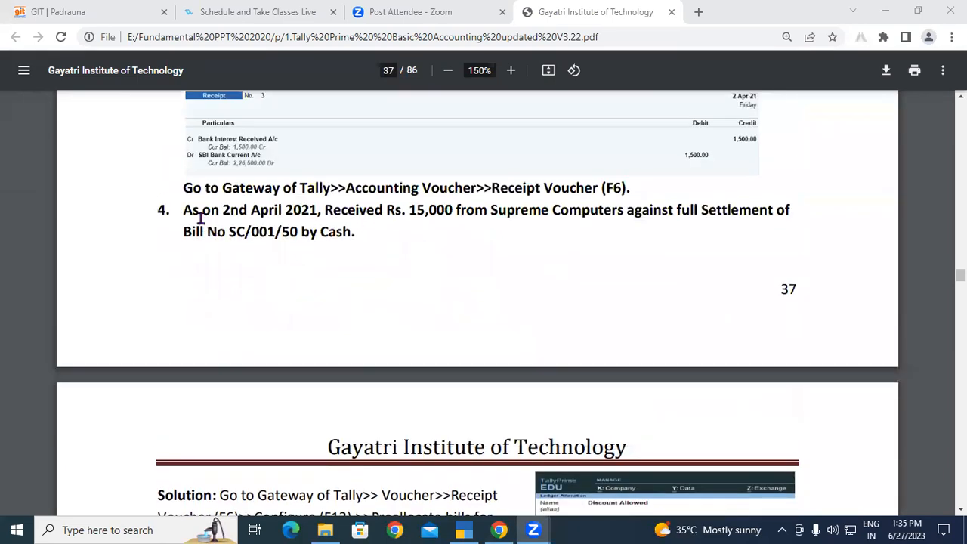
{"action": "left_click_drag", "start_coordinate": [186, 211], "coordinate": [359, 242]}
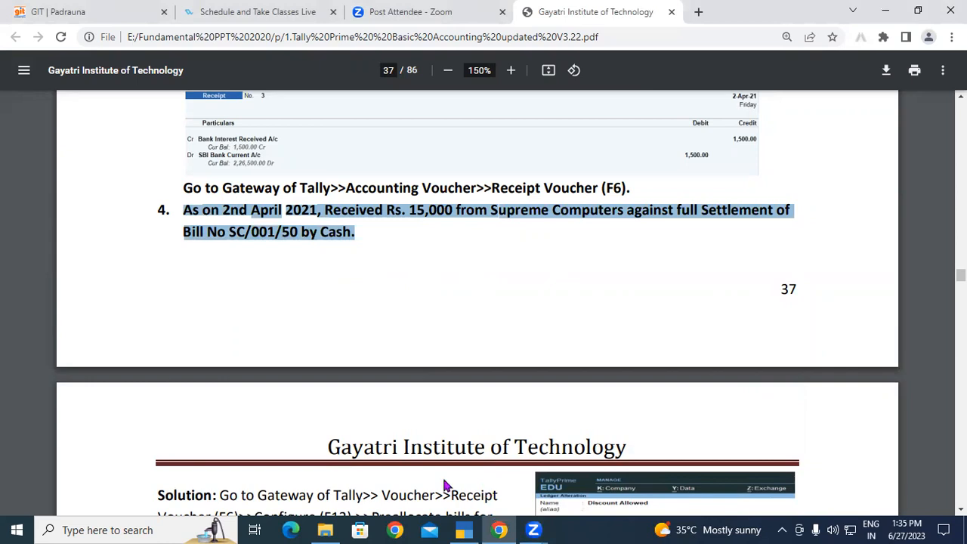
Return to TallyPrime and open a new Receipt voucher.
{"action": "key", "text": "alt+Tab"}
{"action": "left_click", "coordinate": [609, 242]}
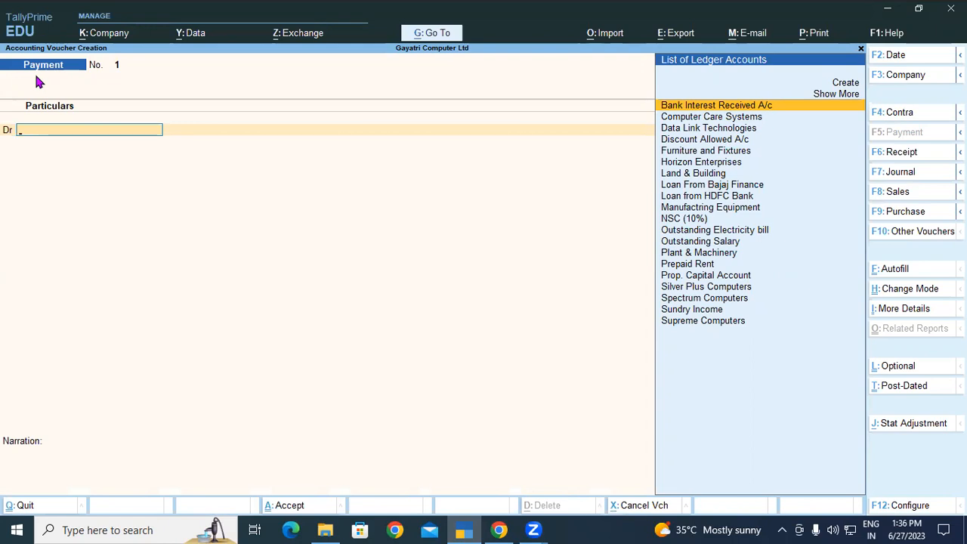
{"action": "key", "text": "F6"}
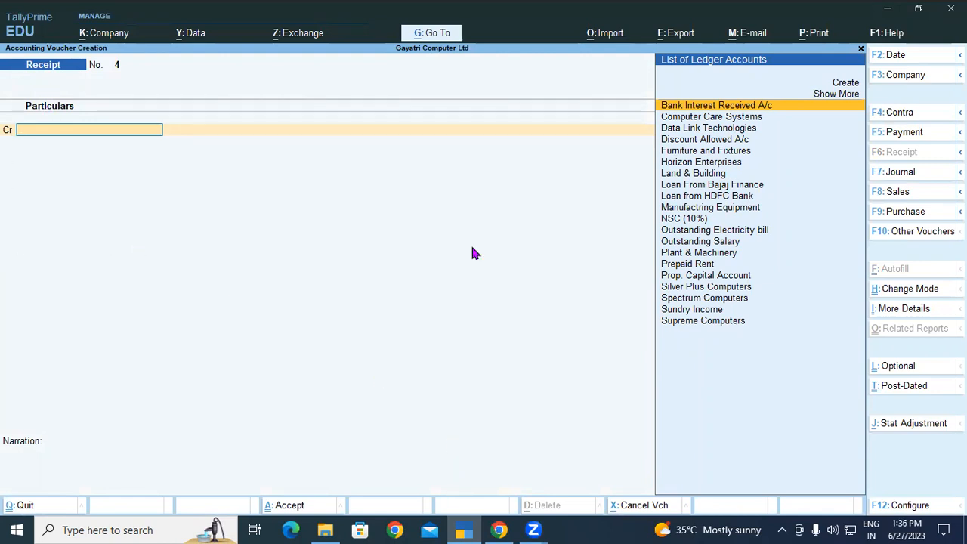
Highlight the party in the PDF's example 4, credit Supreme Computers in the receipt voucher, and return to the PDF in Chrome.
{"action": "left_click_drag", "start_coordinate": [496, 212], "coordinate": [623, 211]}
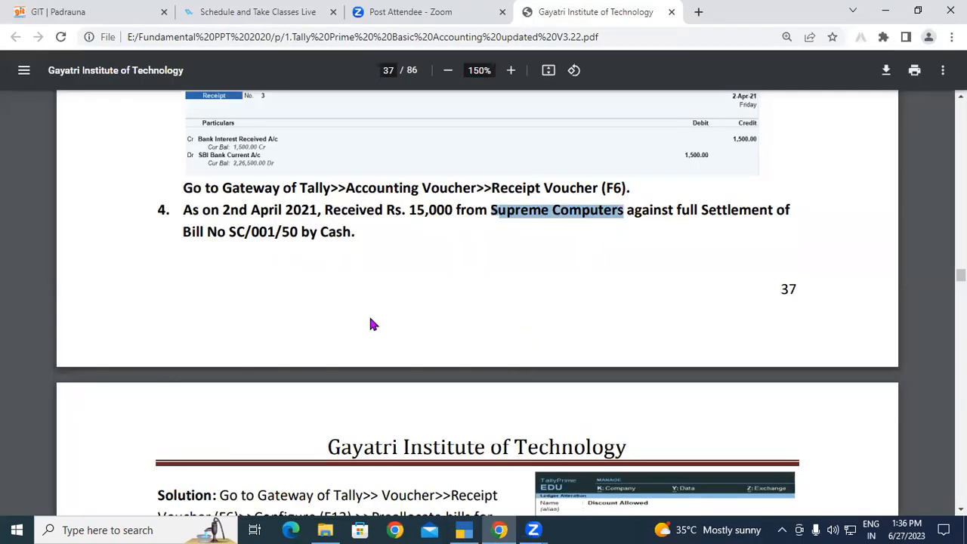
{"action": "key", "text": "alt+Tab"}
{"action": "key", "text": "Down"}
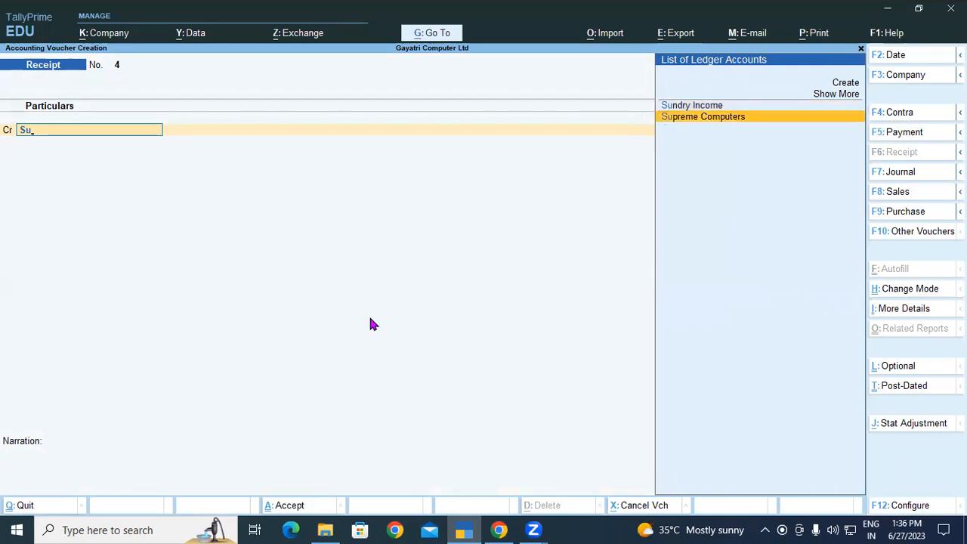
{"action": "key", "text": "Return"}
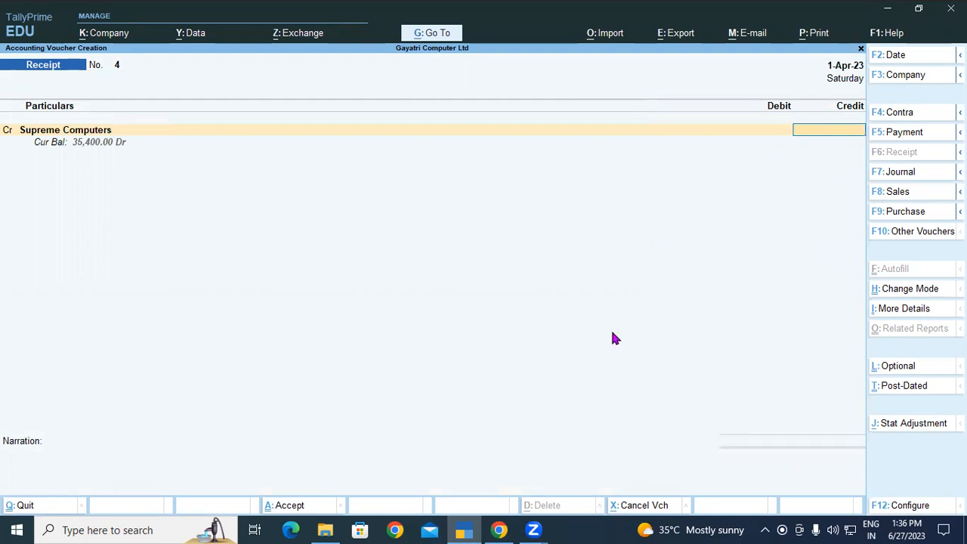
{"action": "key", "text": "alt+Tab"}
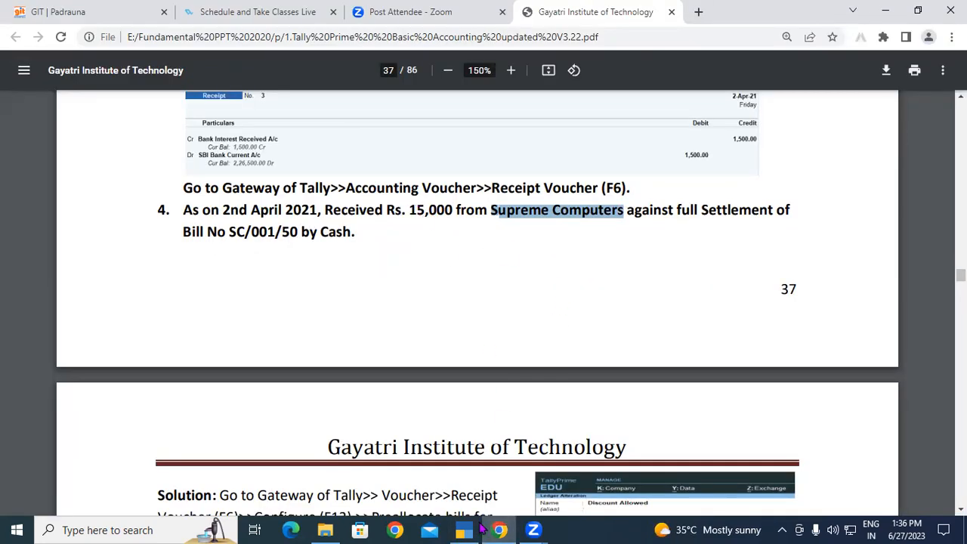
Return to TallyPrime, try crediting Supreme Computers with 1500, and abandon the receipt voucher.
{"action": "key", "text": "alt+Tab"}
{"action": "type", "text": "00"}
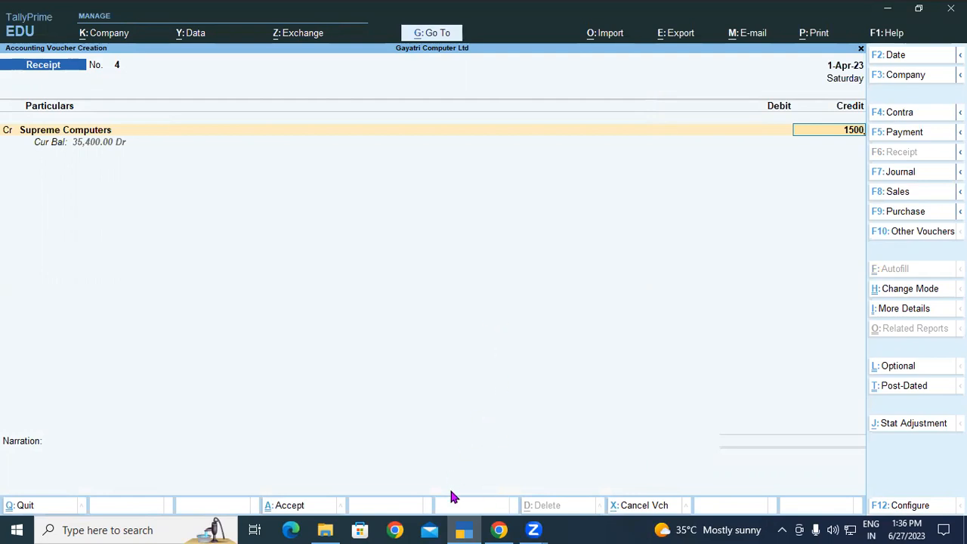
{"action": "left_click", "coordinate": [466, 528]}
{"action": "left_click", "coordinate": [462, 529]}
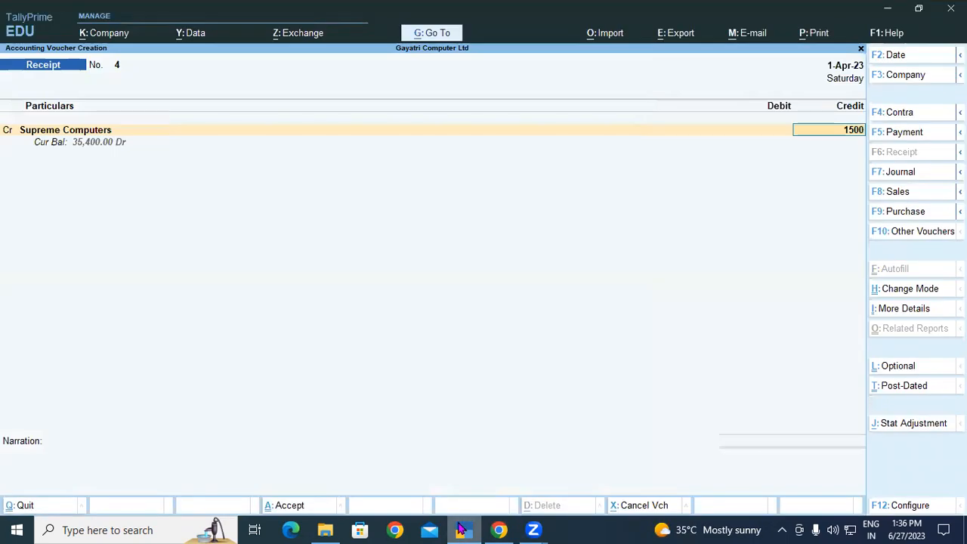
{"action": "key", "text": "Escape"}
Open the Bills Receivable outstandings report and check the pending amount of Supreme Computers' bill SC/001/50.
{"action": "key", "text": "Up"}
{"action": "key", "text": "Up"}
{"action": "key", "text": "Return"}
{"action": "key", "text": "Down"}
{"action": "key", "text": "Down"}
{"action": "key", "text": "Down"}
{"action": "key", "text": "Down"}
{"action": "key", "text": "Down"}
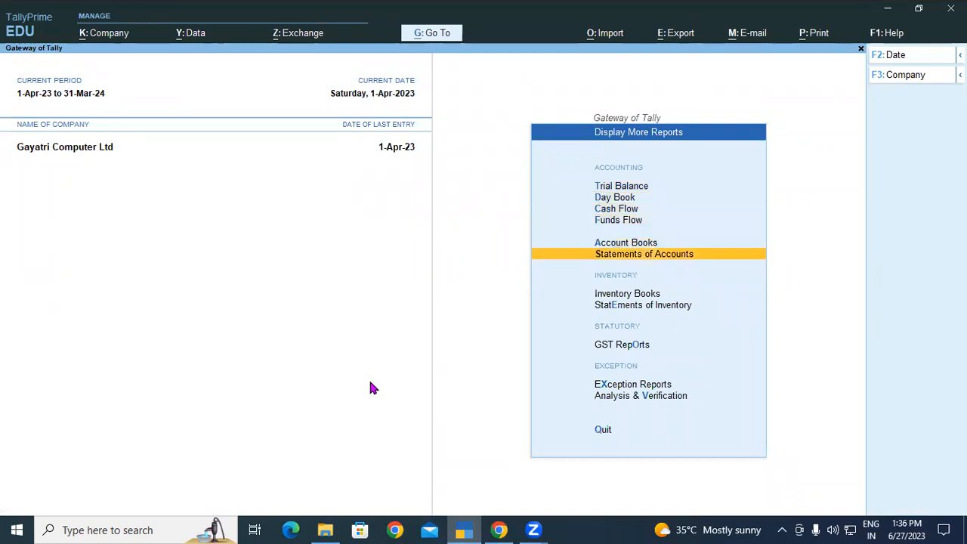
{"action": "key", "text": "Return"}
{"action": "key", "text": "Return"}
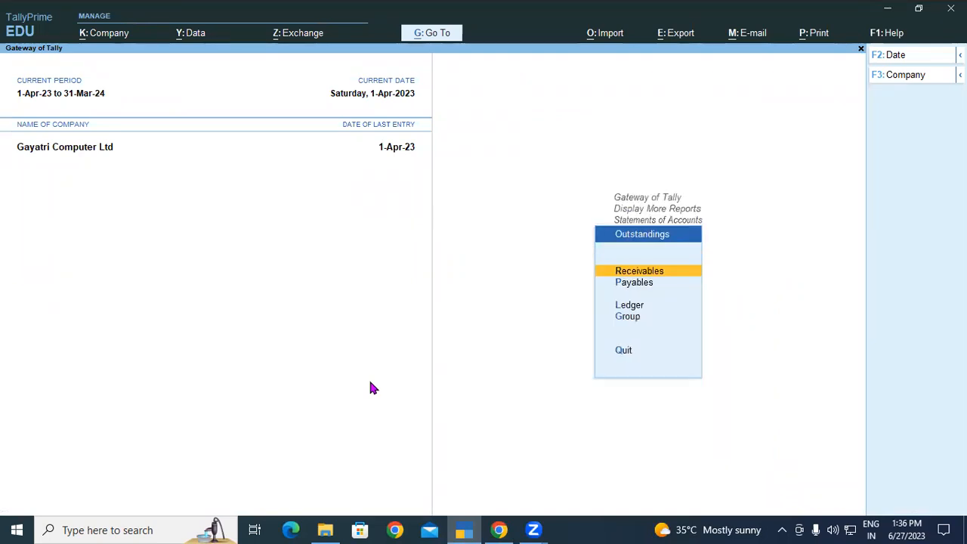
{"action": "key", "text": "Return"}
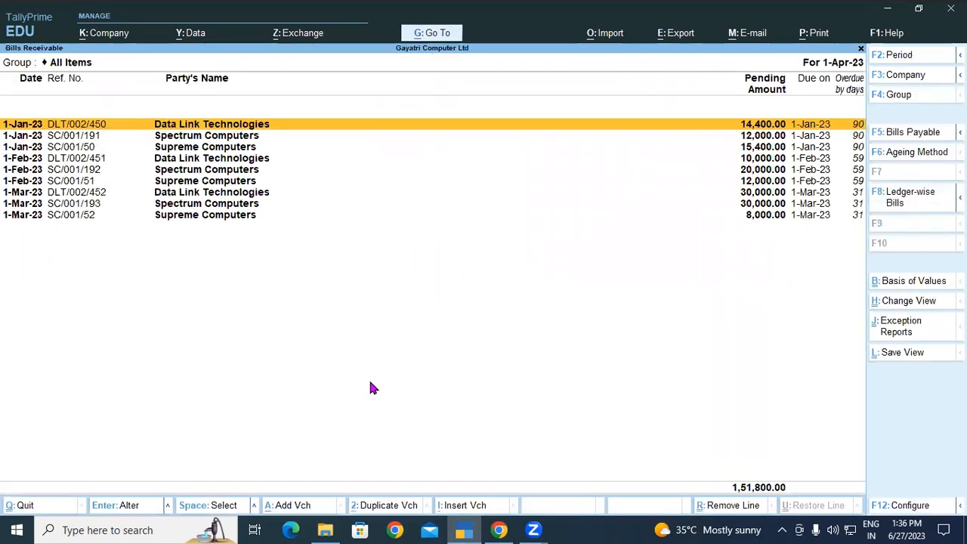
{"action": "left_click", "coordinate": [185, 148]}
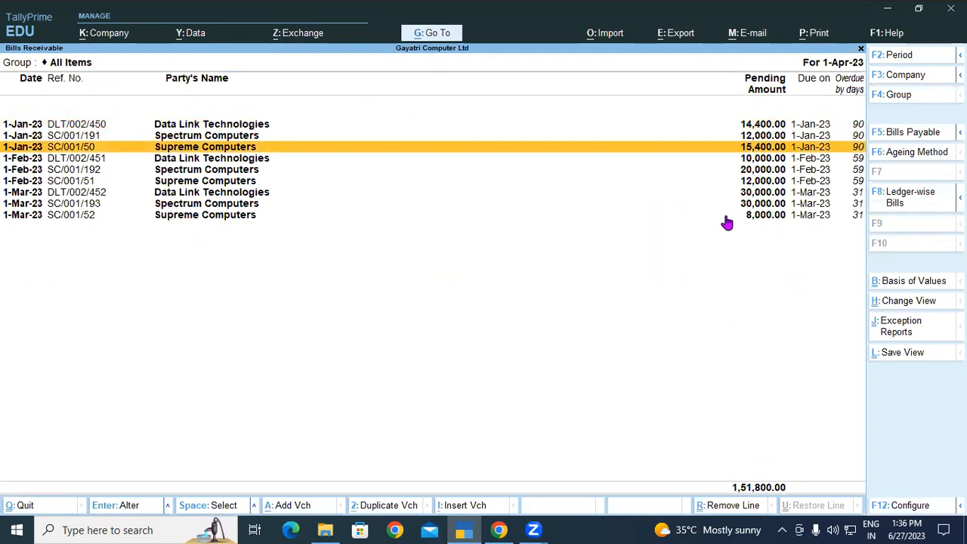
Leave the Bills Receivable report and open a new Receipt voucher.
{"action": "key", "text": "Escape"}
{"action": "key", "text": "Escape"}
{"action": "key", "text": "Escape"}
{"action": "key", "text": "Escape"}
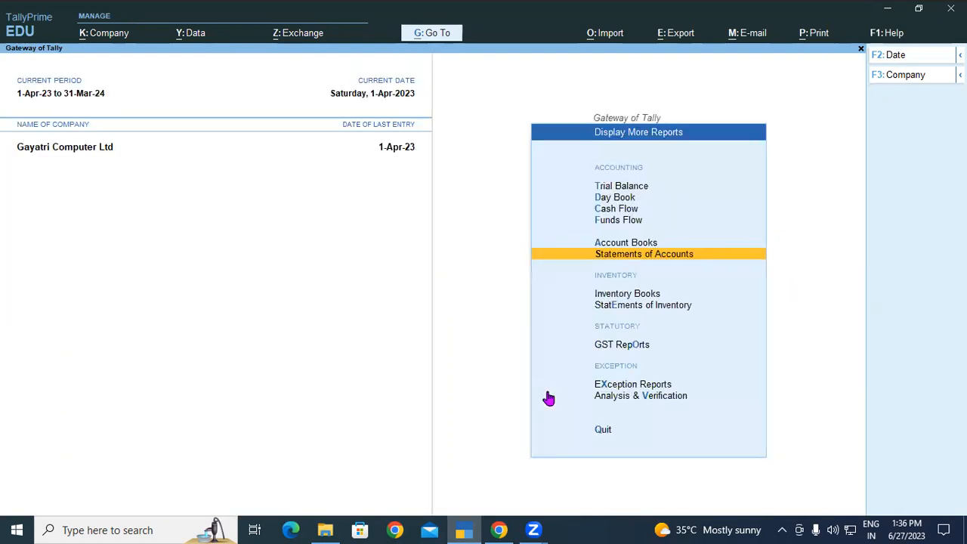
{"action": "left_click", "coordinate": [621, 246]}
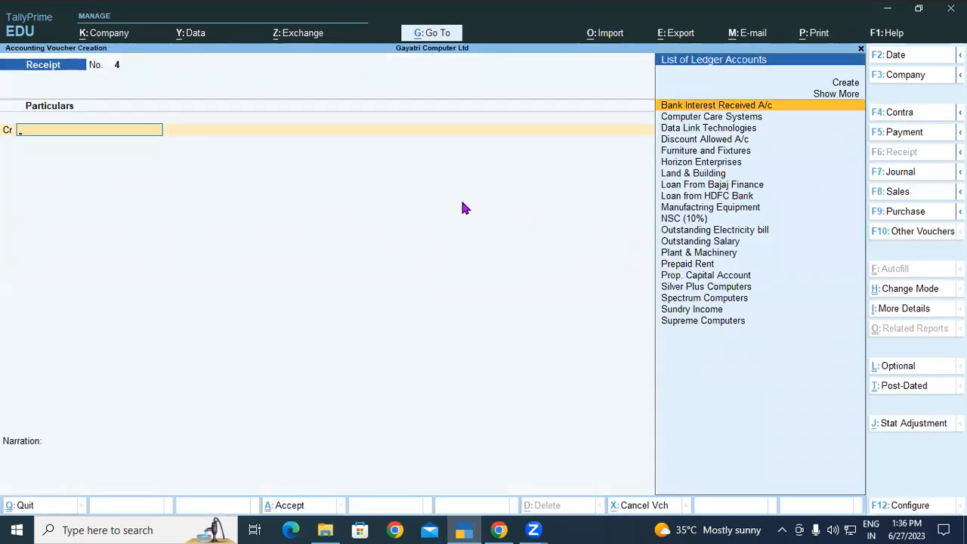
Credit Supreme Computers with 15,400 in the receipt voucher and open its bill-wise details.
{"action": "type", "text": "Su"}
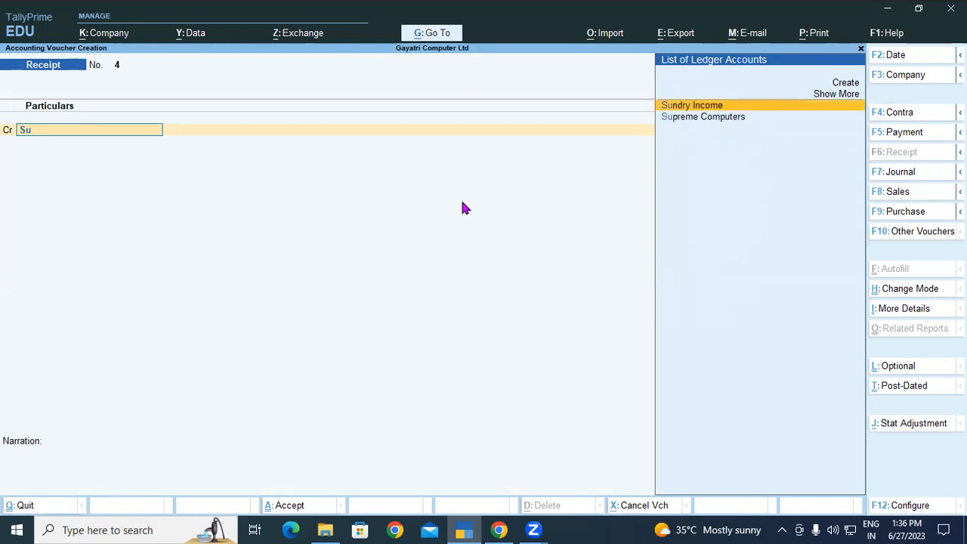
{"action": "key", "text": "Down"}
{"action": "key", "text": "Return"}
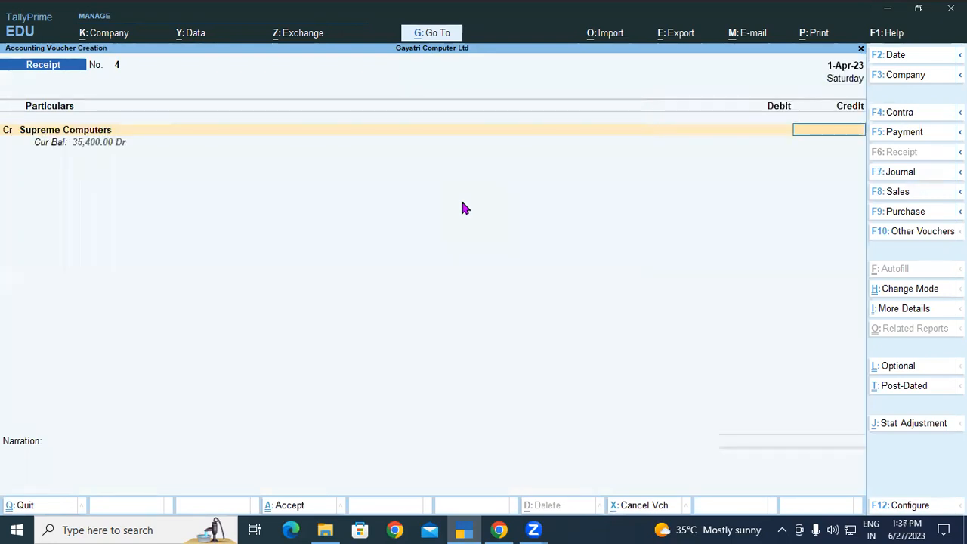
{"action": "type", "text": "15,400"}
{"action": "key", "text": "Return"}
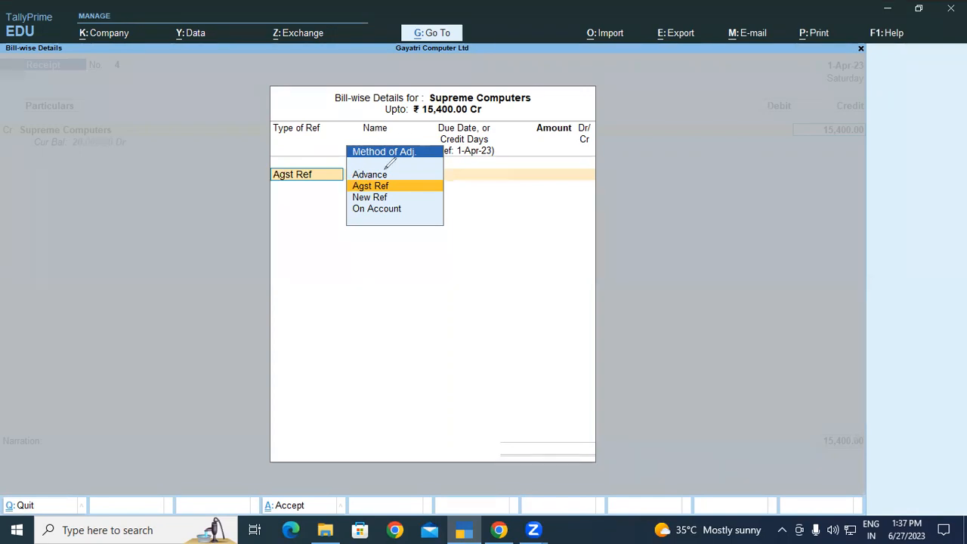
{"action": "left_click_drag", "start_coordinate": [398, 175], "coordinate": [415, 173]}
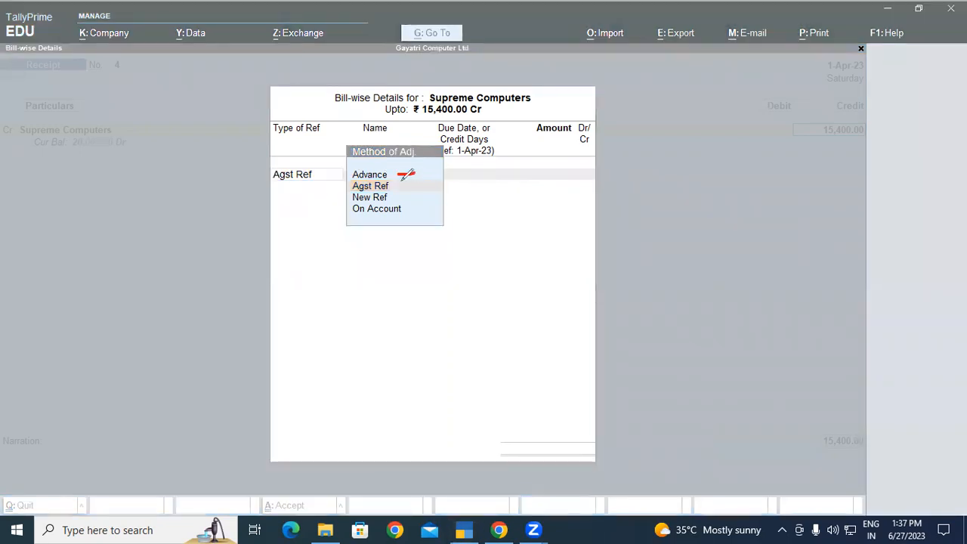
{"action": "left_click", "coordinate": [398, 185]}
{"action": "left_click_drag", "start_coordinate": [397, 198], "coordinate": [422, 209]}
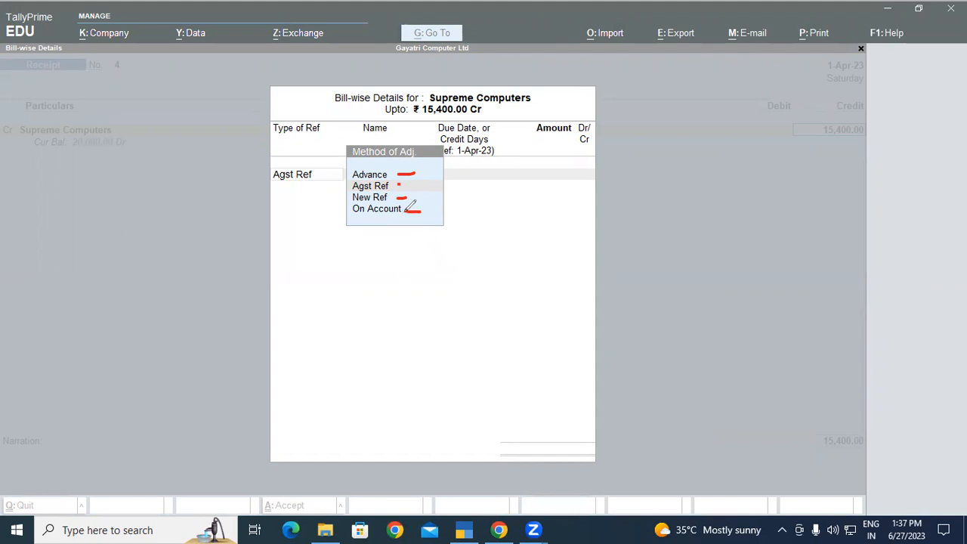
{"action": "mouse_move", "coordinate": [346, 179]}
{"action": "left_mouse_down"}
{"action": "mouse_move", "coordinate": [386, 159]}
{"action": "mouse_move", "coordinate": [414, 168]}
{"action": "mouse_move", "coordinate": [394, 174]}
{"action": "left_mouse_up"}
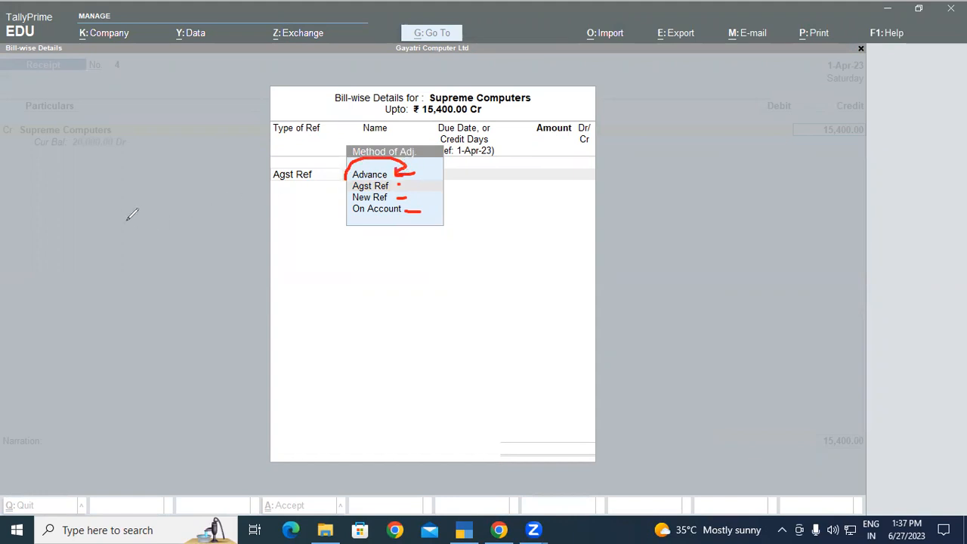
{"action": "mouse_move", "coordinate": [126, 220]}
{"action": "left_mouse_down"}
{"action": "mouse_move", "coordinate": [130, 238]}
{"action": "mouse_move", "coordinate": [151, 217]}
{"action": "mouse_move", "coordinate": [159, 227]}
{"action": "mouse_move", "coordinate": [183, 213]}
{"action": "mouse_move", "coordinate": [179, 202]}
{"action": "left_mouse_up"}
{"action": "mouse_move", "coordinate": [148, 261]}
{"action": "left_mouse_down"}
{"action": "mouse_move", "coordinate": [155, 252]}
{"action": "mouse_move", "coordinate": [161, 273]}
{"action": "mouse_move", "coordinate": [192, 247]}
{"action": "mouse_move", "coordinate": [234, 185]}
{"action": "left_mouse_up"}
{"action": "mouse_move", "coordinate": [222, 179]}
{"action": "left_mouse_down"}
{"action": "mouse_move", "coordinate": [236, 178]}
{"action": "mouse_move", "coordinate": [237, 198]}
{"action": "mouse_move", "coordinate": [269, 174]}
{"action": "mouse_move", "coordinate": [274, 188]}
{"action": "mouse_move", "coordinate": [276, 180]}
{"action": "left_mouse_up"}
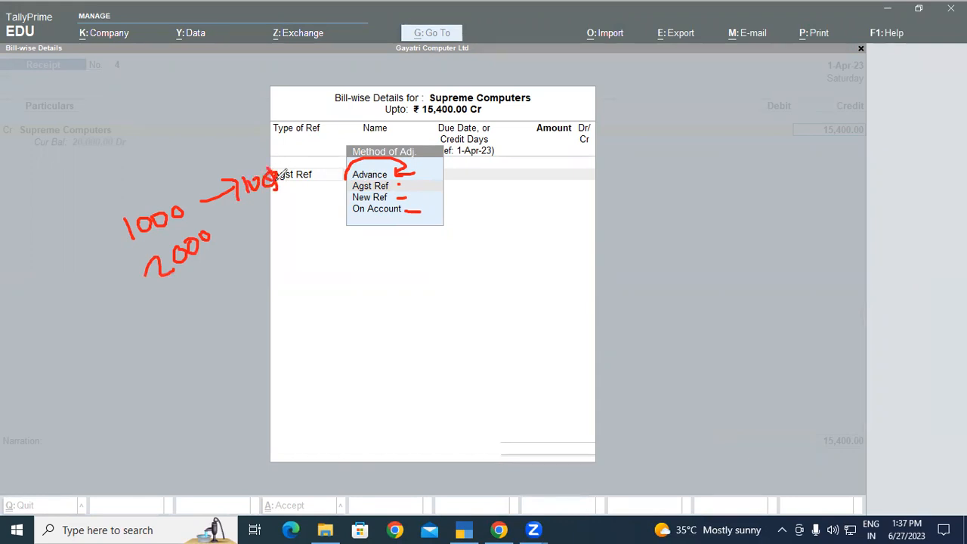
{"action": "mouse_move", "coordinate": [256, 215]}
{"action": "left_mouse_down"}
{"action": "mouse_move", "coordinate": [254, 231]}
{"action": "mouse_move", "coordinate": [272, 216]}
{"action": "left_mouse_up"}
{"action": "mouse_move", "coordinate": [210, 335]}
{"action": "left_mouse_down"}
{"action": "mouse_move", "coordinate": [206, 349]}
{"action": "mouse_move", "coordinate": [225, 325]}
{"action": "mouse_move", "coordinate": [235, 332]}
{"action": "mouse_move", "coordinate": [260, 308]}
{"action": "mouse_move", "coordinate": [195, 319]}
{"action": "mouse_move", "coordinate": [216, 372]}
{"action": "mouse_move", "coordinate": [273, 335]}
{"action": "mouse_move", "coordinate": [265, 290]}
{"action": "mouse_move", "coordinate": [255, 293]}
{"action": "left_mouse_up"}
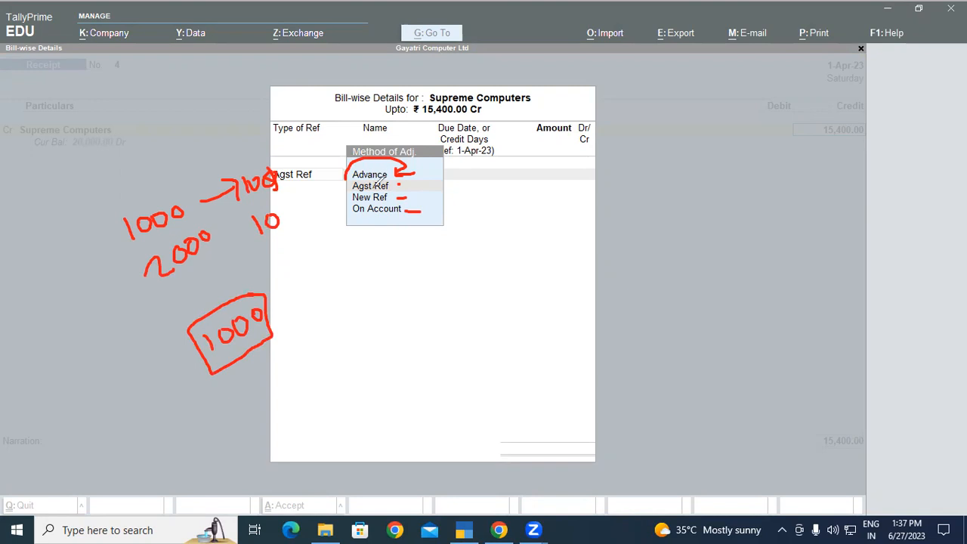
{"action": "mouse_move", "coordinate": [373, 268]}
{"action": "left_mouse_down"}
{"action": "mouse_move", "coordinate": [376, 302]}
{"action": "mouse_move", "coordinate": [387, 279]}
{"action": "mouse_move", "coordinate": [406, 291]}
{"action": "mouse_move", "coordinate": [415, 274]}
{"action": "mouse_move", "coordinate": [417, 285]}
{"action": "left_mouse_up"}
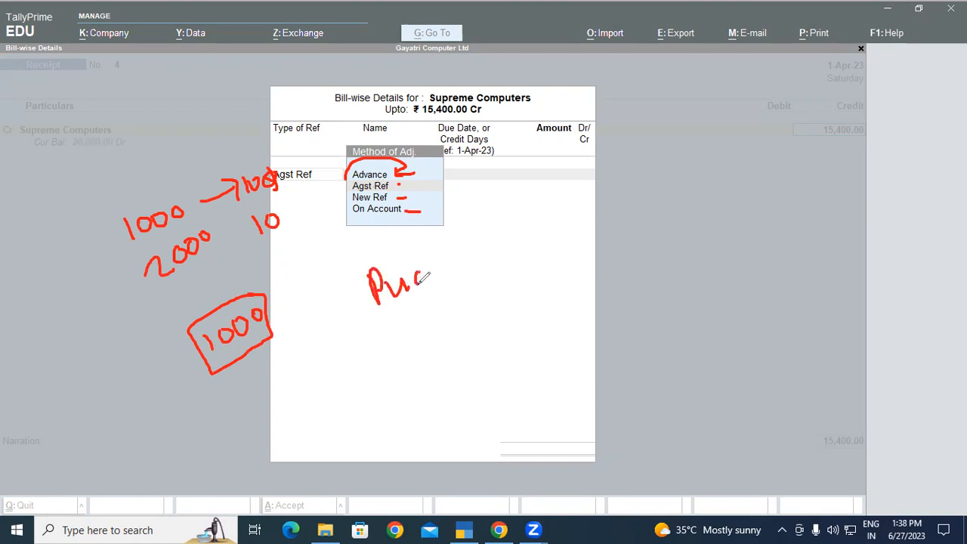
{"action": "left_click_drag", "start_coordinate": [372, 314], "coordinate": [435, 296]}
{"action": "mouse_move", "coordinate": [389, 361]}
{"action": "left_mouse_down"}
{"action": "mouse_move", "coordinate": [434, 326]}
{"action": "mouse_move", "coordinate": [437, 346]}
{"action": "left_mouse_up"}
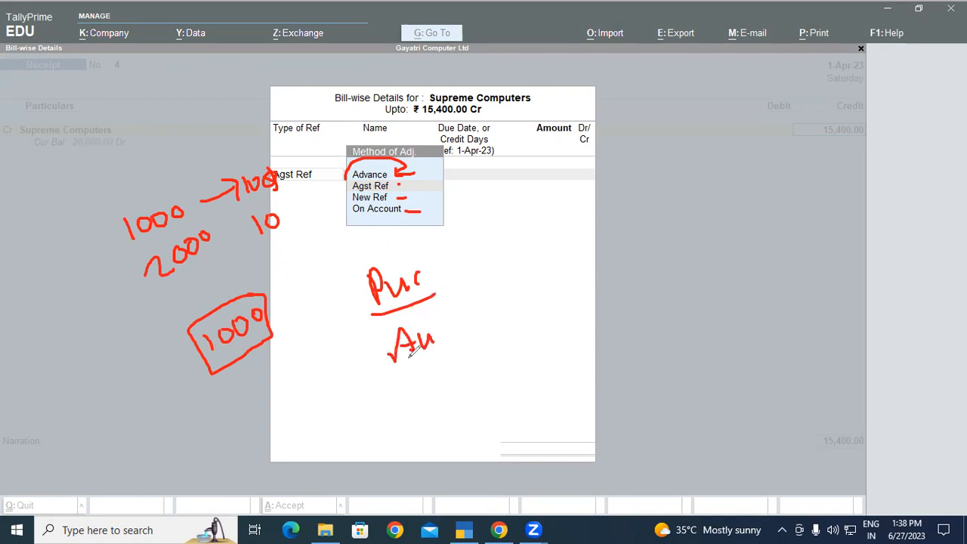
{"action": "mouse_move", "coordinate": [435, 270]}
{"action": "left_mouse_down"}
{"action": "mouse_move", "coordinate": [446, 268]}
{"action": "mouse_move", "coordinate": [462, 310]}
{"action": "mouse_move", "coordinate": [449, 324]}
{"action": "left_mouse_up"}
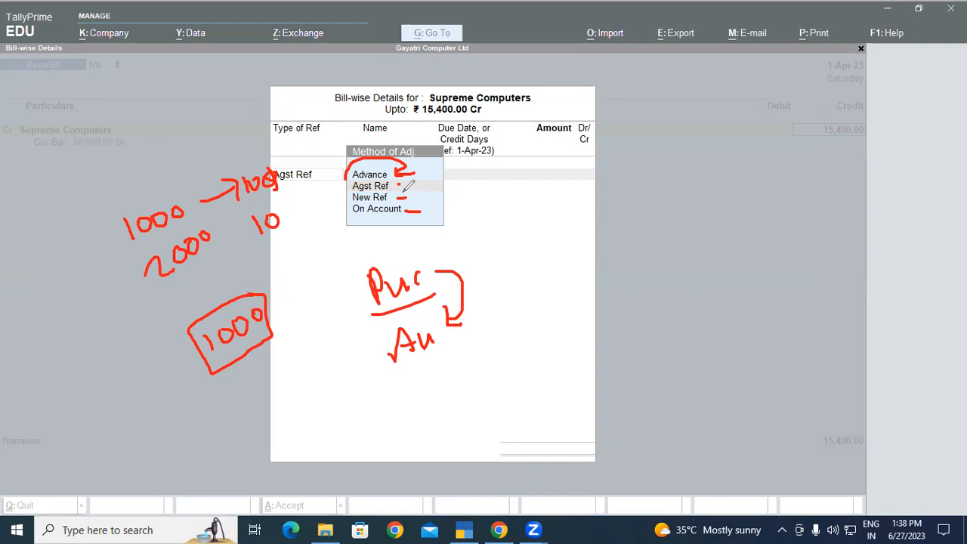
{"action": "left_click_drag", "start_coordinate": [578, 208], "coordinate": [591, 249]}
{"action": "left_click_drag", "start_coordinate": [626, 220], "coordinate": [636, 243]}
{"action": "left_click_drag", "start_coordinate": [636, 189], "coordinate": [676, 221]}
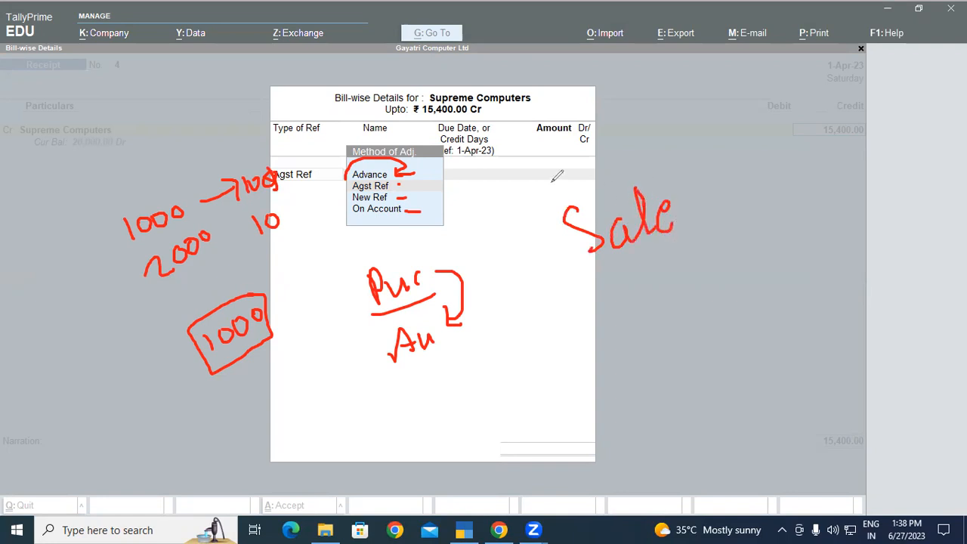
{"action": "mouse_move", "coordinate": [618, 286]}
{"action": "left_mouse_down"}
{"action": "mouse_move", "coordinate": [633, 303]}
{"action": "mouse_move", "coordinate": [651, 287]}
{"action": "mouse_move", "coordinate": [659, 296]}
{"action": "left_mouse_up"}
{"action": "mouse_move", "coordinate": [604, 270]}
{"action": "left_mouse_down"}
{"action": "mouse_move", "coordinate": [683, 242]}
{"action": "mouse_move", "coordinate": [704, 223]}
{"action": "mouse_move", "coordinate": [699, 285]}
{"action": "mouse_move", "coordinate": [712, 277]}
{"action": "left_mouse_up"}
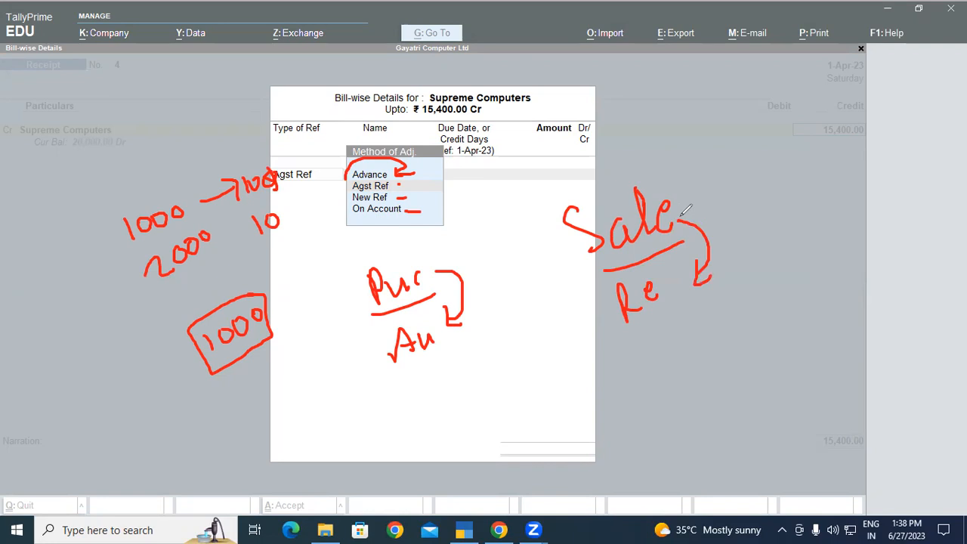
{"action": "left_click_drag", "start_coordinate": [399, 183], "coordinate": [420, 181]}
{"action": "mouse_move", "coordinate": [392, 199]}
{"action": "left_mouse_down"}
{"action": "mouse_move", "coordinate": [410, 197]}
{"action": "mouse_move", "coordinate": [394, 198]}
{"action": "mouse_move", "coordinate": [416, 219]}
{"action": "left_mouse_up"}
{"action": "left_click", "coordinate": [172, 228]}
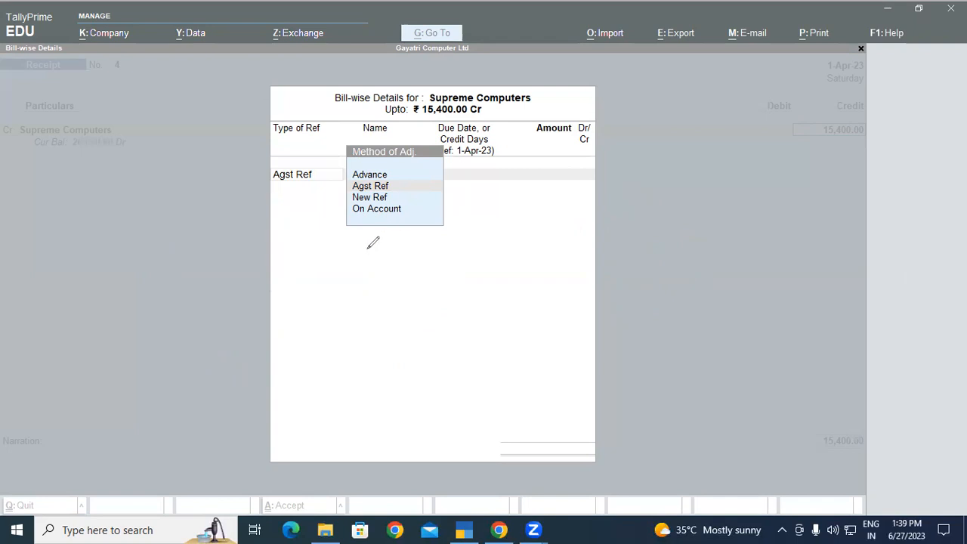
{"action": "mouse_move", "coordinate": [420, 262]}
{"action": "left_mouse_down"}
{"action": "mouse_move", "coordinate": [405, 219]}
{"action": "mouse_move", "coordinate": [417, 228]}
{"action": "left_mouse_up"}
{"action": "mouse_move", "coordinate": [328, 275]}
{"action": "left_mouse_down"}
{"action": "mouse_move", "coordinate": [352, 277]}
{"action": "mouse_move", "coordinate": [331, 272]}
{"action": "mouse_move", "coordinate": [347, 292]}
{"action": "mouse_move", "coordinate": [330, 293]}
{"action": "left_mouse_up"}
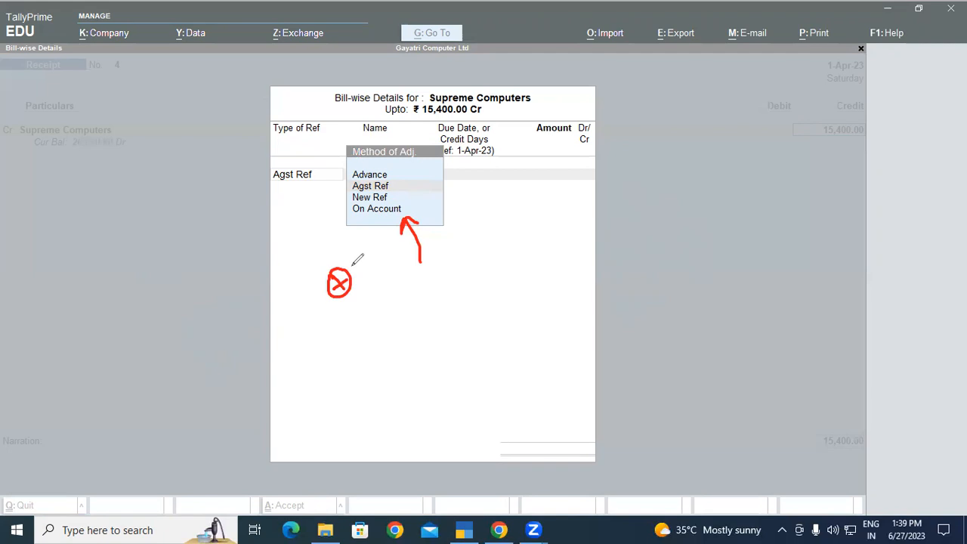
{"action": "mouse_move", "coordinate": [355, 262]}
{"action": "left_mouse_down"}
{"action": "mouse_move", "coordinate": [321, 266]}
{"action": "mouse_move", "coordinate": [340, 306]}
{"action": "mouse_move", "coordinate": [358, 263]}
{"action": "left_mouse_up"}
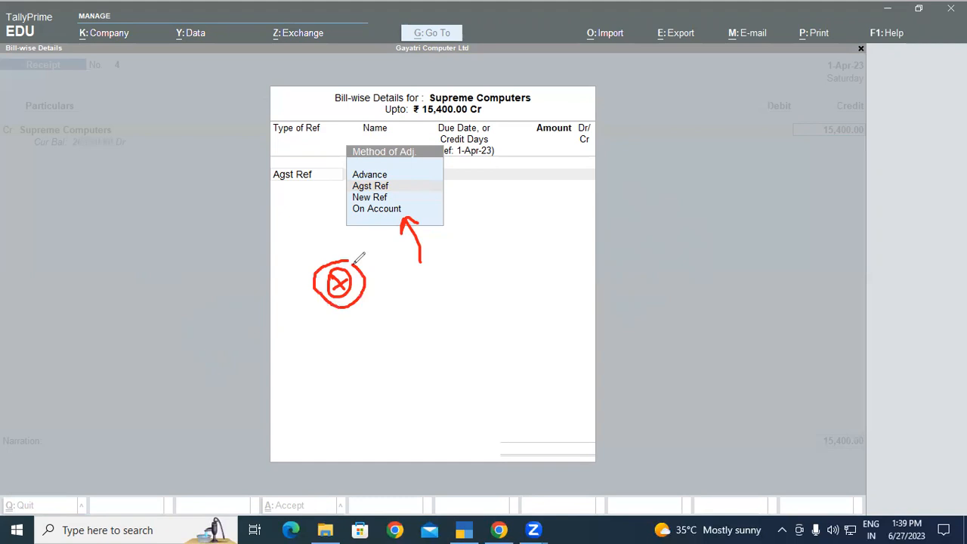
{"action": "left_click", "coordinate": [511, 138]}
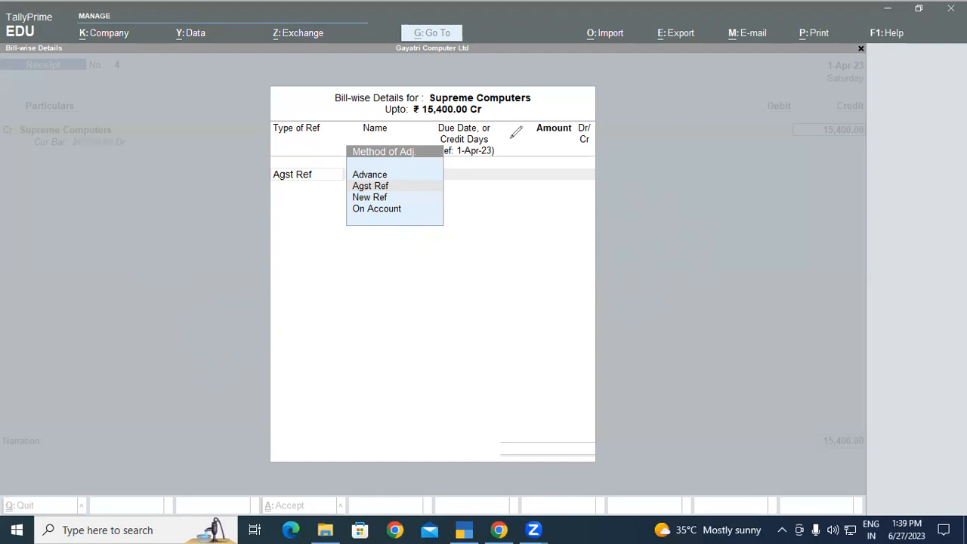
Allocate the 15,400 credit as Agst Ref to pending bill SC/001/50 and accept the bill-wise details.
{"action": "left_click", "coordinate": [398, 183]}
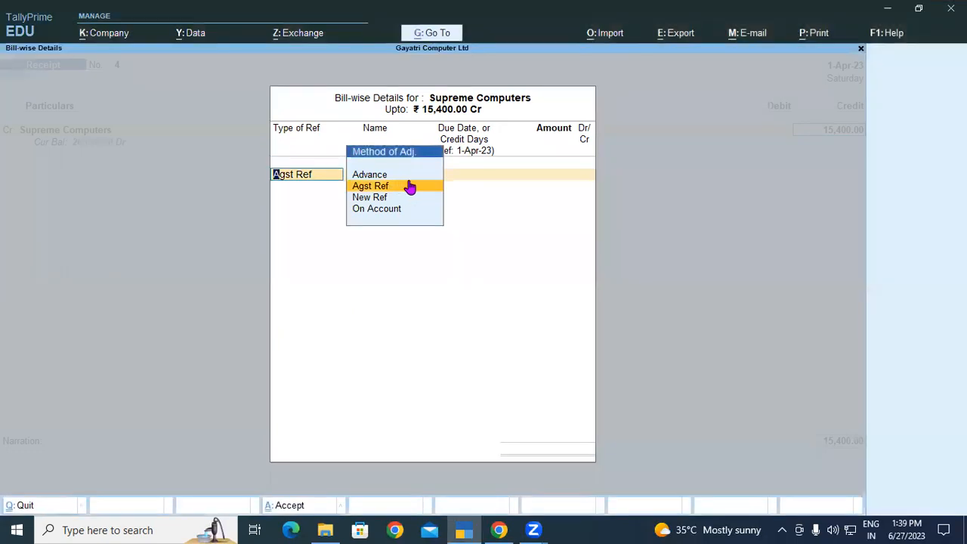
{"action": "left_click", "coordinate": [408, 186]}
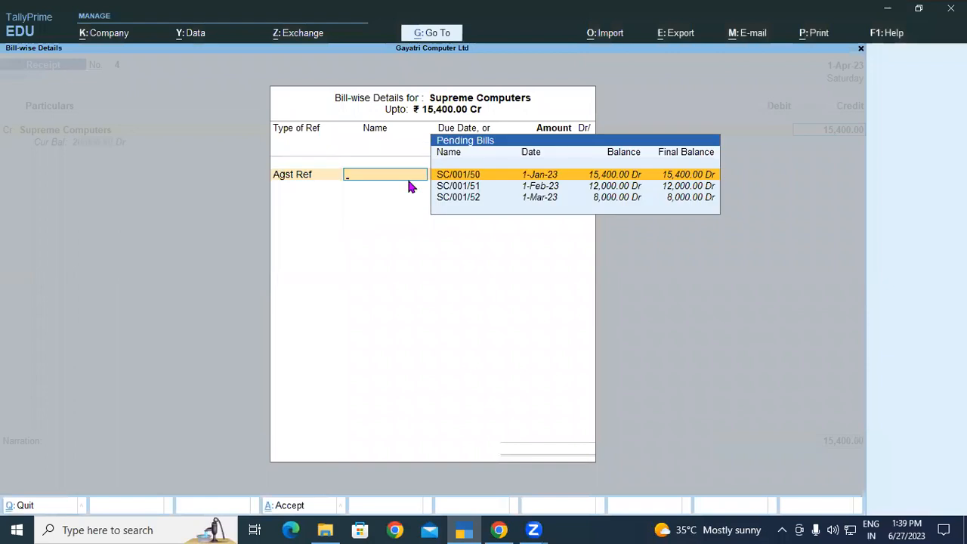
{"action": "left_click", "coordinate": [477, 177]}
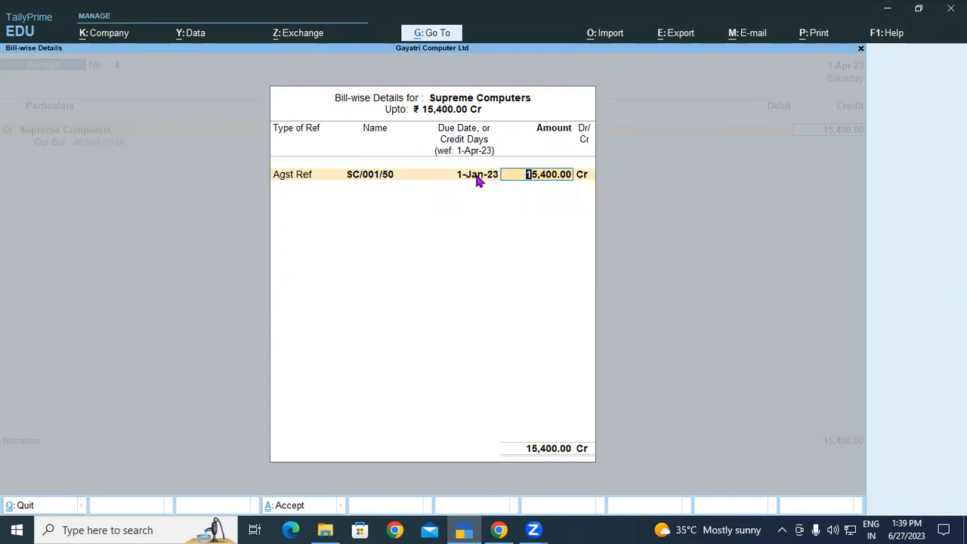
{"action": "key", "text": "Return"}
{"action": "key", "text": "Return"}
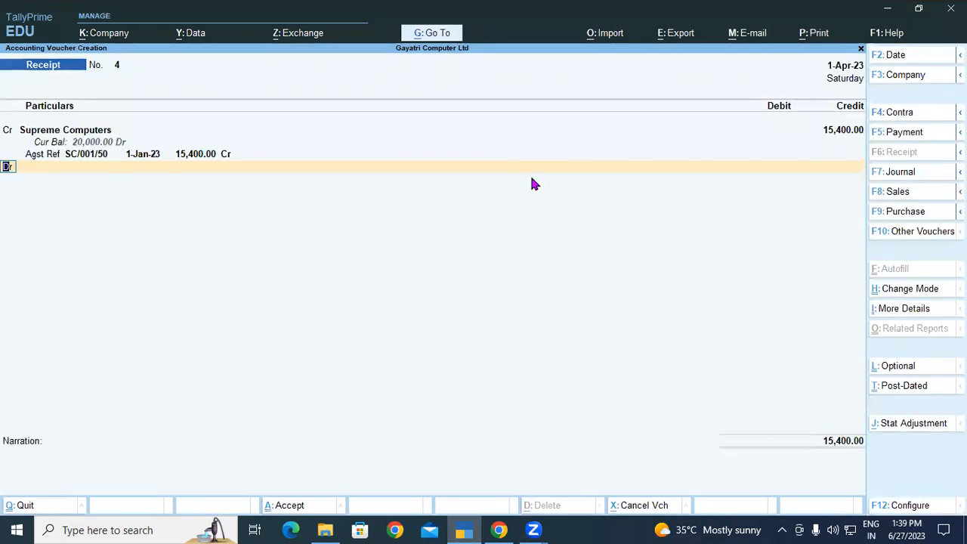
Debit Cash with 1500 on the receipt voucher's next line.
{"action": "key", "text": "Return"}
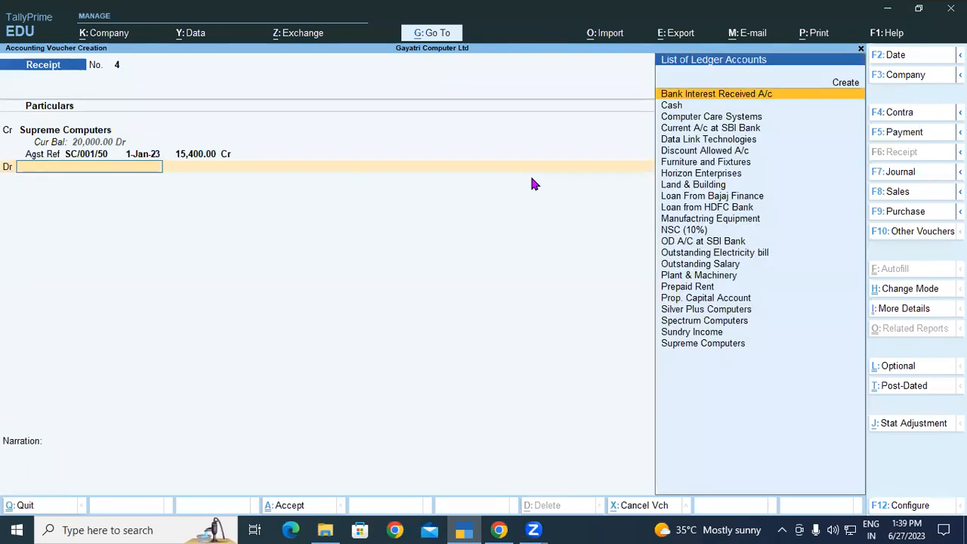
{"action": "left_click", "coordinate": [673, 108]}
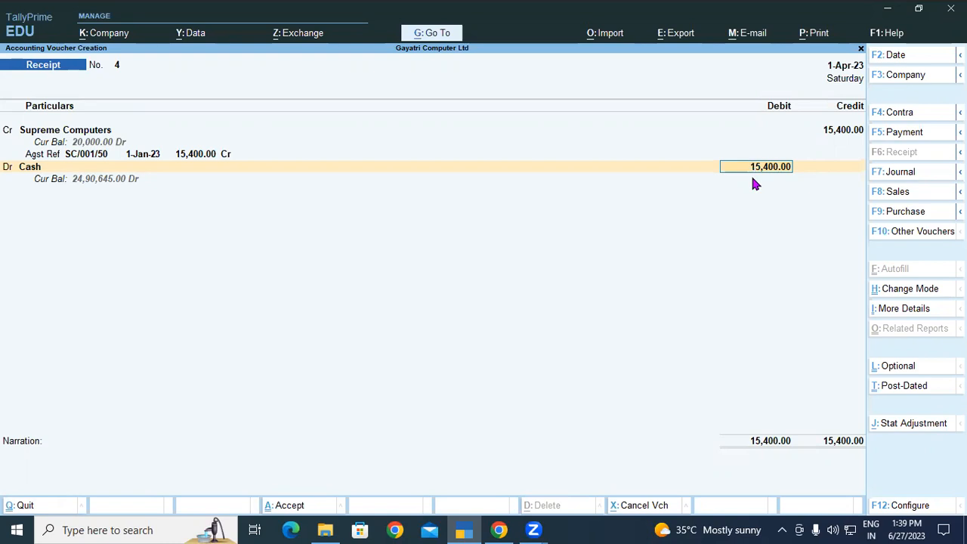
{"action": "type", "text": "1500"}
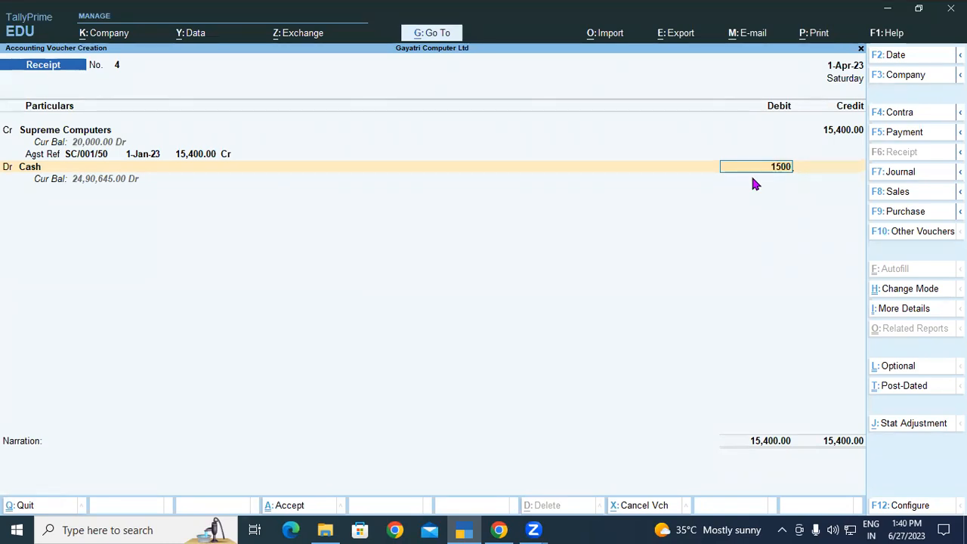
{"action": "key", "text": "Return"}
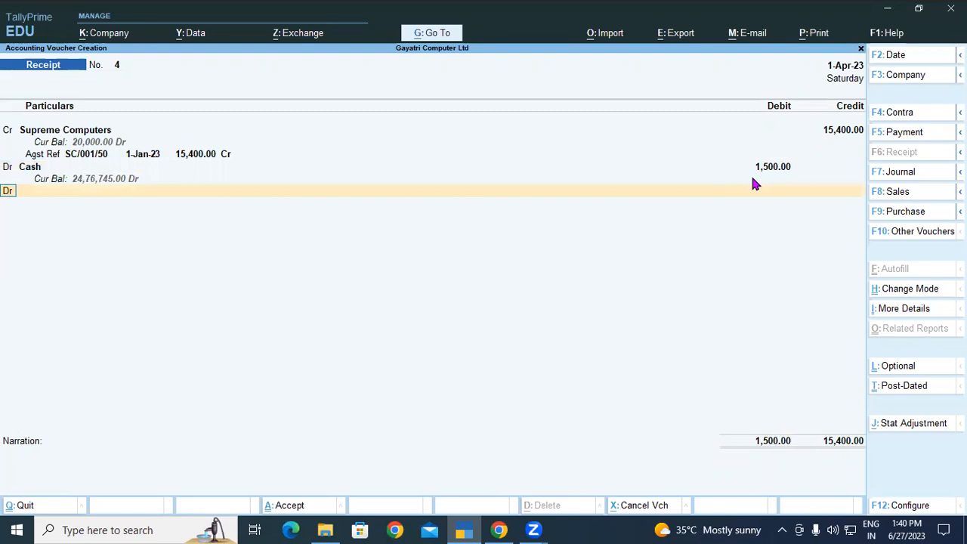
Add a second debit line to the receipt voucher for the Discount Allowed A/c ledger.
{"action": "key", "text": "Return"}
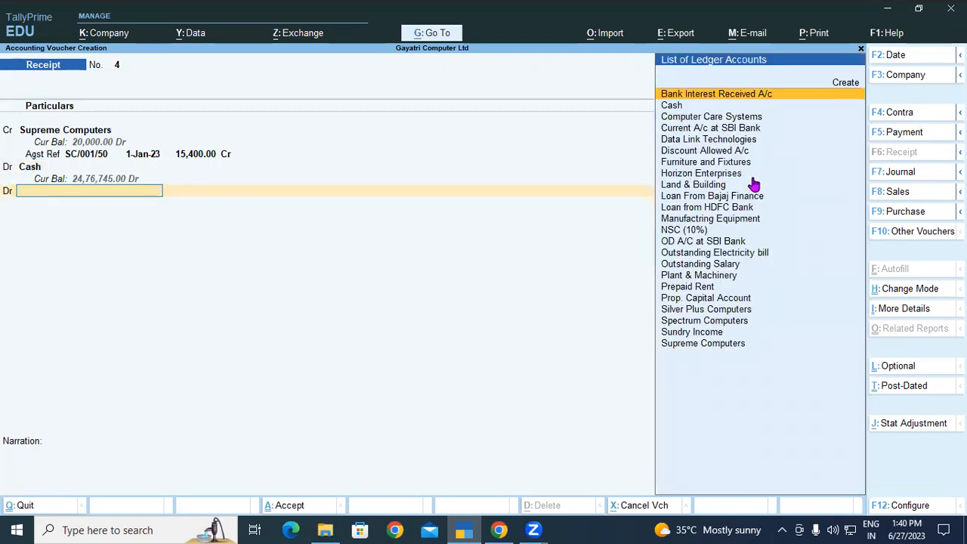
{"action": "key", "text": "Down"}
{"action": "key", "text": "Down"}
{"action": "key", "text": "Down"}
{"action": "key", "text": "Down"}
{"action": "key", "text": "Down"}
{"action": "key", "text": "Return"}
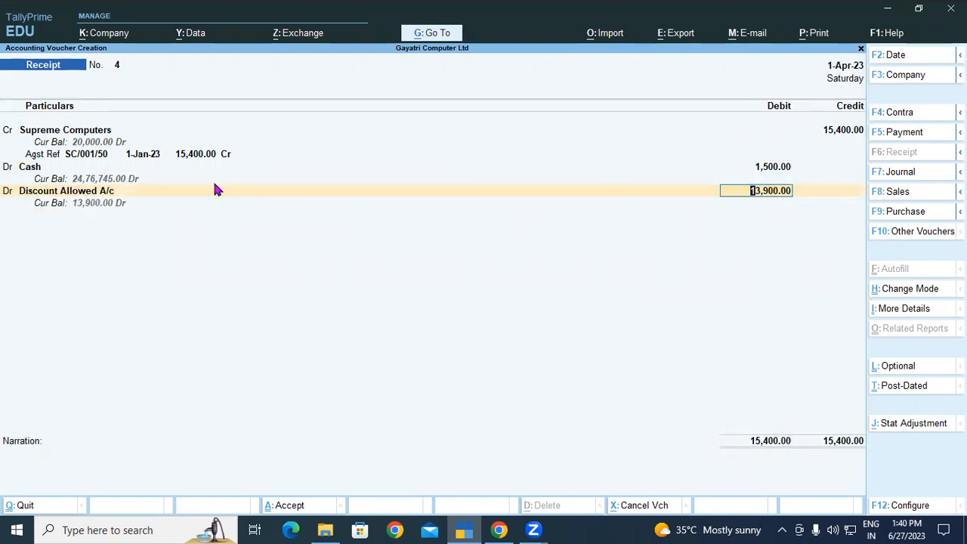
Set the Cash debit to 15,000, leaving the rest of the bill on the Discount Allowed A/c line.
{"action": "left_click", "coordinate": [771, 168]}
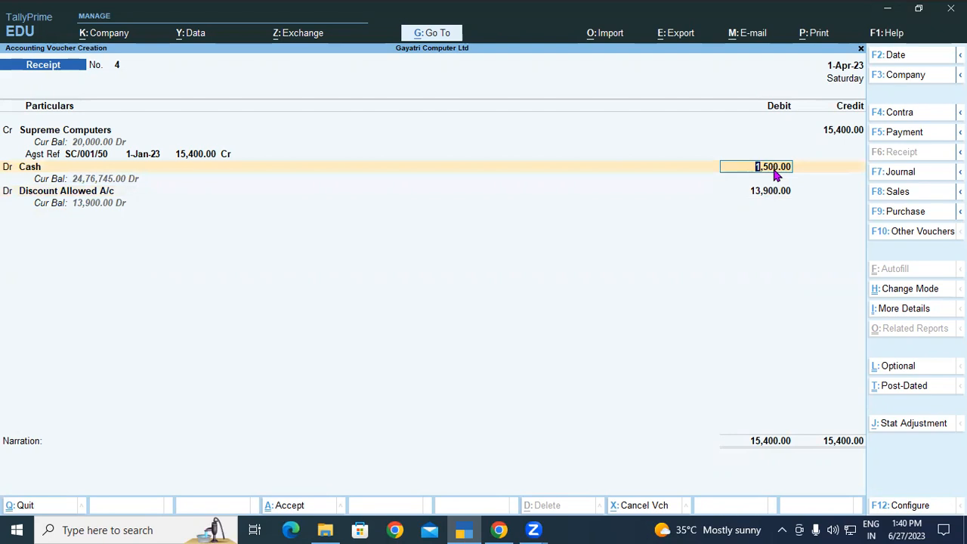
{"action": "type", "text": "15,000"}
{"action": "key", "text": "Return"}
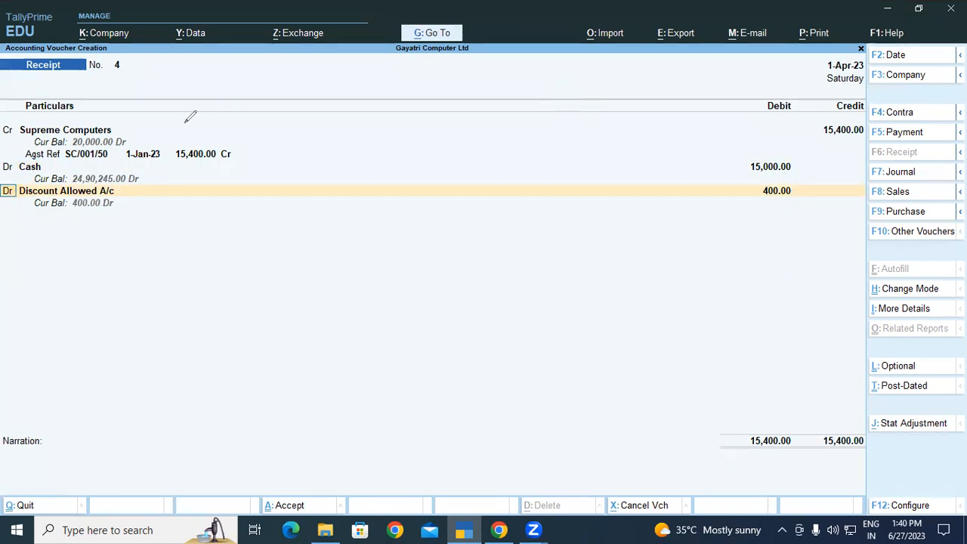
{"action": "mouse_move", "coordinate": [134, 139]}
{"action": "left_mouse_down"}
{"action": "mouse_move", "coordinate": [168, 113]}
{"action": "mouse_move", "coordinate": [140, 139]}
{"action": "mouse_move", "coordinate": [149, 137]}
{"action": "left_mouse_up"}
{"action": "mouse_move", "coordinate": [229, 108]}
{"action": "left_mouse_down"}
{"action": "mouse_move", "coordinate": [230, 128]}
{"action": "mouse_move", "coordinate": [260, 127]}
{"action": "mouse_move", "coordinate": [253, 127]}
{"action": "left_mouse_up"}
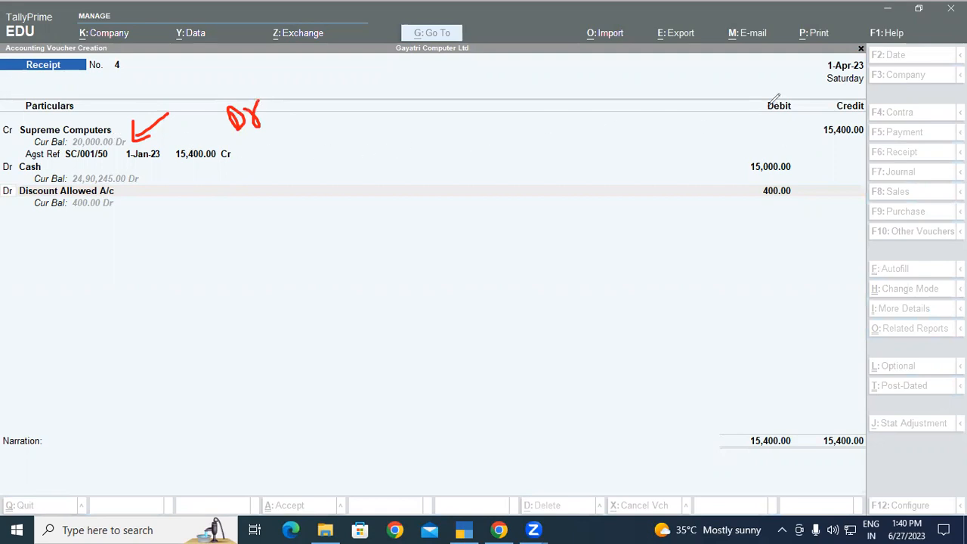
{"action": "left_click", "coordinate": [745, 160]}
{"action": "mouse_move", "coordinate": [746, 159]}
{"action": "left_mouse_down"}
{"action": "mouse_move", "coordinate": [795, 154]}
{"action": "mouse_move", "coordinate": [763, 179]}
{"action": "mouse_move", "coordinate": [743, 175]}
{"action": "mouse_move", "coordinate": [746, 156]}
{"action": "mouse_move", "coordinate": [757, 198]}
{"action": "mouse_move", "coordinate": [793, 180]}
{"action": "mouse_move", "coordinate": [757, 201]}
{"action": "left_mouse_up"}
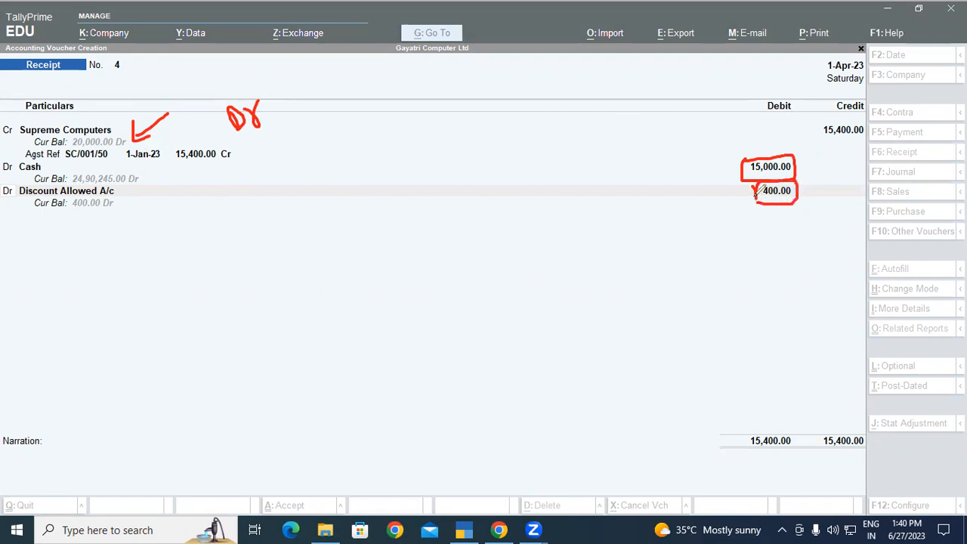
{"action": "left_click", "coordinate": [736, 17]}
Accept and save receipt voucher No. 4 for Supreme Computers.
{"action": "left_click", "coordinate": [284, 165]}
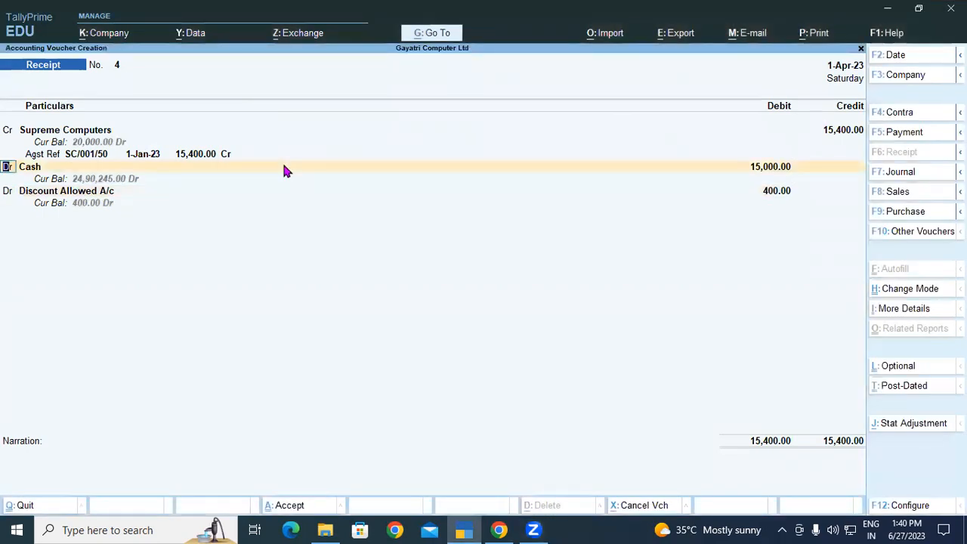
{"action": "key", "text": "ctrl"}
{"action": "key", "text": "ctrl+a"}
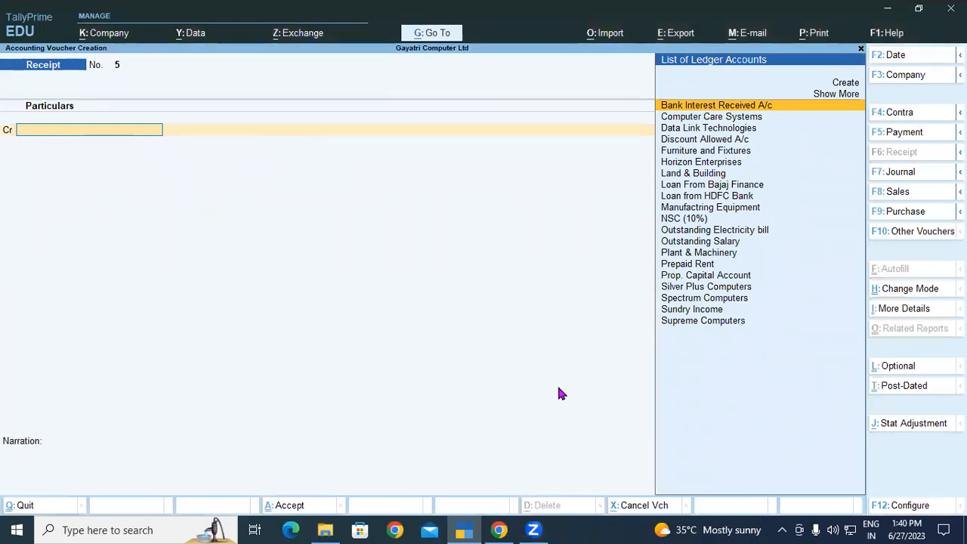
Switch to the PDF notes in Chrome and compare receipt examples 4 and 5 for how each bill is settled.
{"action": "left_click", "coordinate": [498, 529]}
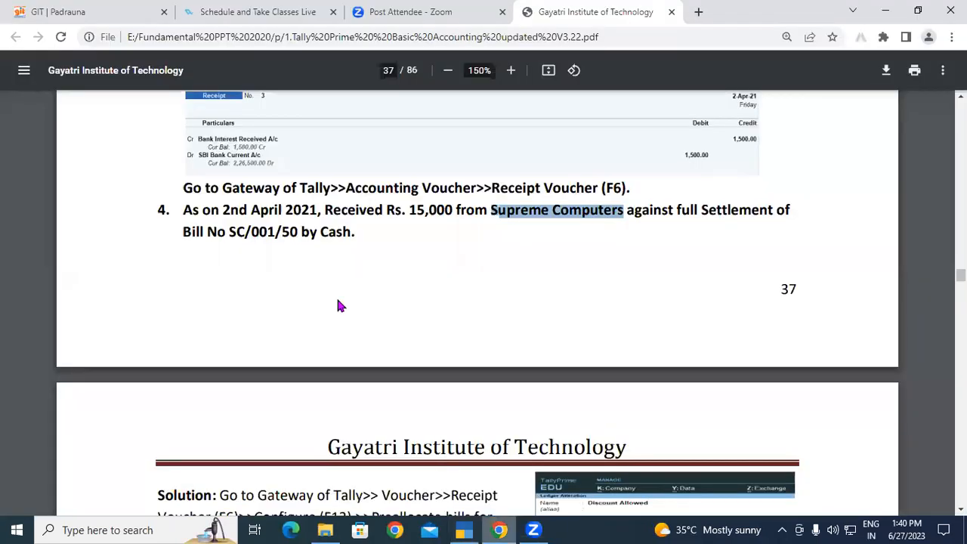
{"action": "scroll", "coordinate": [338, 298], "scroll_direction": "down", "scroll_amount": 10}
{"action": "mouse_move", "coordinate": [188, 248]}
{"action": "left_mouse_down"}
{"action": "mouse_move", "coordinate": [748, 250]}
{"action": "mouse_move", "coordinate": [491, 269]}
{"action": "mouse_move", "coordinate": [199, 270]}
{"action": "mouse_move", "coordinate": [327, 269]}
{"action": "left_mouse_up"}
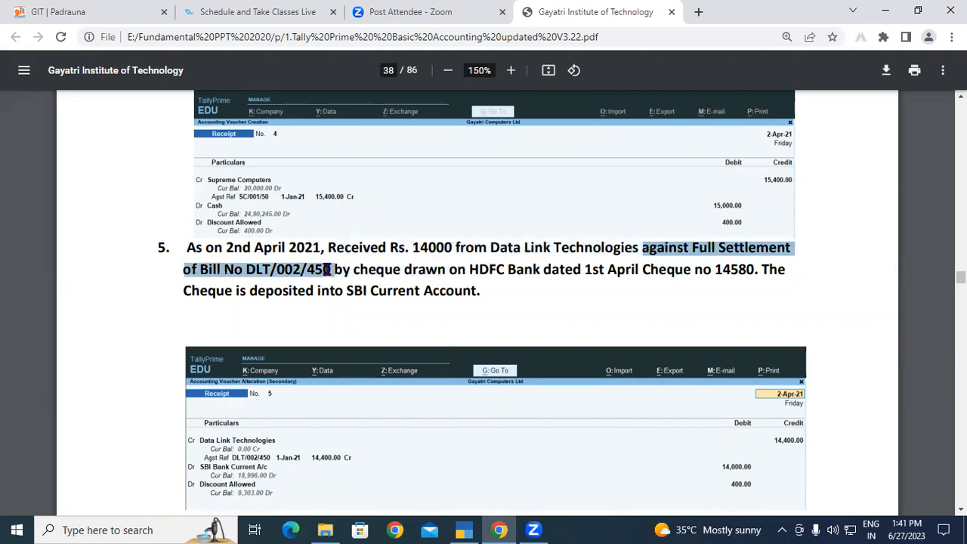
{"action": "left_click", "coordinate": [327, 269]}
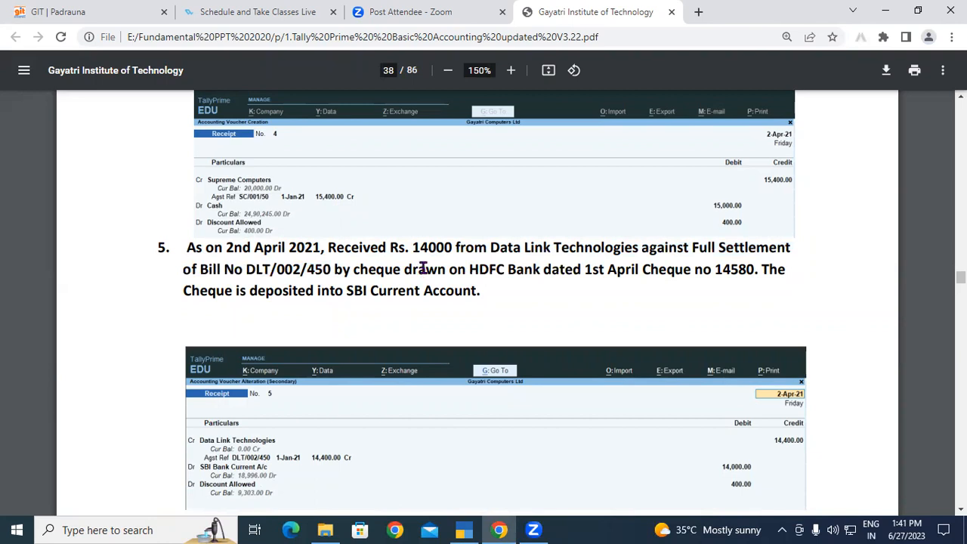
{"action": "scroll", "coordinate": [423, 268], "scroll_direction": "up", "scroll_amount": 10}
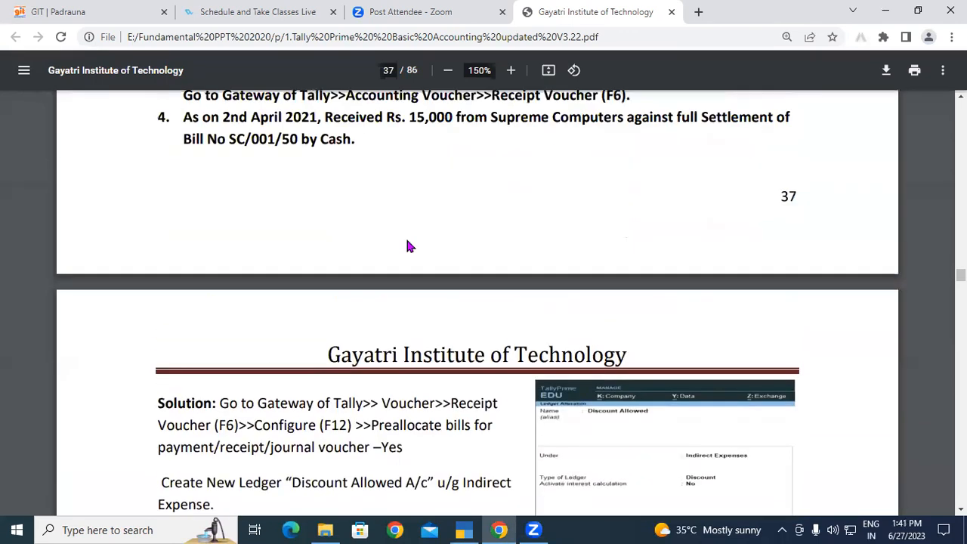
{"action": "left_click_drag", "start_coordinate": [311, 234], "coordinate": [360, 237]}
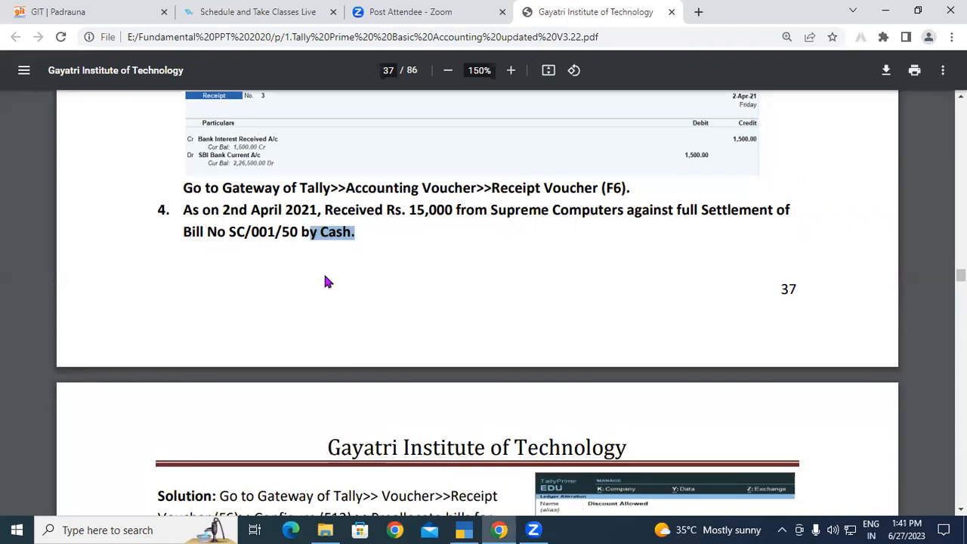
{"action": "scroll", "coordinate": [326, 278], "scroll_direction": "down", "scroll_amount": 9}
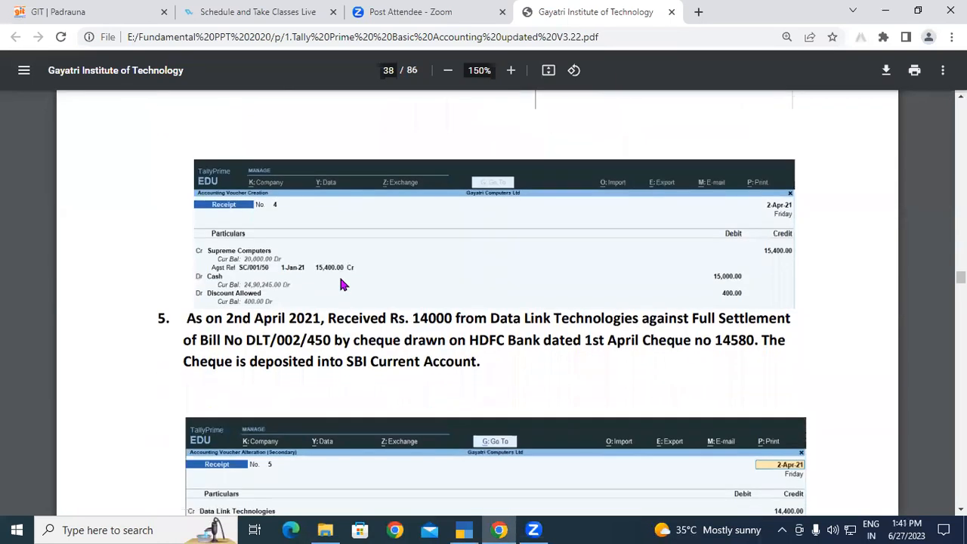
{"action": "scroll", "coordinate": [340, 283], "scroll_direction": "down", "scroll_amount": 2}
Examine example 5 for the cheque details, paying party, amount received and bill number.
{"action": "mouse_move", "coordinate": [375, 199]}
{"action": "left_mouse_down"}
{"action": "mouse_move", "coordinate": [588, 200]}
{"action": "mouse_move", "coordinate": [504, 200]}
{"action": "left_mouse_up"}
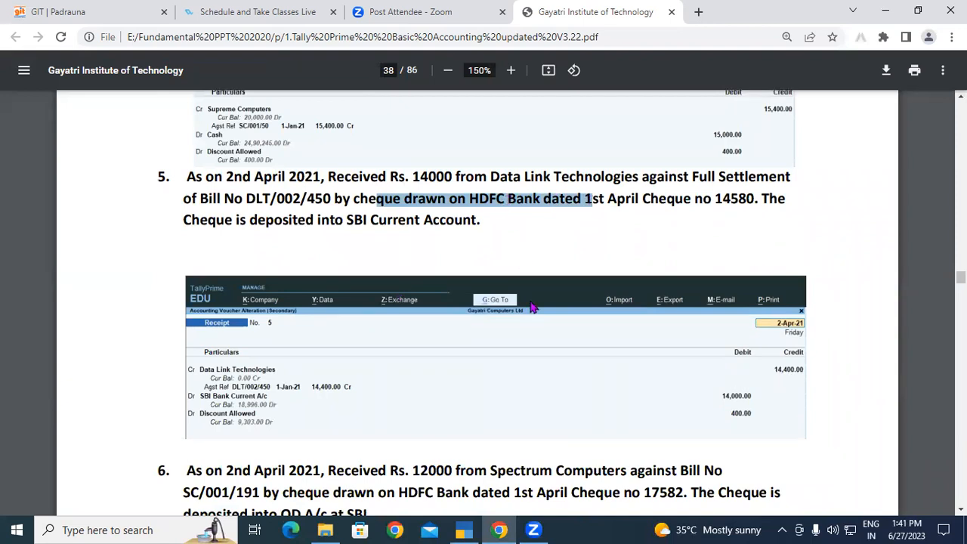
{"action": "left_click", "coordinate": [552, 200]}
{"action": "left_click_drag", "start_coordinate": [492, 177], "coordinate": [618, 178]}
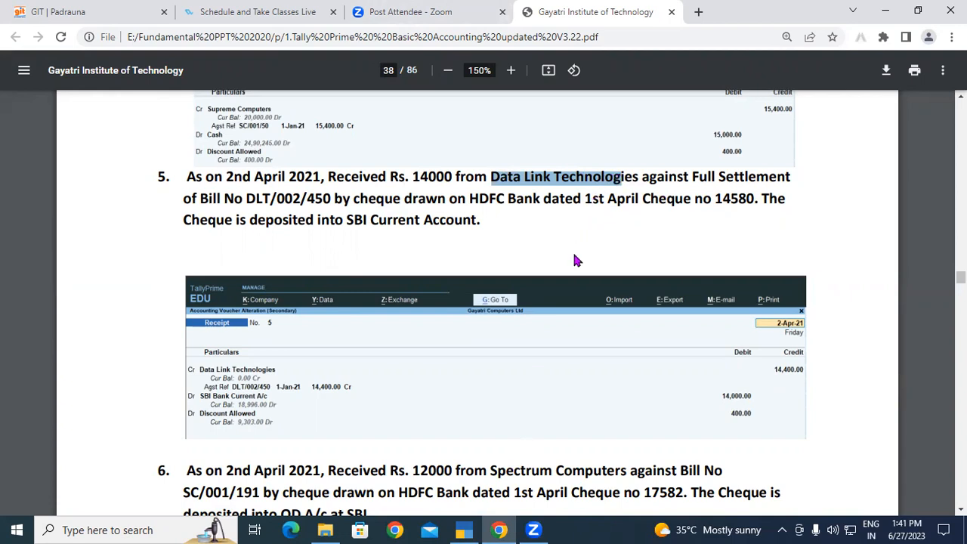
{"action": "left_click_drag", "start_coordinate": [266, 175], "coordinate": [555, 171]}
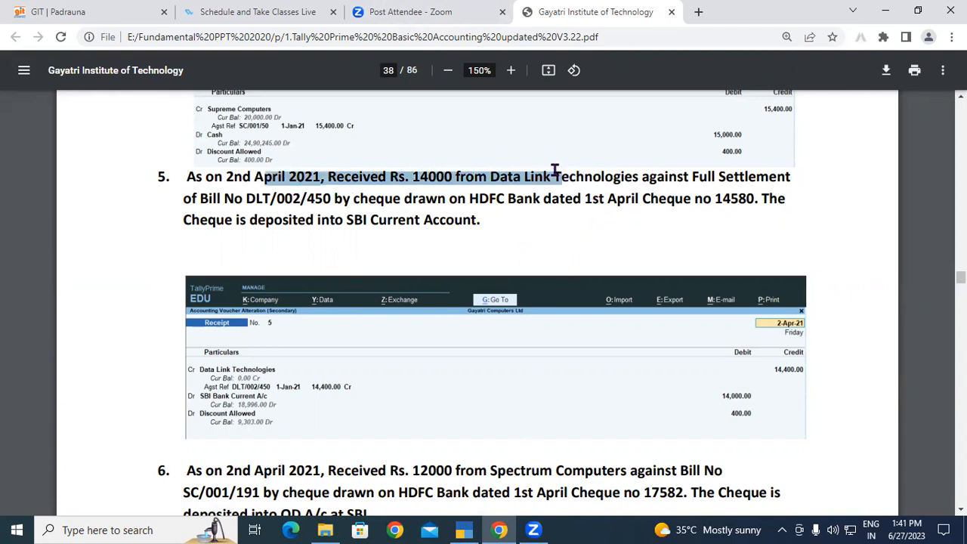
{"action": "left_click", "coordinate": [408, 182]}
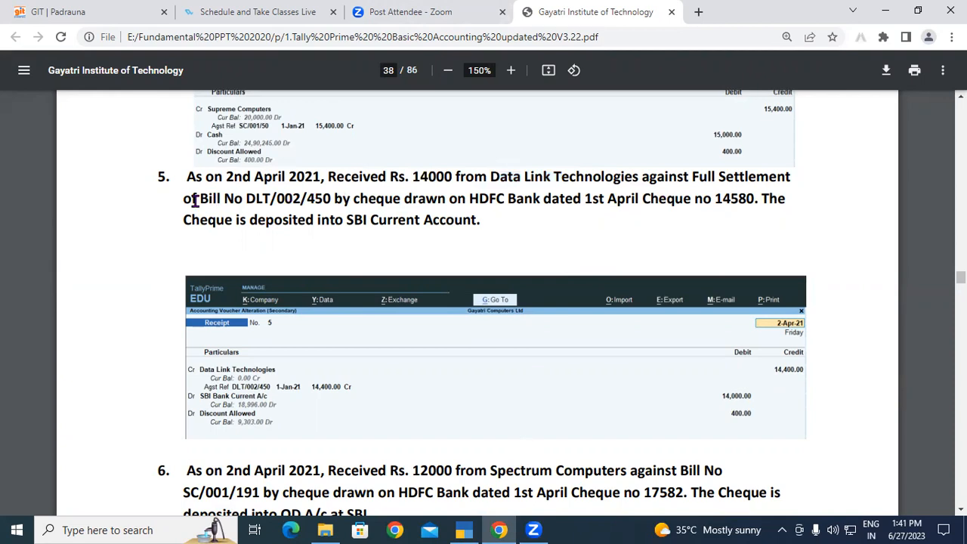
{"action": "left_click_drag", "start_coordinate": [200, 199], "coordinate": [377, 188]}
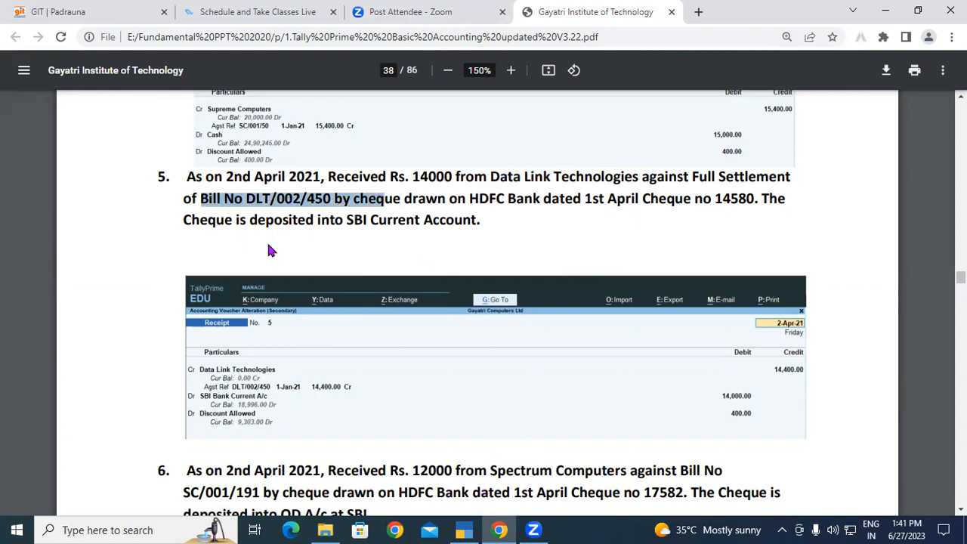
Switch to TallyPrime, display the outstanding Bills Receivable report and check it against example 5's bill number in the PDF.
{"action": "key", "text": "alt+Tab"}
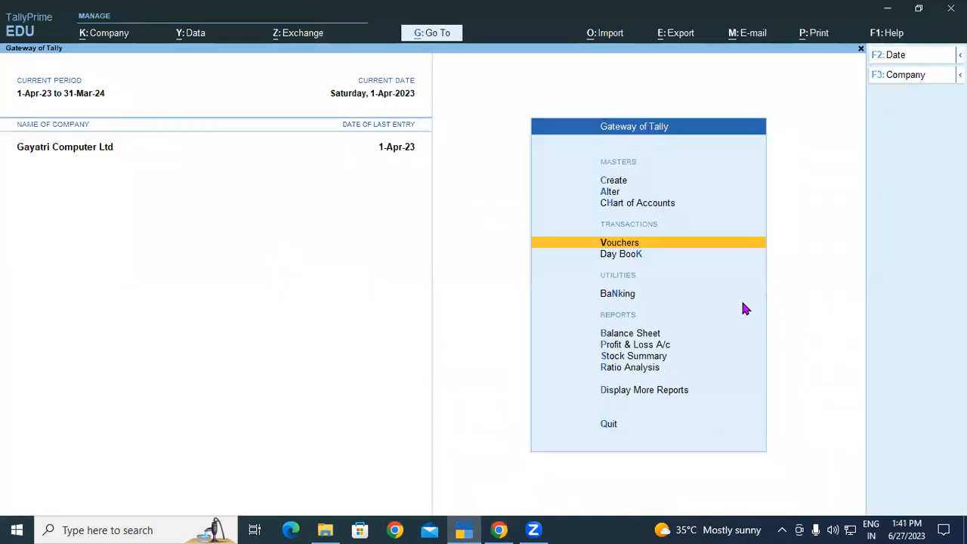
{"action": "left_click", "coordinate": [663, 391]}
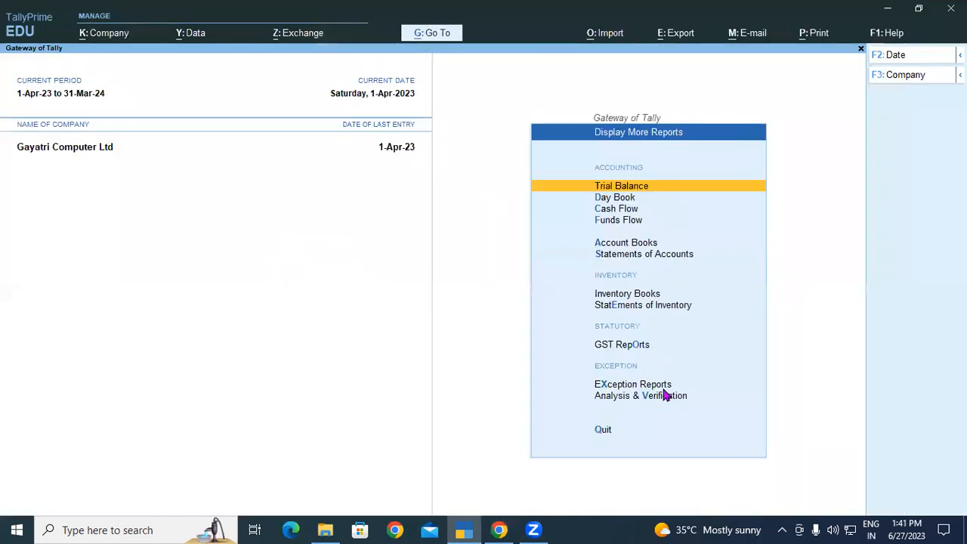
{"action": "left_click", "coordinate": [648, 257]}
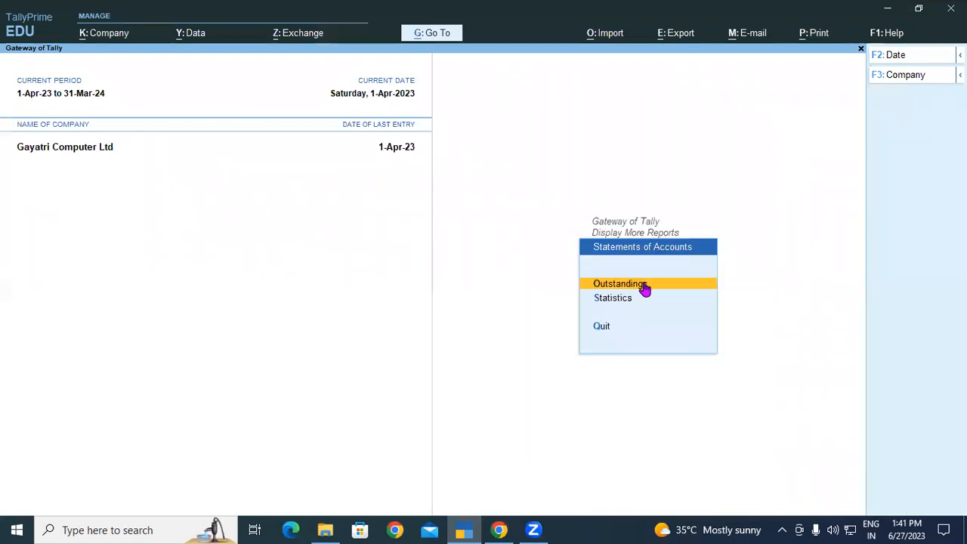
{"action": "left_click", "coordinate": [644, 289]}
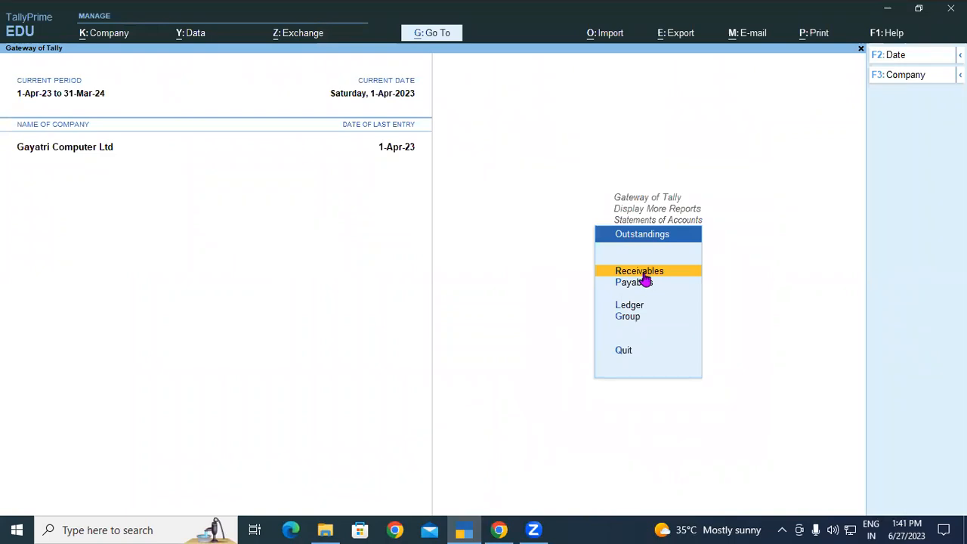
{"action": "left_click", "coordinate": [644, 273]}
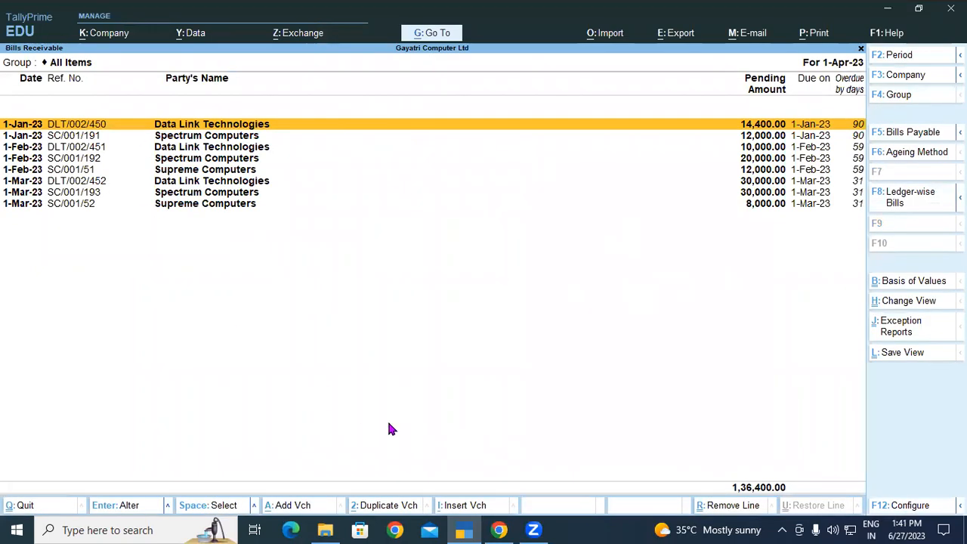
{"action": "left_click", "coordinate": [498, 530]}
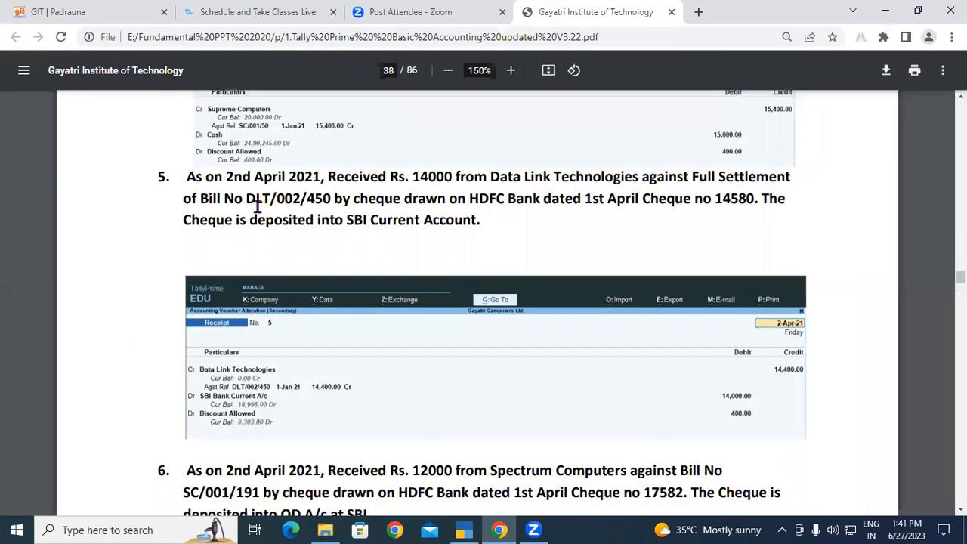
{"action": "left_click_drag", "start_coordinate": [248, 197], "coordinate": [329, 198]}
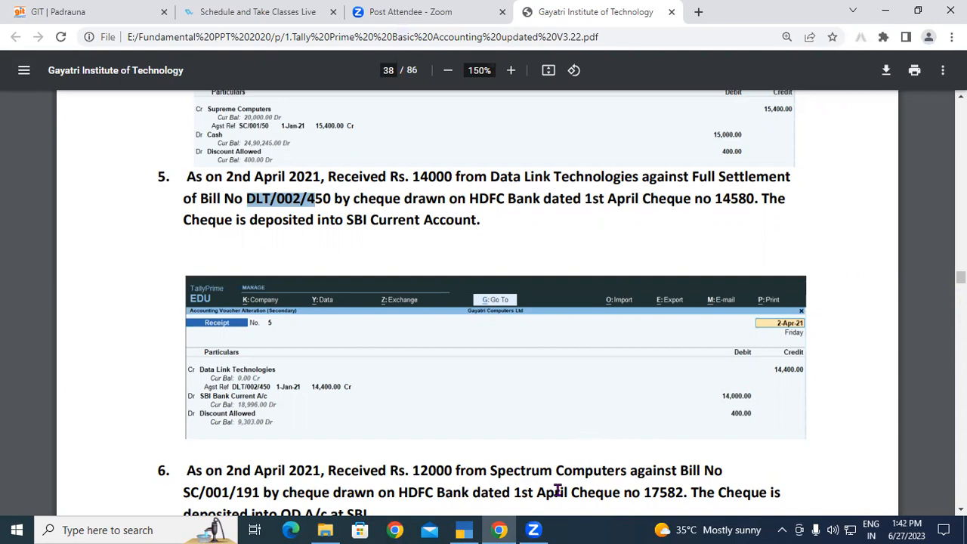
{"action": "left_click", "coordinate": [464, 529]}
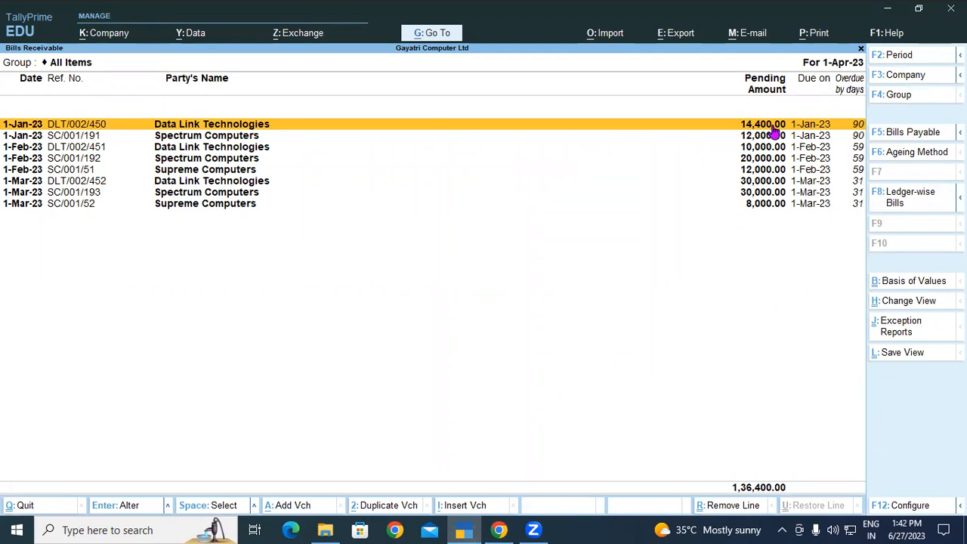
Close the report, open a new receipt voucher and credit Data Link Technologies with 14,400.
{"action": "key", "text": "Escape"}
{"action": "key", "text": "Escape"}
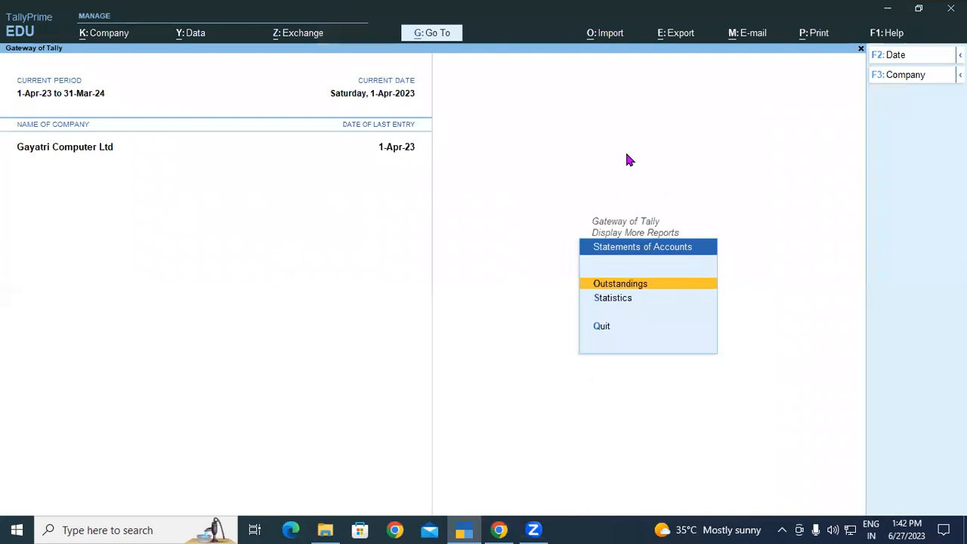
{"action": "key", "text": "Escape"}
{"action": "key", "text": "Escape"}
{"action": "left_click", "coordinate": [624, 245]}
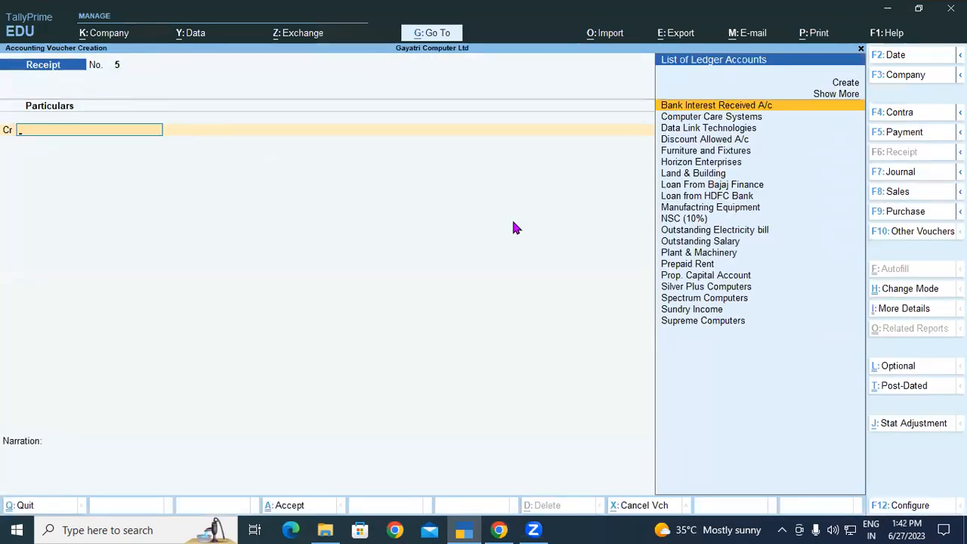
{"action": "left_click", "coordinate": [698, 131]}
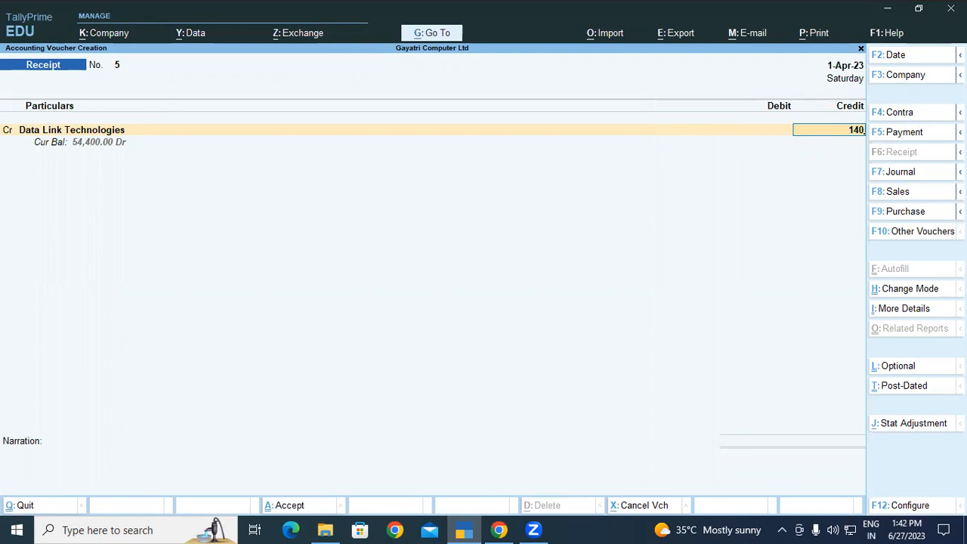
{"action": "type", "text": "00"}
{"action": "key", "text": "Return"}
Allocate the 14,400 credit as Agst Ref to pending bill DLT/002/450 and accept the bill-wise details.
{"action": "key", "text": "Return"}
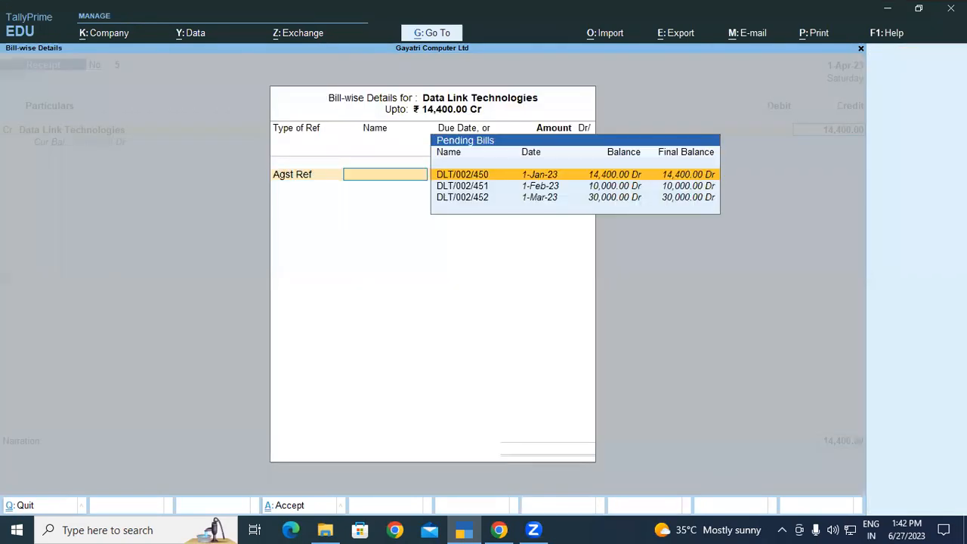
{"action": "left_click", "coordinate": [491, 174]}
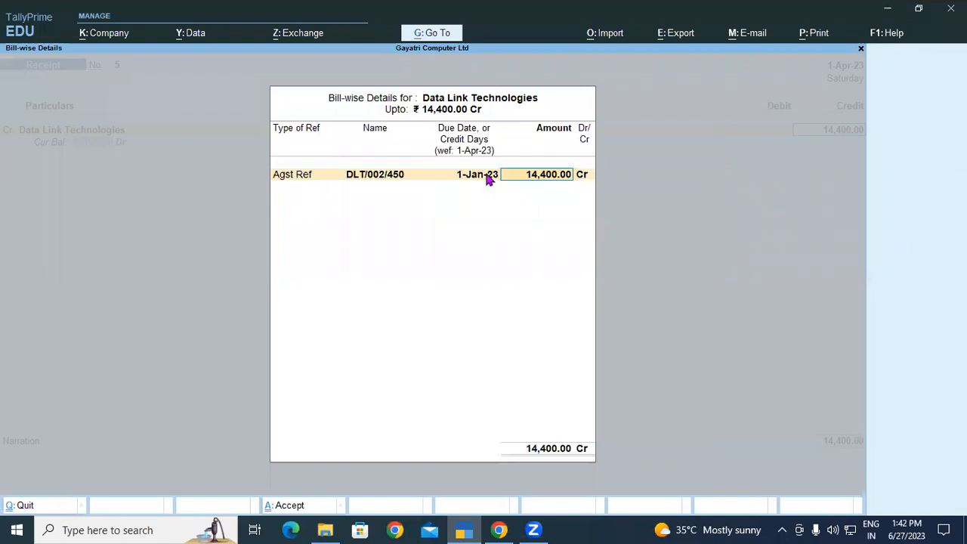
{"action": "key", "text": "Return"}
{"action": "key", "text": "Return"}
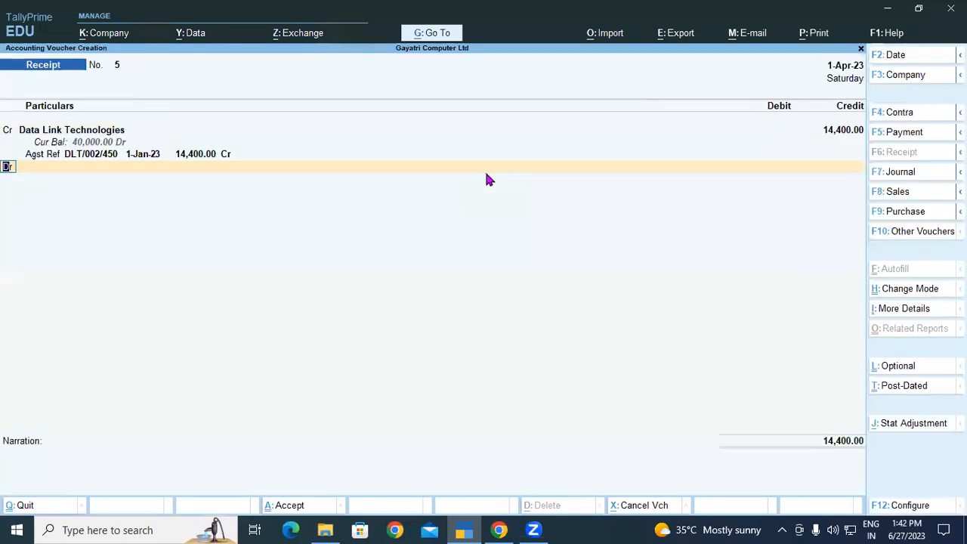
Debit Current A/c at SBI Bank with 14000 on the receipt voucher's next line and open its bank allocations.
{"action": "key", "text": "Return"}
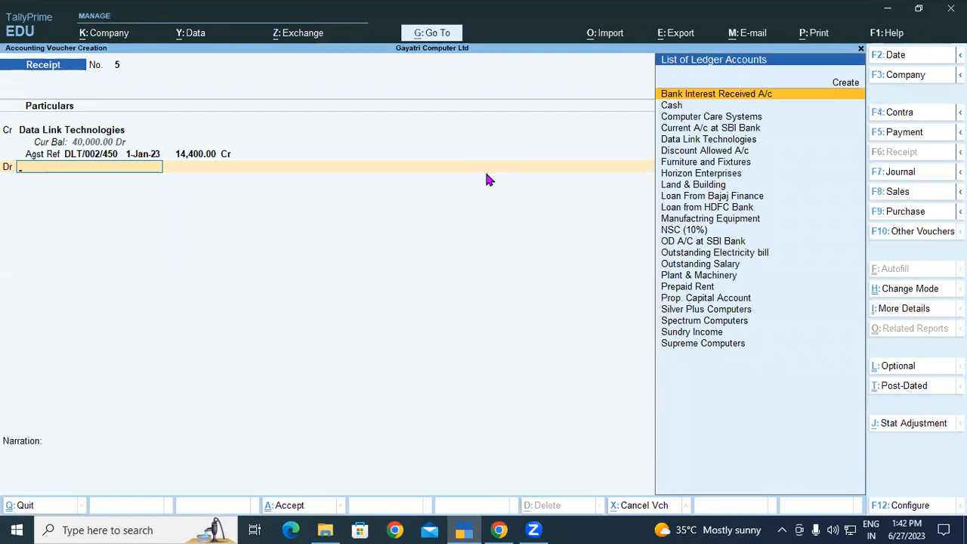
{"action": "left_click", "coordinate": [702, 130]}
{"action": "left_click", "coordinate": [703, 133]}
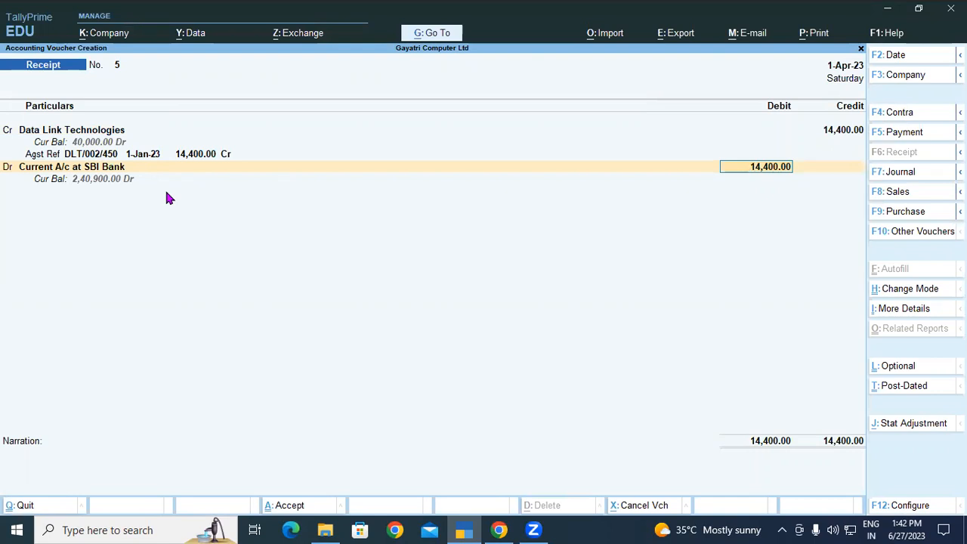
{"action": "type", "text": "14000"}
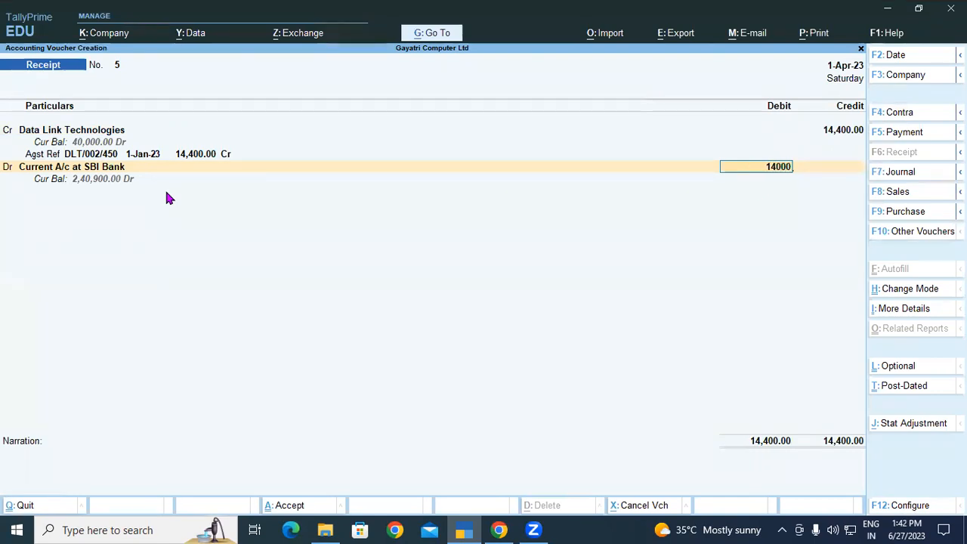
{"action": "key", "text": "Return"}
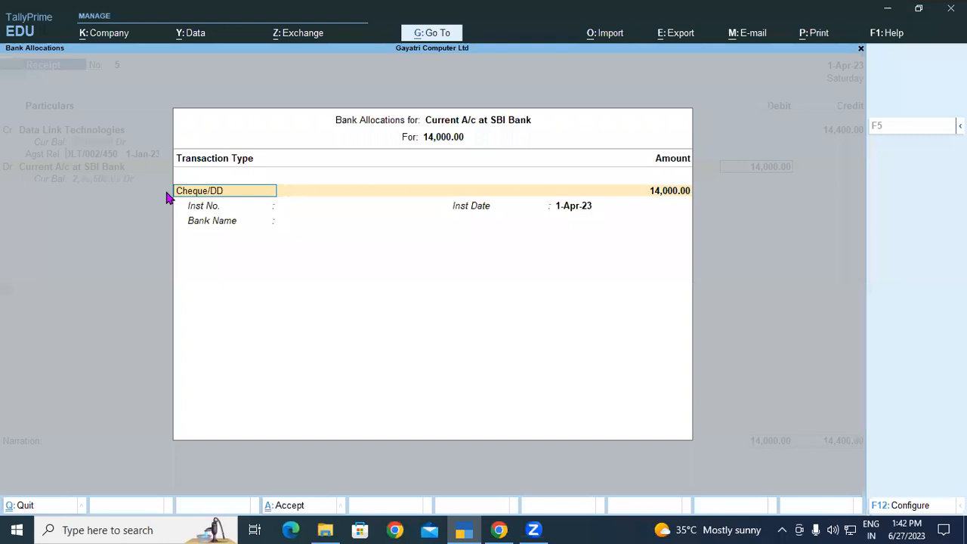
Keep Cheque/DD as the transaction type and enter example 5's cheque number from the PDF, 14580, as the instrument number.
{"action": "key", "text": "Return"}
{"action": "key", "text": "Return"}
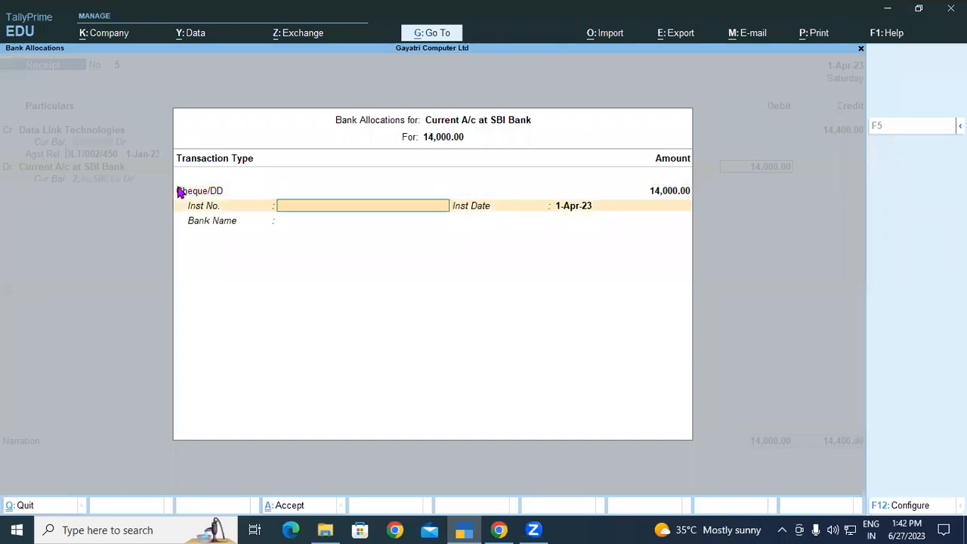
{"action": "left_click", "coordinate": [498, 529]}
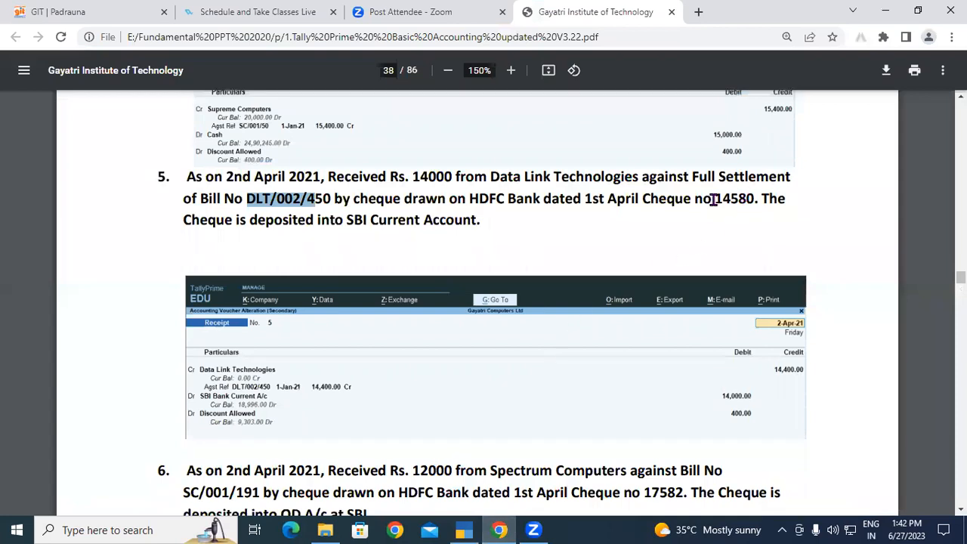
{"action": "left_click_drag", "start_coordinate": [714, 198], "coordinate": [753, 199]}
{"action": "left_click", "coordinate": [463, 529]}
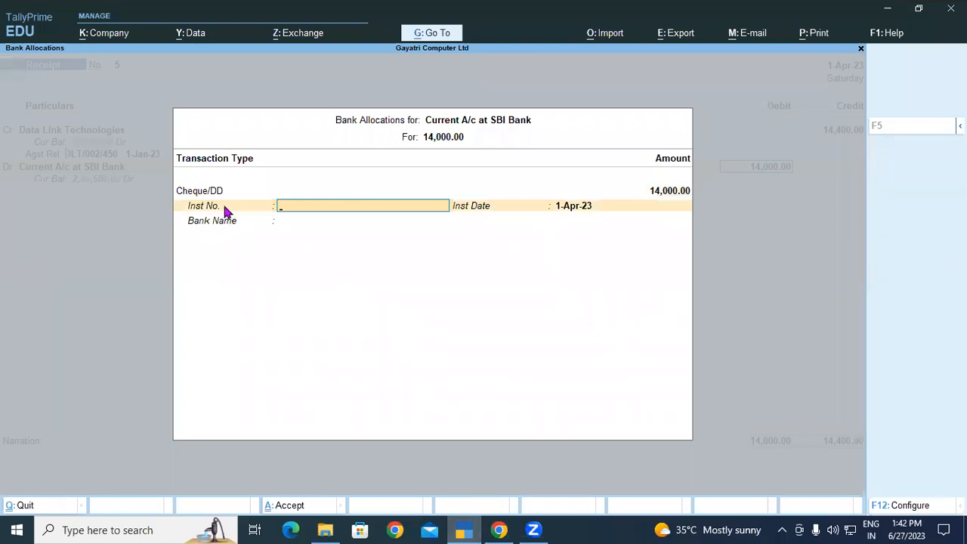
{"action": "type", "text": "14580"}
{"action": "key", "text": "Return"}
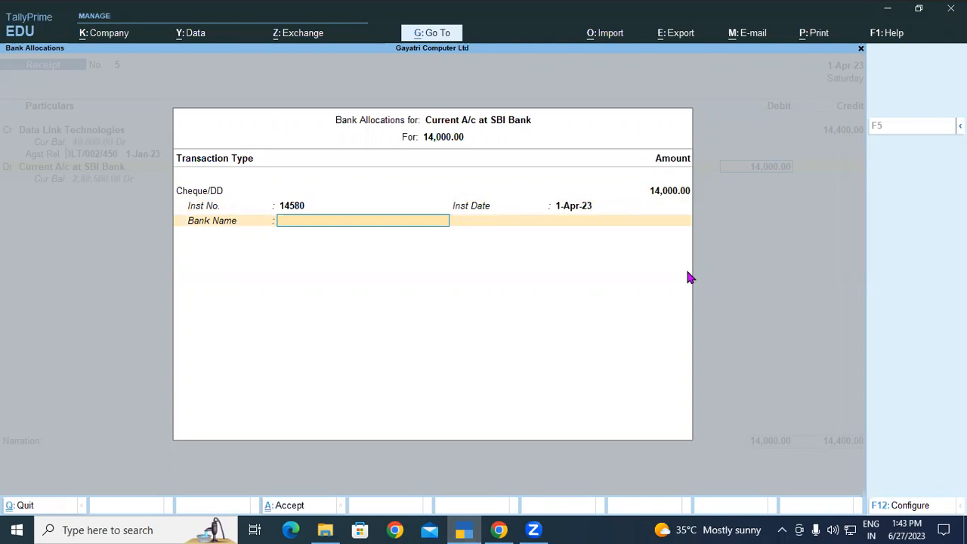
Check the drawing bank in the PDF, specify HDFC Bank as the cheque's bank name and accept the bank allocations.
{"action": "left_click", "coordinate": [499, 529]}
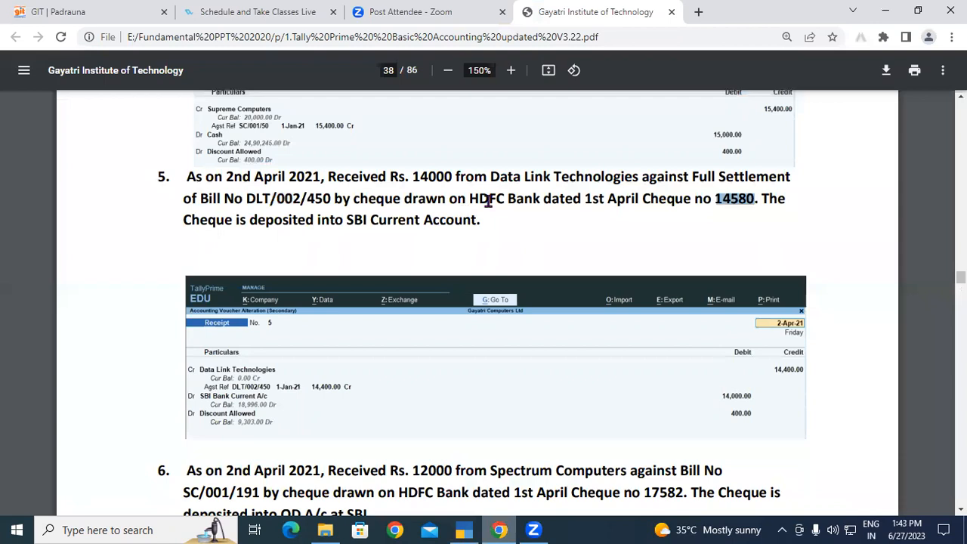
{"action": "left_click_drag", "start_coordinate": [469, 197], "coordinate": [541, 199]}
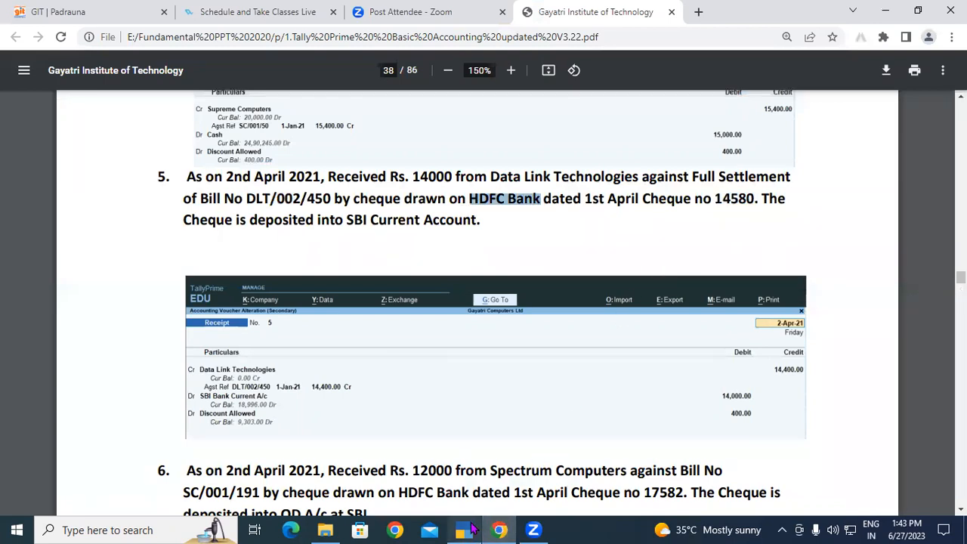
{"action": "left_click", "coordinate": [468, 529]}
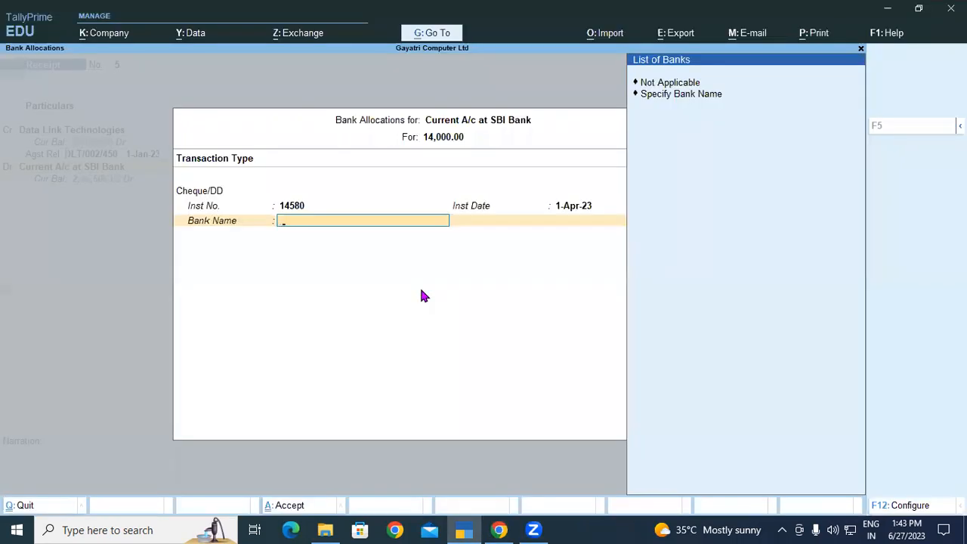
{"action": "key", "text": "Down"}
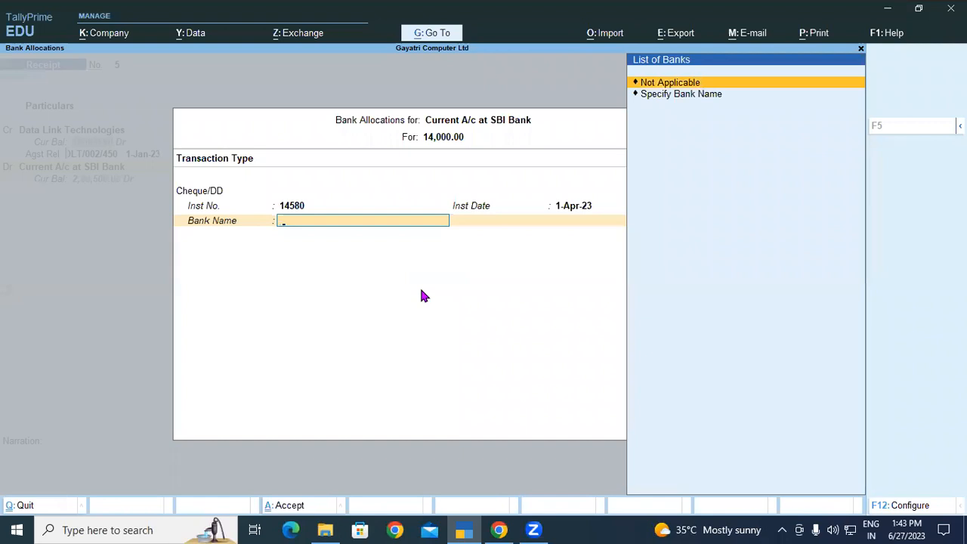
{"action": "key", "text": "Down"}
{"action": "key", "text": "Up"}
{"action": "key", "text": "Down"}
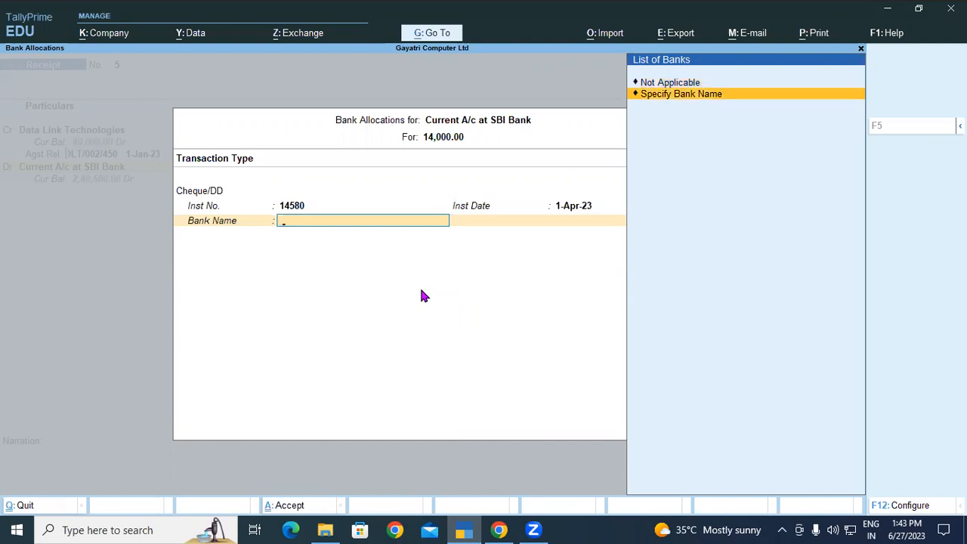
{"action": "key", "text": "Return"}
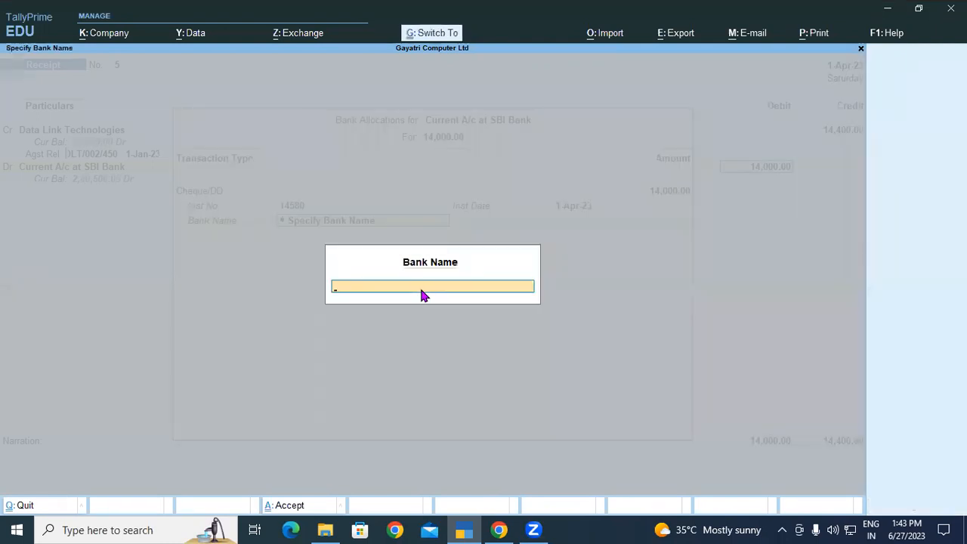
{"action": "type", "text": "HDFC Bank"}
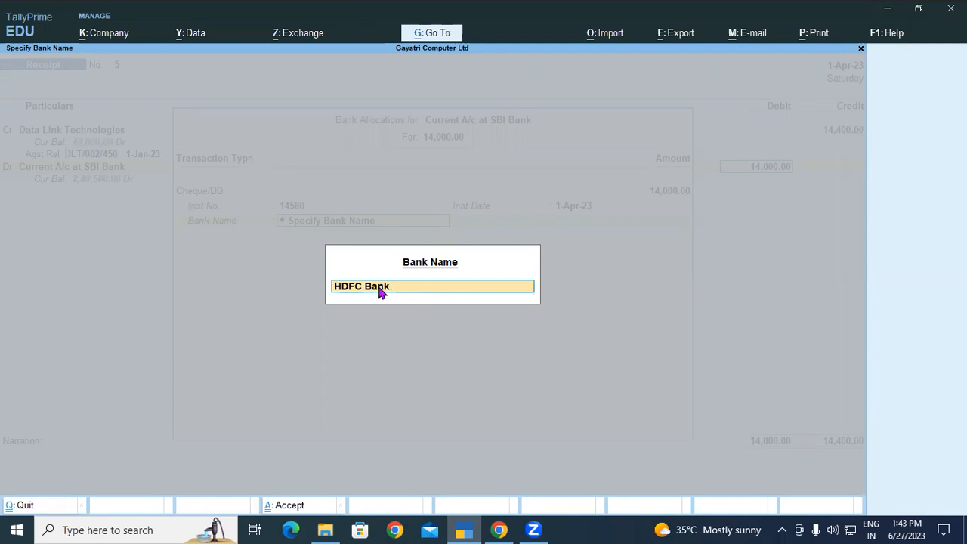
{"action": "key", "text": "Return"}
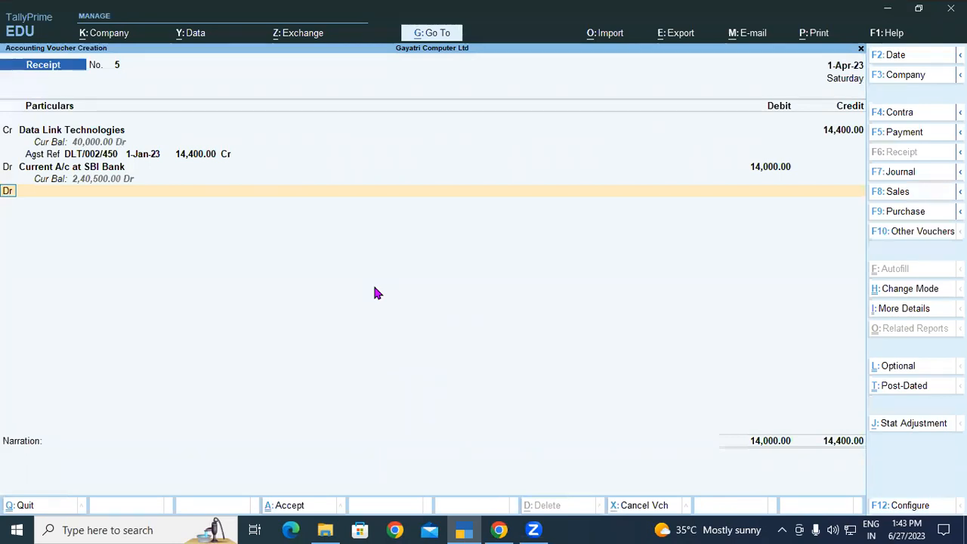
Debit Discount Allowed A/c with 400 on the following line and save the receipt voucher.
{"action": "key", "text": "Return"}
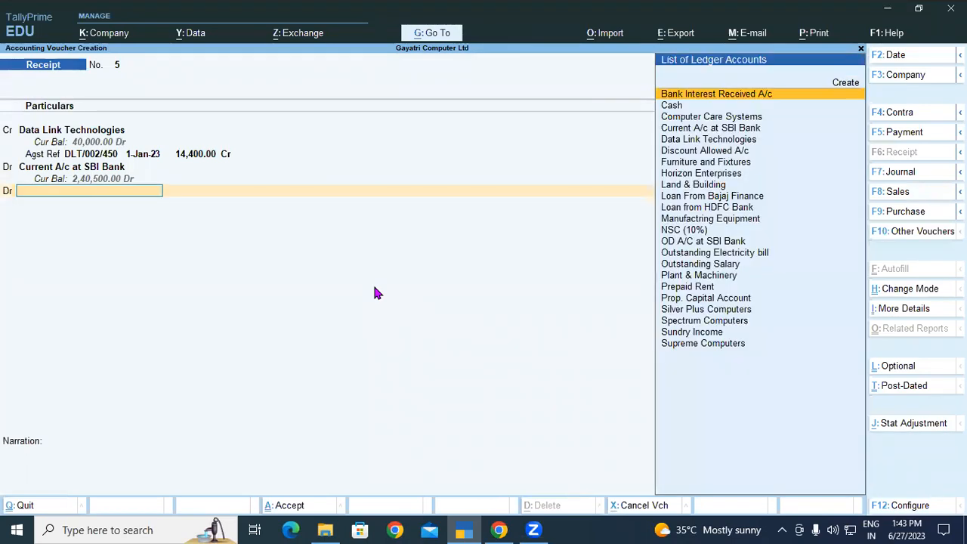
{"action": "key", "text": "Down"}
{"action": "key", "text": "Down"}
{"action": "key", "text": "Down"}
{"action": "key", "text": "Down"}
{"action": "key", "text": "Down"}
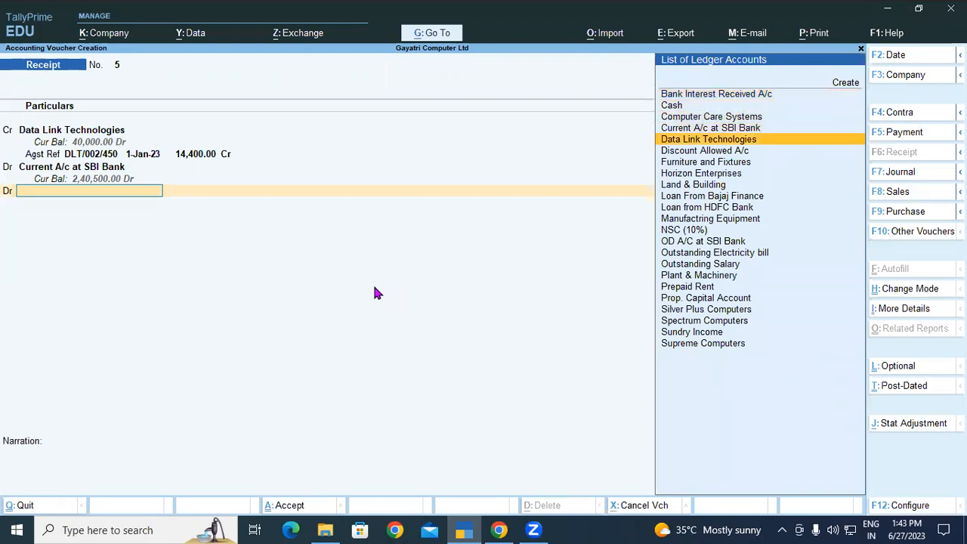
{"action": "key", "text": "Return"}
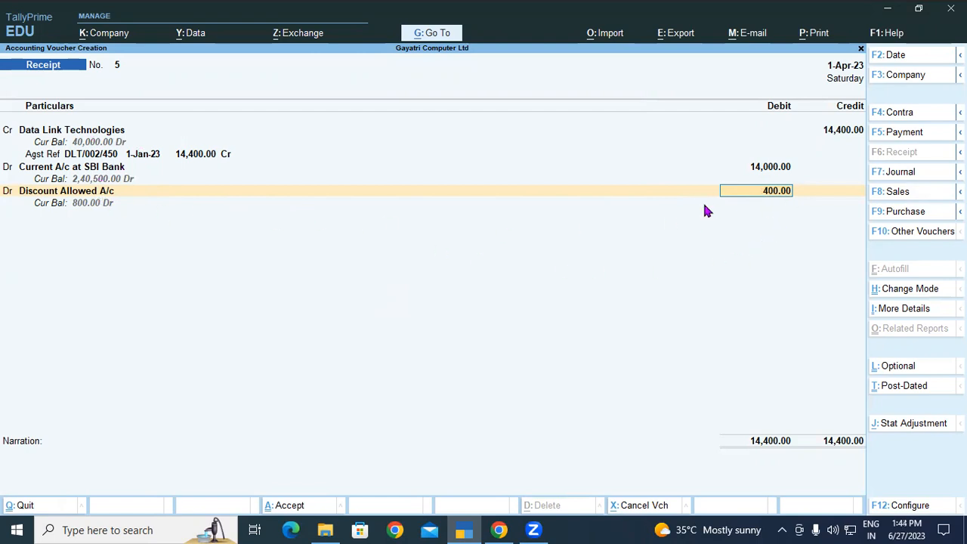
{"action": "key", "text": "ctrl+a"}
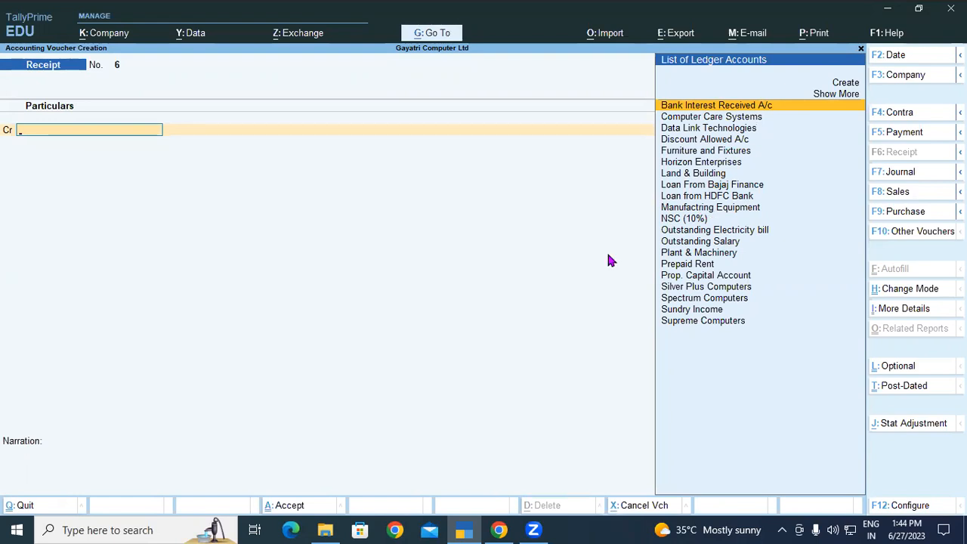
Switch to the PDF in Chrome and examine example 6 for the amount, party, bill number, drawing bank and cheque number.
{"action": "mouse_move", "coordinate": [499, 530]}
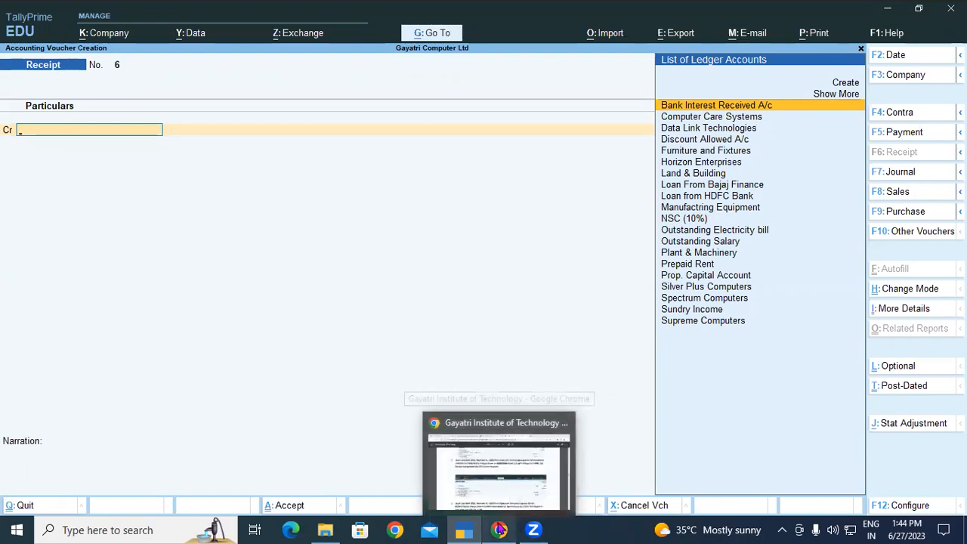
{"action": "left_click", "coordinate": [499, 528]}
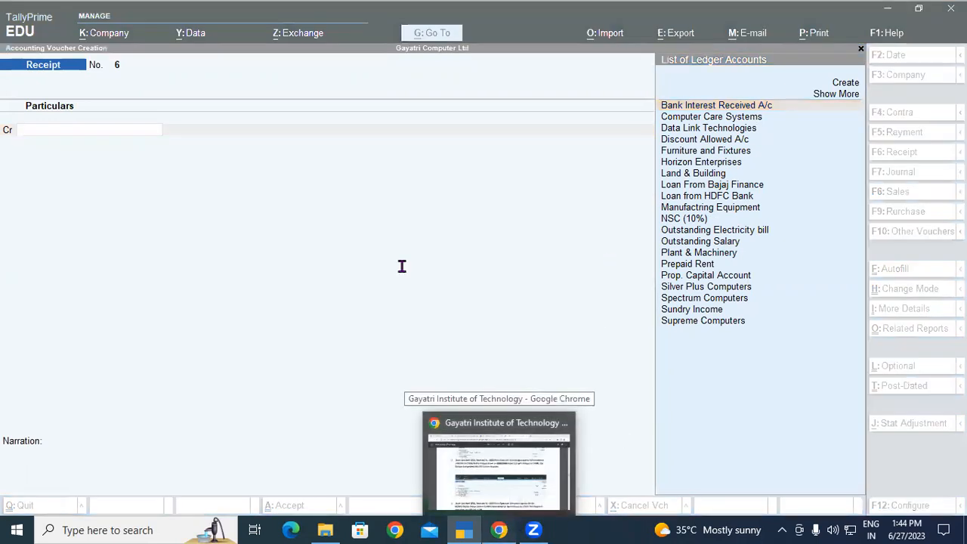
{"action": "scroll", "coordinate": [401, 266], "scroll_direction": "down", "scroll_amount": 5}
{"action": "scroll", "coordinate": [264, 204], "scroll_direction": "up", "scroll_amount": 1}
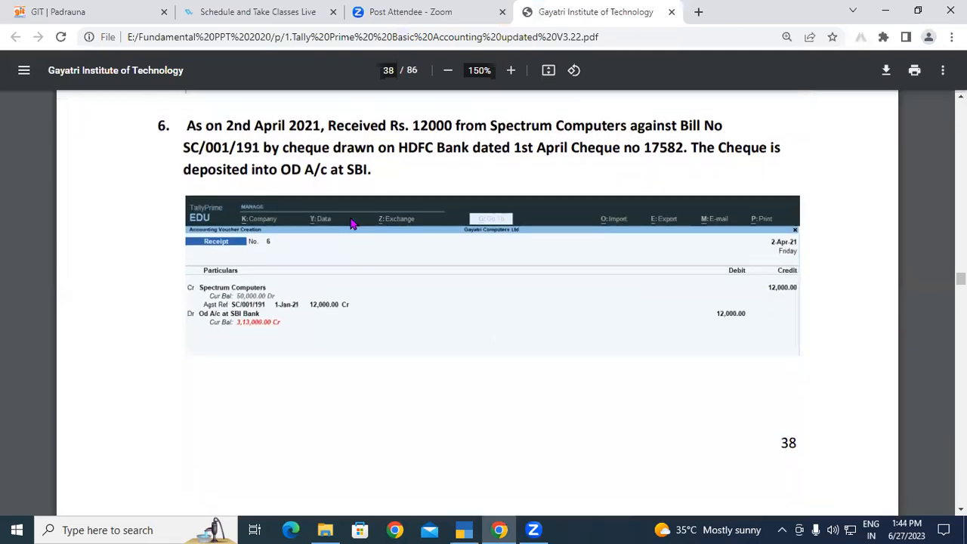
{"action": "left_click_drag", "start_coordinate": [188, 187], "coordinate": [267, 209]}
{"action": "left_click", "coordinate": [416, 187]}
{"action": "left_click", "coordinate": [421, 189]}
{"action": "left_click_drag", "start_coordinate": [414, 189], "coordinate": [723, 189]}
{"action": "left_click_drag", "start_coordinate": [490, 187], "coordinate": [651, 189]}
{"action": "left_click", "coordinate": [233, 218]}
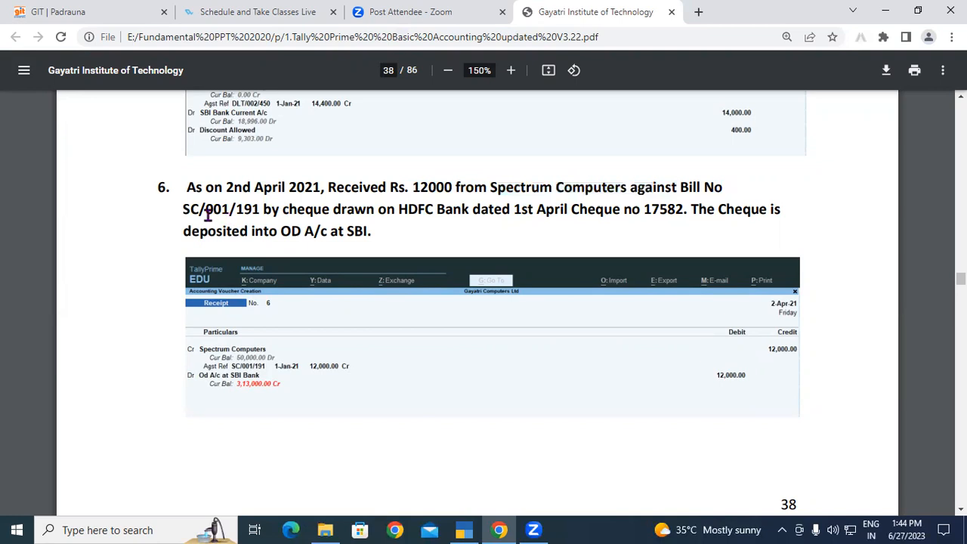
{"action": "left_click_drag", "start_coordinate": [185, 208], "coordinate": [469, 210]}
{"action": "left_click", "coordinate": [441, 236]}
{"action": "left_click_drag", "start_coordinate": [645, 209], "coordinate": [676, 209]}
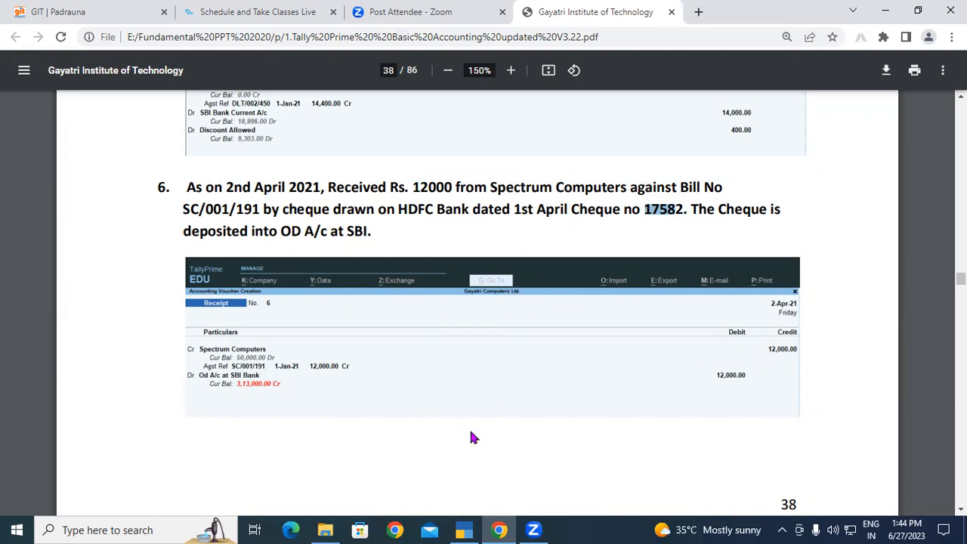
Switch to TallyPrime, display the outstanding Bills Receivable report and check Spectrum Computers' bill SC/001/191 against example 6's amount in the PDF.
{"action": "key", "text": "alt+Tab"}
{"action": "key", "text": "Return"}
{"action": "key", "text": "Down"}
{"action": "key", "text": "Down"}
{"action": "key", "text": "Down"}
{"action": "key", "text": "Down"}
{"action": "key", "text": "Down"}
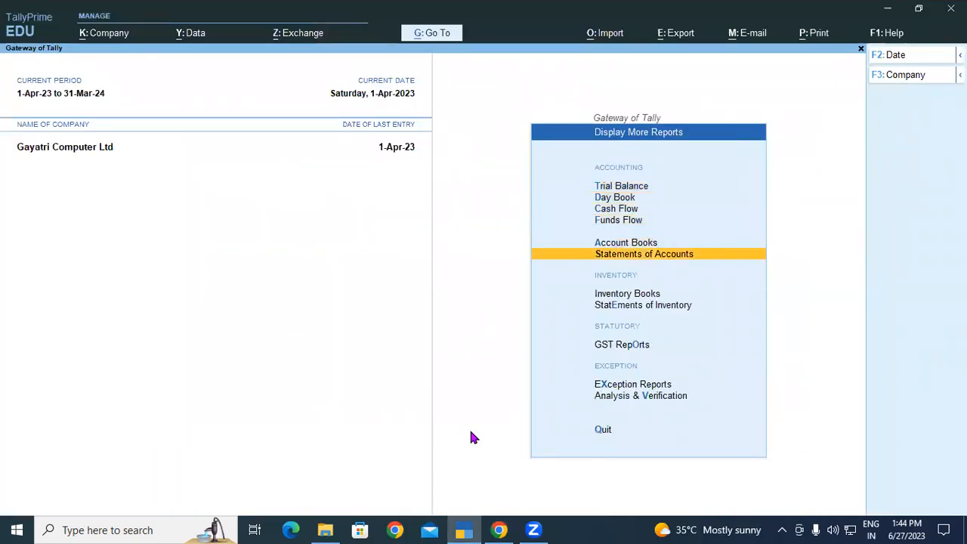
{"action": "key", "text": "Return"}
{"action": "key", "text": "Down"}
{"action": "key", "text": "Up"}
{"action": "key", "text": "Return"}
{"action": "key", "text": "Return"}
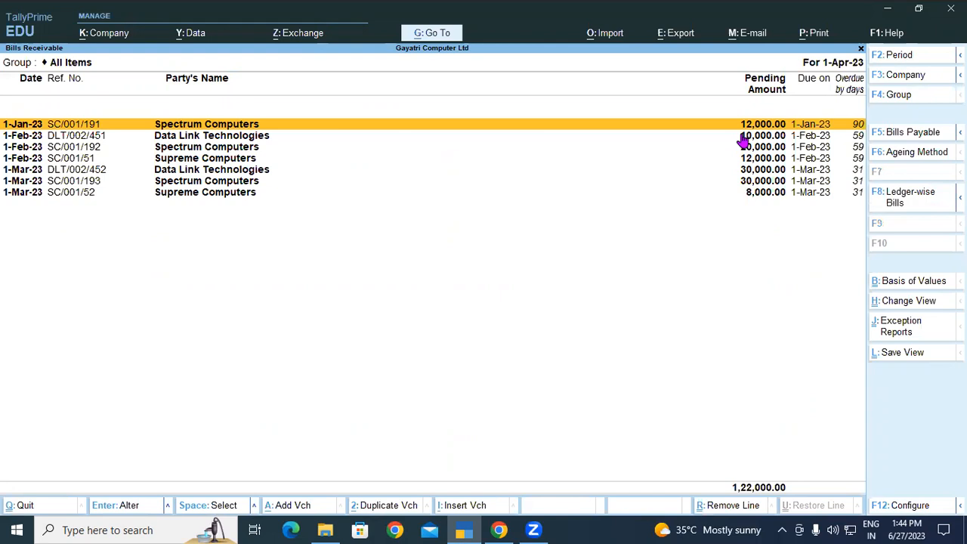
{"action": "left_click", "coordinate": [498, 529]}
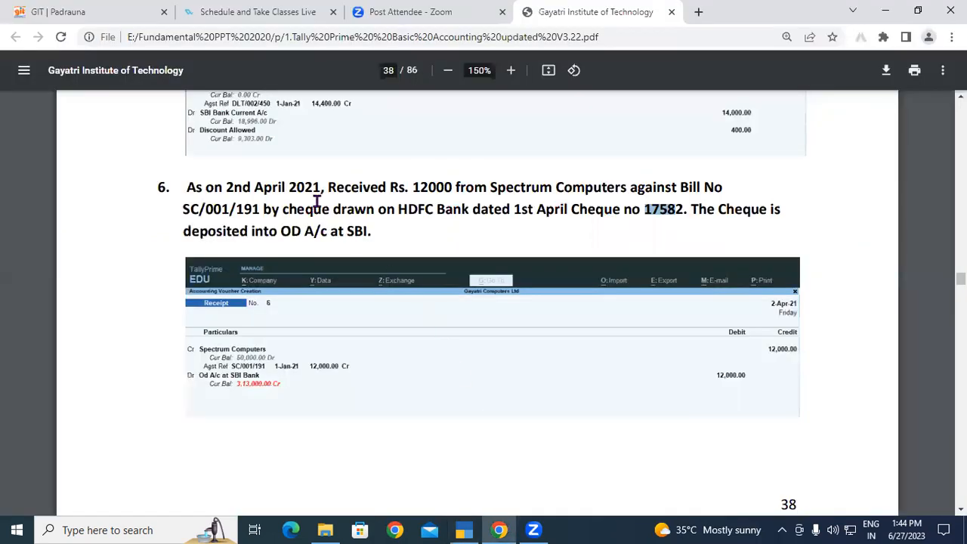
{"action": "left_click_drag", "start_coordinate": [413, 187], "coordinate": [455, 190]}
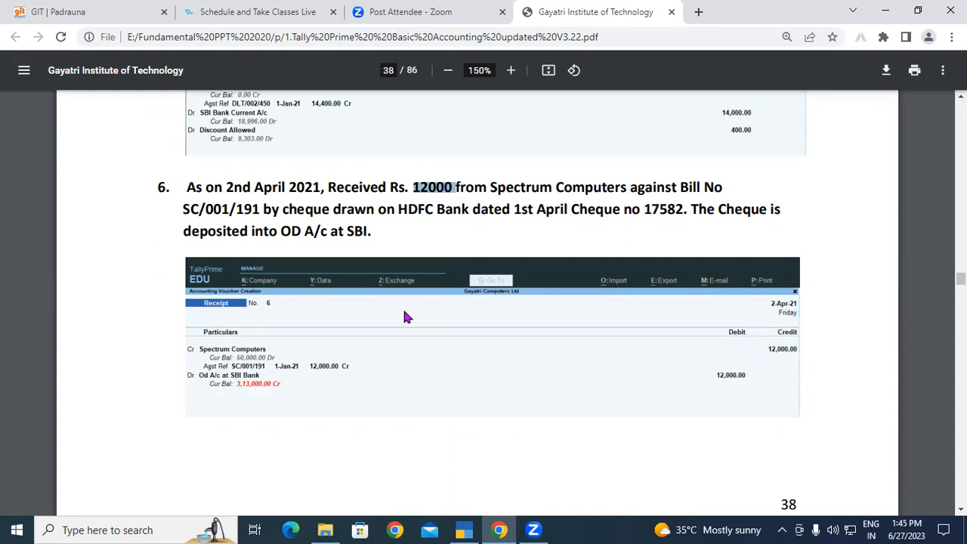
Return to TallyPrime's new receipt voucher and credit Spectrum Computers with 12000.
{"action": "key", "text": "alt+Tab"}
{"action": "key", "text": "Return"}
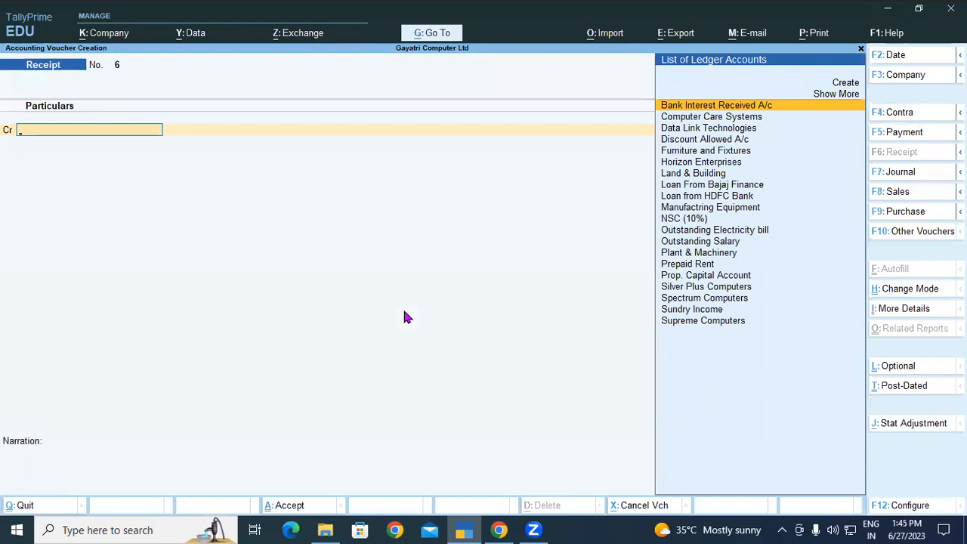
{"action": "type", "text": "Spe"}
{"action": "key", "text": "Return"}
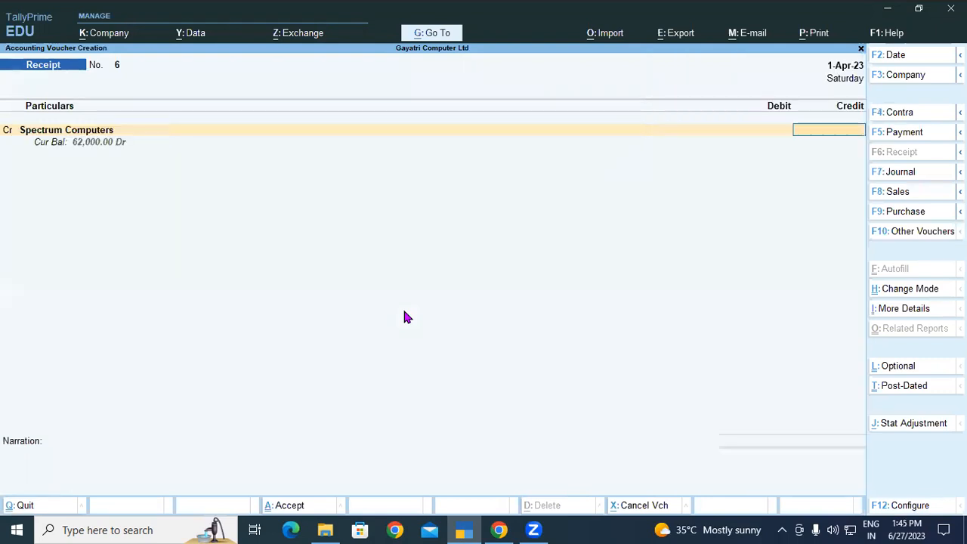
{"action": "type", "text": "12000"}
{"action": "key", "text": "Return"}
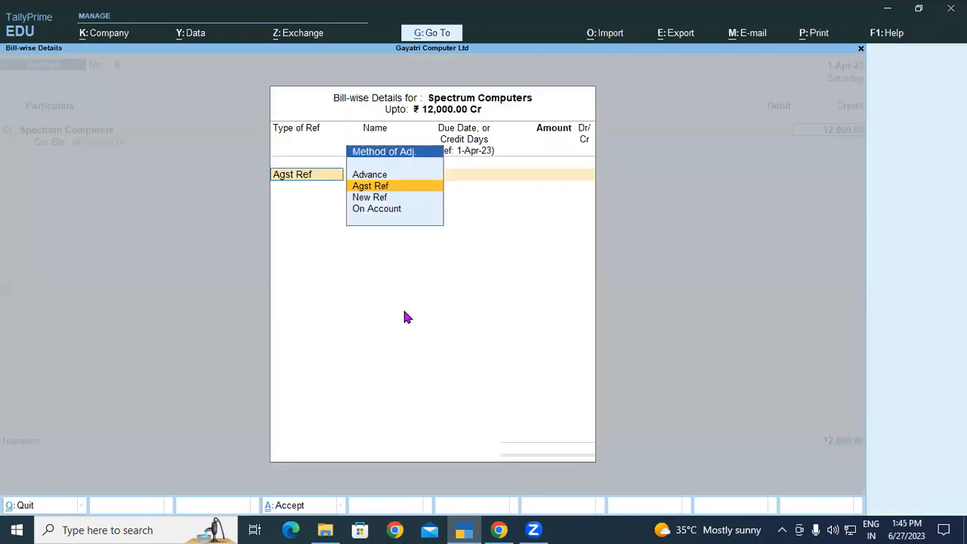
Allocate the 12,000 credit as Agst Ref to pending bill SC/001/191 and accept the bill-wise details.
{"action": "key", "text": "Return"}
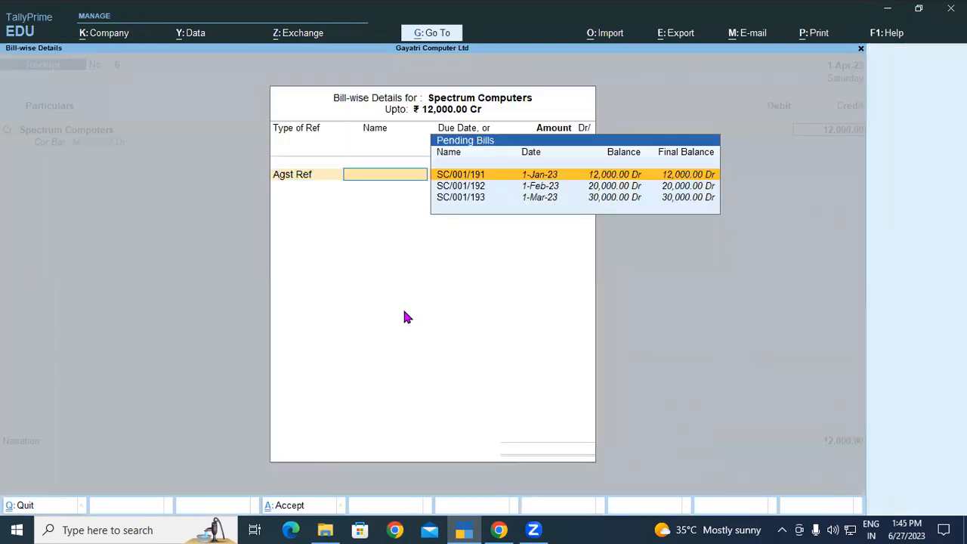
{"action": "key", "text": "Return"}
{"action": "key", "text": "Return"}
{"action": "key", "text": "Return"}
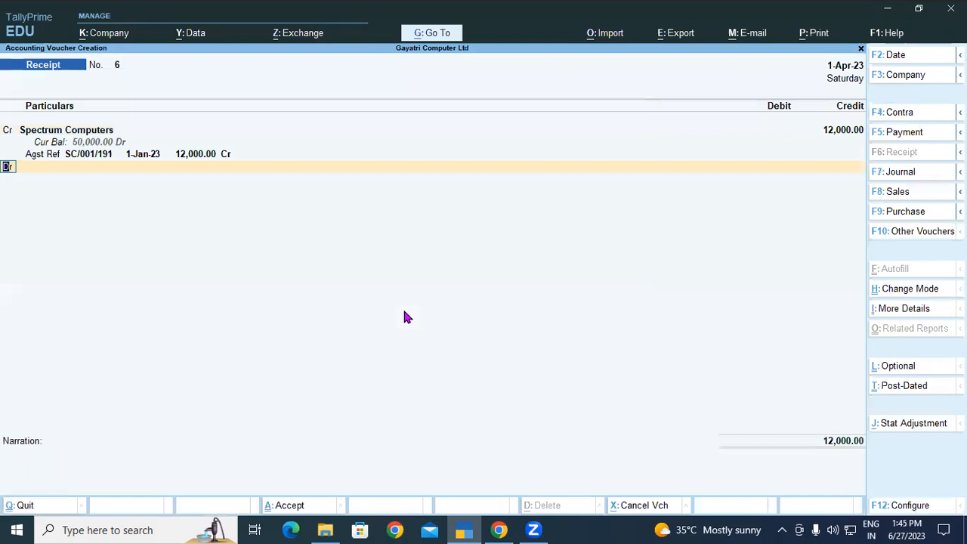
Begin the voucher's debit line, switch to the PDF in Chrome and check example 6 for the account receiving the cheque.
{"action": "key", "text": "Return"}
{"action": "key", "text": "Down"}
{"action": "key", "text": "Down"}
{"action": "key", "text": "Down"}
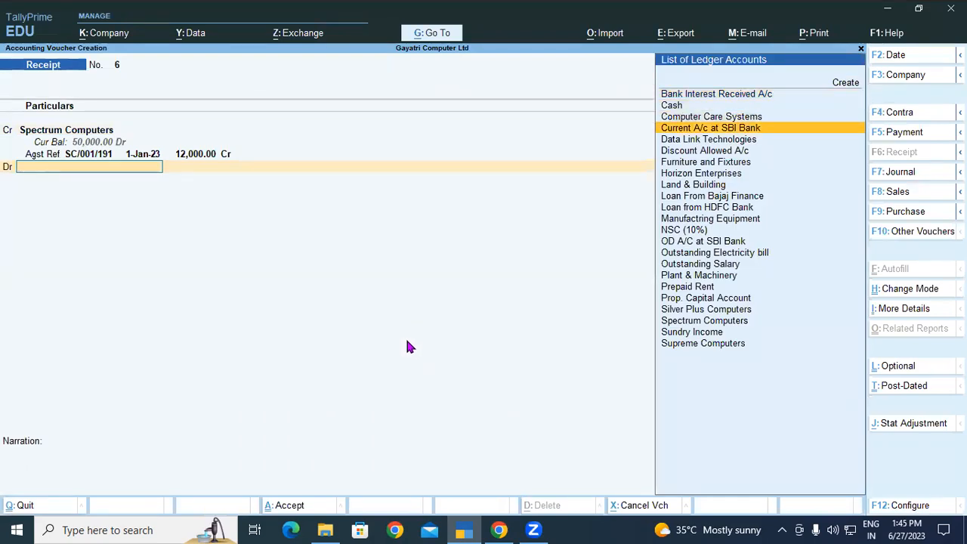
{"action": "left_click", "coordinate": [497, 529]}
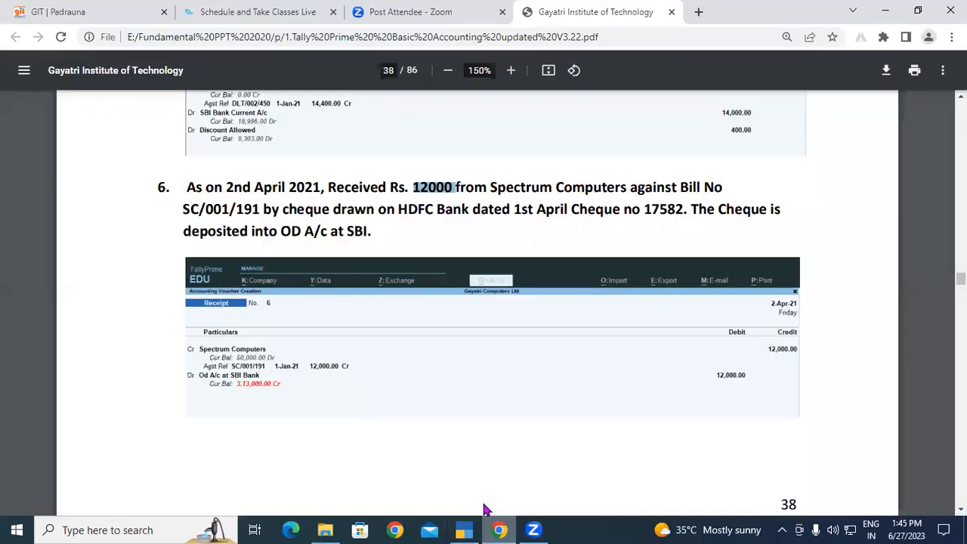
{"action": "left_click", "coordinate": [288, 209]}
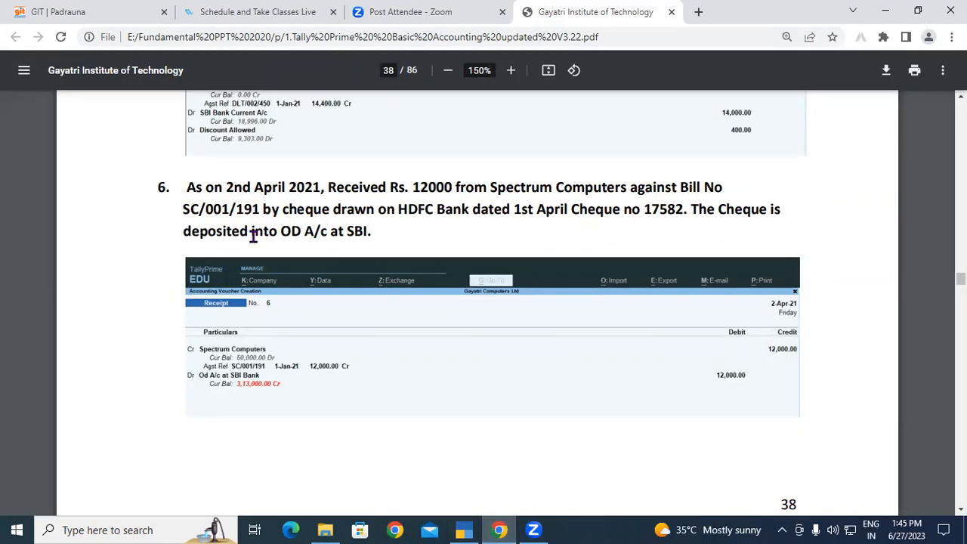
{"action": "left_click_drag", "start_coordinate": [183, 231], "coordinate": [374, 231]}
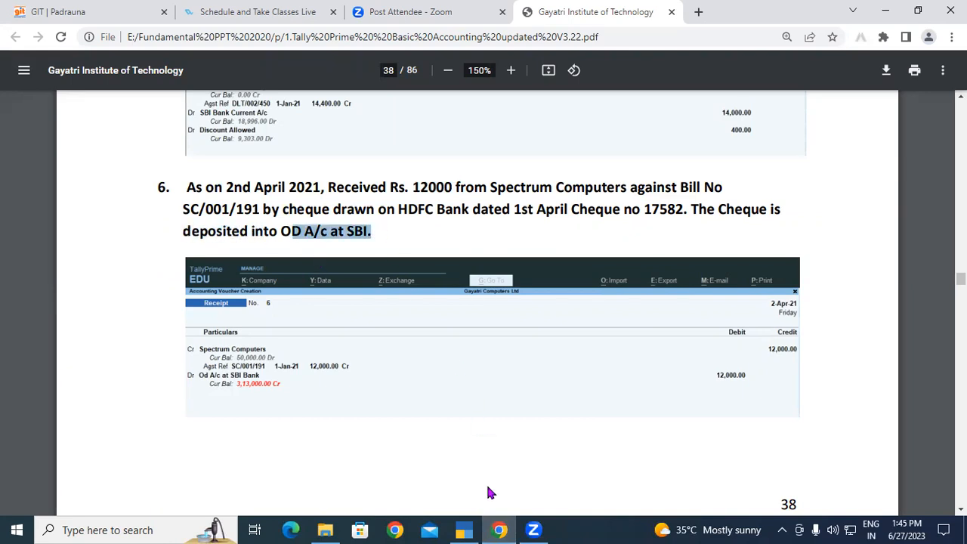
{"action": "mouse_move", "coordinate": [471, 529]}
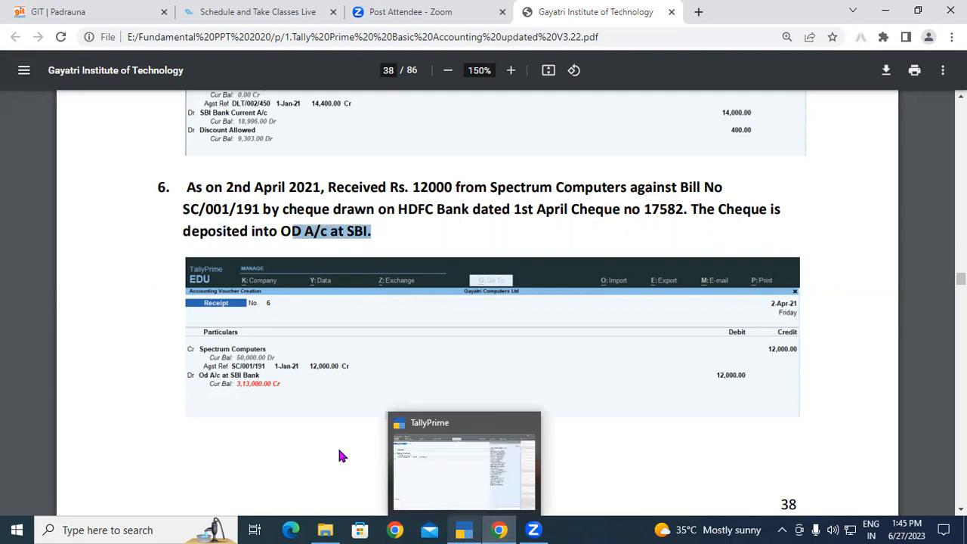
Return to TallyPrime's receipt voucher and debit OD A/C at SBI Bank with 12,000.
{"action": "left_click", "coordinate": [483, 467]}
{"action": "key", "text": "Down"}
{"action": "key", "text": "Down"}
{"action": "key", "text": "Down"}
{"action": "key", "text": "Down"}
{"action": "key", "text": "Down"}
{"action": "key", "text": "Down"}
{"action": "key", "text": "Down"}
{"action": "key", "text": "Down"}
{"action": "key", "text": "Down"}
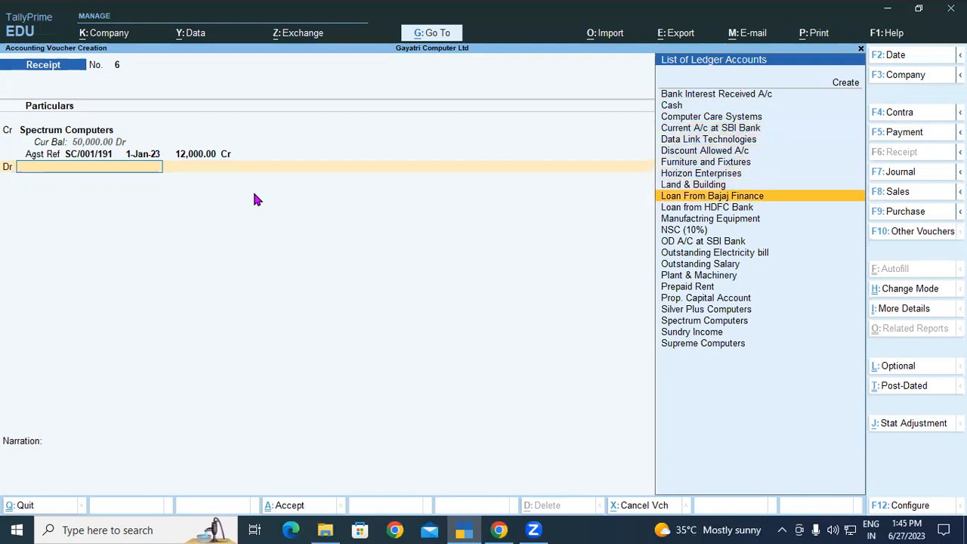
{"action": "key", "text": "Return"}
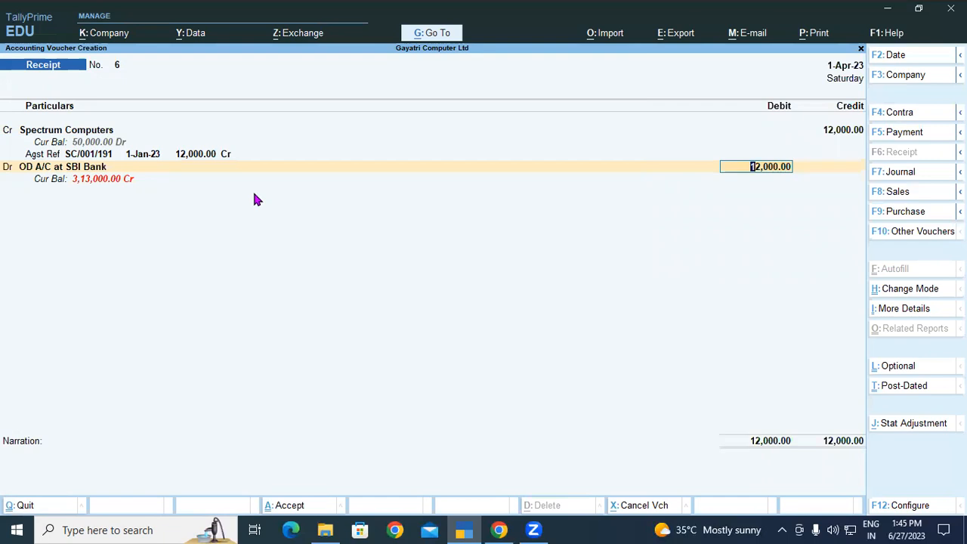
{"action": "key", "text": "Return"}
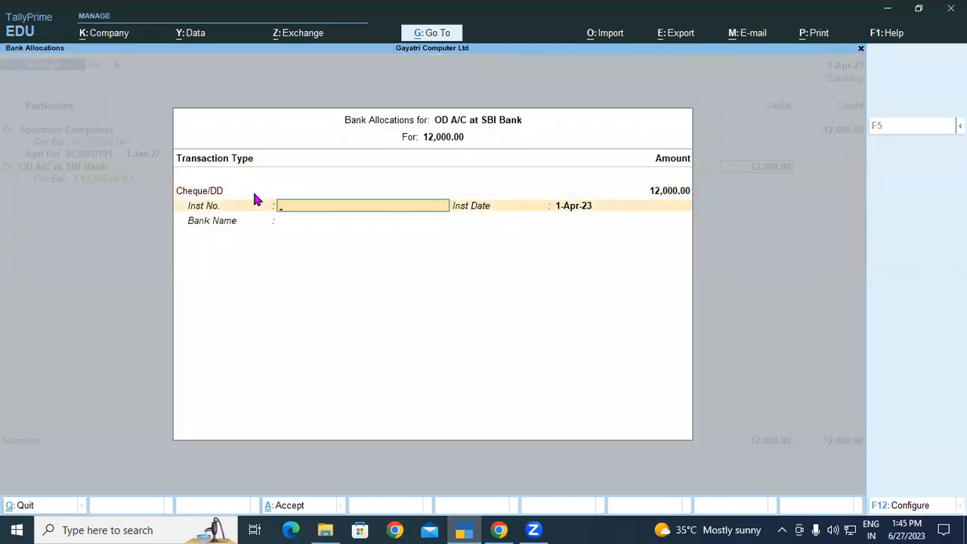
Look up example 6's cheque number in the PDF and enter 17582 as the instrument number in TallyPrime's bank allocation, keeping the date 1-Apr-23.
{"action": "left_click", "coordinate": [498, 529]}
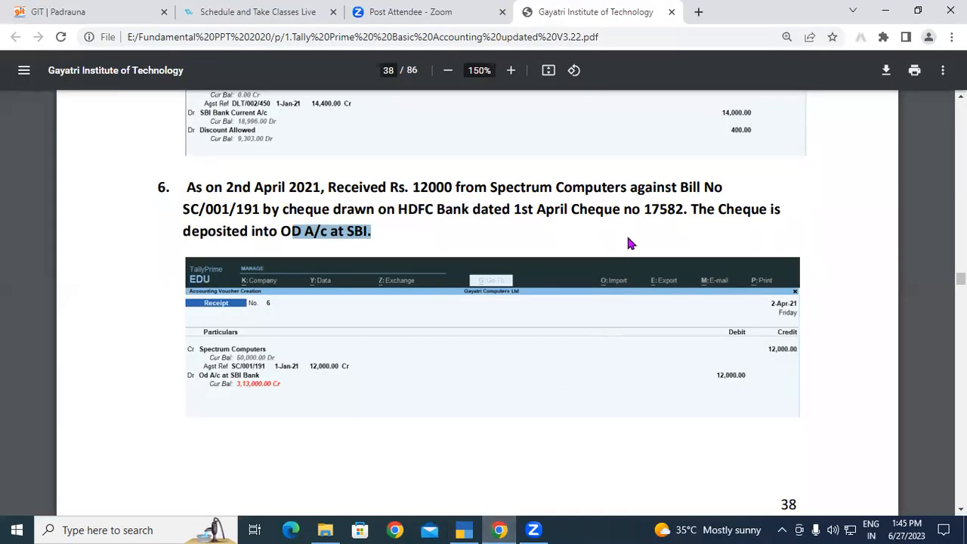
{"action": "left_click_drag", "start_coordinate": [642, 209], "coordinate": [688, 211]}
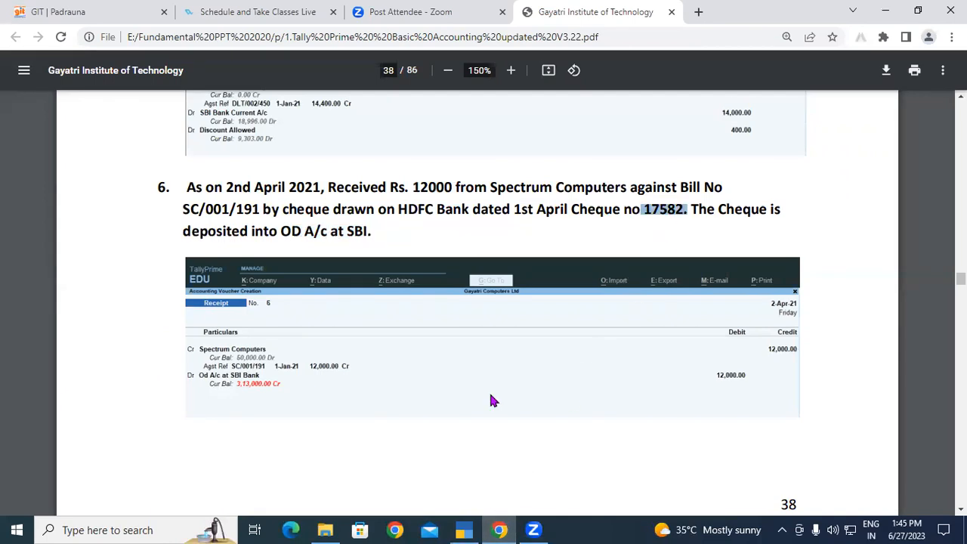
{"action": "key", "text": "alt+Tab"}
{"action": "type", "text": "2"}
{"action": "key", "text": "Return"}
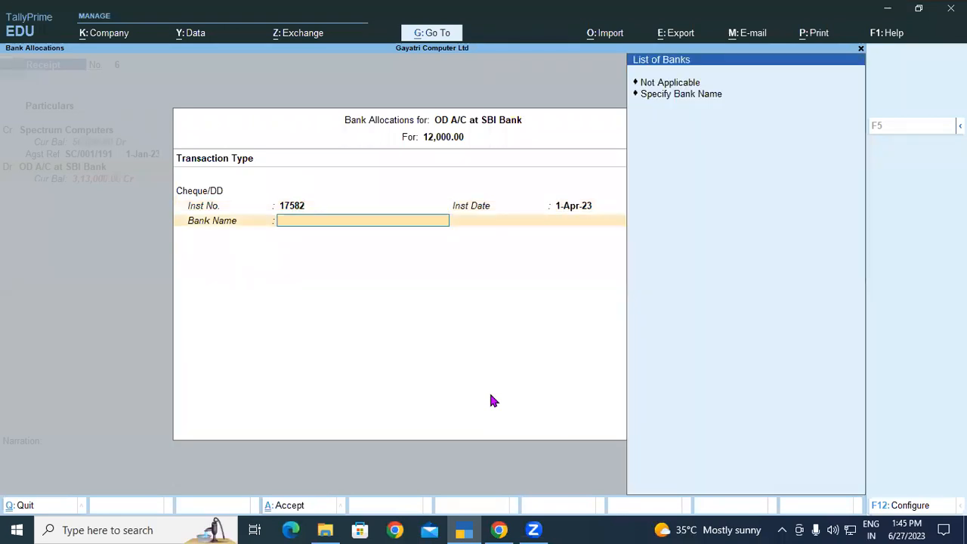
Specify HDFC Bank as the cheque's bank name, leave the narration blank and save the receipt voucher.
{"action": "key", "text": "Down"}
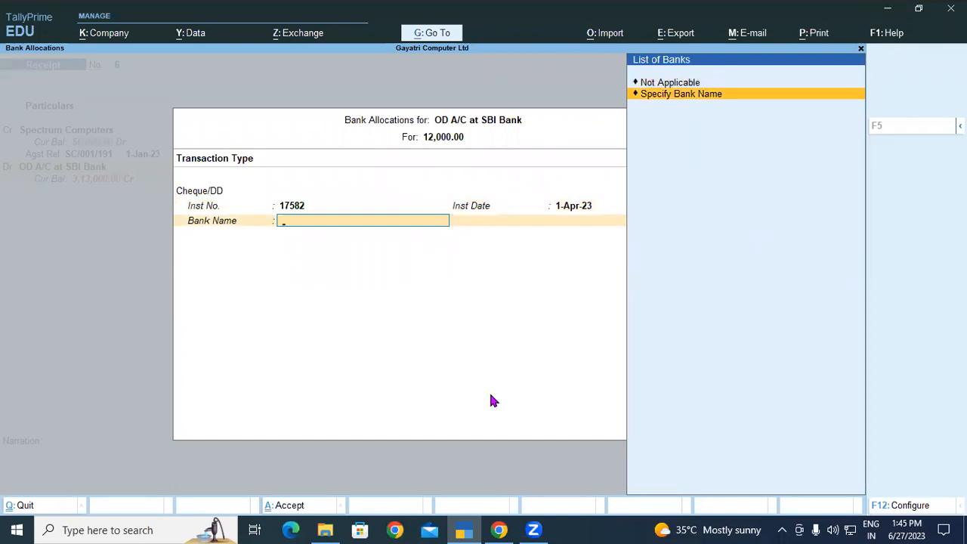
{"action": "key", "text": "Return"}
{"action": "key", "text": "ctrl+alt+v"}
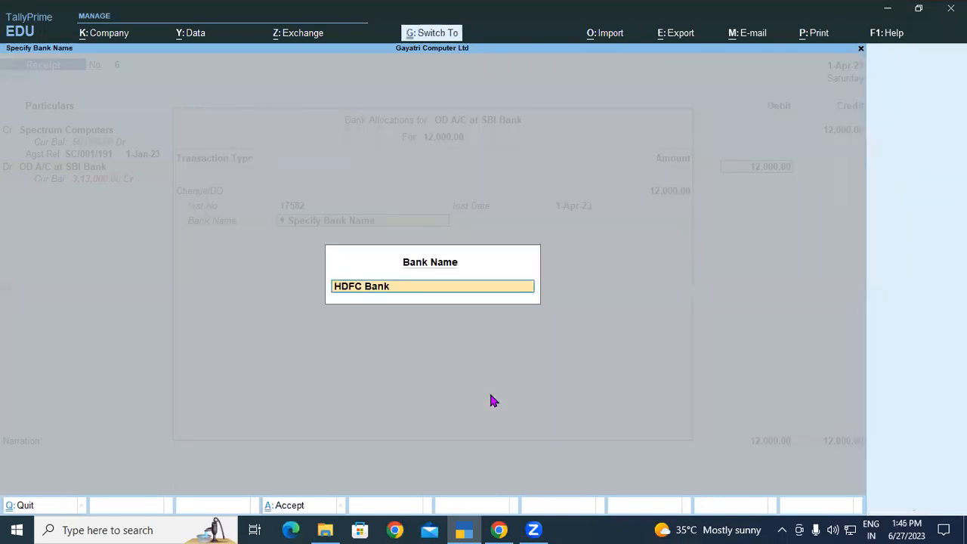
{"action": "key", "text": "Return"}
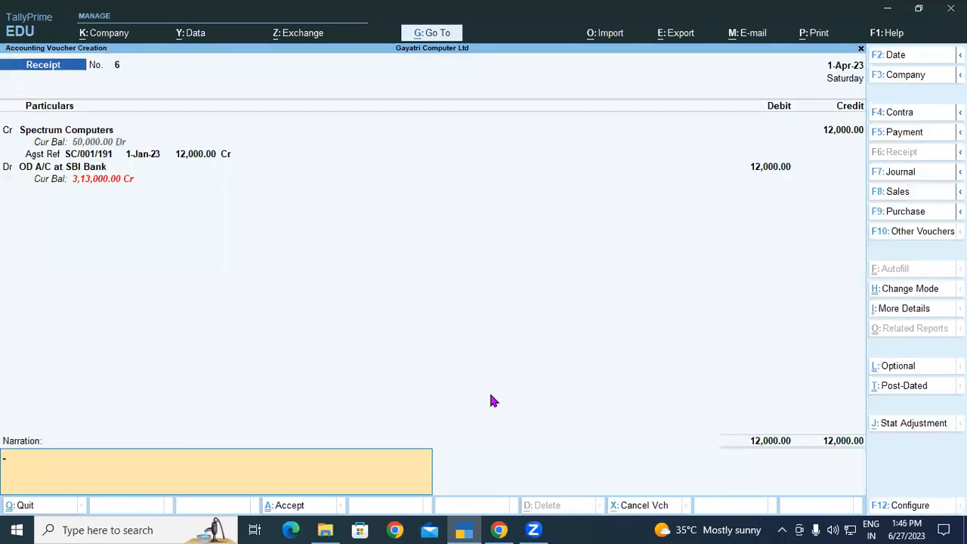
{"action": "key", "text": "Return"}
{"action": "key", "text": "Return"}
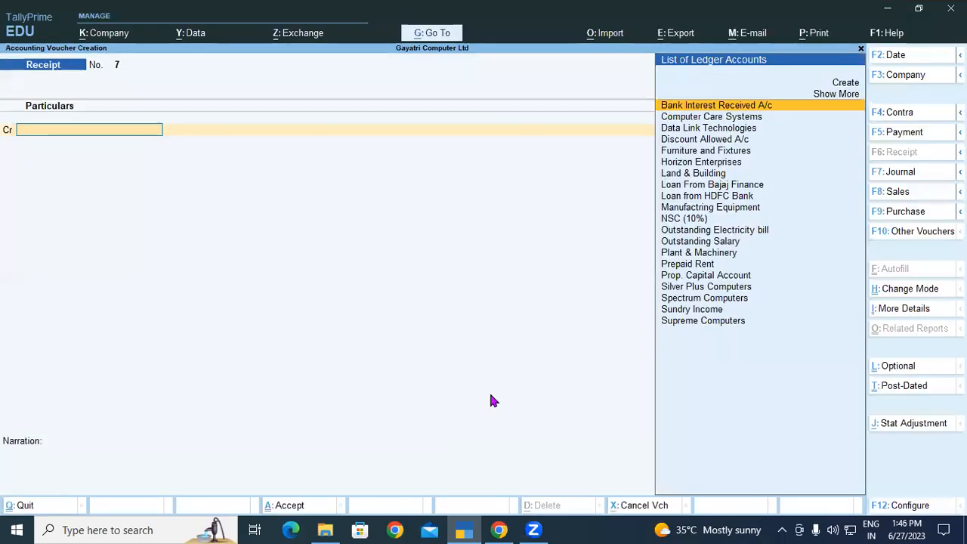
Switch to the PDF in Chrome and examine example 7 for the party, payment mode and cash discount.
{"action": "left_click", "coordinate": [500, 529]}
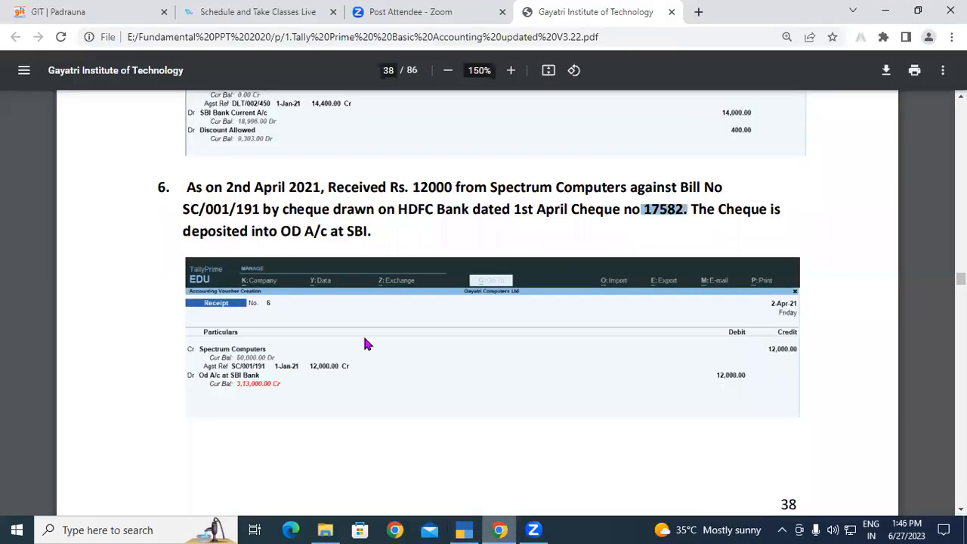
{"action": "scroll", "coordinate": [358, 317], "scroll_direction": "down", "scroll_amount": 5}
{"action": "left_click_drag", "start_coordinate": [191, 144], "coordinate": [300, 172]}
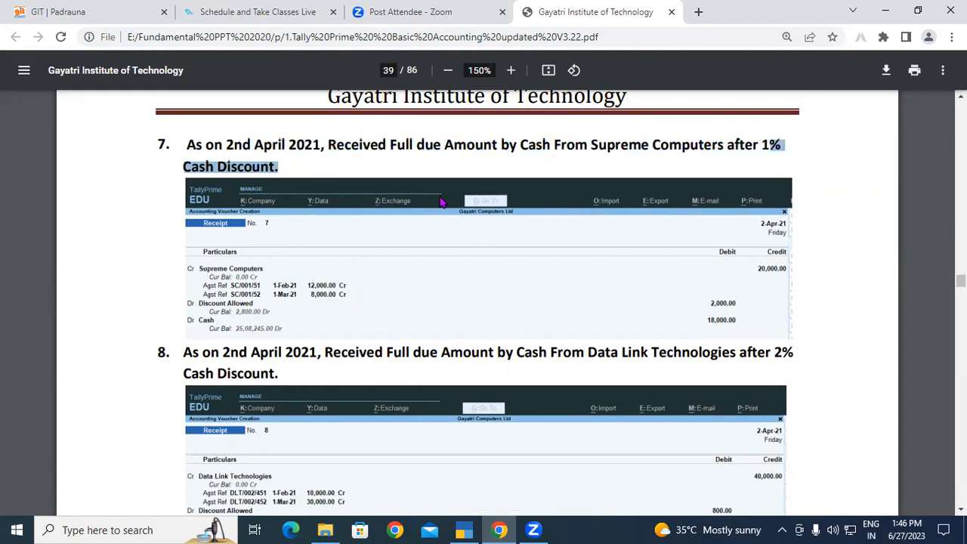
{"action": "left_click_drag", "start_coordinate": [347, 145], "coordinate": [372, 150]}
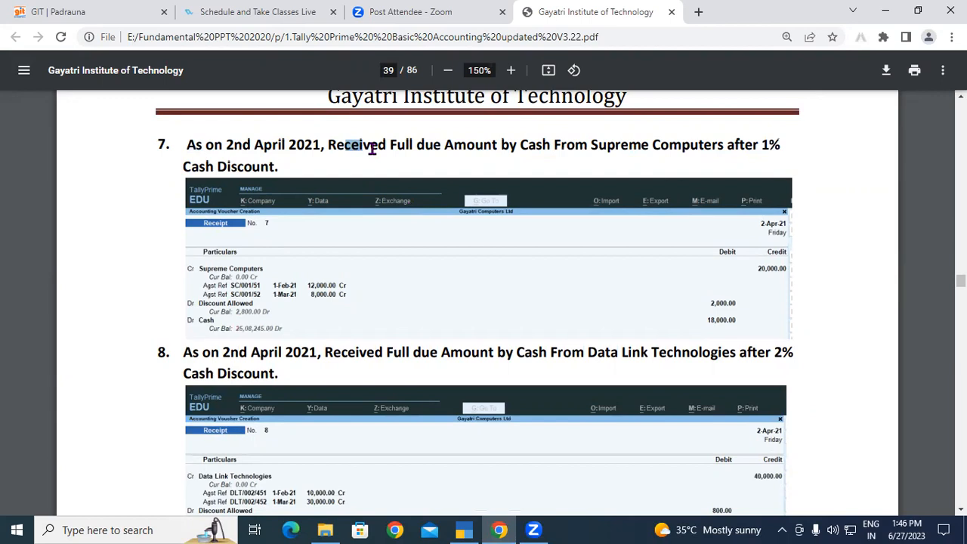
{"action": "left_click", "coordinate": [363, 144]}
{"action": "left_click_drag", "start_coordinate": [594, 142], "coordinate": [716, 144]}
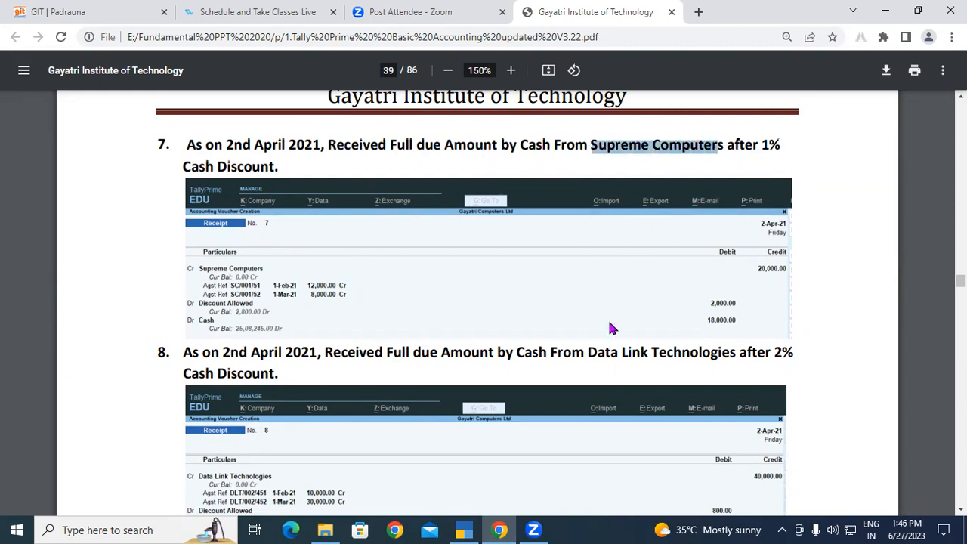
Switch to TallyPrime, leave the empty receipt voucher and display the outstanding Bills Receivable report.
{"action": "left_click", "coordinate": [464, 529]}
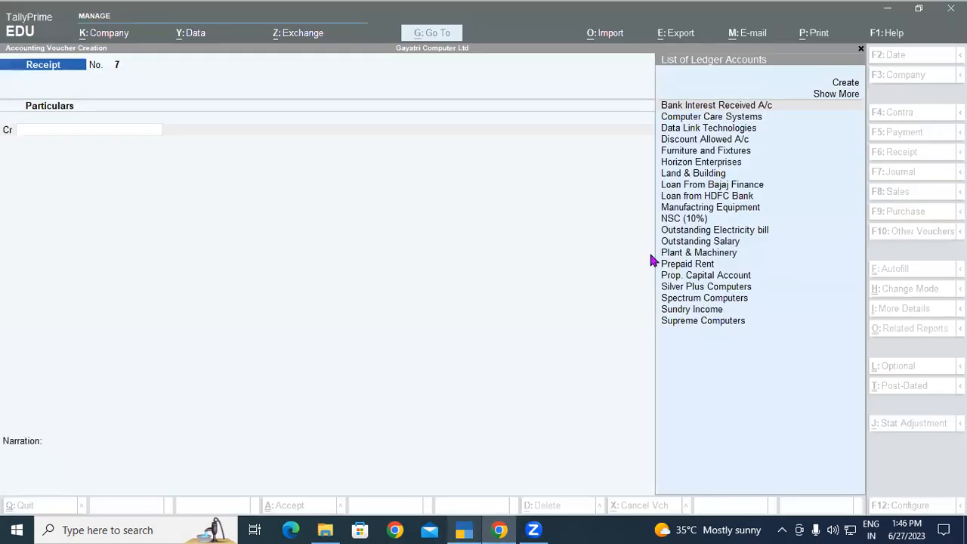
{"action": "key", "text": "Escape"}
{"action": "key", "text": "Up"}
{"action": "key", "text": "Up"}
{"action": "key", "text": "Up"}
{"action": "key", "text": "Up"}
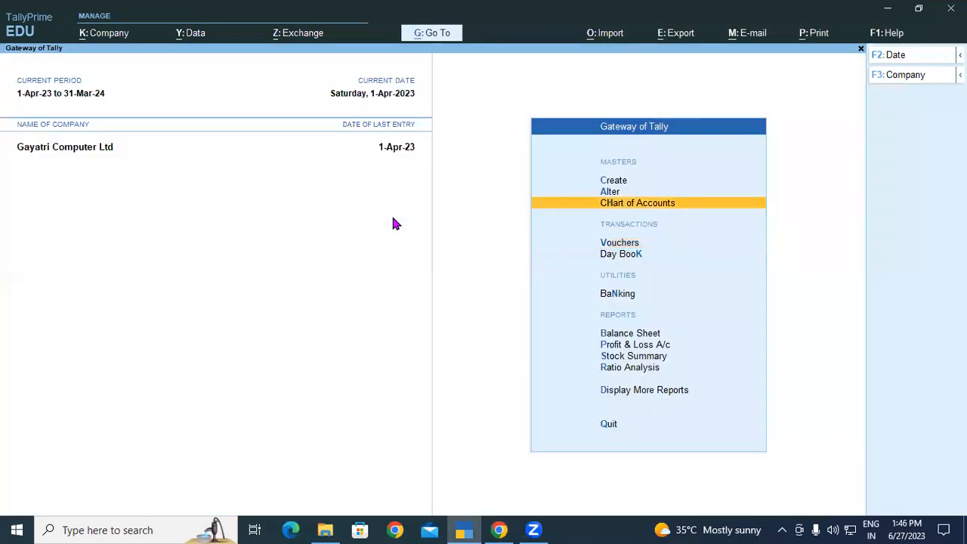
{"action": "key", "text": "Up"}
{"action": "key", "text": "Return"}
{"action": "key", "text": "Down"}
{"action": "key", "text": "Down"}
{"action": "key", "text": "Down"}
{"action": "key", "text": "Down"}
{"action": "key", "text": "Down"}
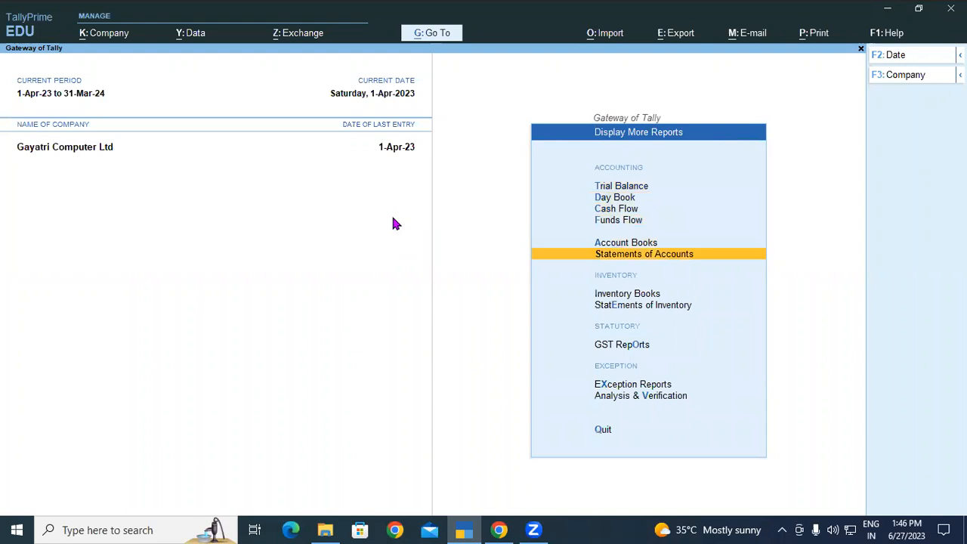
{"action": "key", "text": "Return"}
{"action": "key", "text": "Return"}
{"action": "key", "text": "Return"}
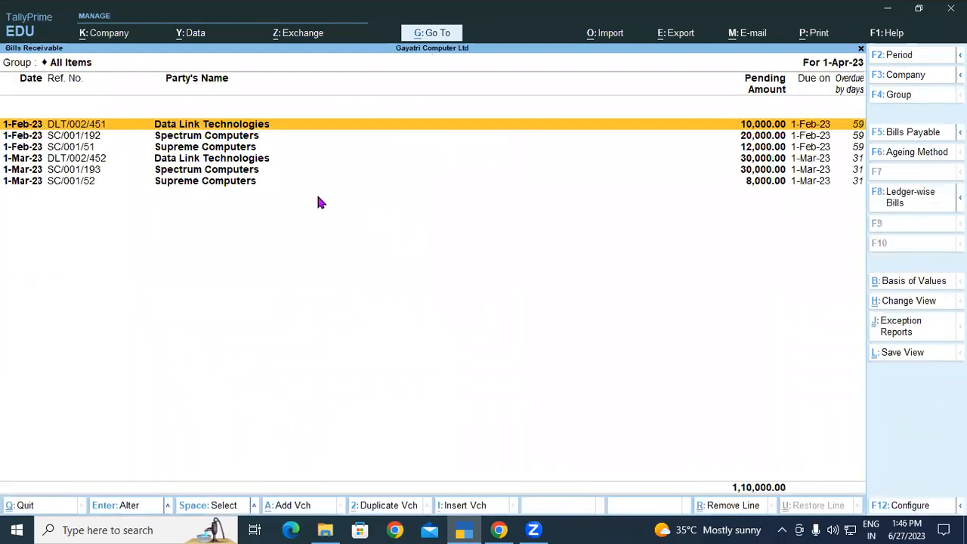
Check Supreme Computers' pending bills SC/001/51 and SC/001/52 and compare them with example 7's full due amount in the PDF.
{"action": "left_click", "coordinate": [181, 138]}
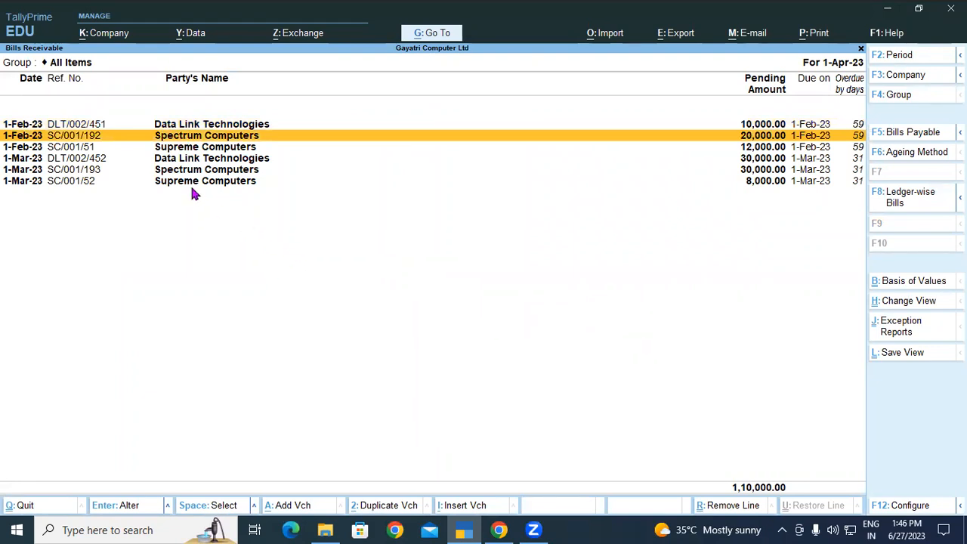
{"action": "left_click", "coordinate": [173, 148]}
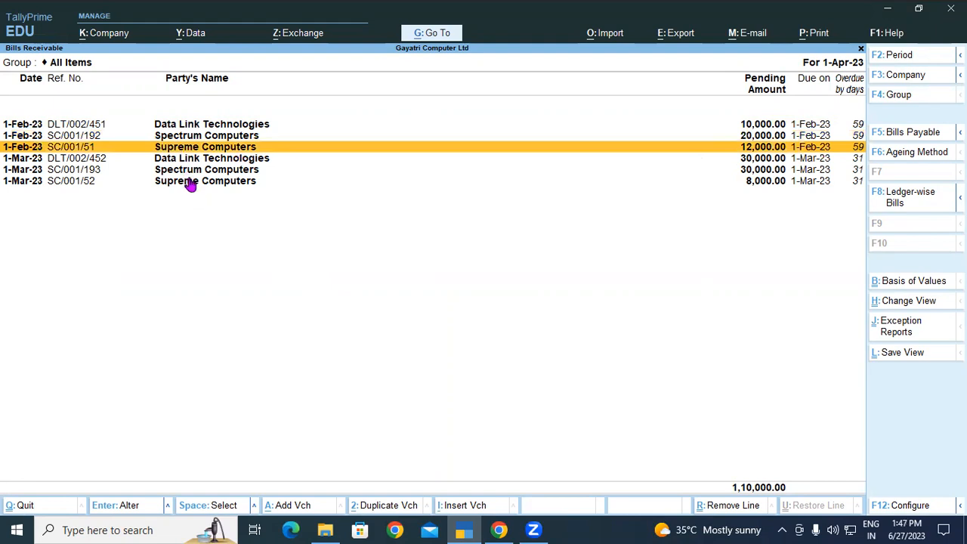
{"action": "left_click", "coordinate": [185, 184]}
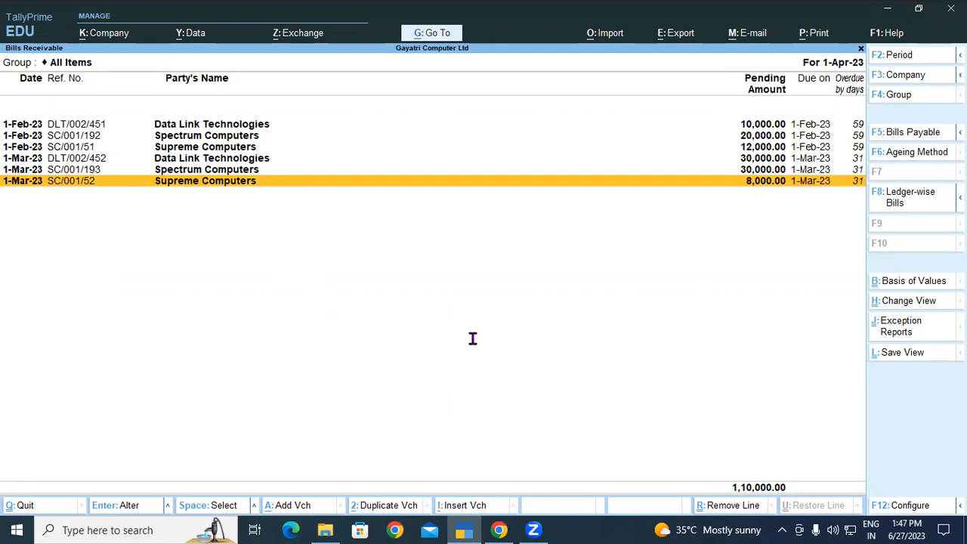
{"action": "key", "text": "alt+Tab"}
{"action": "left_click_drag", "start_coordinate": [321, 216], "coordinate": [553, 227]}
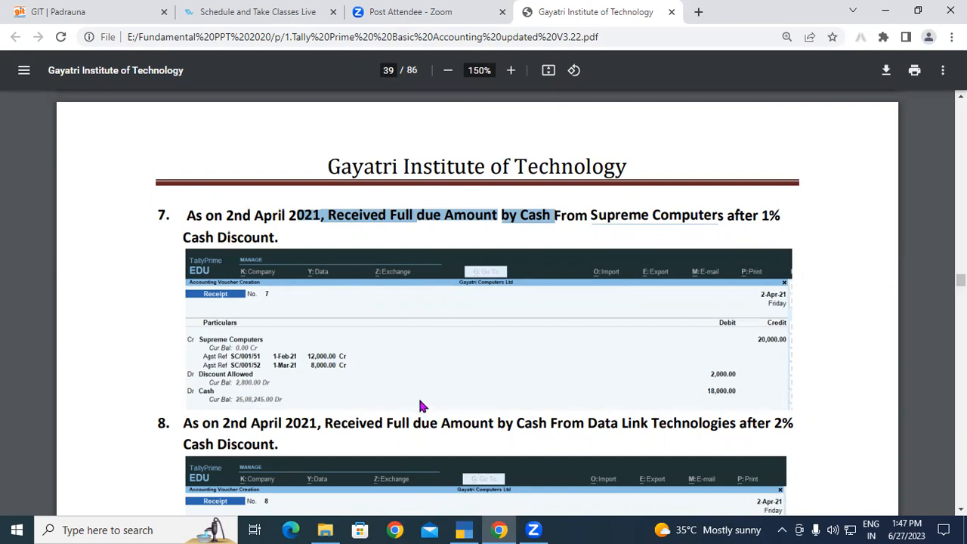
Return to TallyPrime's new receipt voucher and credit Supreme Computers with 20000.
{"action": "key", "text": "alt+Tab"}
{"action": "left_click", "coordinate": [643, 244]}
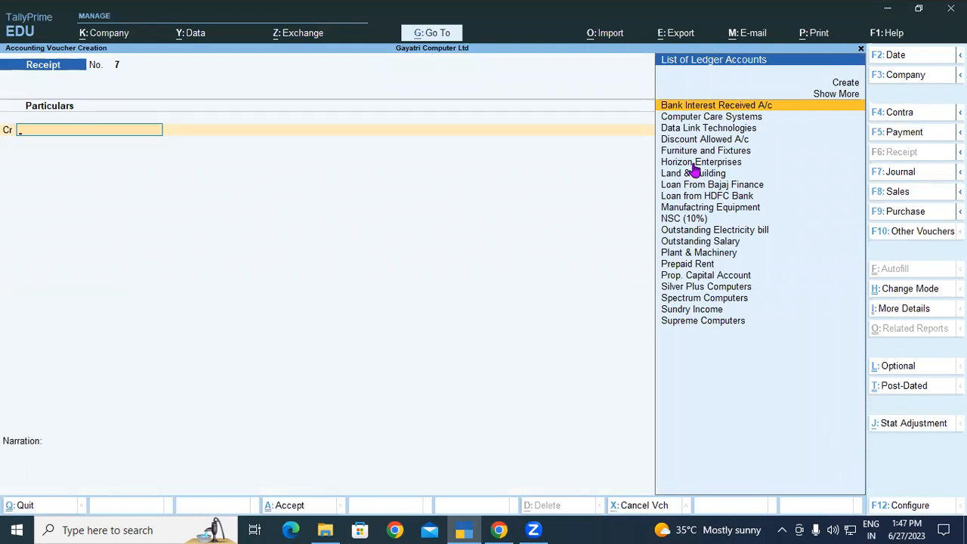
{"action": "type", "text": "su"}
{"action": "key", "text": "Down"}
{"action": "key", "text": "Return"}
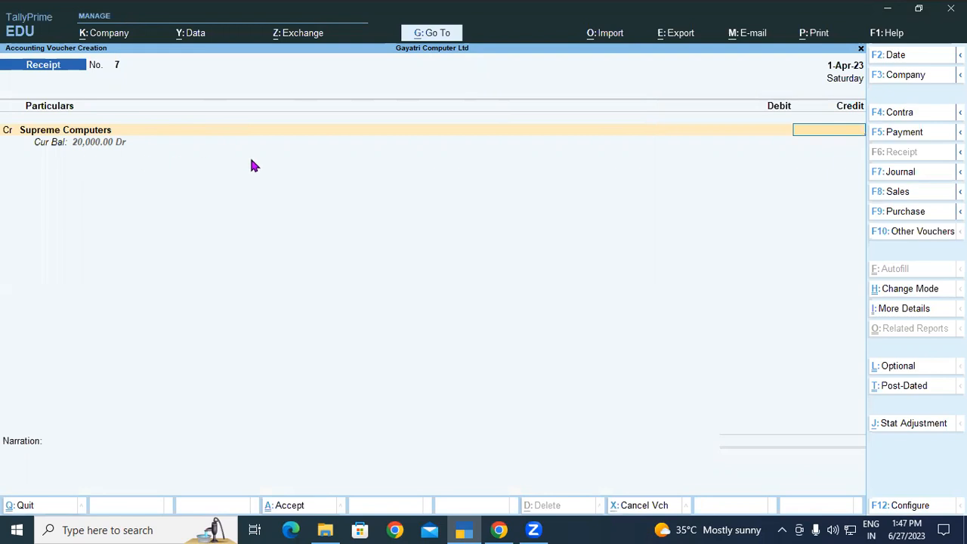
{"action": "type", "text": "20000"}
{"action": "key", "text": "Return"}
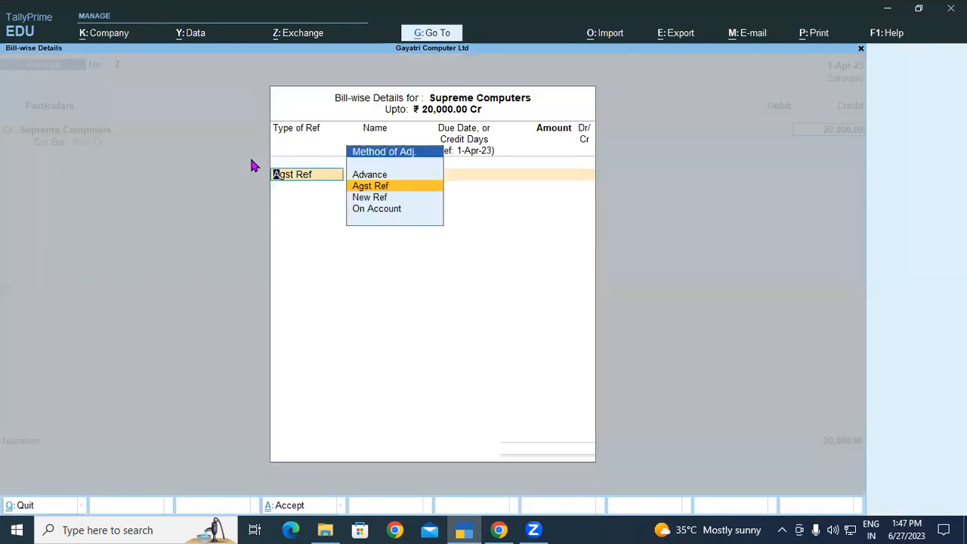
Allocate the credit as Agst Ref to pending bills SC/001/51 for 12,000 and SC/001/52 for 8,000.
{"action": "left_click", "coordinate": [392, 188]}
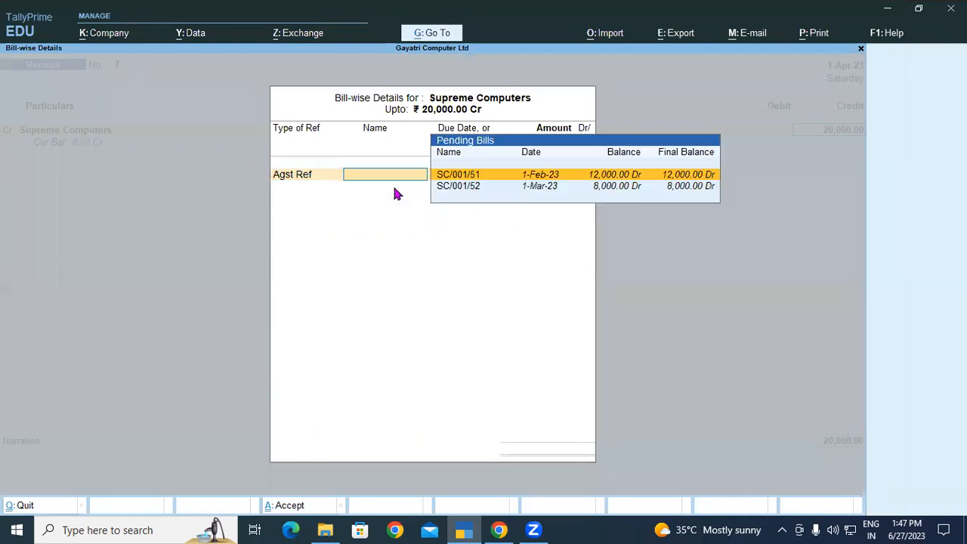
{"action": "left_click", "coordinate": [524, 178]}
{"action": "key", "text": "Return"}
{"action": "key", "text": "Return"}
{"action": "key", "text": "Return"}
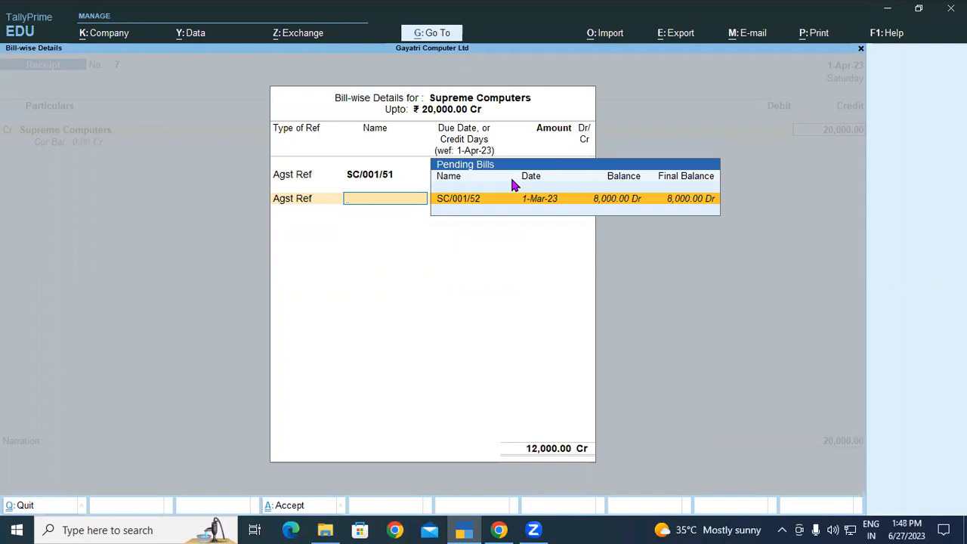
{"action": "key", "text": "Return"}
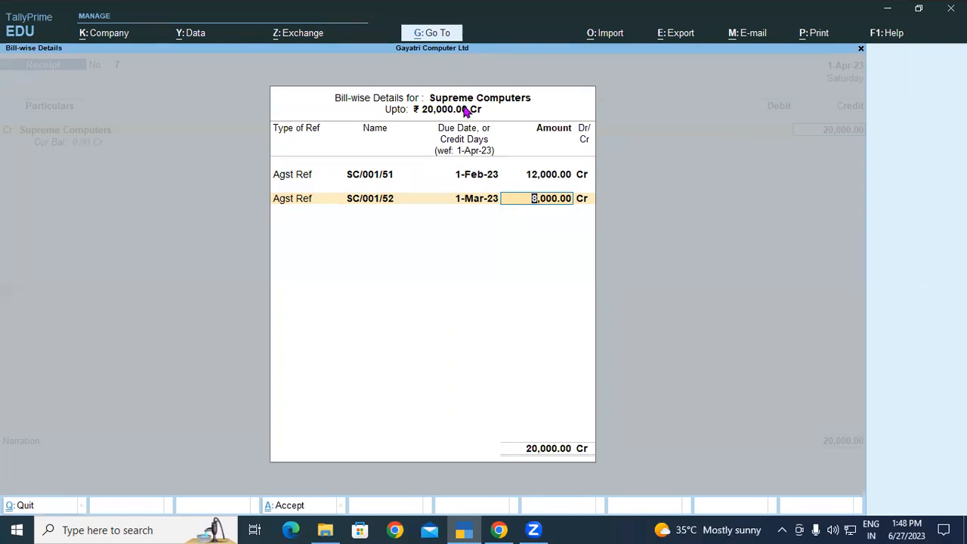
Leave the bill-wise allocation and open the Supreme Computers ledger for alteration from the voucher's party line.
{"action": "key", "text": "BackSpace"}
{"action": "key", "text": "BackSpace"}
{"action": "key", "text": "BackSpace"}
{"action": "key", "text": "BackSpace"}
{"action": "key", "text": "BackSpace"}
{"action": "key", "text": "BackSpace"}
{"action": "key", "text": "BackSpace"}
{"action": "key", "text": "BackSpace"}
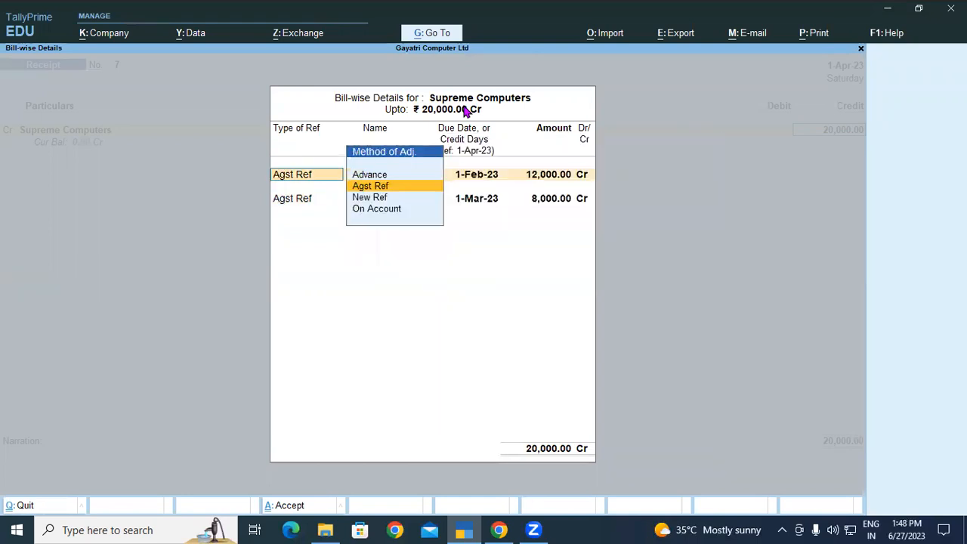
{"action": "key", "text": "ctrl+Return"}
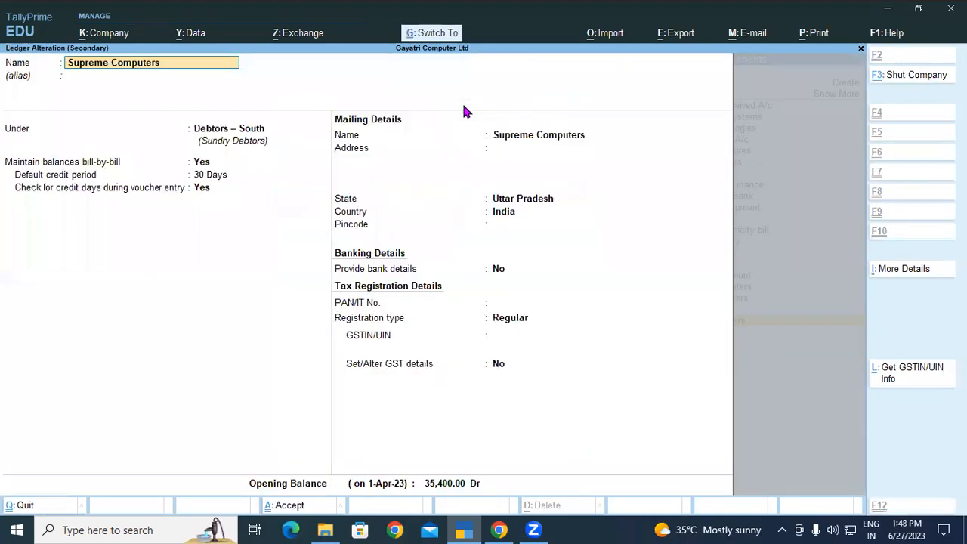
Examine the bill-wise breakup of Supreme Computers' opening balance, then accept the ledger and return to the voucher.
{"action": "key", "text": "Return"}
{"action": "key", "text": "Return"}
{"action": "key", "text": "Return"}
{"action": "key", "text": "Return"}
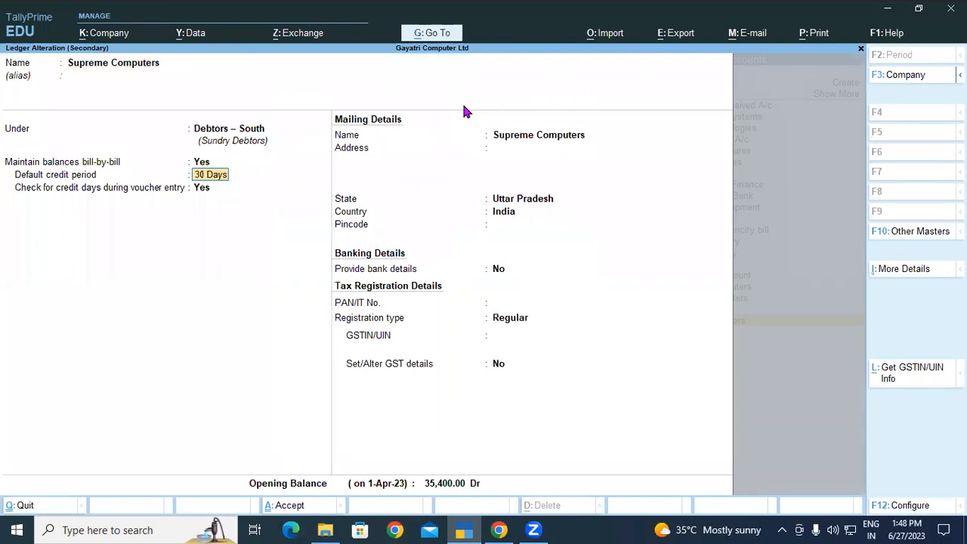
{"action": "key", "text": "Return"}
{"action": "key", "text": "Return"}
{"action": "key", "text": "Return"}
{"action": "key", "text": "Return"}
{"action": "key", "text": "Return"}
{"action": "key", "text": "Return"}
{"action": "key", "text": "Return"}
{"action": "key", "text": "Return"}
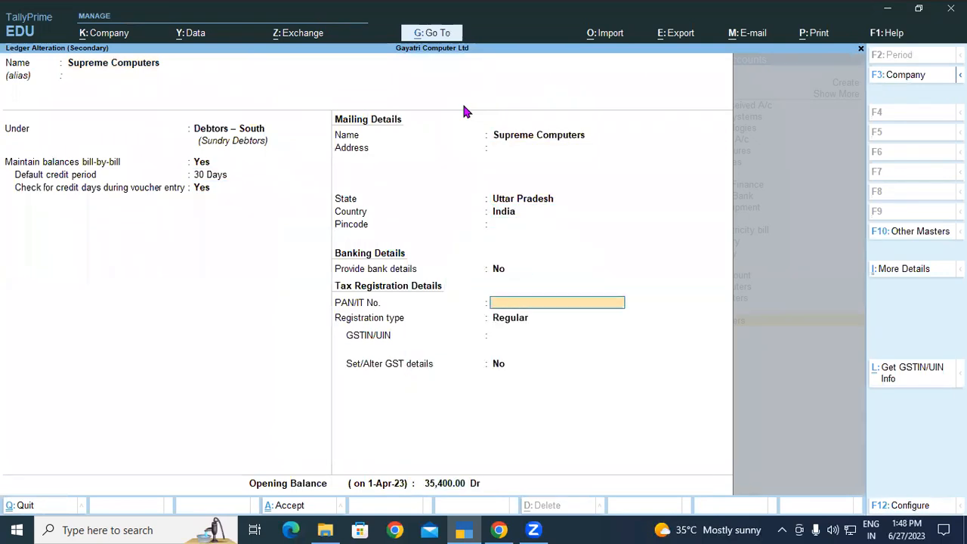
{"action": "key", "text": "Return"}
{"action": "key", "text": "Return"}
{"action": "key", "text": "Return"}
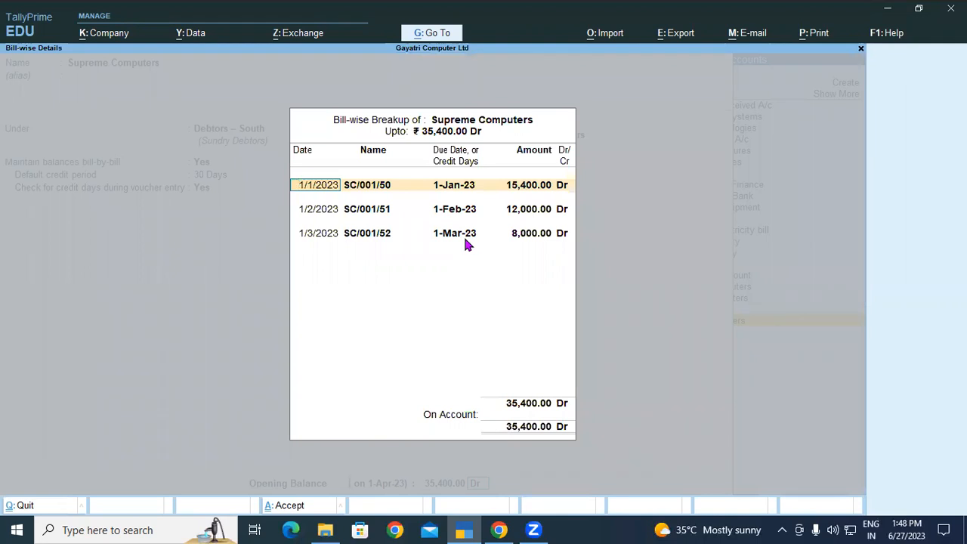
{"action": "key", "text": "ctrl+a"}
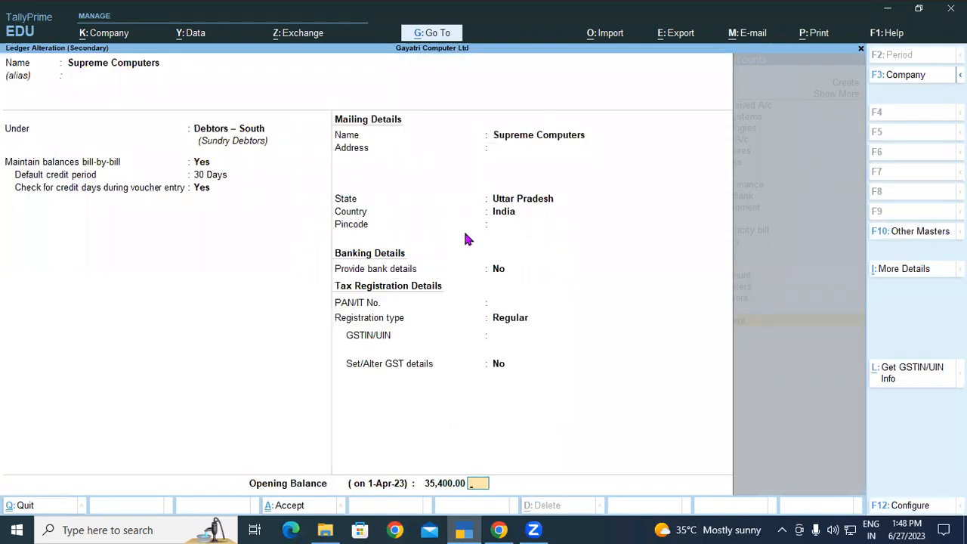
{"action": "key", "text": "ctrl+a"}
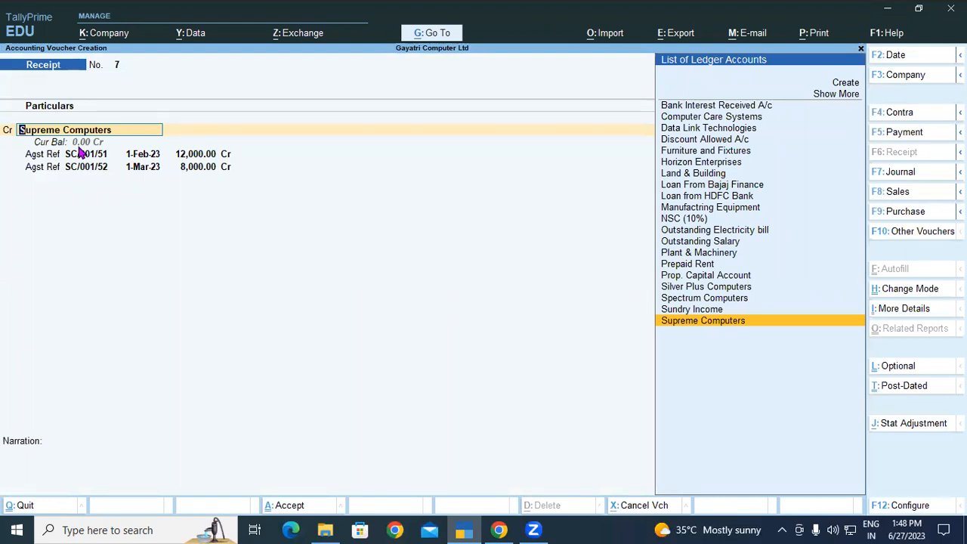
Discard the current receipt entry, restart it and credit Supreme Computers with 20000.
{"action": "key", "text": "BackSpace"}
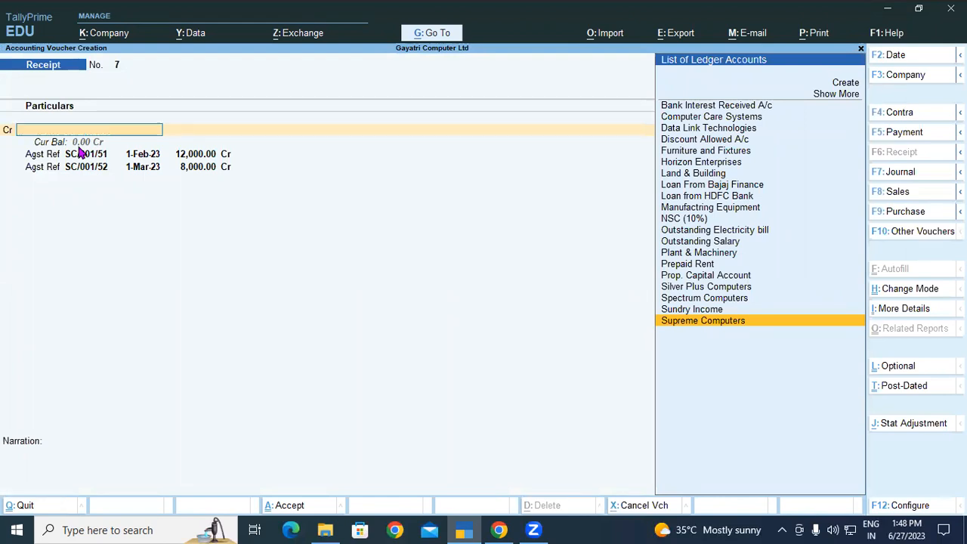
{"action": "key", "text": "Escape"}
{"action": "key", "text": "Return"}
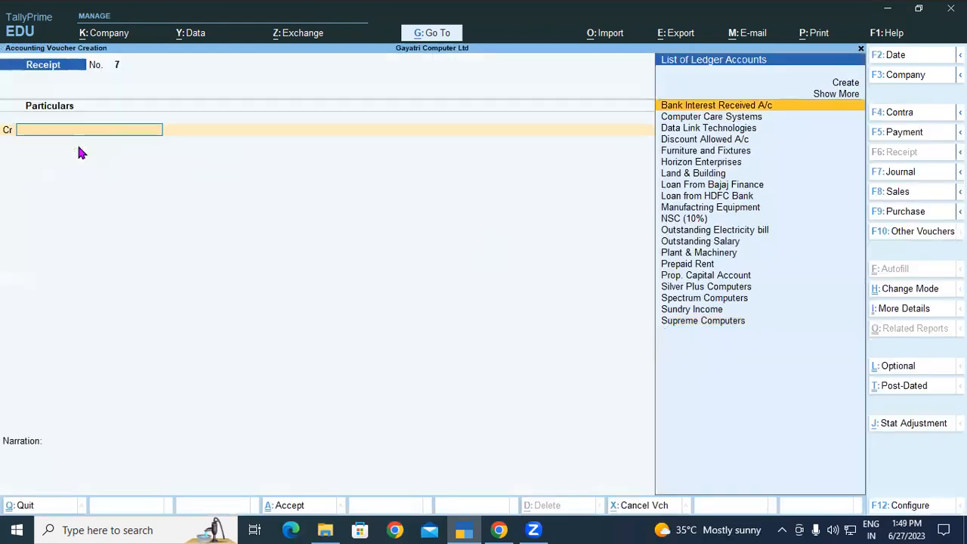
{"action": "type", "text": "su"}
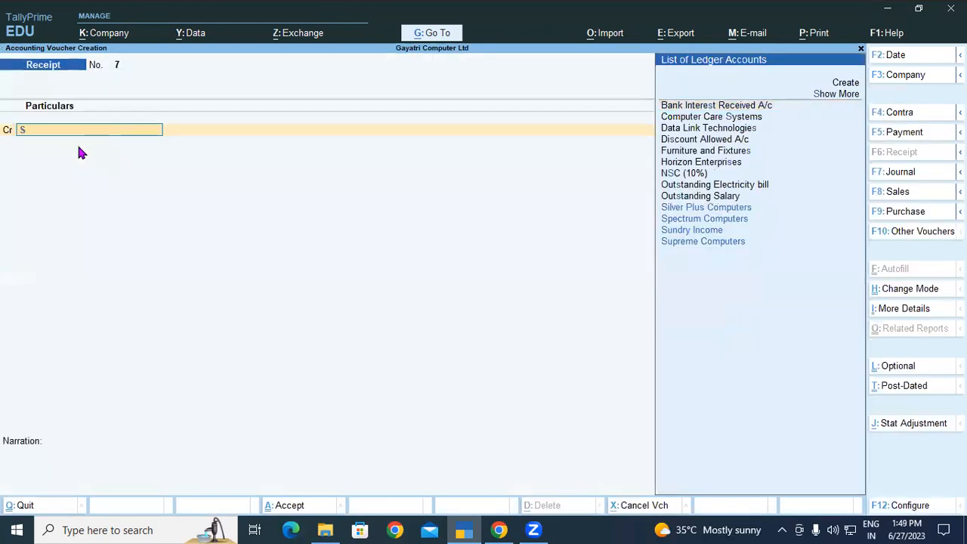
{"action": "type", "text": "p"}
{"action": "key", "text": "Return"}
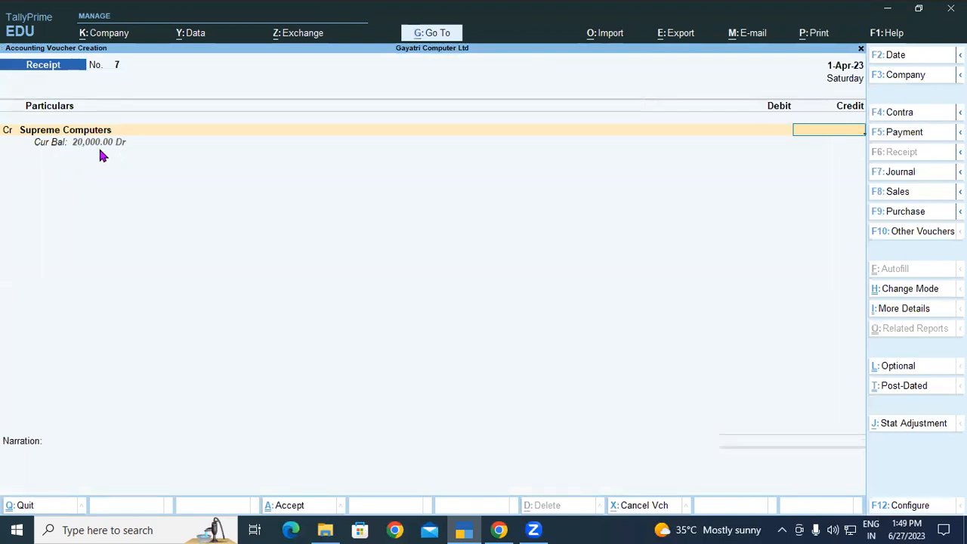
{"action": "type", "text": "20000"}
{"action": "key", "text": "Return"}
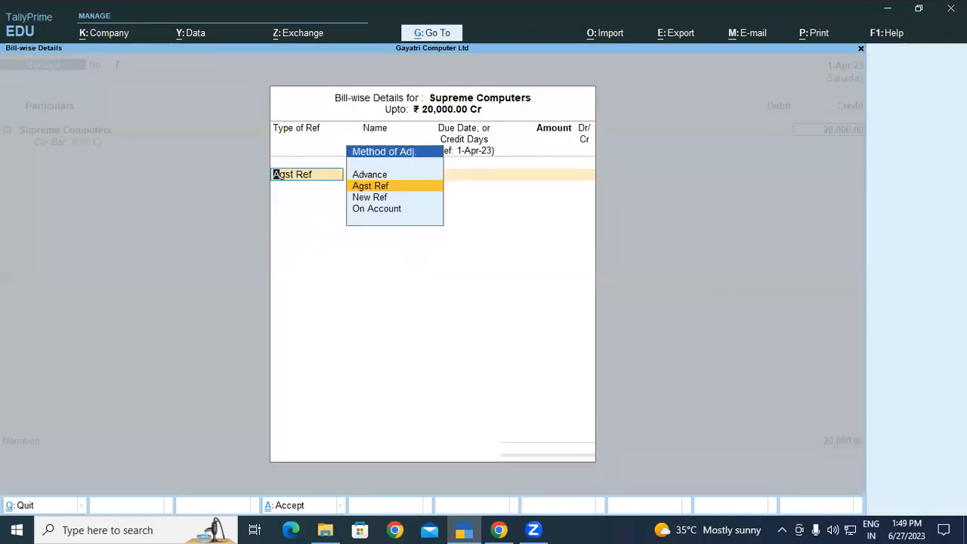
Allocate Supreme Computers' credit as Agst Ref to bills SC/001/51 for 12,000 and SC/001/52 for 8,000, and proceed to the debit ledger.
{"action": "key", "text": "Return"}
{"action": "key", "text": "Return"}
{"action": "key", "text": "Return"}
{"action": "key", "text": "Return"}
{"action": "key", "text": "Return"}
{"action": "key", "text": "Return"}
{"action": "key", "text": "Return"}
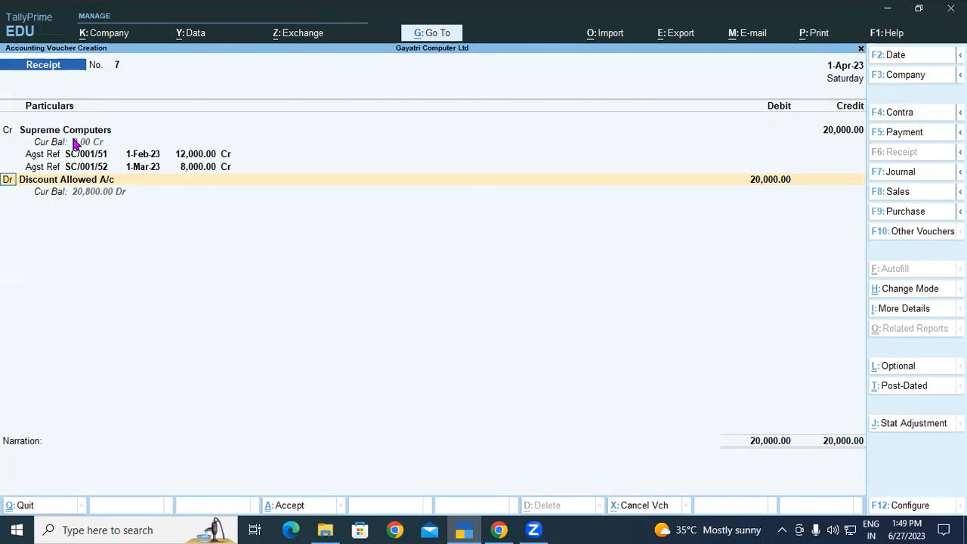
{"action": "key", "text": "Return"}
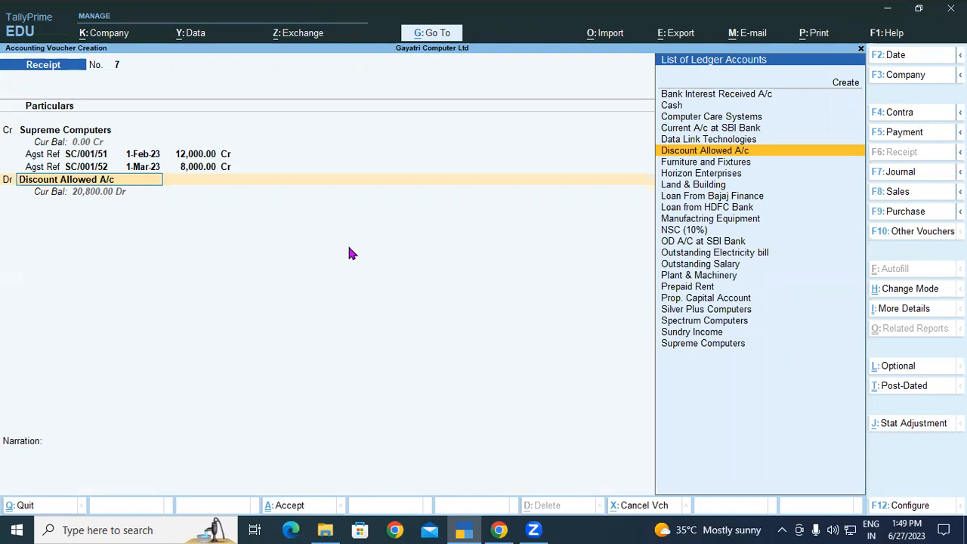
Switch to the PDF in Chrome, check example 7's cash discount percentage and voucher entries, and return to TallyPrime.
{"action": "key", "text": "alt+Tab"}
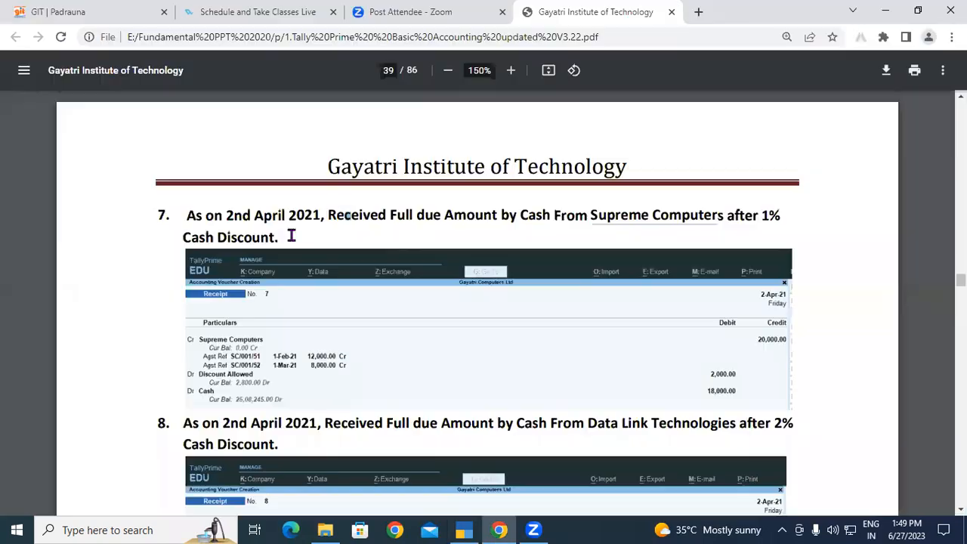
{"action": "left_click_drag", "start_coordinate": [186, 235], "coordinate": [224, 235]}
{"action": "left_click", "coordinate": [224, 235]}
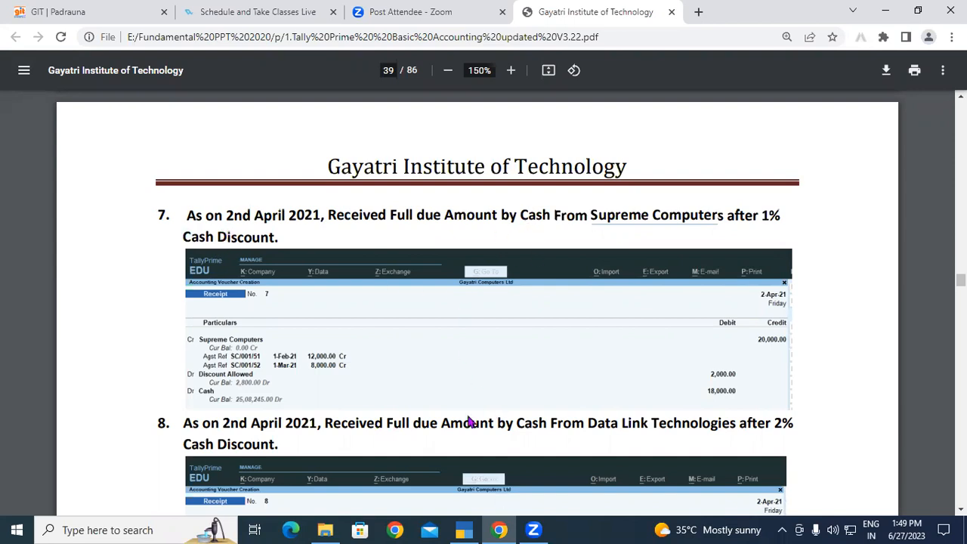
{"action": "key", "text": "alt+Tab"}
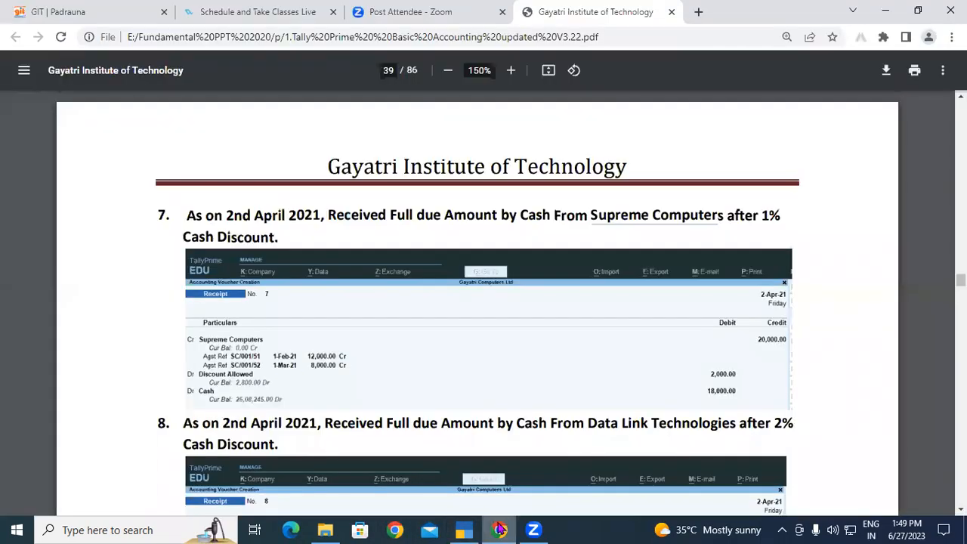
{"action": "left_click", "coordinate": [499, 530]}
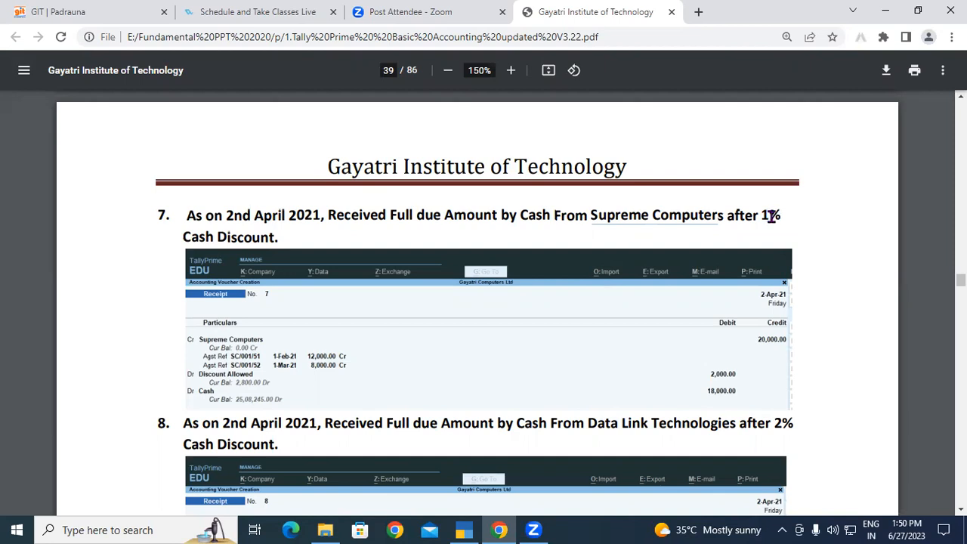
{"action": "double_click", "coordinate": [773, 216]}
{"action": "left_click", "coordinate": [770, 216]}
{"action": "left_click", "coordinate": [465, 530]}
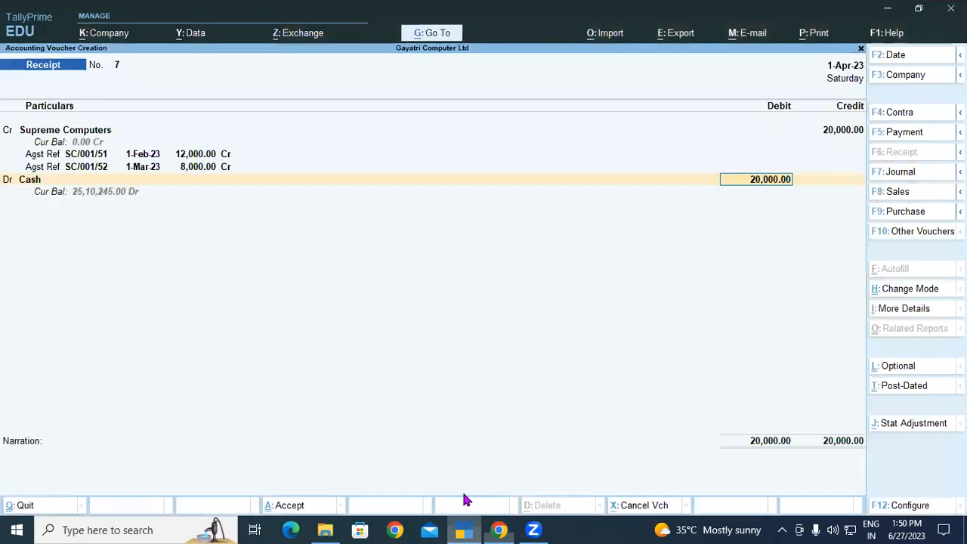
Work out the discount on the due amount in the calculator, trying 20000-10% and 20000*10/100.
{"action": "key", "text": "ctrl+n"}
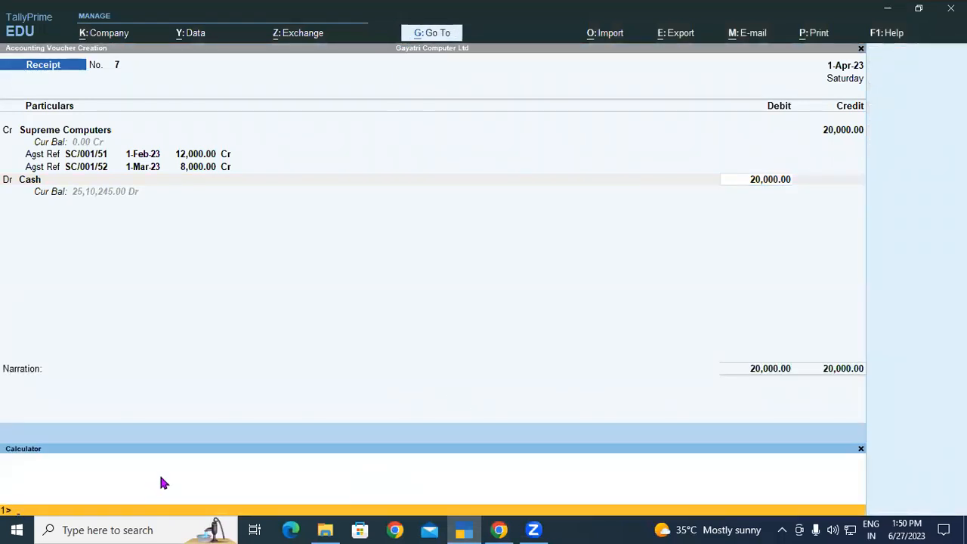
{"action": "type", "text": "20000-10%"}
{"action": "key", "text": "Return"}
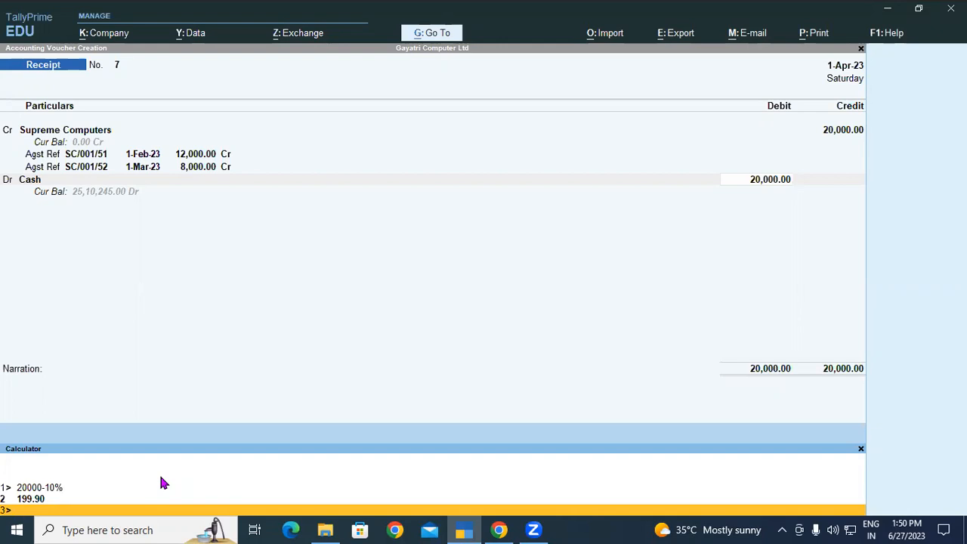
{"action": "key", "text": "Up"}
{"action": "key", "text": "Up"}
{"action": "key", "text": "Return"}
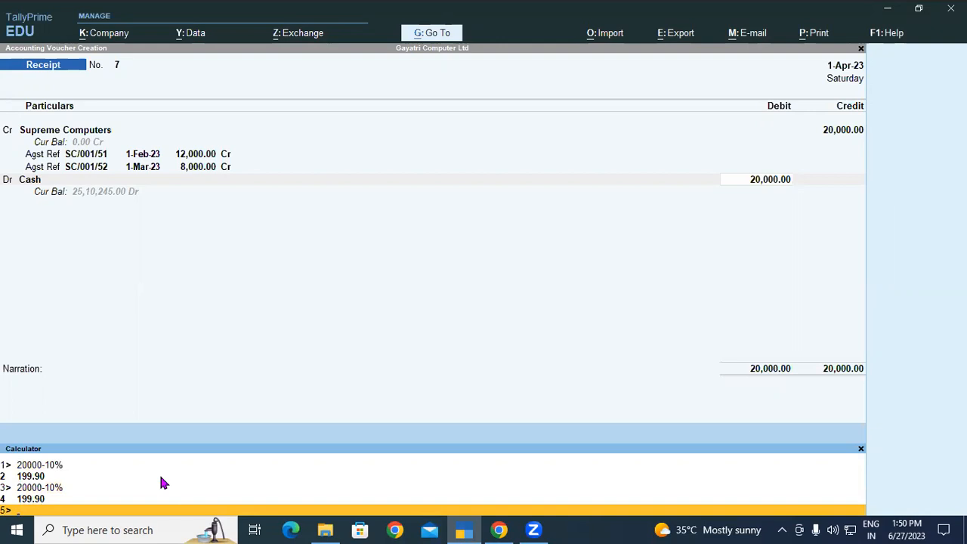
{"action": "type", "text": "20000*10/100"}
{"action": "key", "text": "Return"}
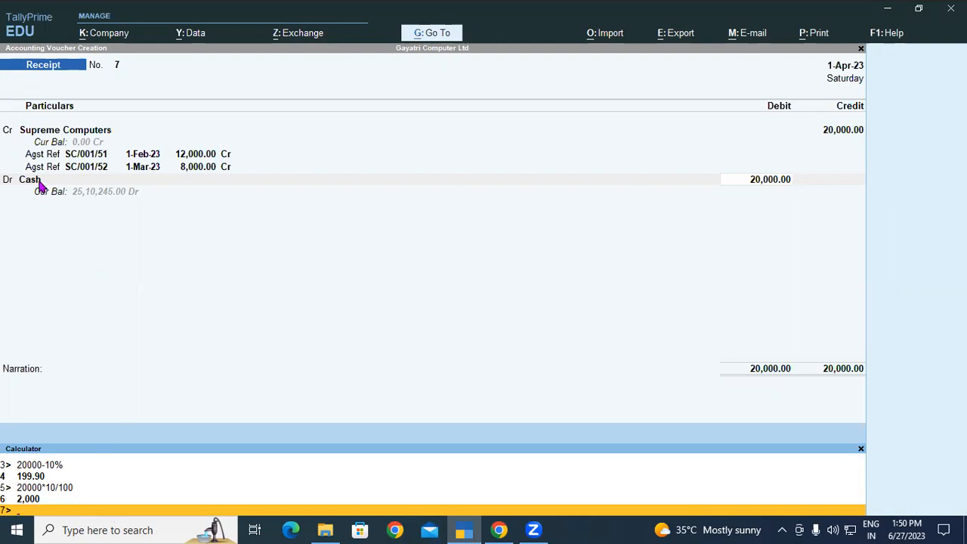
Replace the Cash debit ledger with Discount Allowed A/c and set its amount to 2000.
{"action": "left_click", "coordinate": [39, 182]}
{"action": "key", "text": "Down"}
{"action": "key", "text": "Down"}
{"action": "key", "text": "Down"}
{"action": "key", "text": "Down"}
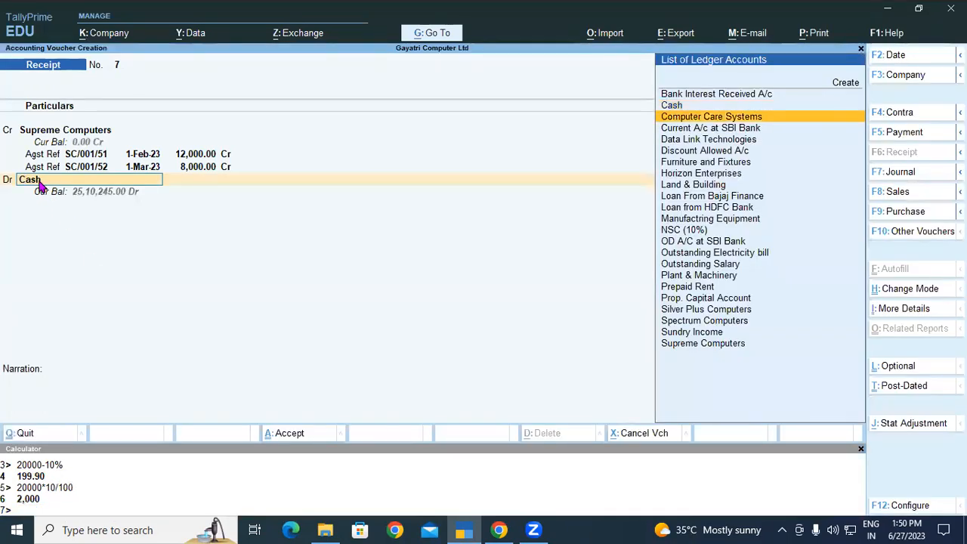
{"action": "key", "text": "Return"}
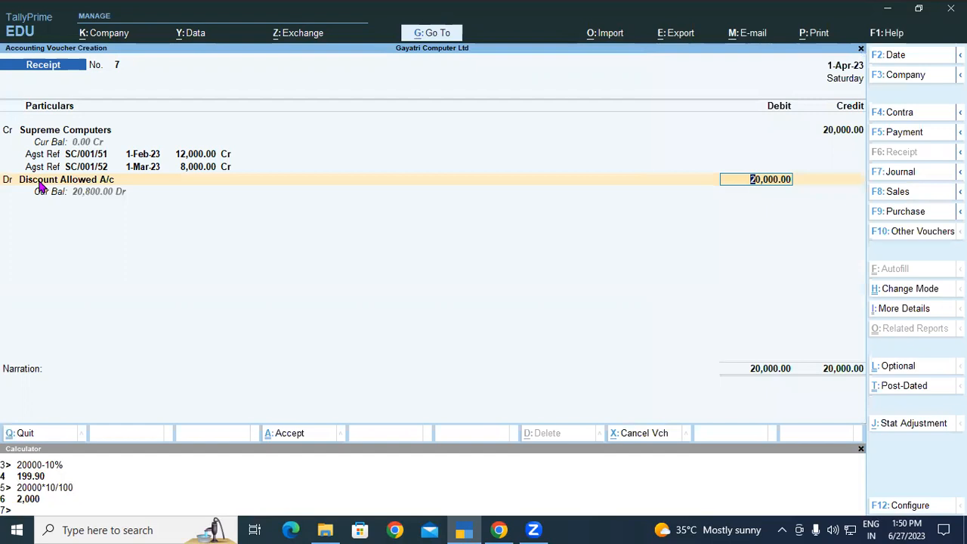
{"action": "type", "text": "2000"}
{"action": "key", "text": "Return"}
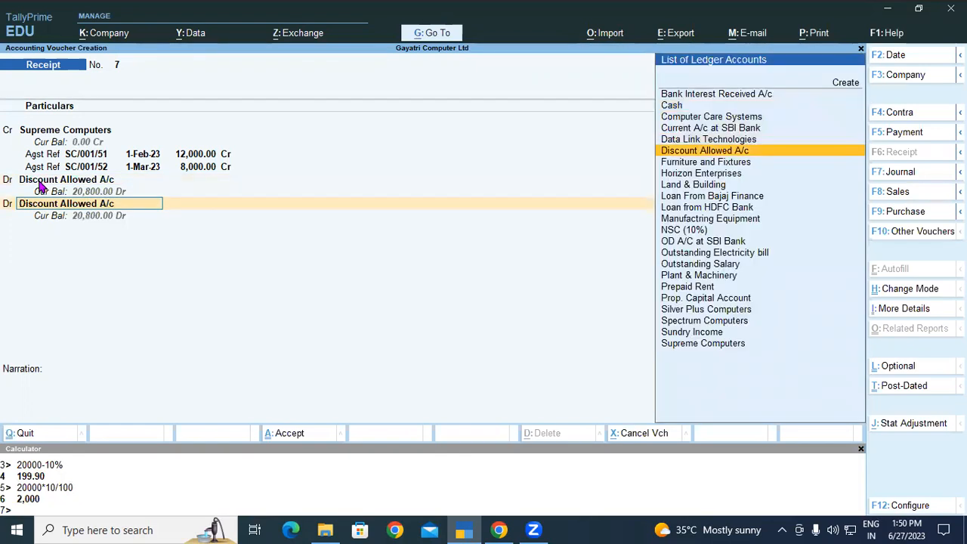
Debit Cash with the remaining 18,000 on the second debit line and close the calculator.
{"action": "key", "text": "Up"}
{"action": "key", "text": "Up"}
{"action": "key", "text": "Up"}
{"action": "key", "text": "Up"}
{"action": "key", "text": "Return"}
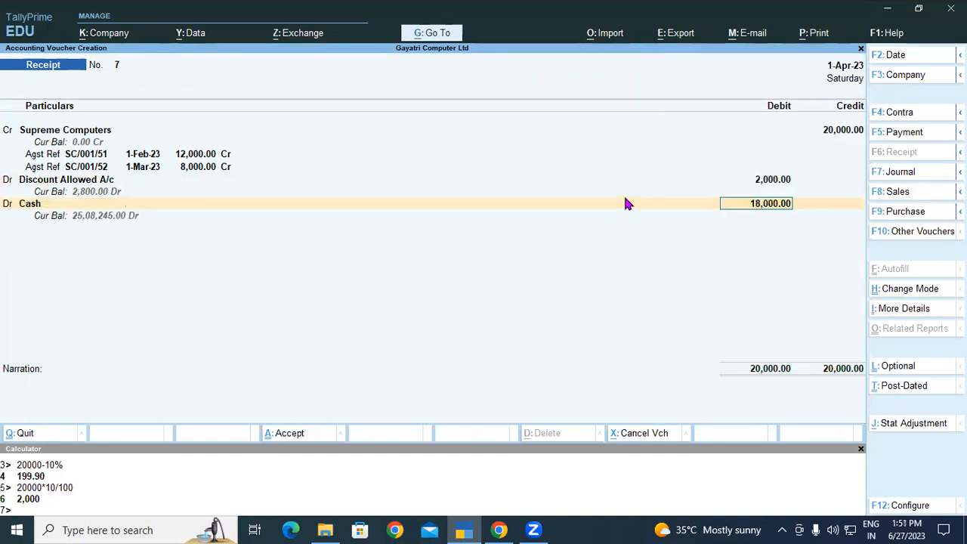
{"action": "left_click", "coordinate": [861, 450]}
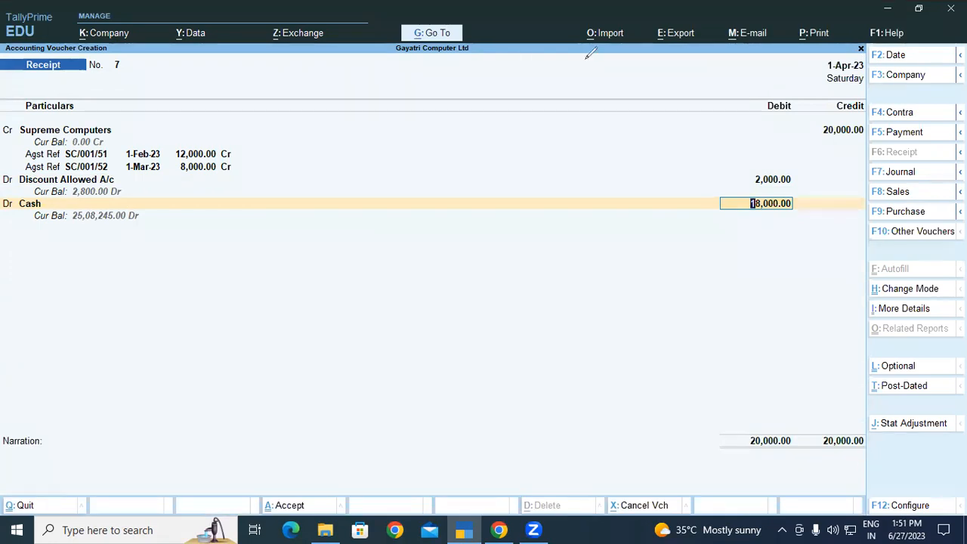
{"action": "left_click", "coordinate": [167, 270]}
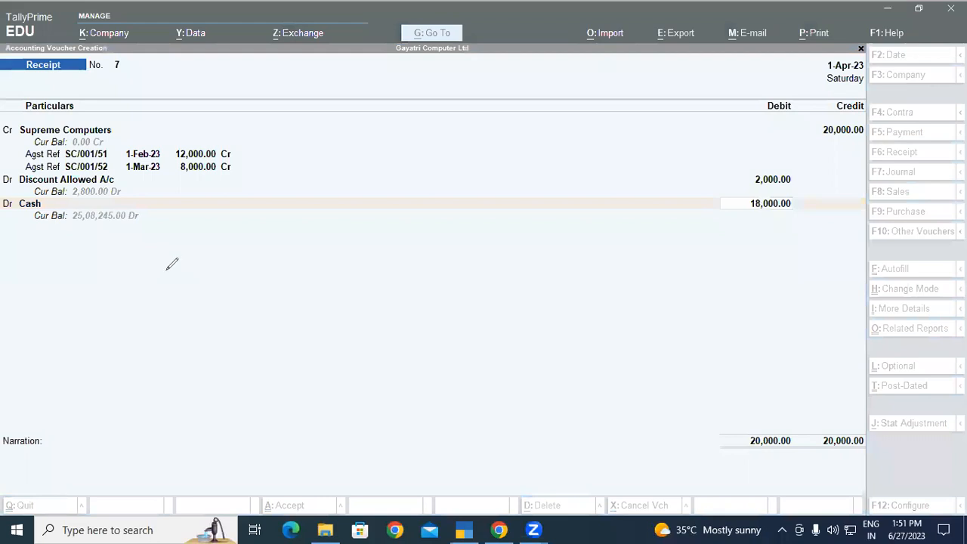
{"action": "mouse_move", "coordinate": [160, 287]}
{"action": "left_mouse_down"}
{"action": "mouse_move", "coordinate": [181, 312]}
{"action": "mouse_move", "coordinate": [195, 305]}
{"action": "left_mouse_up"}
{"action": "mouse_move", "coordinate": [211, 269]}
{"action": "left_mouse_down"}
{"action": "mouse_move", "coordinate": [243, 265]}
{"action": "mouse_move", "coordinate": [259, 239]}
{"action": "mouse_move", "coordinate": [252, 249]}
{"action": "mouse_move", "coordinate": [270, 239]}
{"action": "left_mouse_up"}
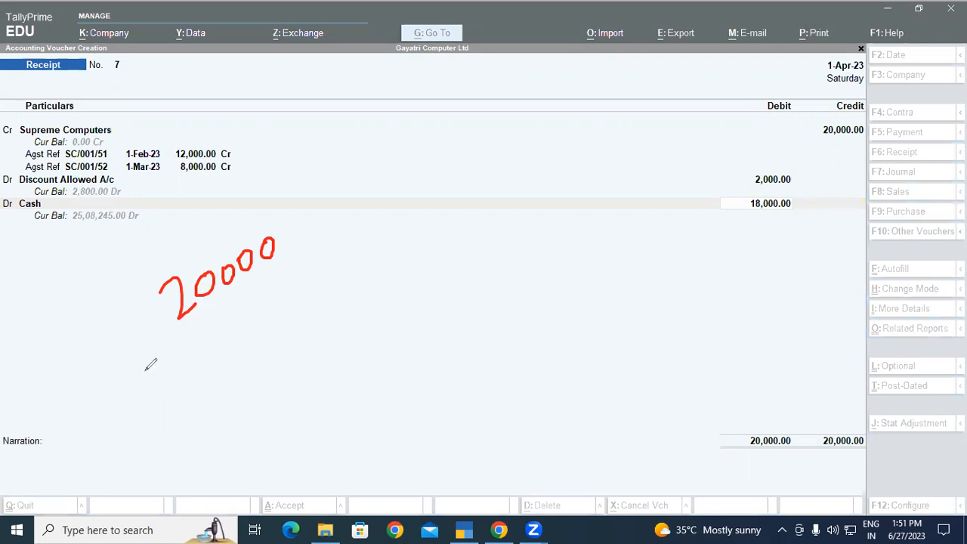
{"action": "left_click_drag", "start_coordinate": [309, 206], "coordinate": [293, 253]}
{"action": "left_click_drag", "start_coordinate": [288, 218], "coordinate": [313, 236]}
{"action": "mouse_move", "coordinate": [332, 201]}
{"action": "left_mouse_down"}
{"action": "mouse_move", "coordinate": [335, 219]}
{"action": "mouse_move", "coordinate": [355, 195]}
{"action": "left_mouse_up"}
{"action": "left_click_drag", "start_coordinate": [394, 151], "coordinate": [387, 231]}
{"action": "mouse_move", "coordinate": [404, 172]}
{"action": "left_mouse_down"}
{"action": "mouse_move", "coordinate": [406, 195]}
{"action": "mouse_move", "coordinate": [421, 170]}
{"action": "mouse_move", "coordinate": [443, 175]}
{"action": "mouse_move", "coordinate": [444, 160]}
{"action": "mouse_move", "coordinate": [506, 131]}
{"action": "mouse_move", "coordinate": [519, 142]}
{"action": "mouse_move", "coordinate": [547, 128]}
{"action": "mouse_move", "coordinate": [583, 81]}
{"action": "mouse_move", "coordinate": [540, 148]}
{"action": "left_mouse_up"}
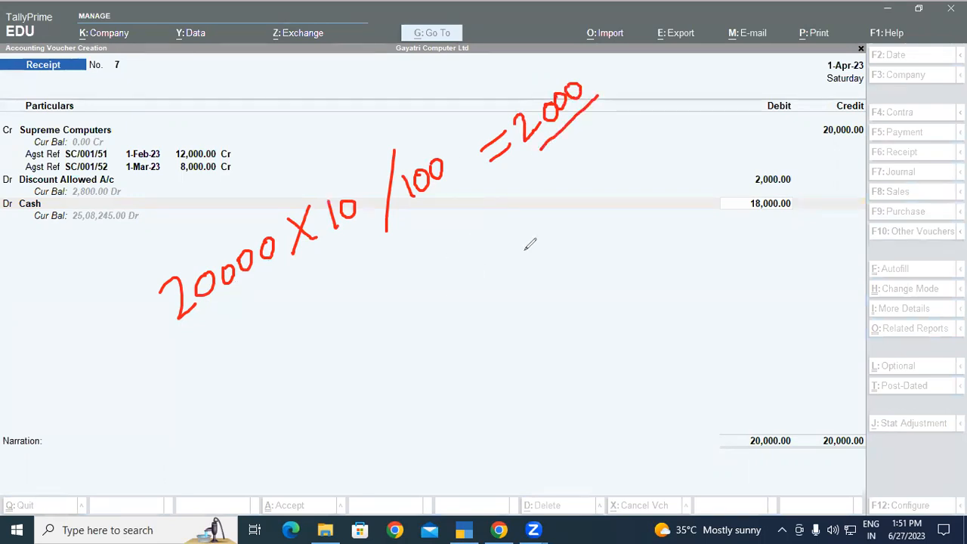
{"action": "left_click_drag", "start_coordinate": [423, 310], "coordinate": [433, 349]}
{"action": "mouse_move", "coordinate": [449, 298]}
{"action": "left_mouse_down"}
{"action": "mouse_move", "coordinate": [447, 320]}
{"action": "mouse_move", "coordinate": [450, 298]}
{"action": "mouse_move", "coordinate": [477, 297]}
{"action": "mouse_move", "coordinate": [470, 293]}
{"action": "mouse_move", "coordinate": [517, 266]}
{"action": "left_mouse_up"}
{"action": "left_click_drag", "start_coordinate": [429, 368], "coordinate": [545, 284]}
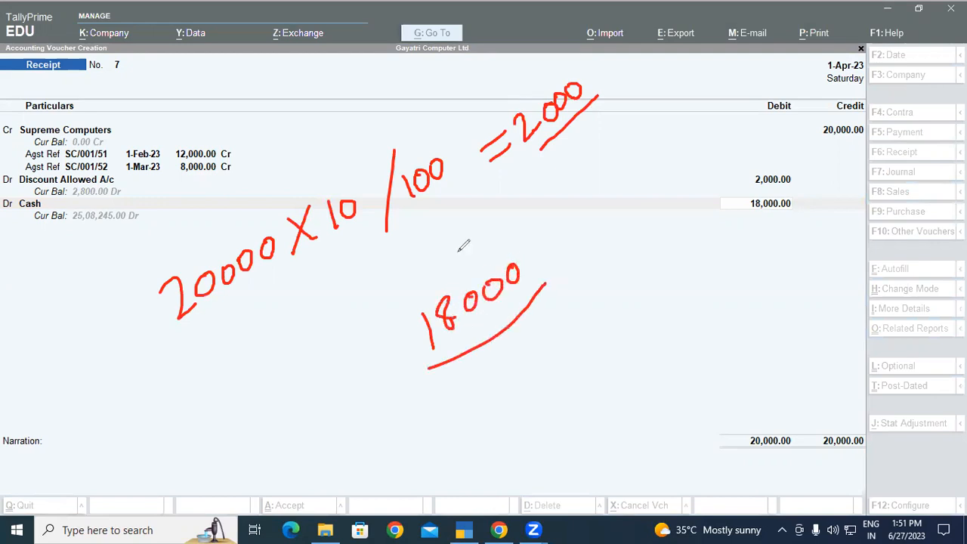
{"action": "left_click_drag", "start_coordinate": [809, 145], "coordinate": [845, 142]}
{"action": "left_click_drag", "start_coordinate": [752, 175], "coordinate": [787, 170]}
{"action": "mouse_move", "coordinate": [737, 198]}
{"action": "left_mouse_down"}
{"action": "mouse_move", "coordinate": [738, 209]}
{"action": "mouse_move", "coordinate": [742, 189]}
{"action": "mouse_move", "coordinate": [794, 185]}
{"action": "mouse_move", "coordinate": [799, 215]}
{"action": "mouse_move", "coordinate": [744, 214]}
{"action": "left_mouse_up"}
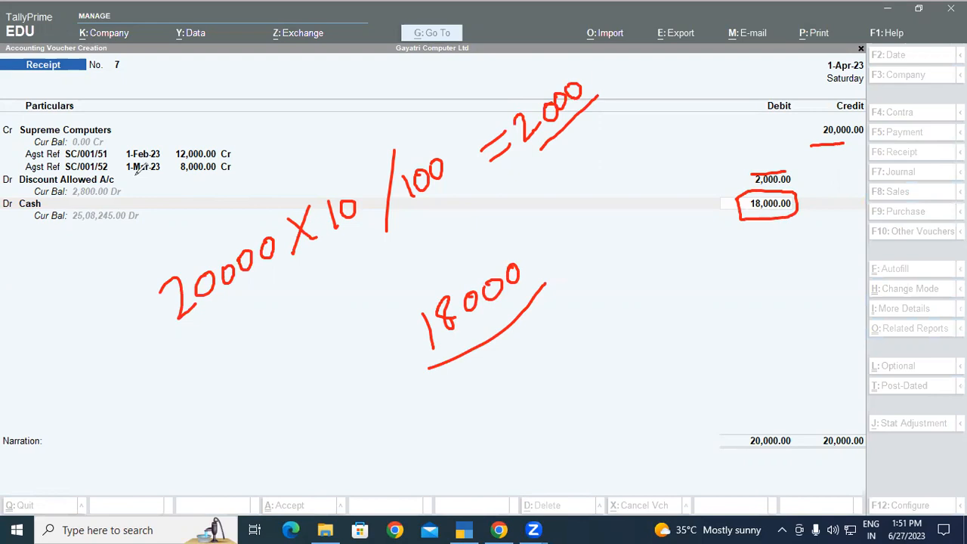
{"action": "mouse_move", "coordinate": [167, 104]}
{"action": "left_mouse_down"}
{"action": "mouse_move", "coordinate": [183, 123]}
{"action": "mouse_move", "coordinate": [180, 134]}
{"action": "left_mouse_up"}
{"action": "mouse_move", "coordinate": [198, 100]}
{"action": "left_mouse_down"}
{"action": "mouse_move", "coordinate": [190, 132]}
{"action": "mouse_move", "coordinate": [214, 101]}
{"action": "mouse_move", "coordinate": [223, 116]}
{"action": "left_mouse_up"}
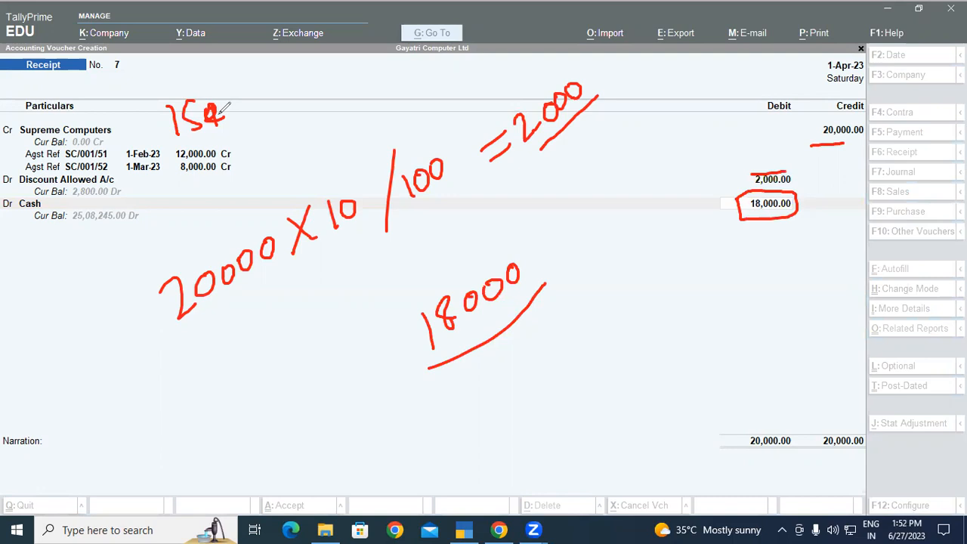
{"action": "mouse_move", "coordinate": [235, 99]}
{"action": "left_mouse_down"}
{"action": "mouse_move", "coordinate": [247, 112]}
{"action": "mouse_move", "coordinate": [256, 88]}
{"action": "left_mouse_up"}
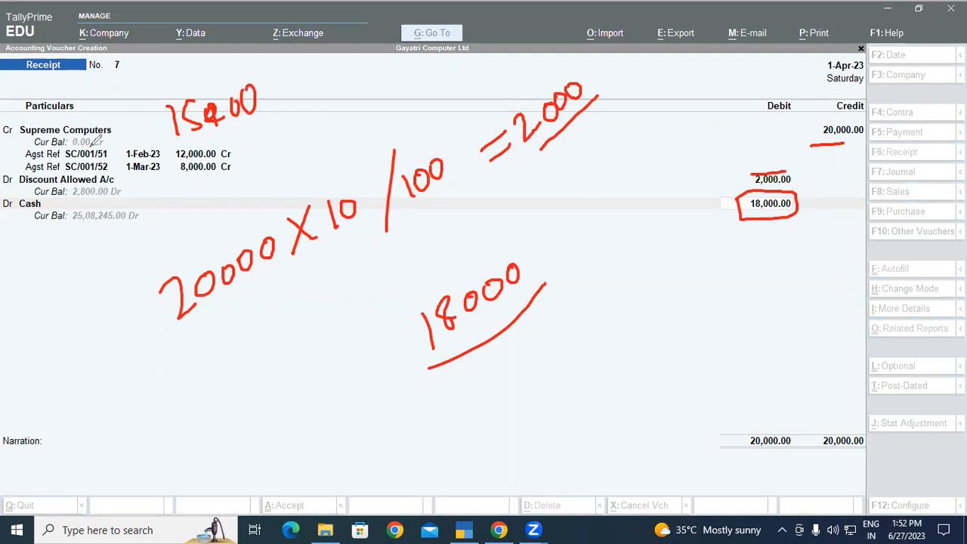
Clear the screen annotations and accept Supreme Computers' receipt voucher 7.
{"action": "mouse_move", "coordinate": [120, 135]}
{"action": "left_mouse_down"}
{"action": "mouse_move", "coordinate": [107, 140]}
{"action": "mouse_move", "coordinate": [118, 138]}
{"action": "left_mouse_up"}
{"action": "key", "text": "Escape"}
{"action": "left_click", "coordinate": [802, 212]}
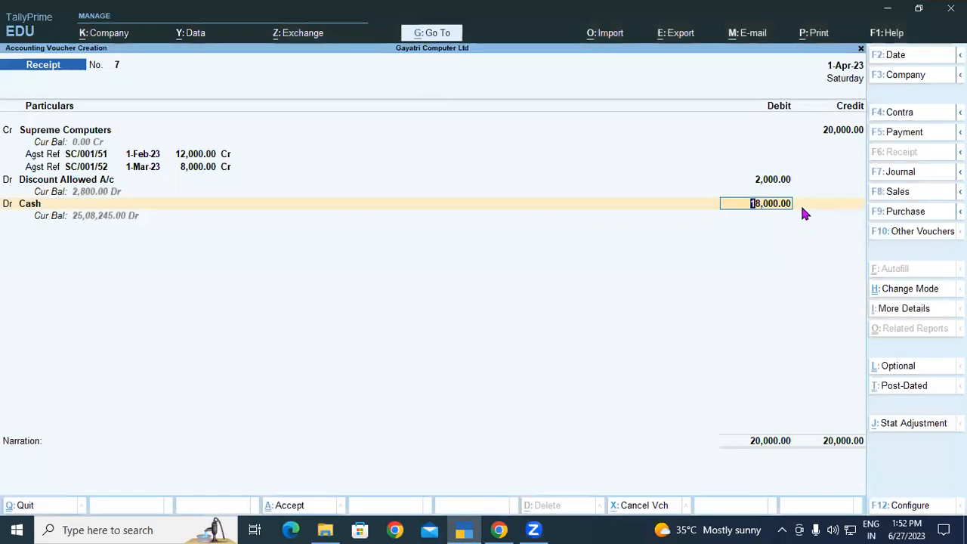
{"action": "key", "text": "ctrl+a"}
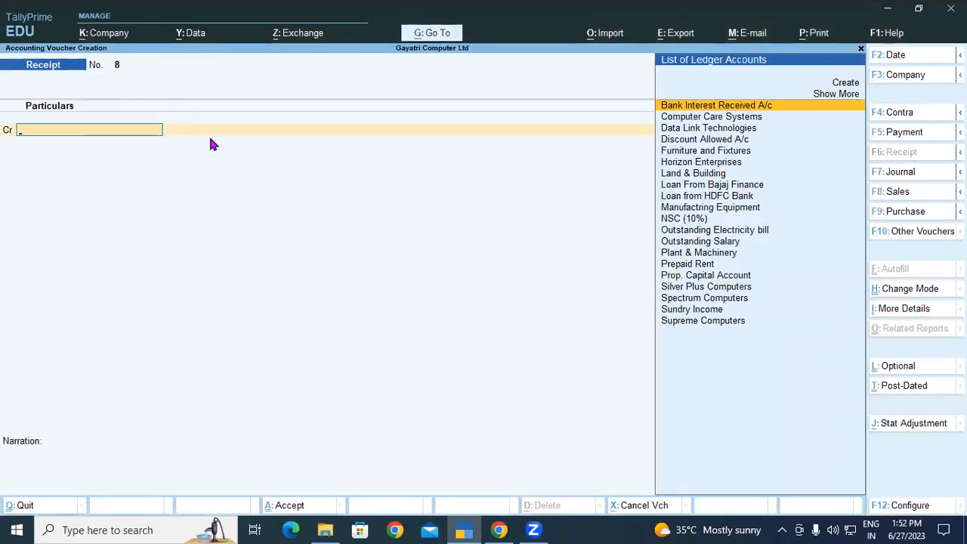
Switch to the PDF in Chrome, read example 8's party, due amount and cash discount, and return to TallyPrime with the calculator open.
{"action": "left_click", "coordinate": [499, 529]}
{"action": "scroll", "coordinate": [362, 353], "scroll_direction": "down", "scroll_amount": 5}
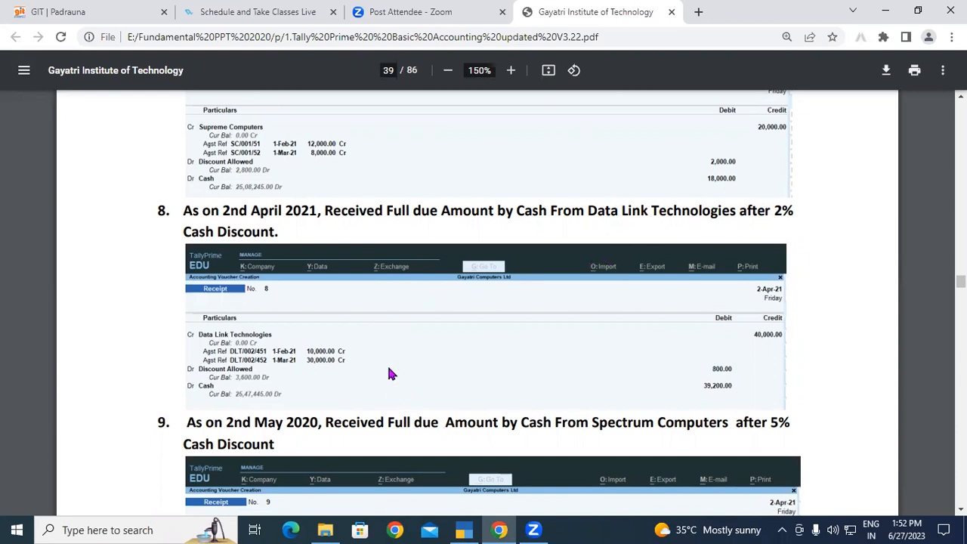
{"action": "key", "text": "ctrl+n"}
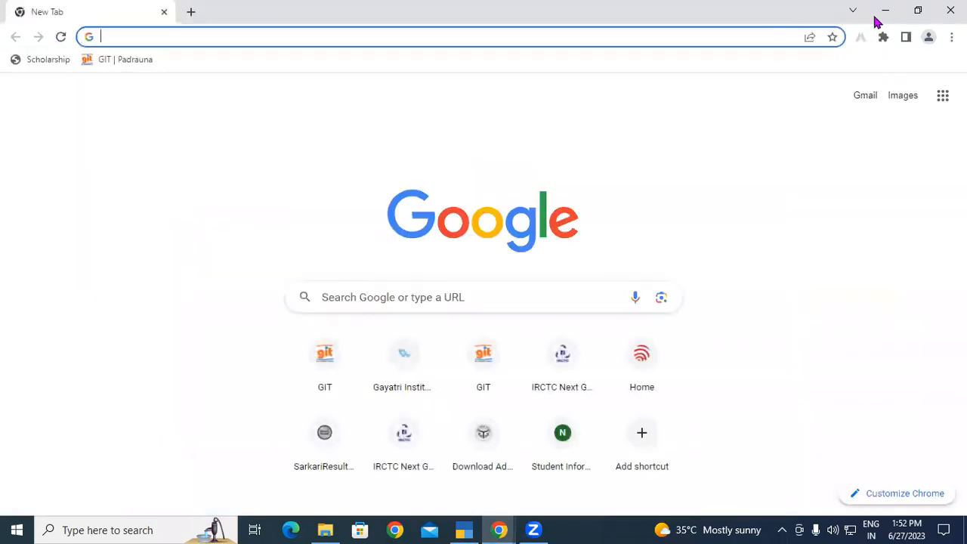
{"action": "left_click", "coordinate": [886, 11]}
{"action": "left_click", "coordinate": [462, 530]}
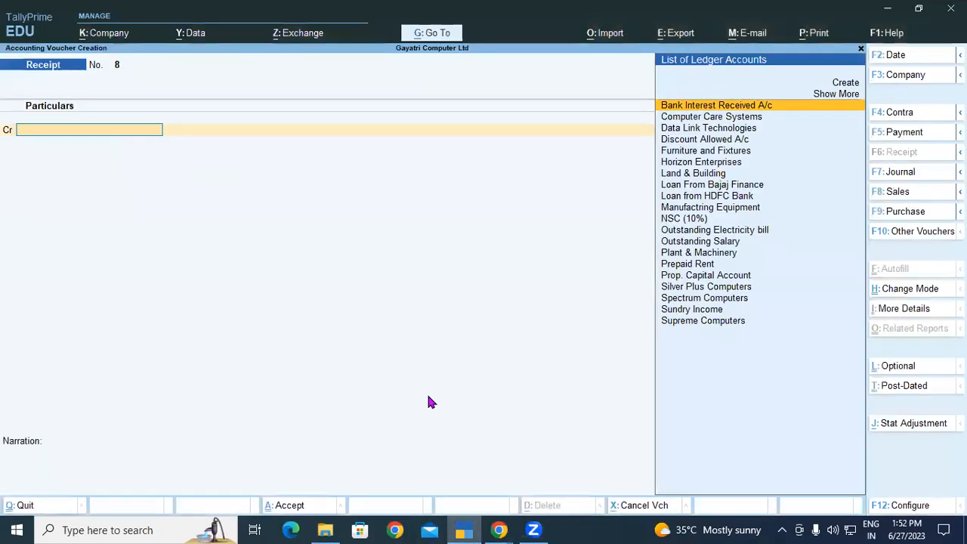
{"action": "key", "text": "ctrl+n"}
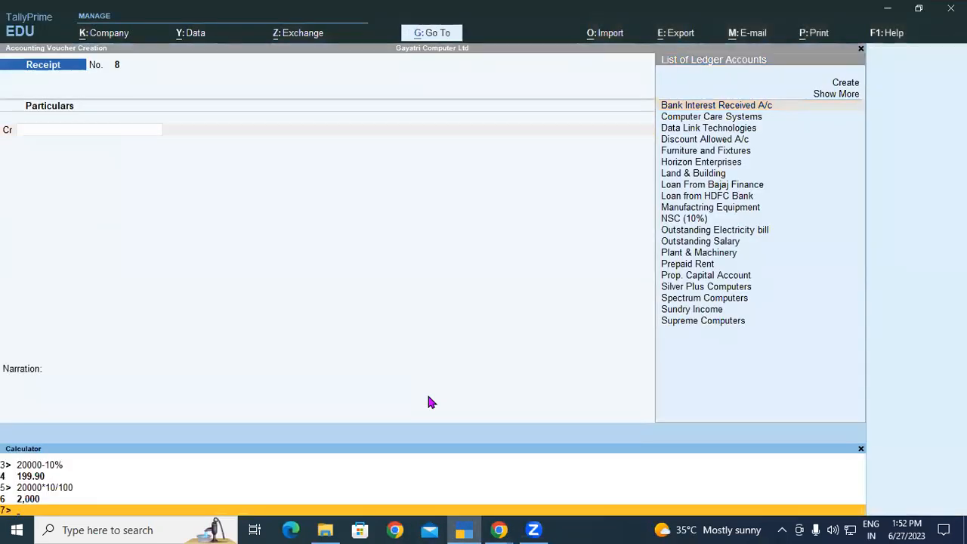
{"action": "left_click", "coordinate": [498, 529]}
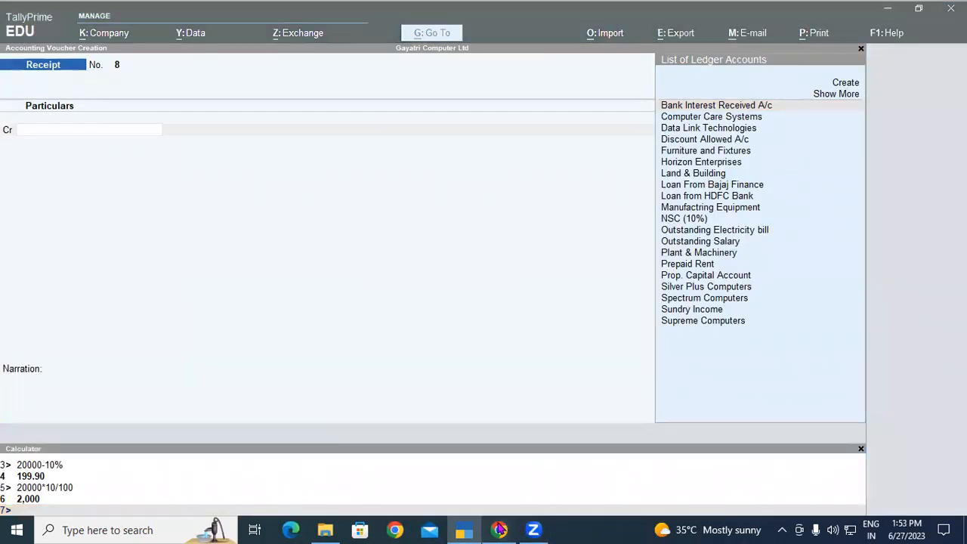
{"action": "left_click", "coordinate": [498, 530]}
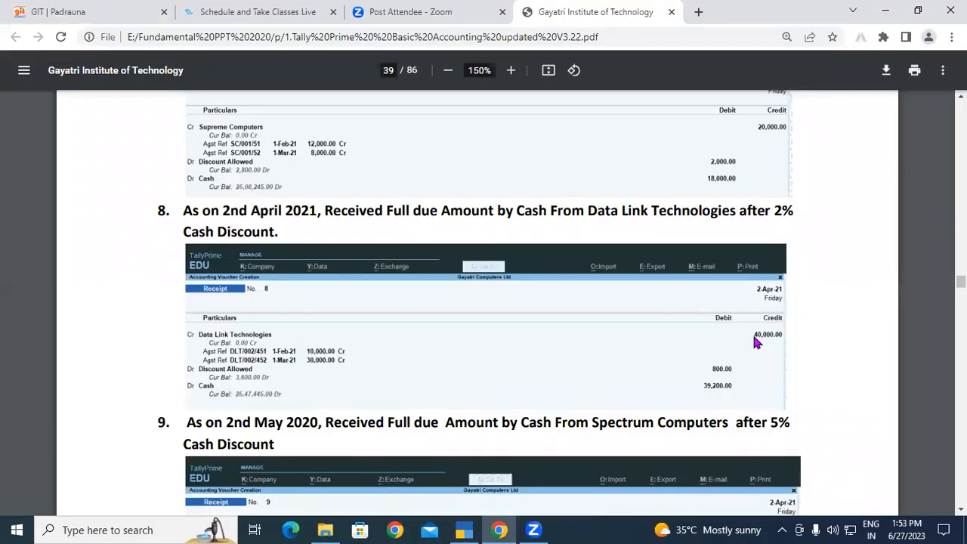
{"action": "left_click", "coordinate": [326, 529]}
{"action": "left_click", "coordinate": [463, 529]}
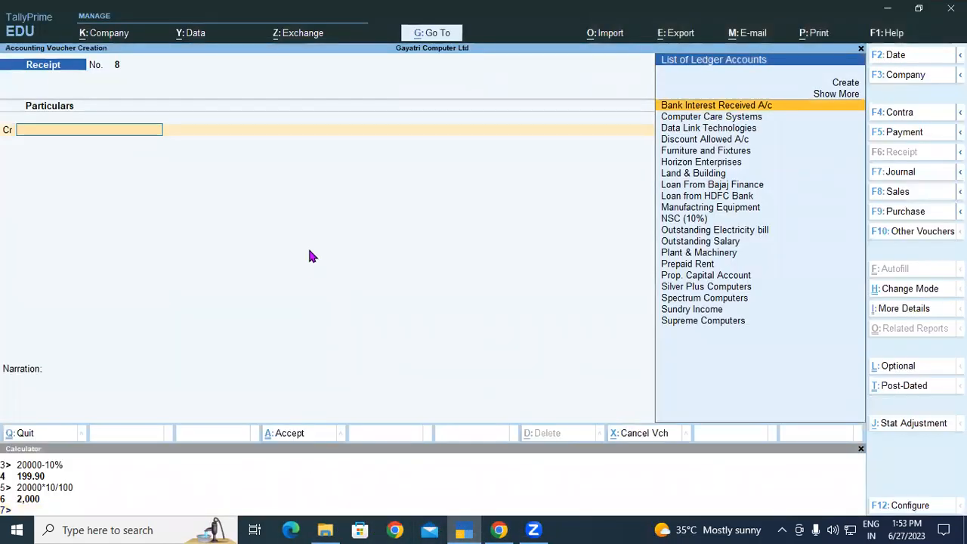
Leave the voucher, open the outstanding bills receivable report and examine the pending bills of Data Link Technologies.
{"action": "key", "text": "Escape"}
{"action": "key", "text": "Escape"}
{"action": "key", "text": "n"}
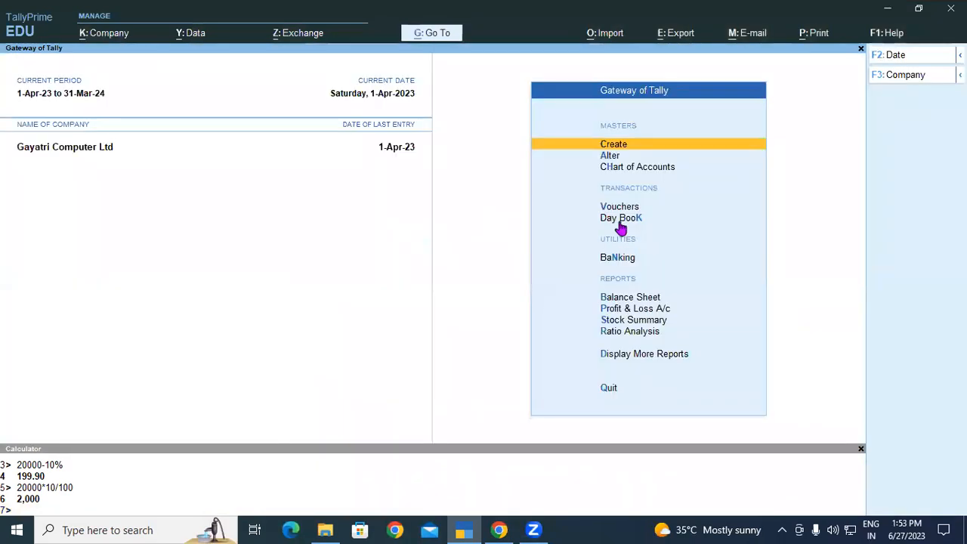
{"action": "left_click", "coordinate": [615, 357]}
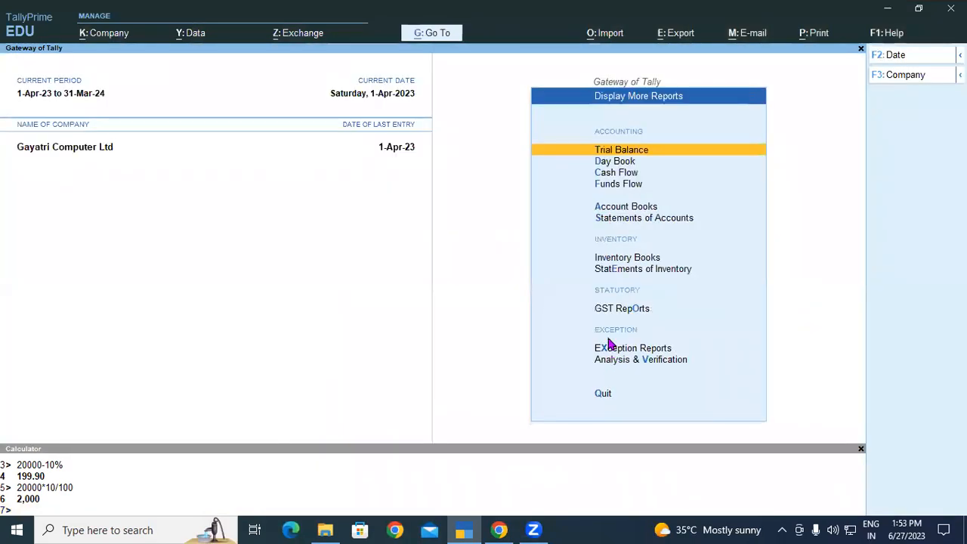
{"action": "left_click", "coordinate": [618, 219]}
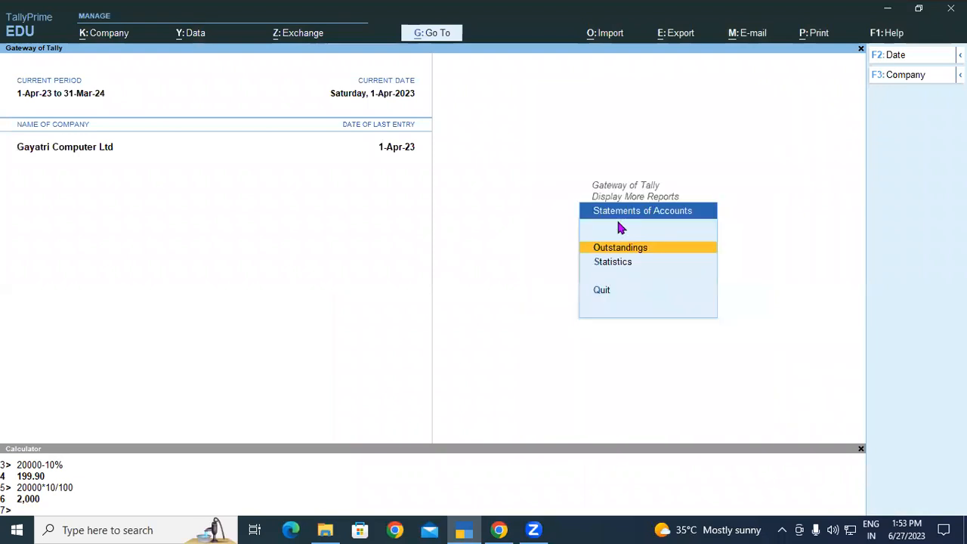
{"action": "left_click", "coordinate": [617, 249]}
{"action": "key", "text": "Return"}
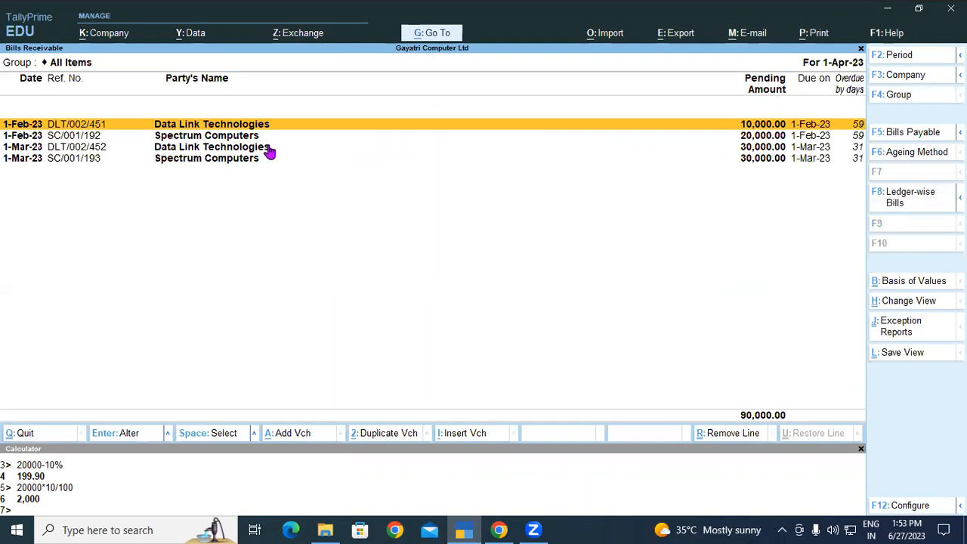
{"action": "left_click", "coordinate": [220, 147]}
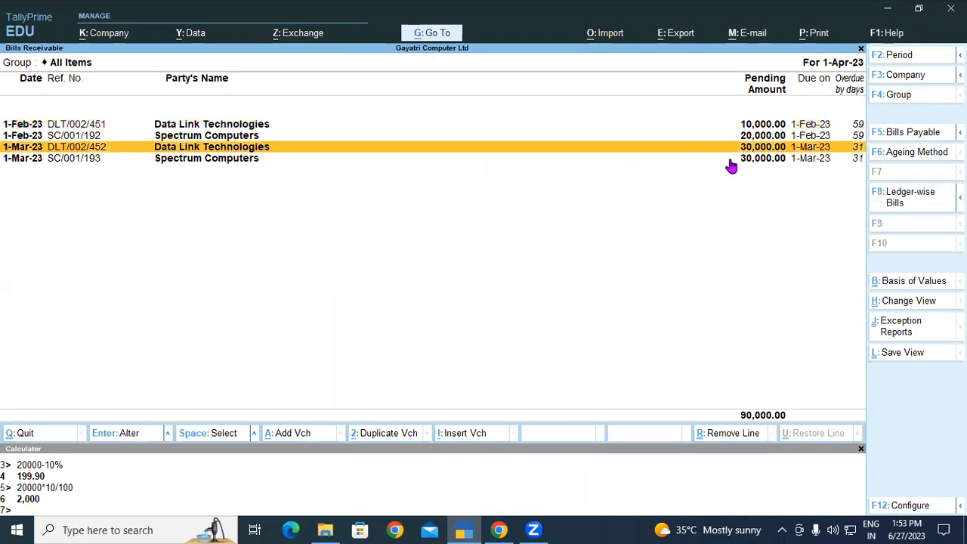
{"action": "left_click", "coordinate": [273, 126]}
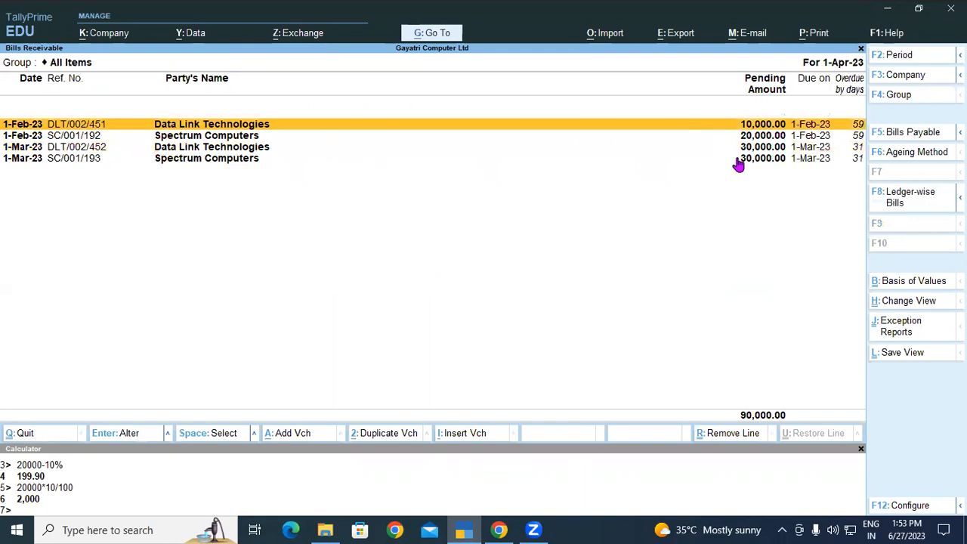
Work out the discount as 40000*2/100 in the calculator and check the discount percentage against example 8 in the PDF.
{"action": "left_click", "coordinate": [43, 512]}
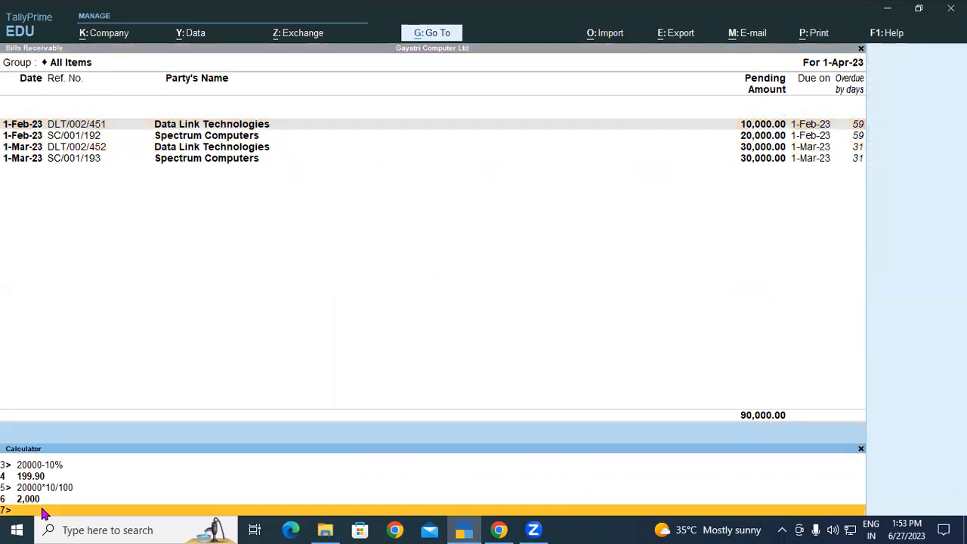
{"action": "type", "text": "40000"}
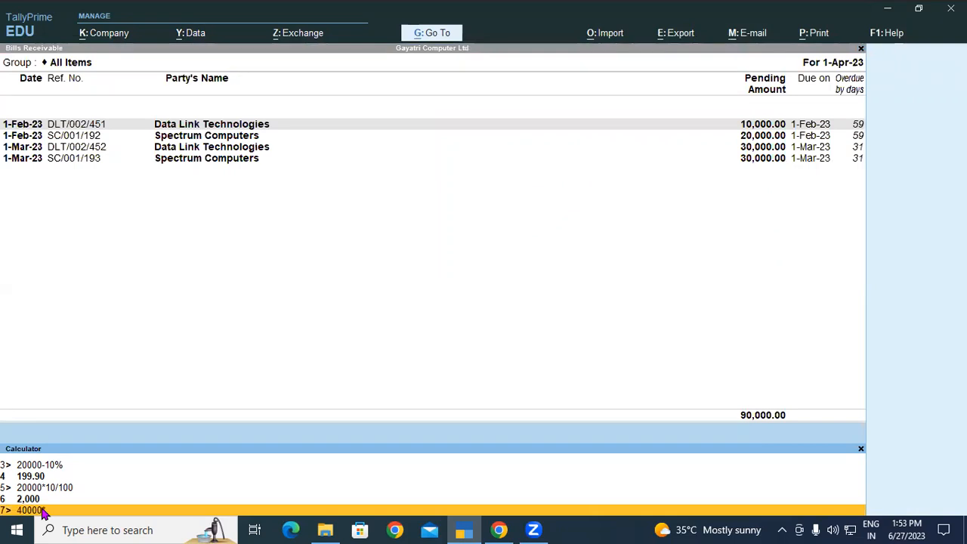
{"action": "type", "text": "*2/100"}
{"action": "key", "text": "Return"}
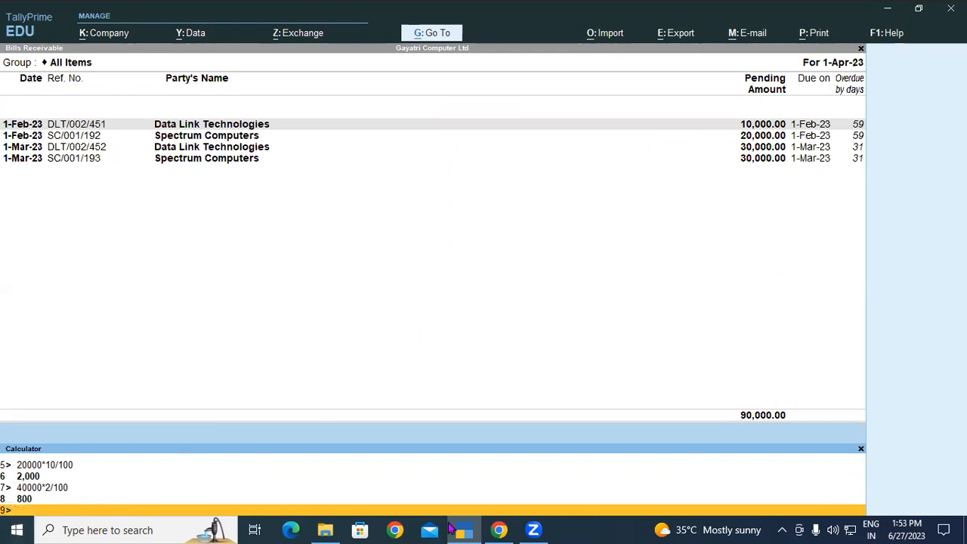
{"action": "left_click", "coordinate": [498, 529]}
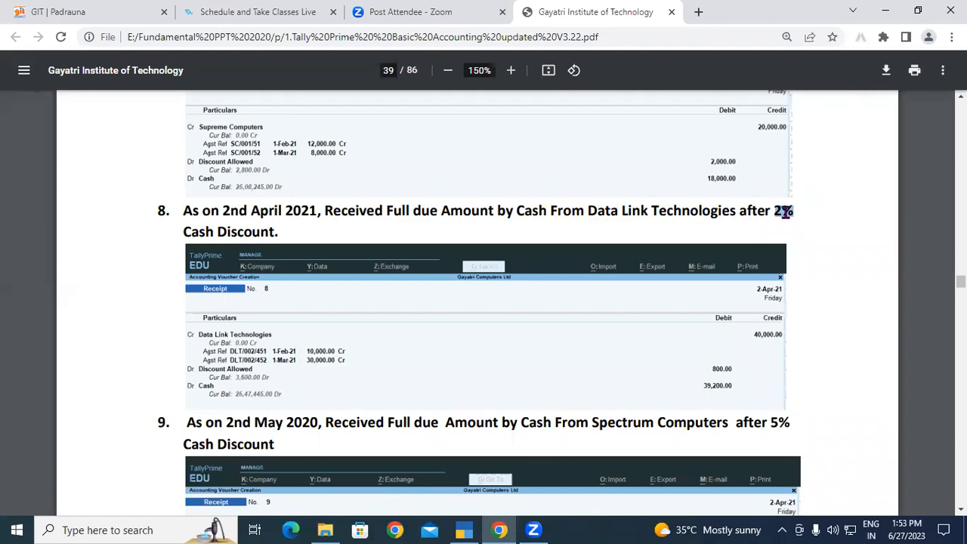
{"action": "left_click", "coordinate": [458, 528]}
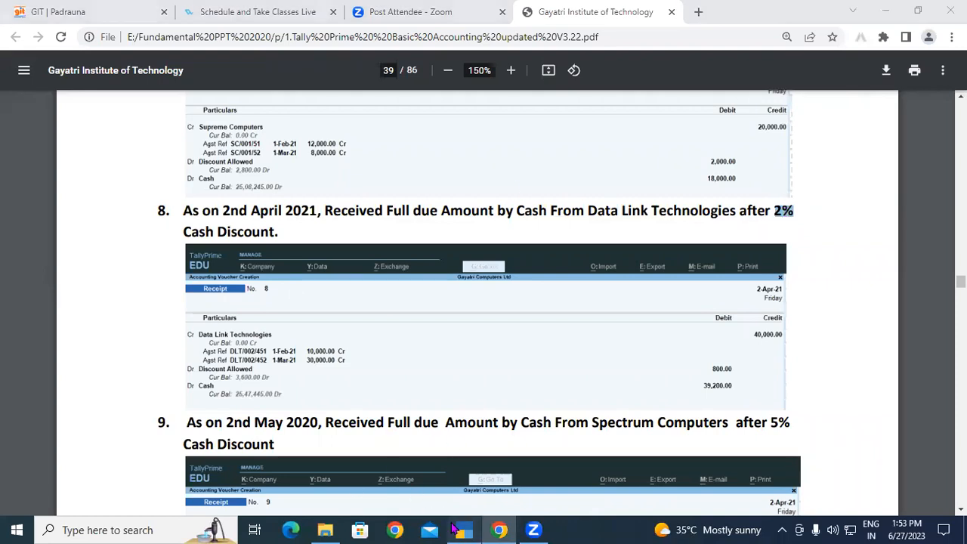
Leave the bills receivable report, close the calculator and open a new receipt voucher.
{"action": "key", "text": "Escape"}
{"action": "key", "text": "Escape"}
{"action": "key", "text": "Escape"}
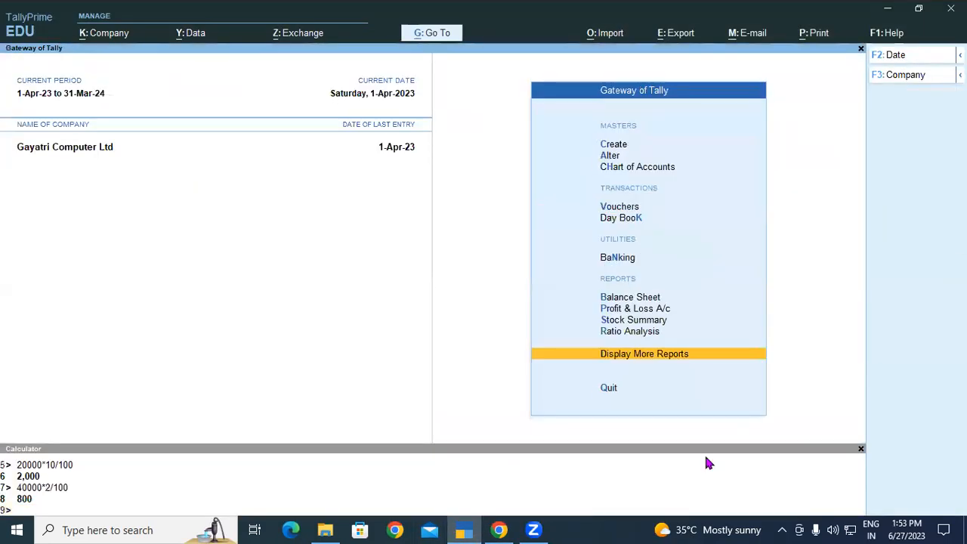
{"action": "left_click", "coordinate": [860, 449]}
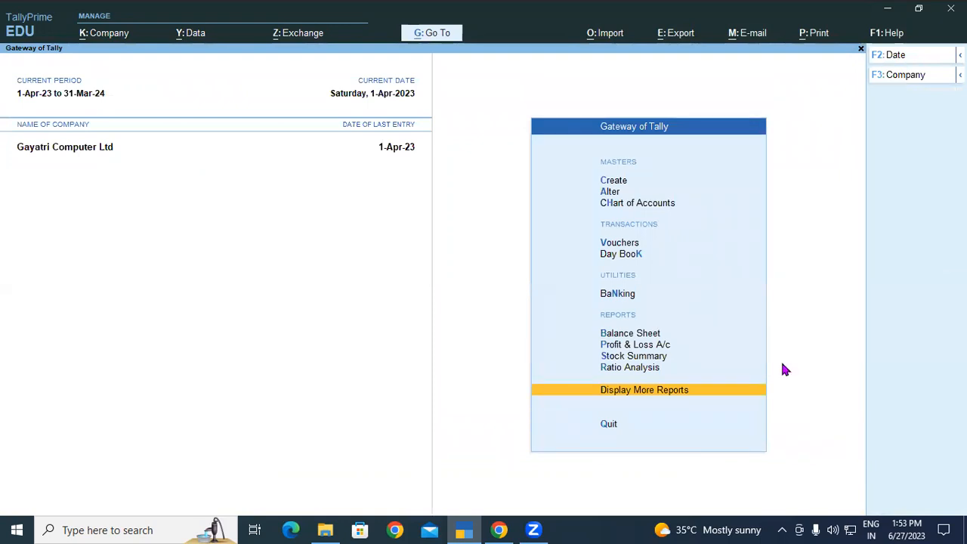
{"action": "left_click", "coordinate": [618, 245]}
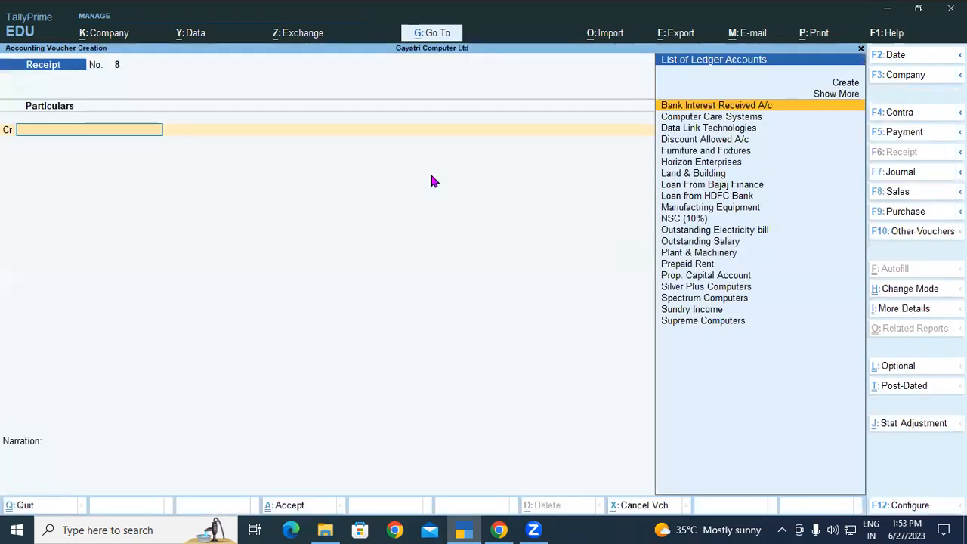
Credit Data Link Technologies with 40000, allocated against bills DLT/002/451 for 10,000 and DLT/002/452 for 30,000.
{"action": "left_click", "coordinate": [669, 130]}
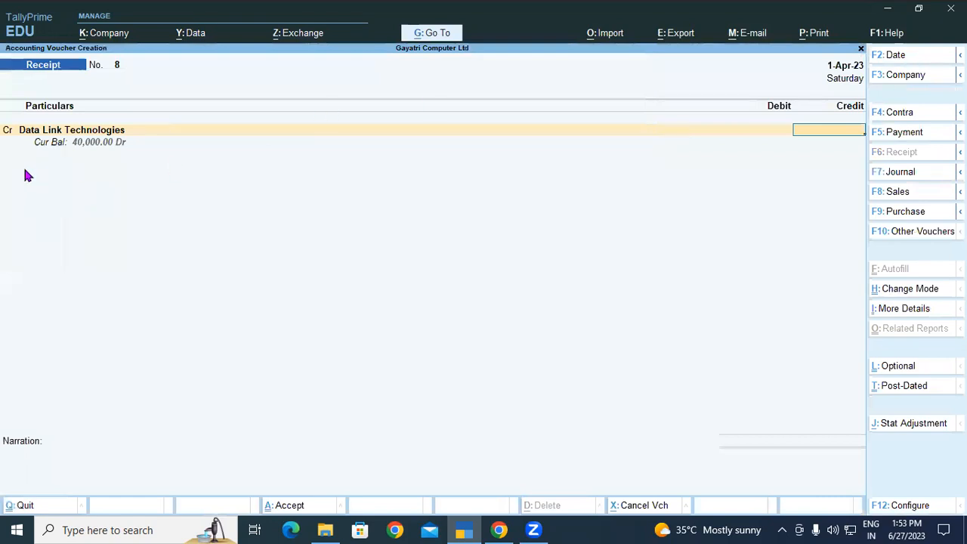
{"action": "type", "text": "40000"}
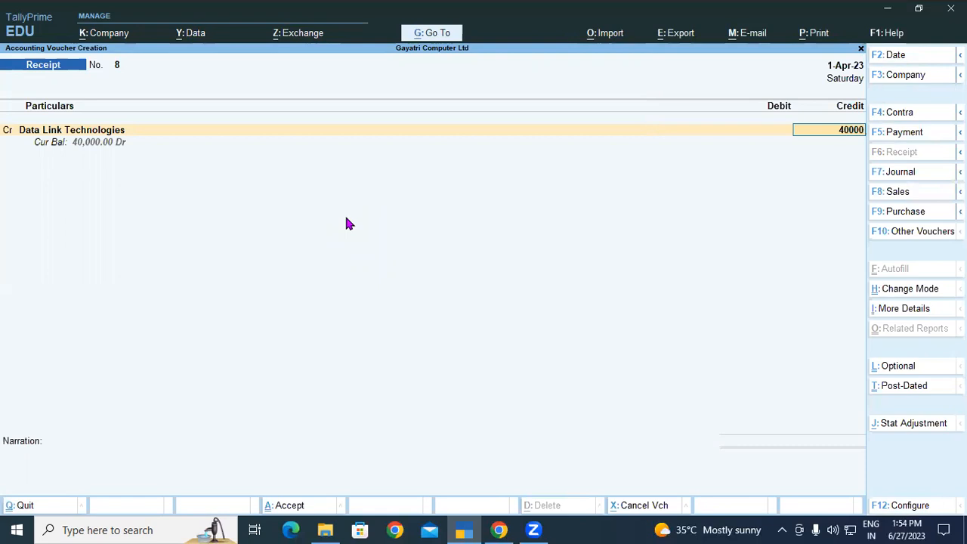
{"action": "key", "text": "Return"}
{"action": "key", "text": "Return"}
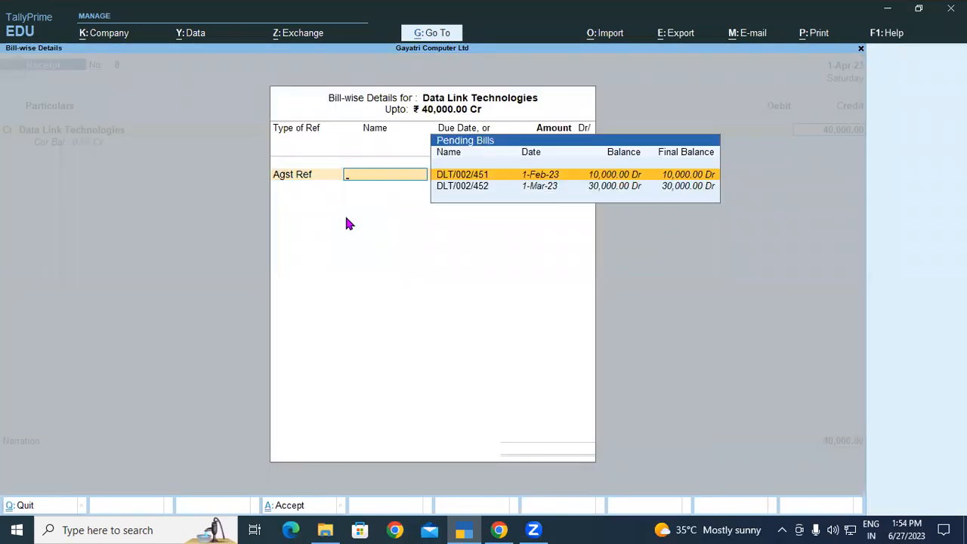
{"action": "key", "text": "Return"}
{"action": "key", "text": "Return"}
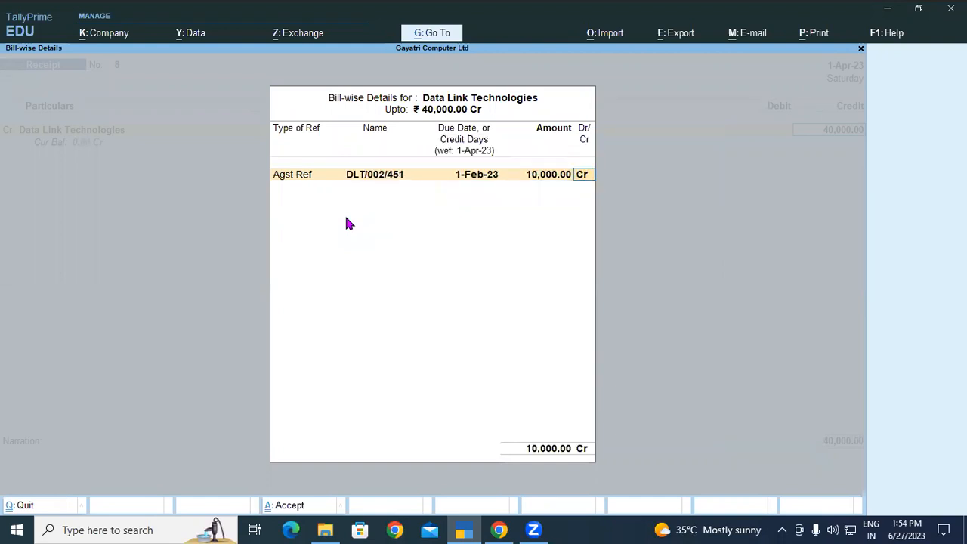
{"action": "key", "text": "Return"}
{"action": "key", "text": "Return"}
{"action": "key", "text": "Return"}
{"action": "key", "text": "Return"}
{"action": "key", "text": "Return"}
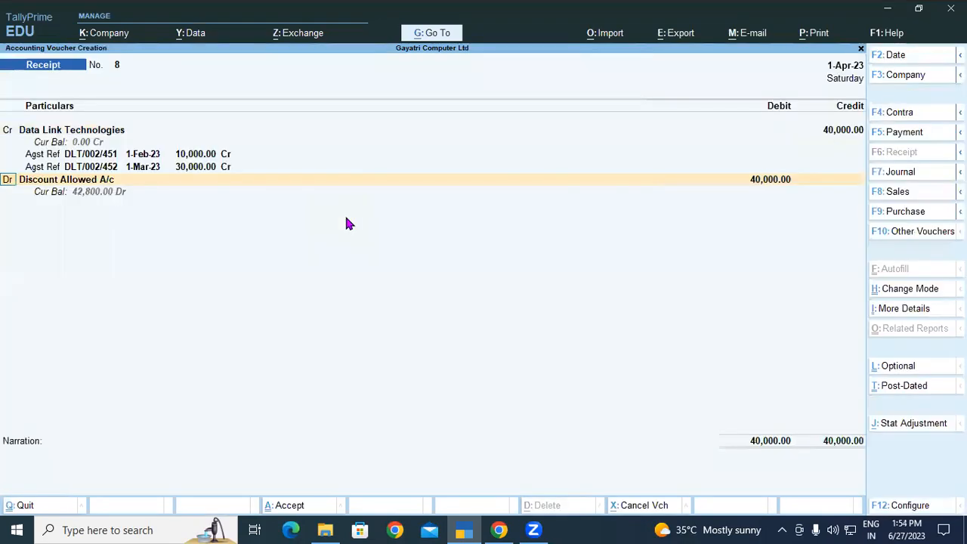
Keep Discount Allowed A/c as the debit ledger and set its amount to 800.
{"action": "key", "text": "Return"}
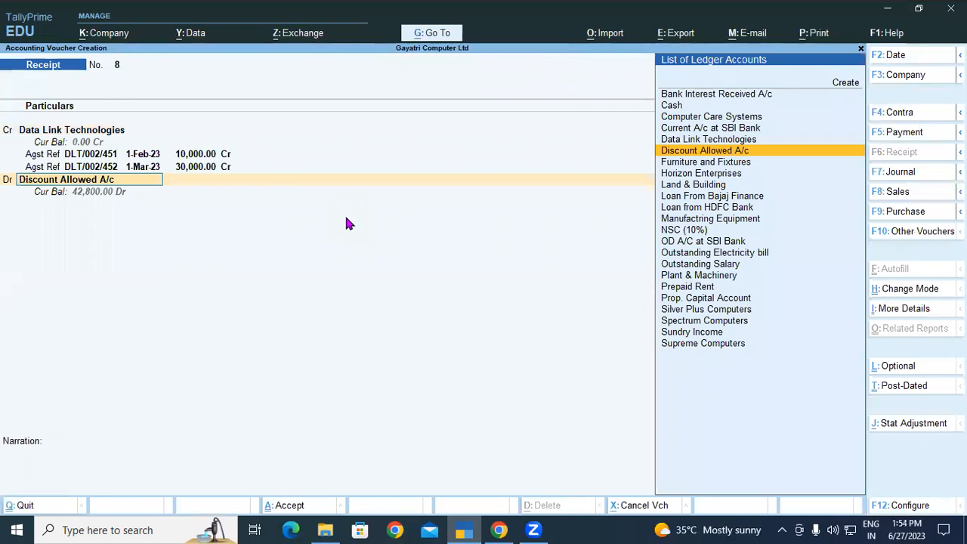
{"action": "key", "text": "Return"}
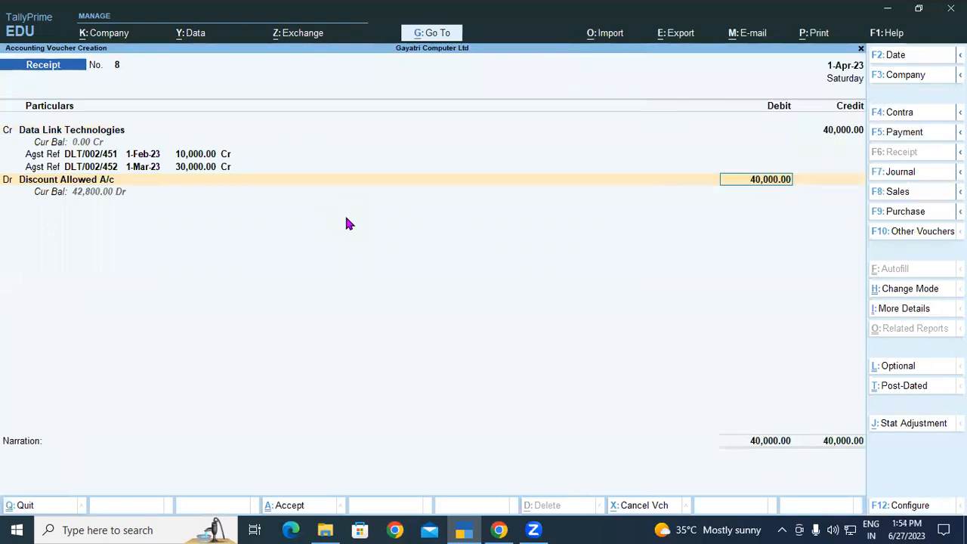
{"action": "key", "text": "BackSpace"}
{"action": "type", "text": "800"}
{"action": "key", "text": "Return"}
{"action": "key", "text": "Return"}
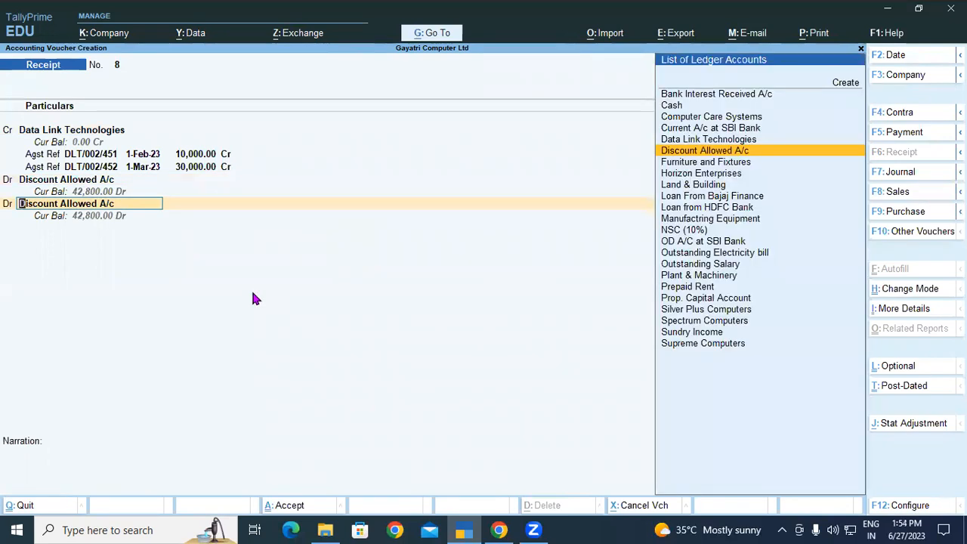
Debit Cash with the remaining 39,200 on the second debit line.
{"action": "key", "text": "Up"}
{"action": "key", "text": "Up"}
{"action": "key", "text": "Up"}
{"action": "key", "text": "Up"}
{"action": "key", "text": "Return"}
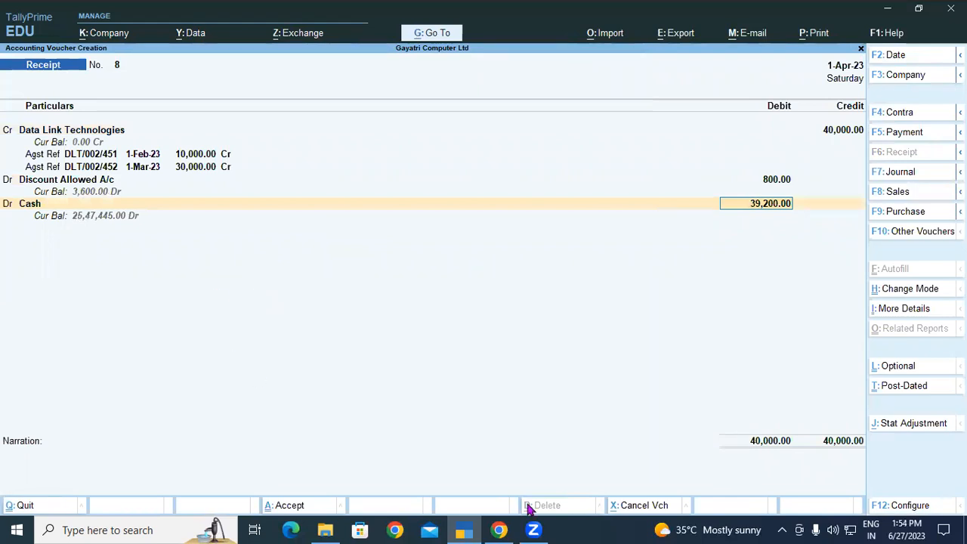
Switch to the PDF in Chrome and compare example 8's wording and voucher entries with the recorded receipt.
{"action": "left_click", "coordinate": [498, 529]}
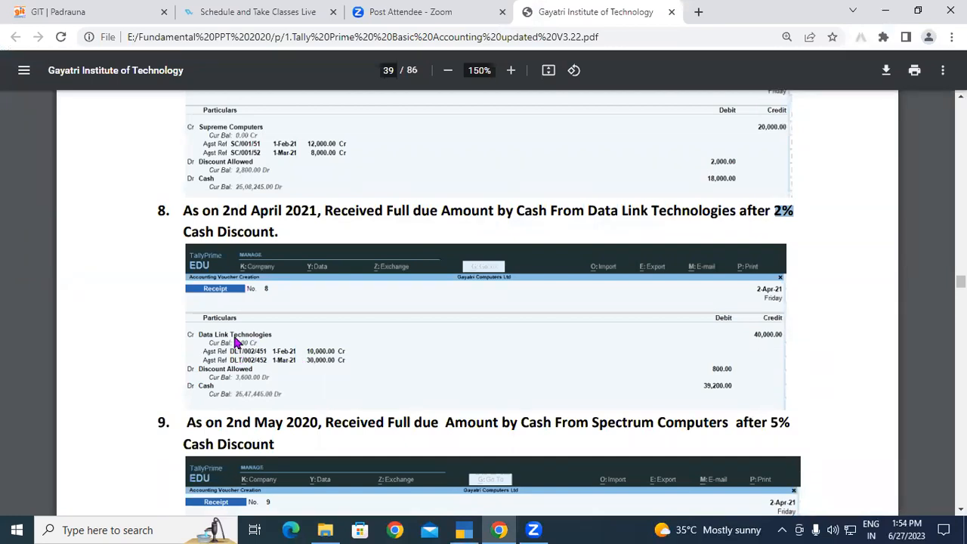
{"action": "left_click_drag", "start_coordinate": [184, 213], "coordinate": [546, 234]}
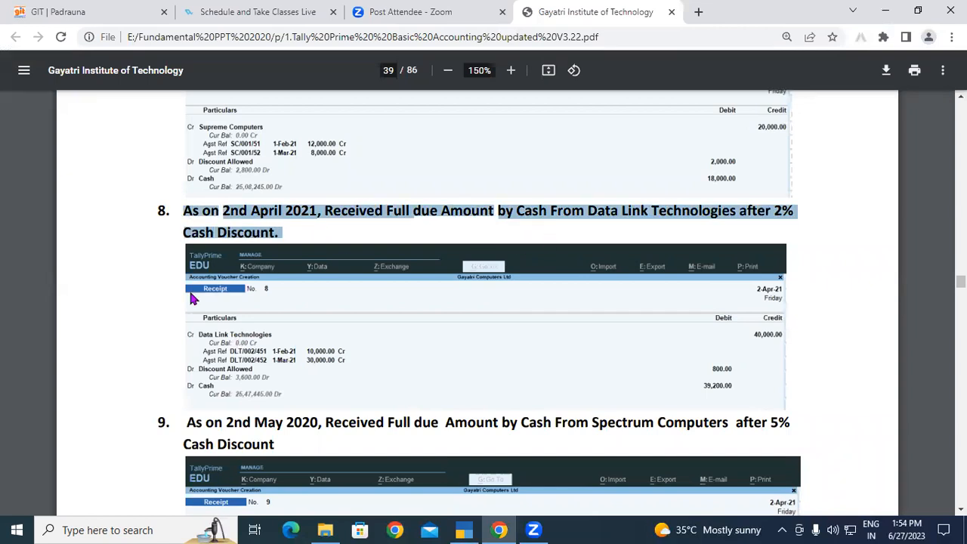
{"action": "left_click", "coordinate": [270, 335]}
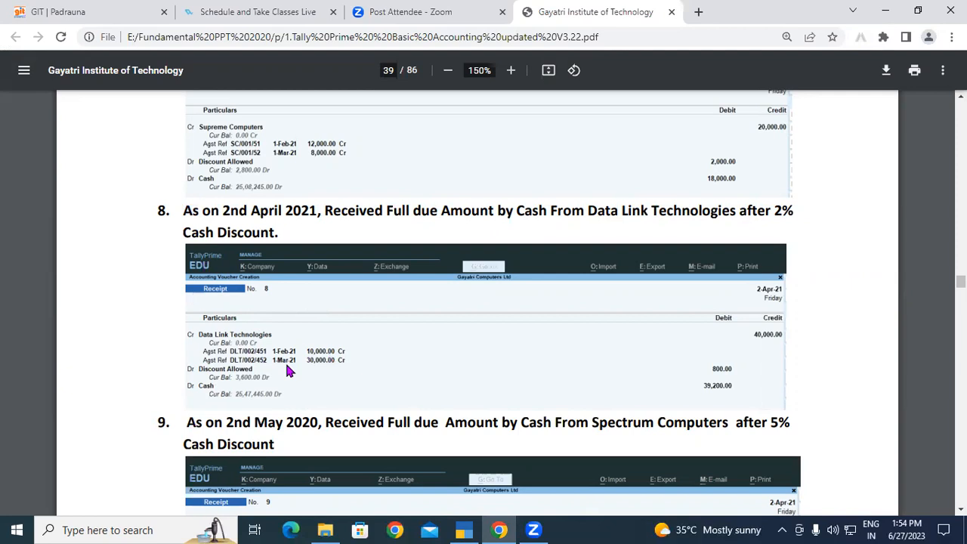
Look over the neighbouring PDF examples, return to TallyPrime and save the Data Link Technologies receipt voucher.
{"action": "scroll", "coordinate": [285, 368], "scroll_direction": "down", "scroll_amount": 3}
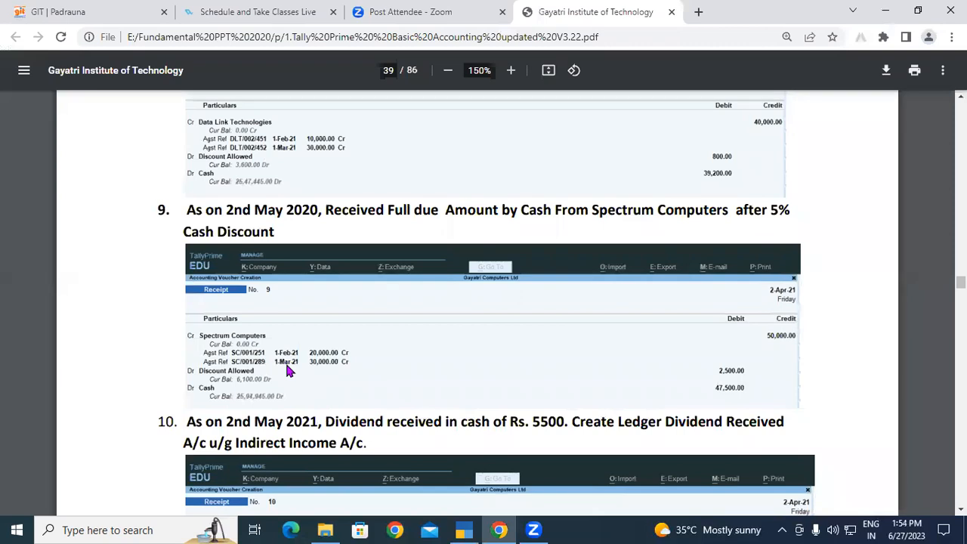
{"action": "scroll", "coordinate": [287, 364], "scroll_direction": "up", "scroll_amount": 4}
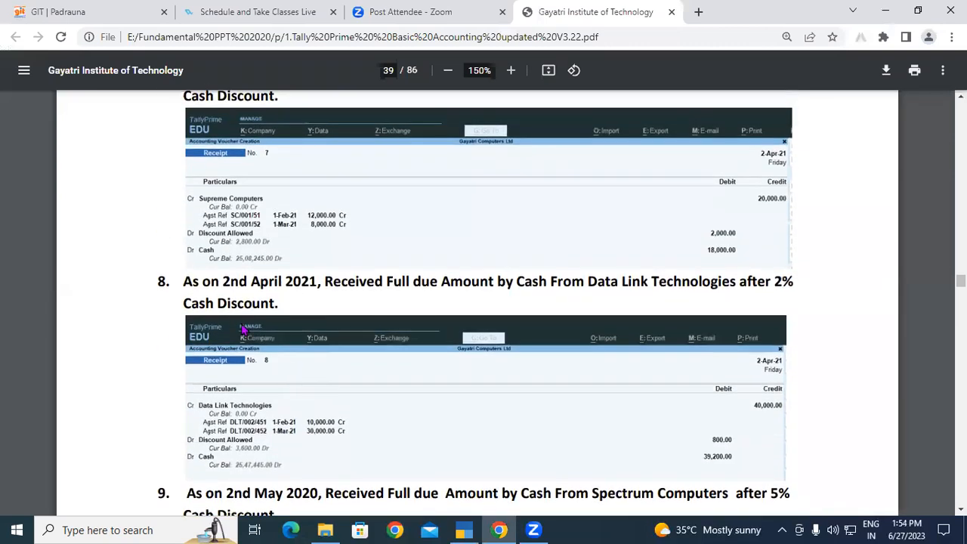
{"action": "scroll", "coordinate": [434, 379], "scroll_direction": "down", "scroll_amount": 3}
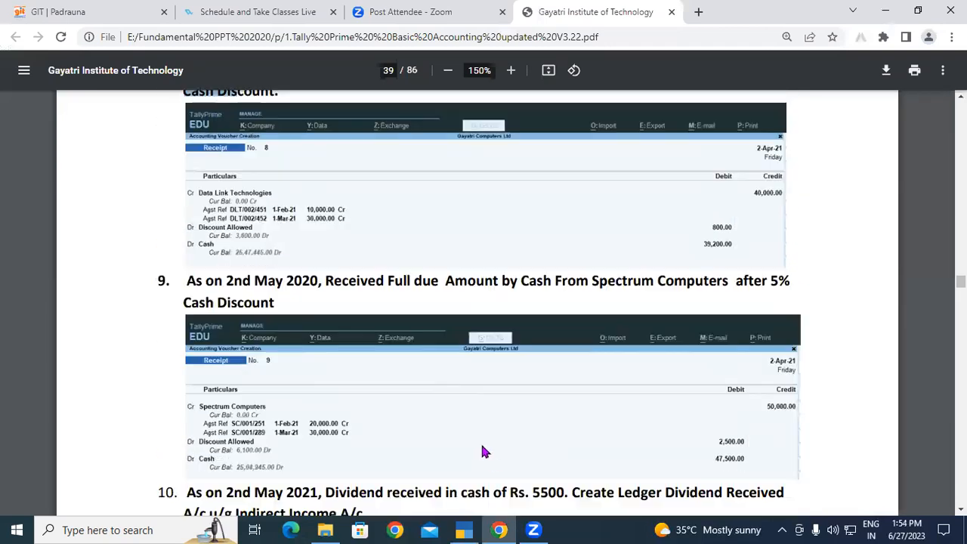
{"action": "left_click", "coordinate": [464, 530]}
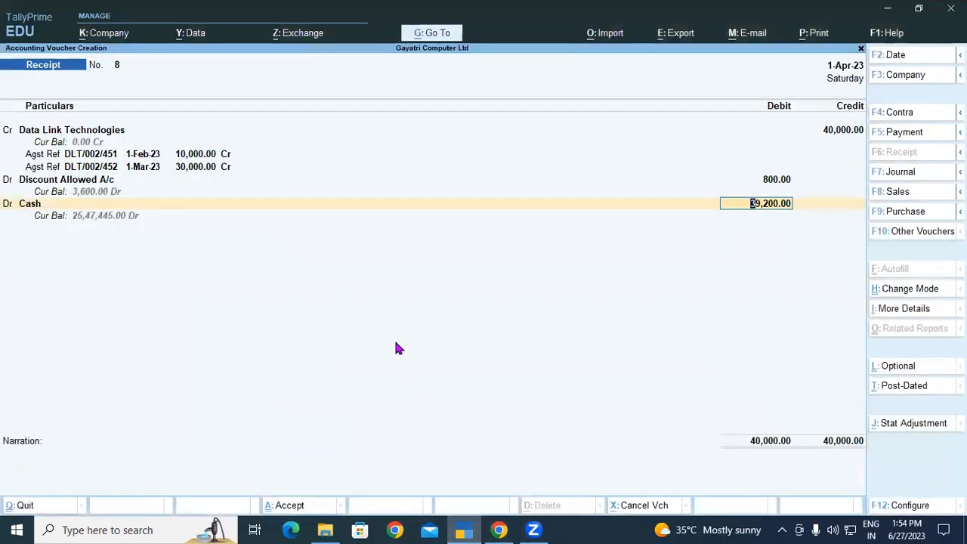
{"action": "key", "text": "ctrl+a"}
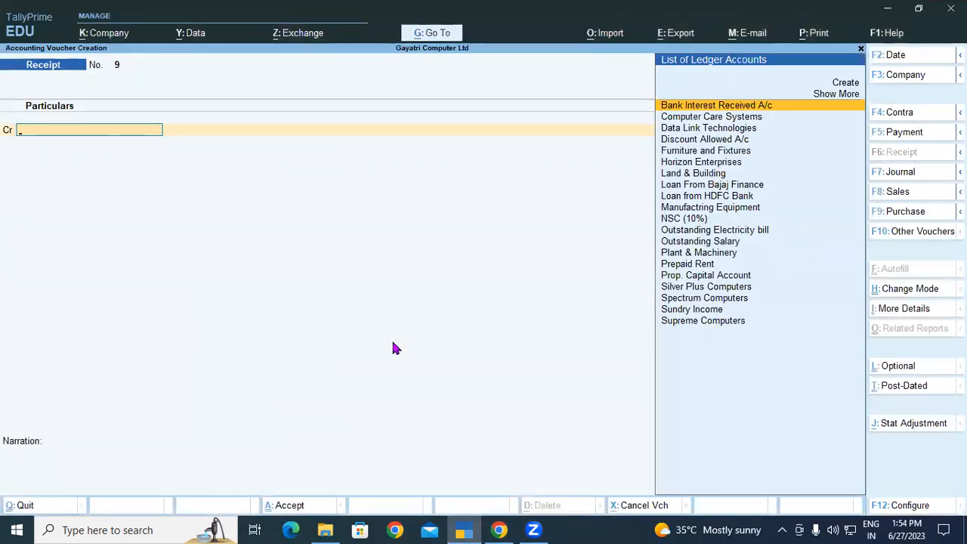
Switch to the PDF in Chrome and read example 9 about Spectrum Computers' full due received after 5% cash discount.
{"action": "left_click", "coordinate": [499, 530]}
{"action": "scroll", "coordinate": [339, 347], "scroll_direction": "down", "scroll_amount": 2}
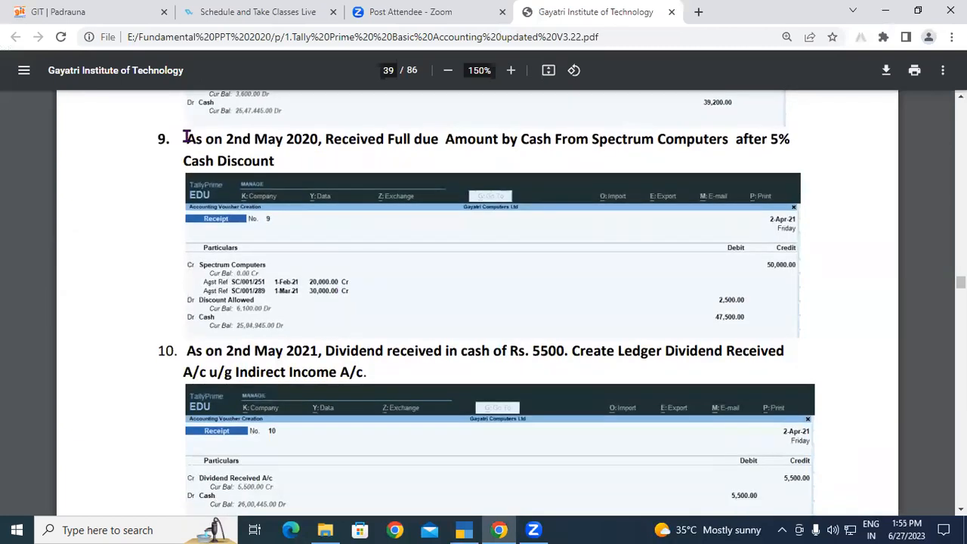
{"action": "left_click_drag", "start_coordinate": [191, 139], "coordinate": [785, 139]}
{"action": "left_click", "coordinate": [790, 142]}
{"action": "left_click_drag", "start_coordinate": [256, 140], "coordinate": [698, 152]}
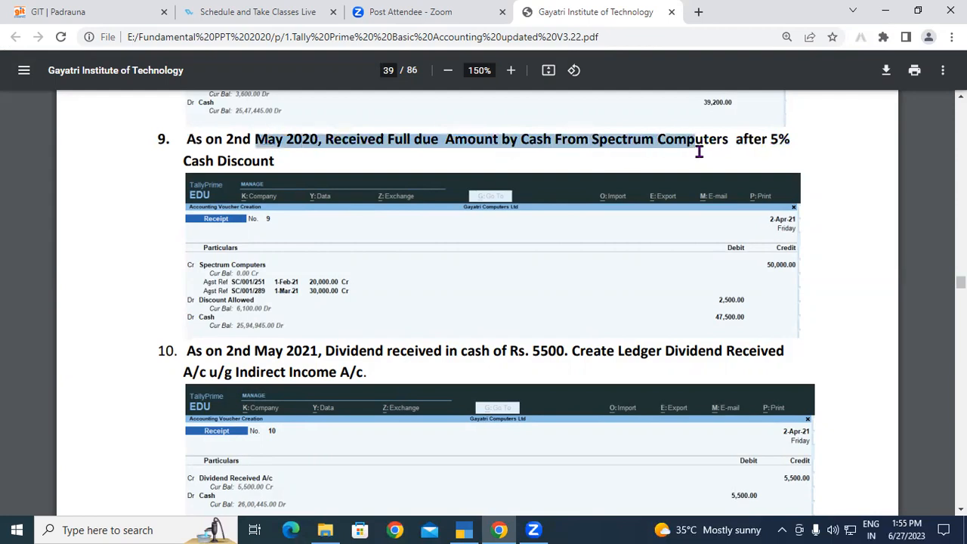
{"action": "left_click_drag", "start_coordinate": [797, 141], "coordinate": [774, 139]}
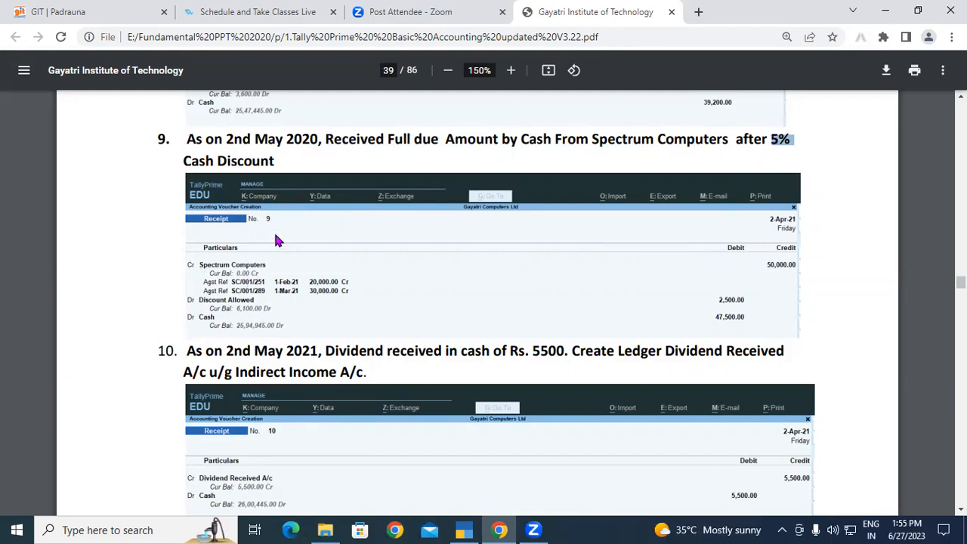
In TallyPrime, credit Spectrum Computers with 50000, allocated against bills SC/001/192 for 20,000 and SC/001/193 for 30,000.
{"action": "left_click", "coordinate": [464, 529]}
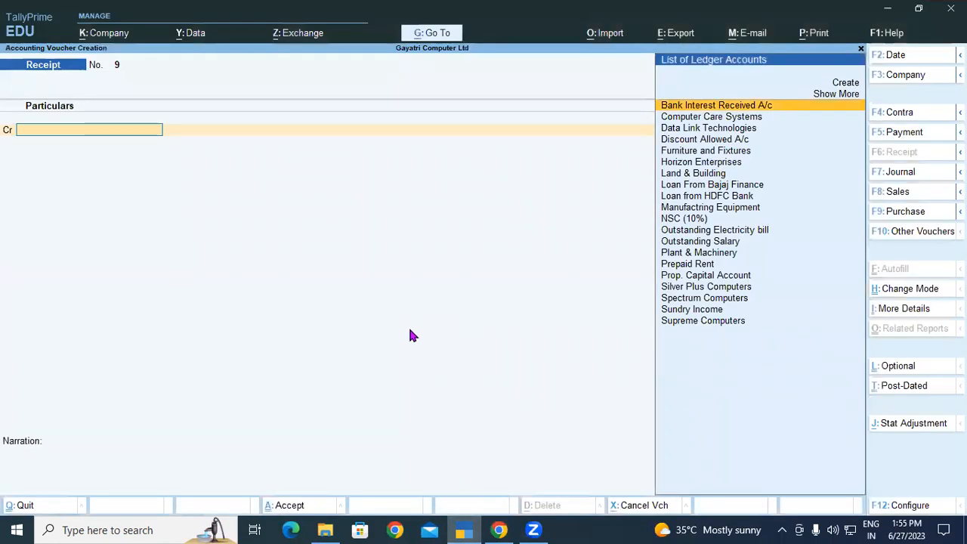
{"action": "type", "text": "Spe"}
{"action": "key", "text": "Return"}
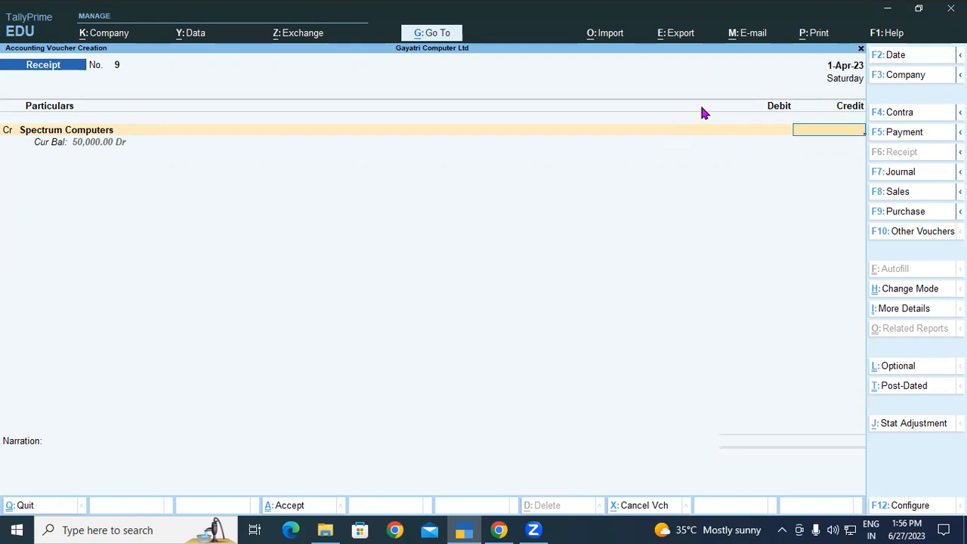
{"action": "type", "text": "50000"}
{"action": "key", "text": "Return"}
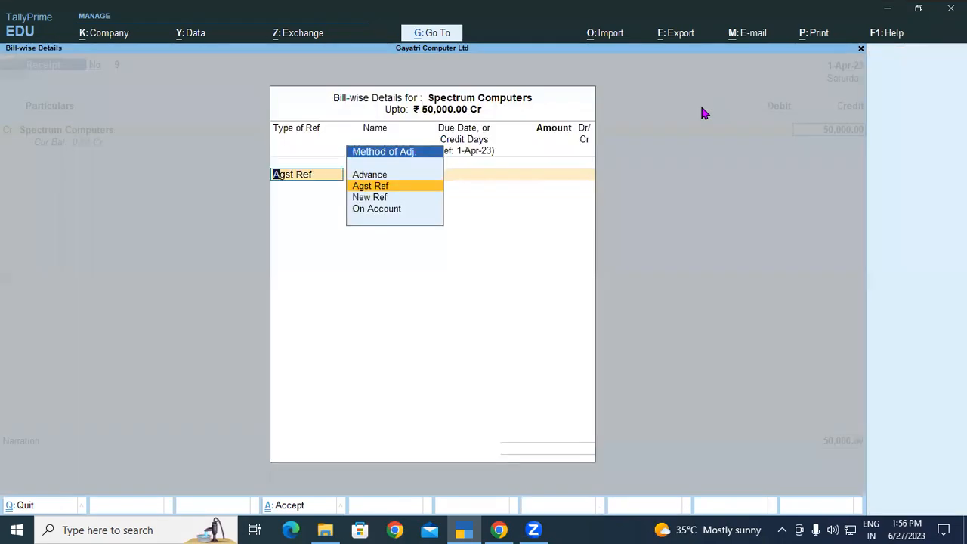
{"action": "key", "text": "Return"}
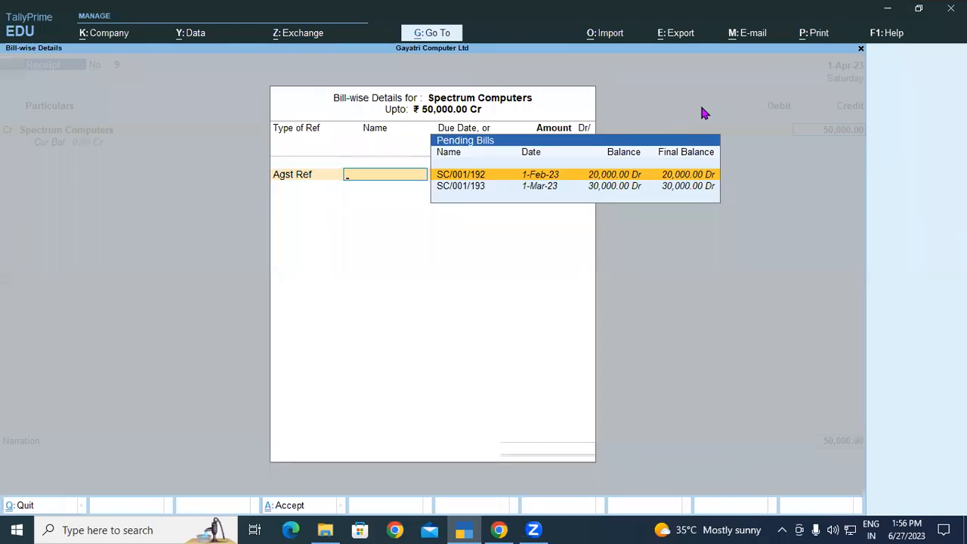
{"action": "key", "text": "Return"}
{"action": "key", "text": "Return"}
{"action": "key", "text": "Return"}
{"action": "key", "text": "Return"}
{"action": "key", "text": "Return"}
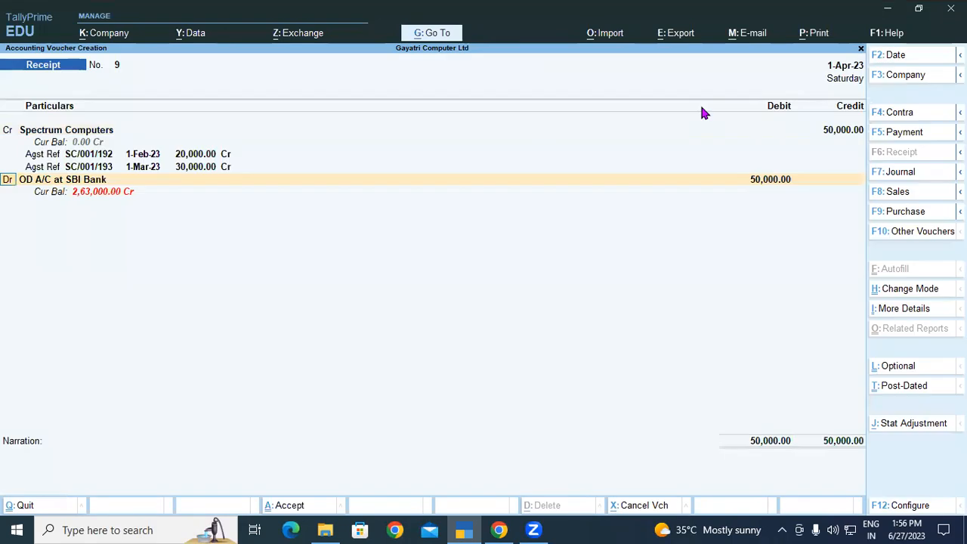
Check example 9's cash discount in the Chrome PDF and calculate 50000*5/100 in TallyPrime's calculator.
{"action": "key", "text": "Return"}
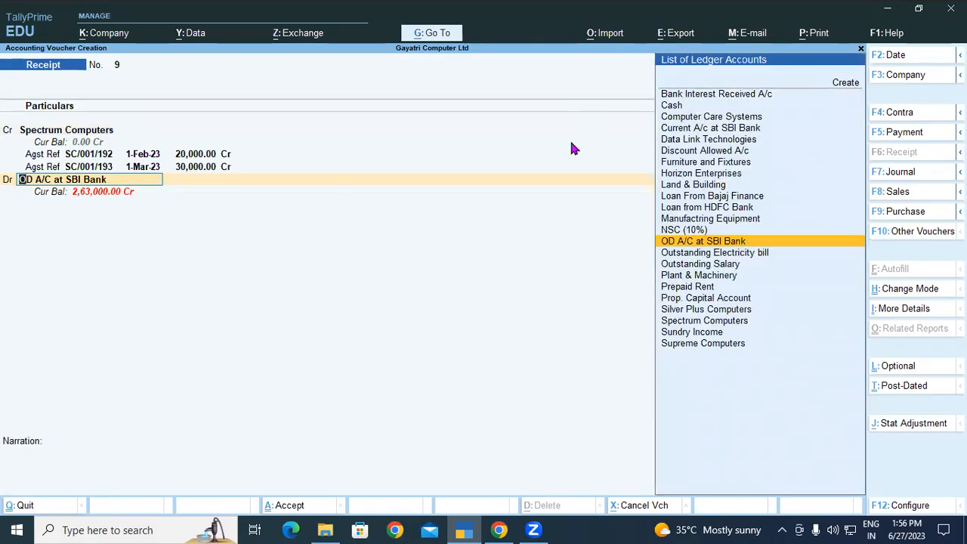
{"action": "left_click", "coordinate": [499, 529]}
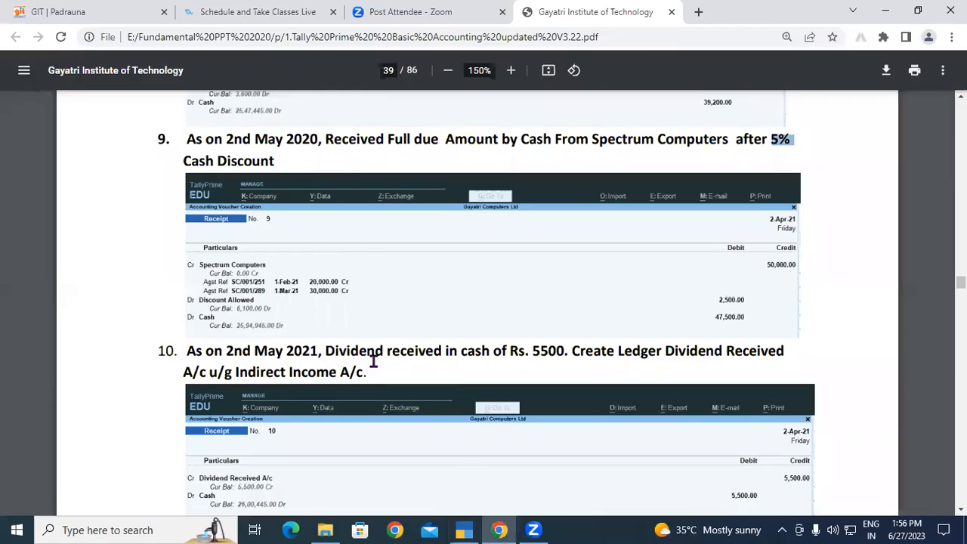
{"action": "left_click_drag", "start_coordinate": [185, 160], "coordinate": [235, 158]}
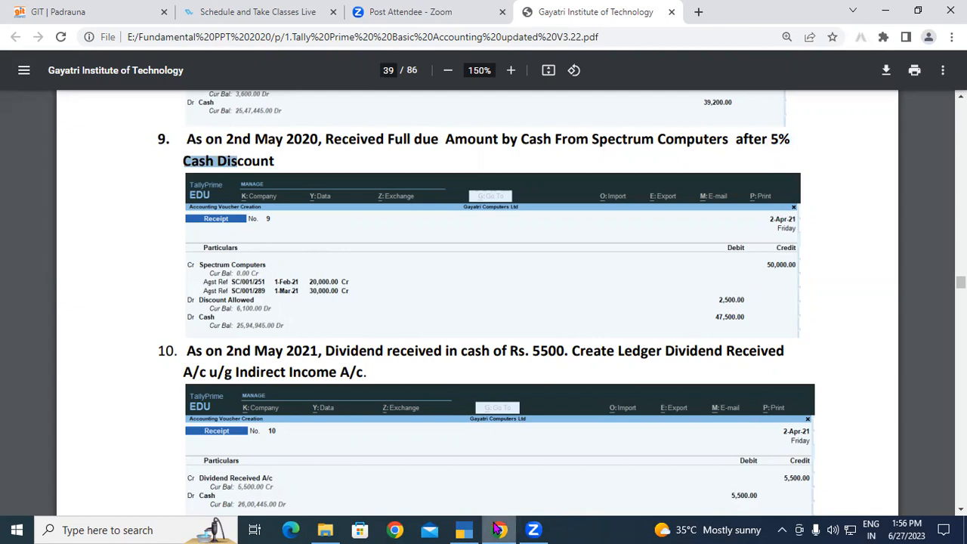
{"action": "left_click", "coordinate": [464, 530]}
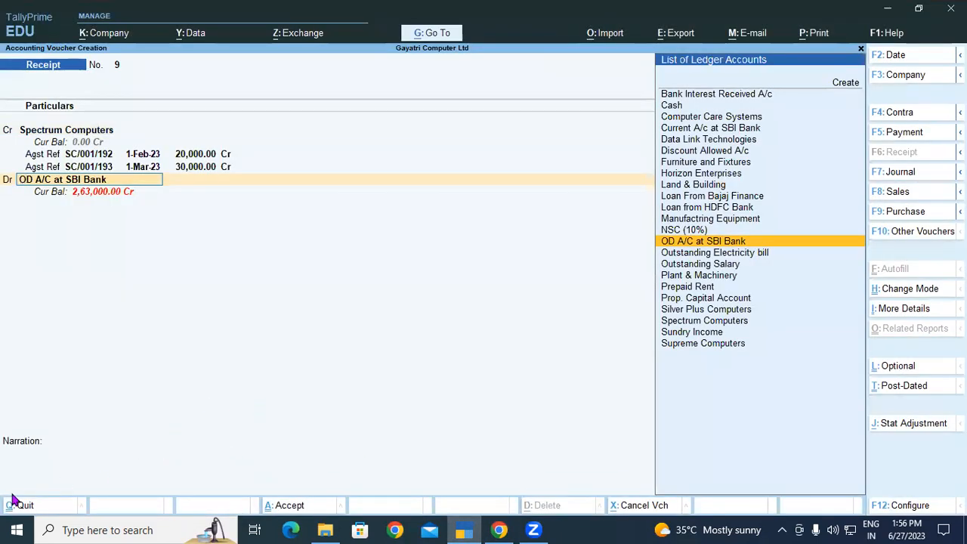
{"action": "key", "text": "ctrl+n"}
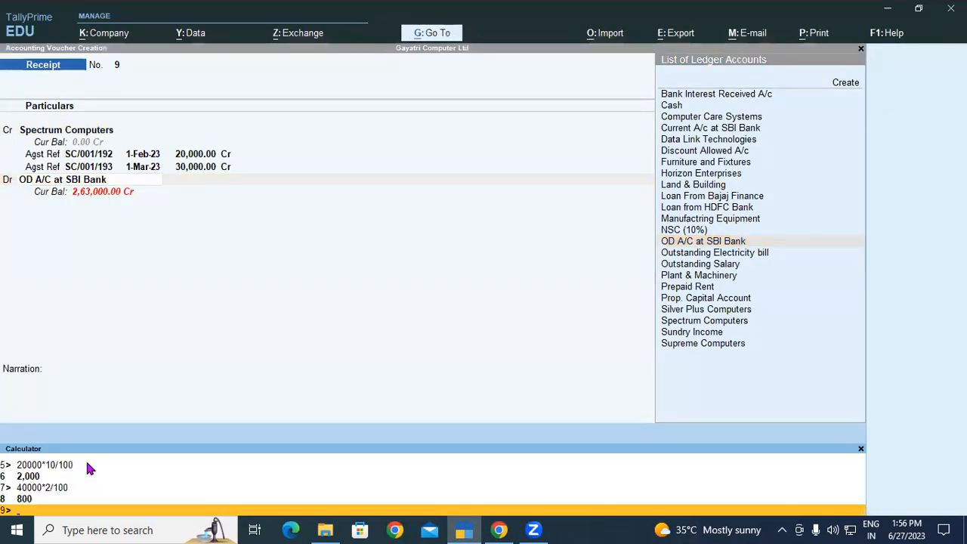
{"action": "type", "text": "50000*5/100"}
{"action": "key", "text": "Return"}
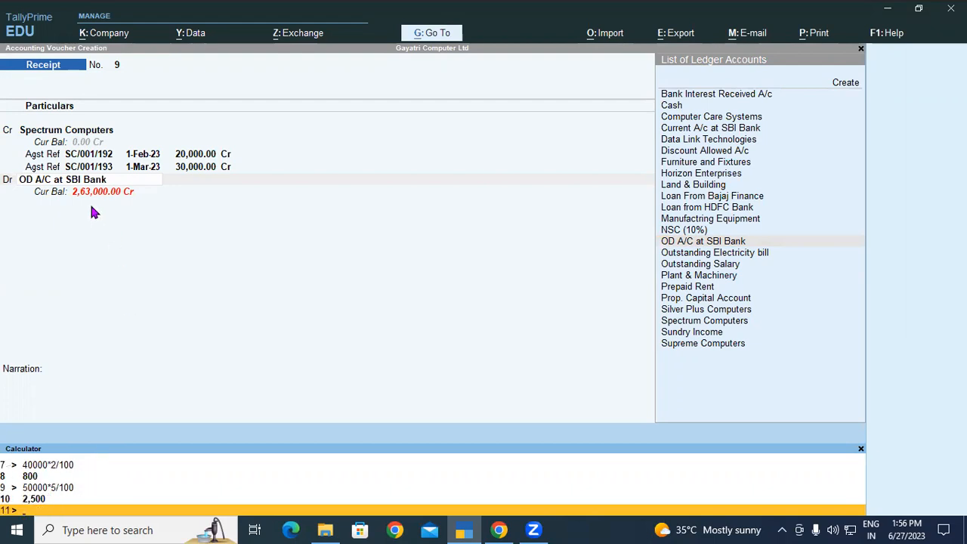
Replace the debit ledger with Discount Allowed A/c and set its amount to 2500.
{"action": "left_click", "coordinate": [70, 181]}
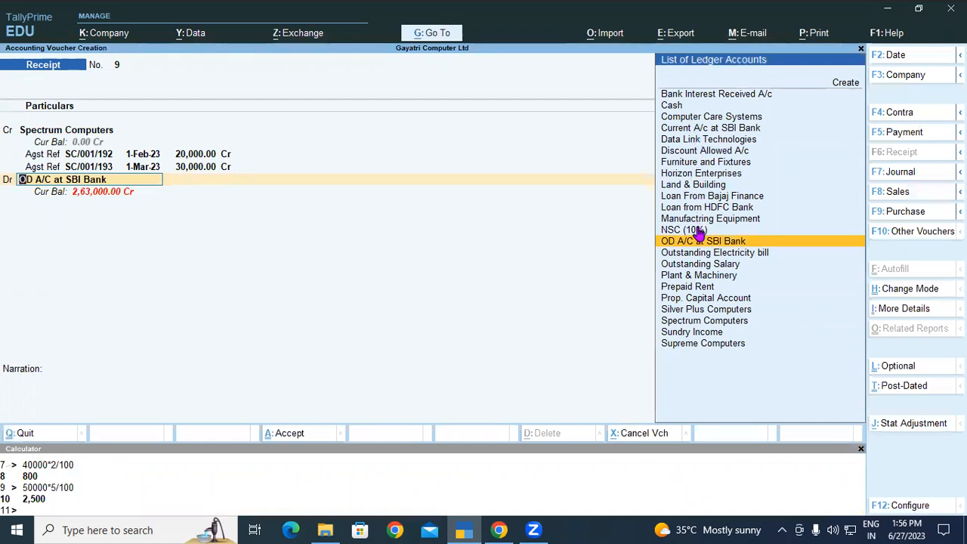
{"action": "type", "text": "Di"}
{"action": "key", "text": "Return"}
{"action": "type", "text": "2500"}
{"action": "key", "text": "Return"}
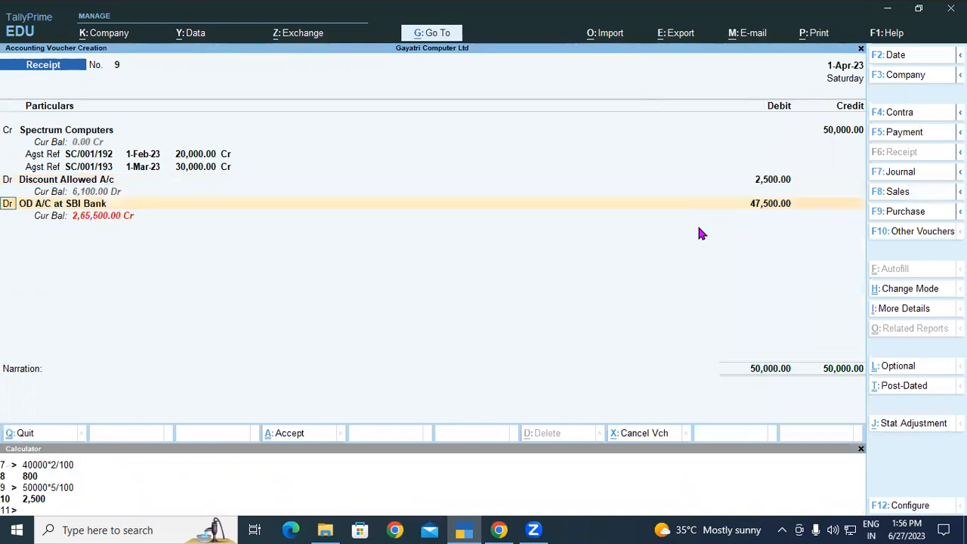
Debit Cash with the remaining 47,500 on the second debit line in place of OD A/C at SBI Bank.
{"action": "key", "text": "Return"}
{"action": "key", "text": "Up"}
{"action": "key", "text": "Up"}
{"action": "key", "text": "Up"}
{"action": "key", "text": "Up"}
{"action": "key", "text": "Up"}
{"action": "key", "text": "Up"}
{"action": "key", "text": "Up"}
{"action": "key", "text": "Up"}
{"action": "key", "text": "Up"}
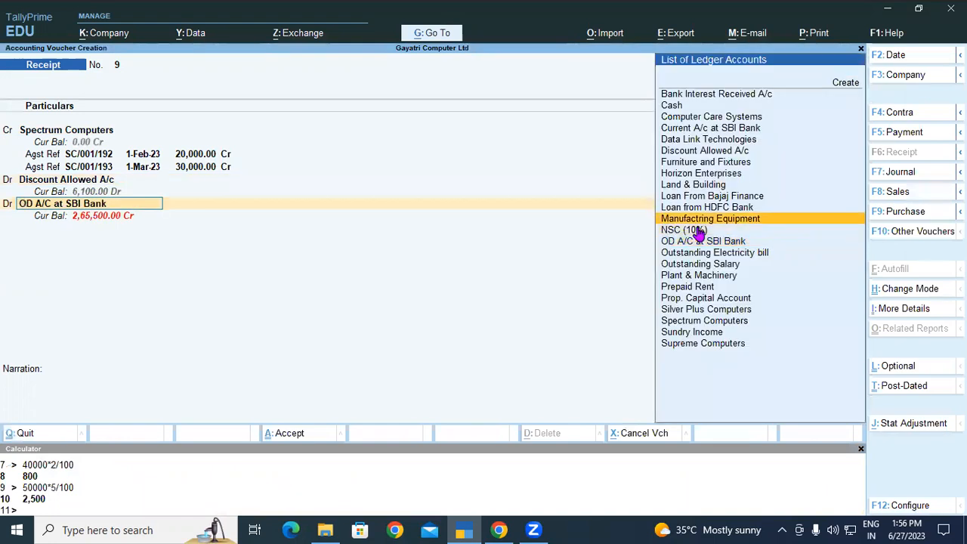
{"action": "key", "text": "Up"}
{"action": "key", "text": "Up"}
{"action": "key", "text": "Up"}
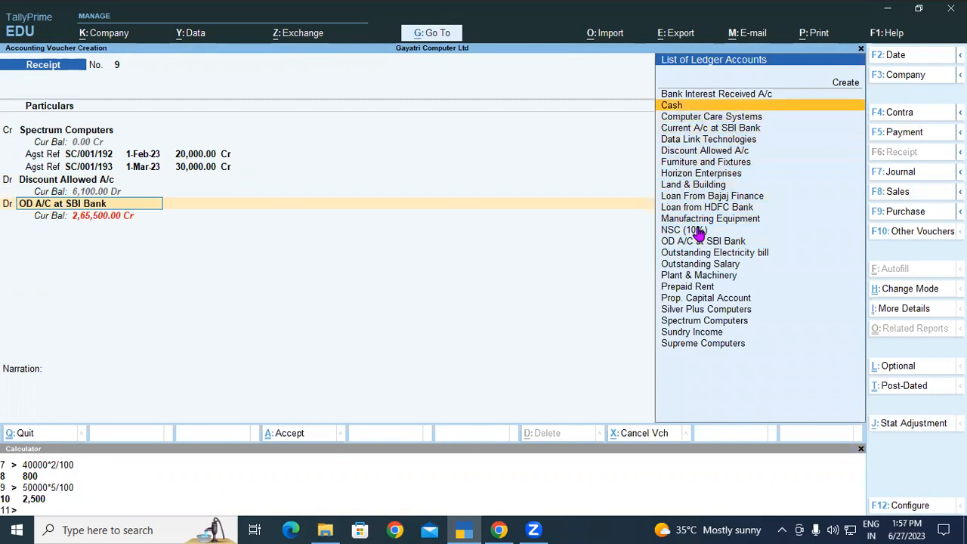
{"action": "key", "text": "Return"}
{"action": "key", "text": "ctrl"}
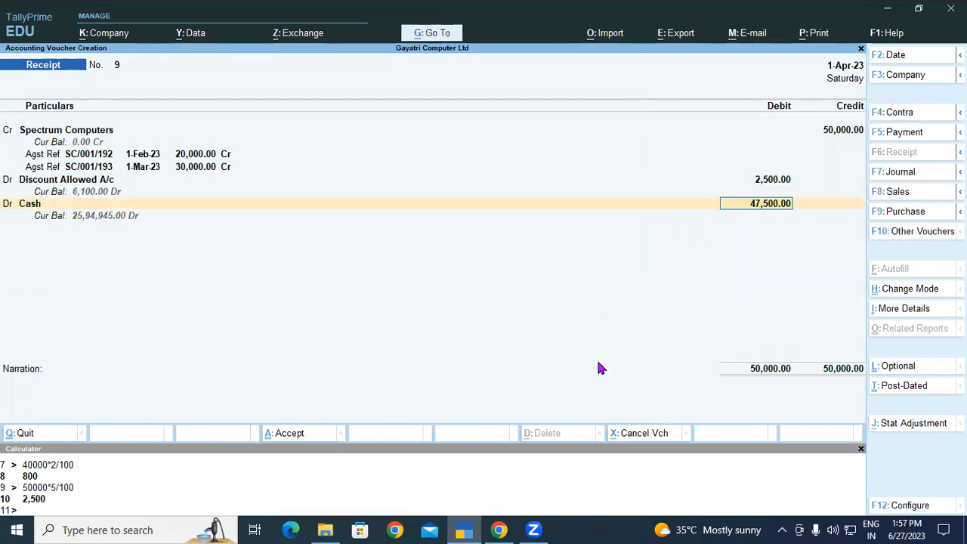
Compare the Spectrum Computers receipt with example 9 in the Chrome PDF and save the voucher in TallyPrime.
{"action": "left_click", "coordinate": [499, 529]}
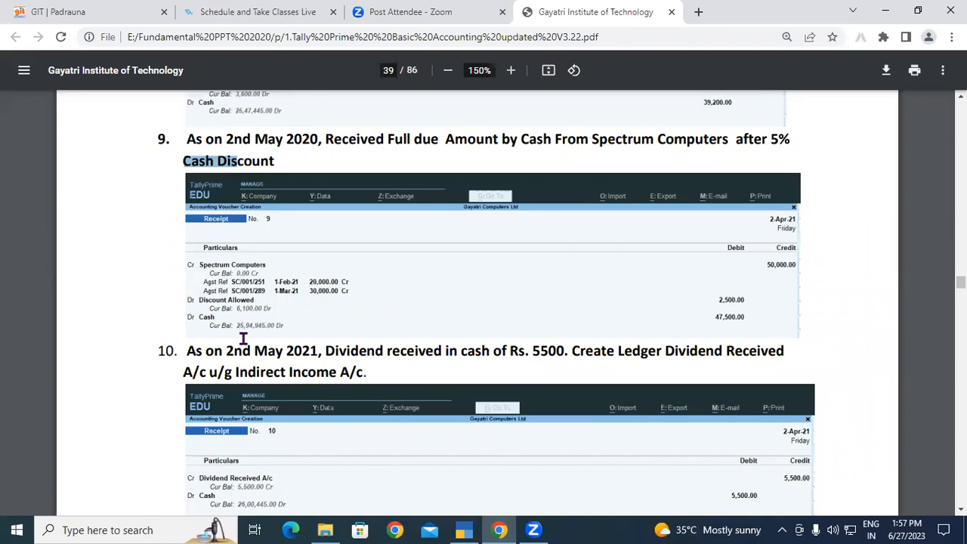
{"action": "left_click", "coordinate": [464, 530]}
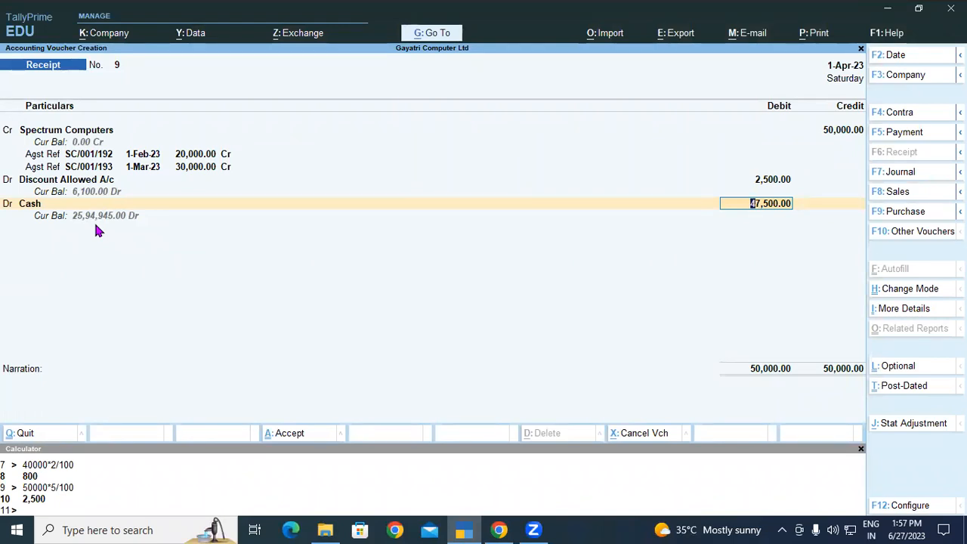
{"action": "key", "text": "ctrl+a"}
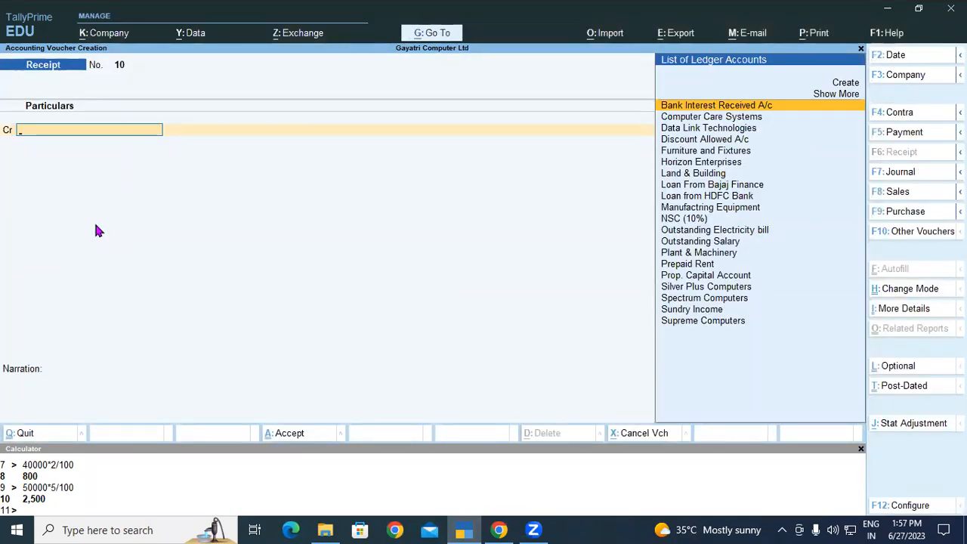
Read example 10 in the Chrome PDF for the dividend amount, ledger name and group, and return to TallyPrime.
{"action": "left_click", "coordinate": [499, 530]}
{"action": "scroll", "coordinate": [306, 355], "scroll_direction": "down", "scroll_amount": 2}
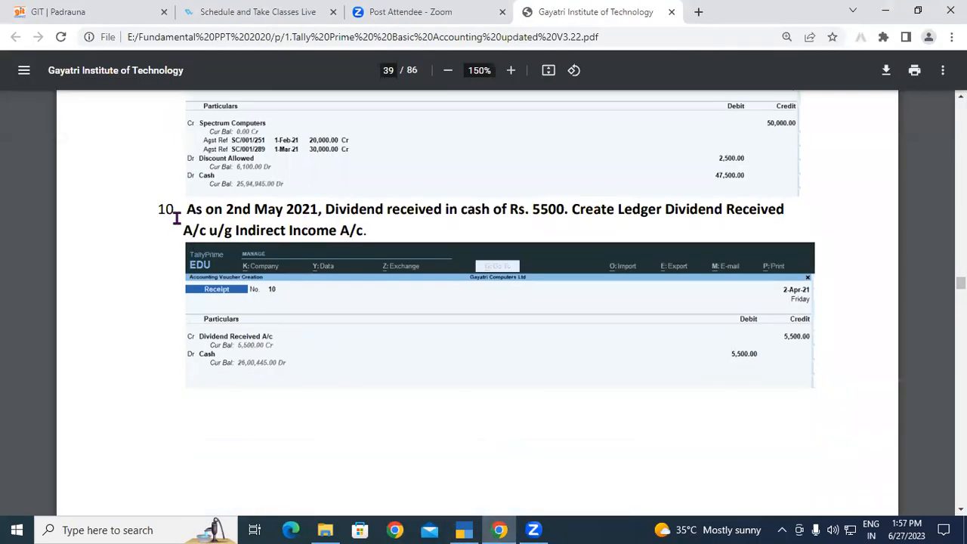
{"action": "left_click_drag", "start_coordinate": [188, 209], "coordinate": [556, 215]}
{"action": "left_click", "coordinate": [405, 223]}
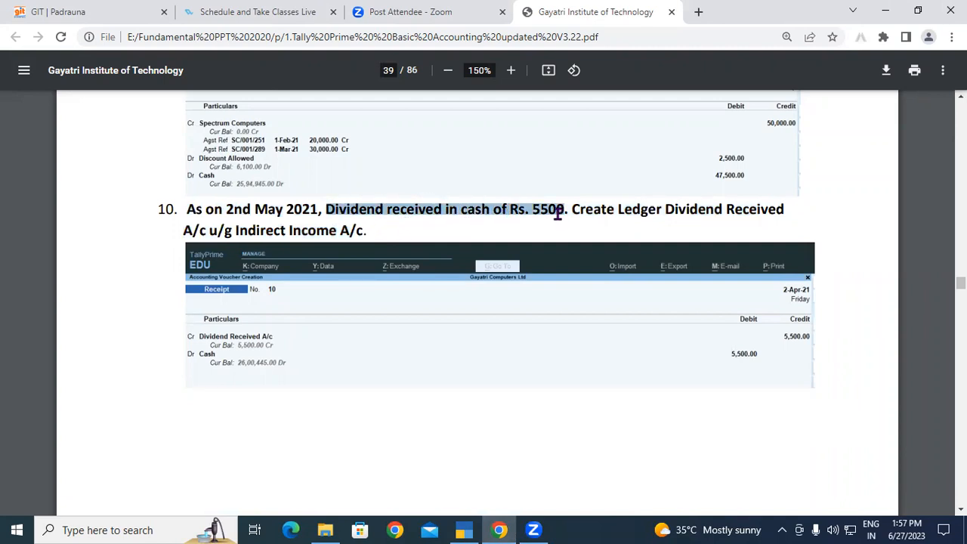
{"action": "left_click", "coordinate": [564, 231]}
{"action": "left_click_drag", "start_coordinate": [189, 210], "coordinate": [521, 212]}
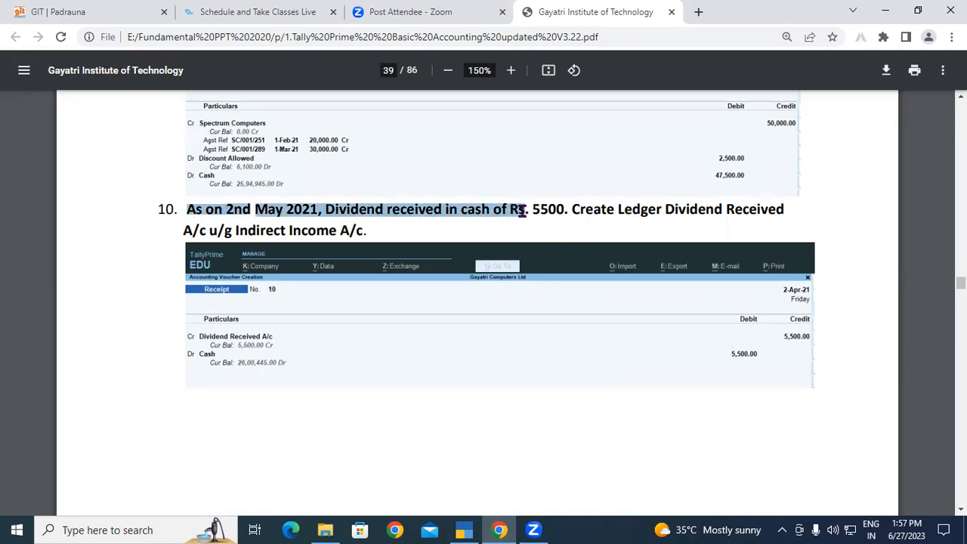
{"action": "left_click", "coordinate": [391, 208]}
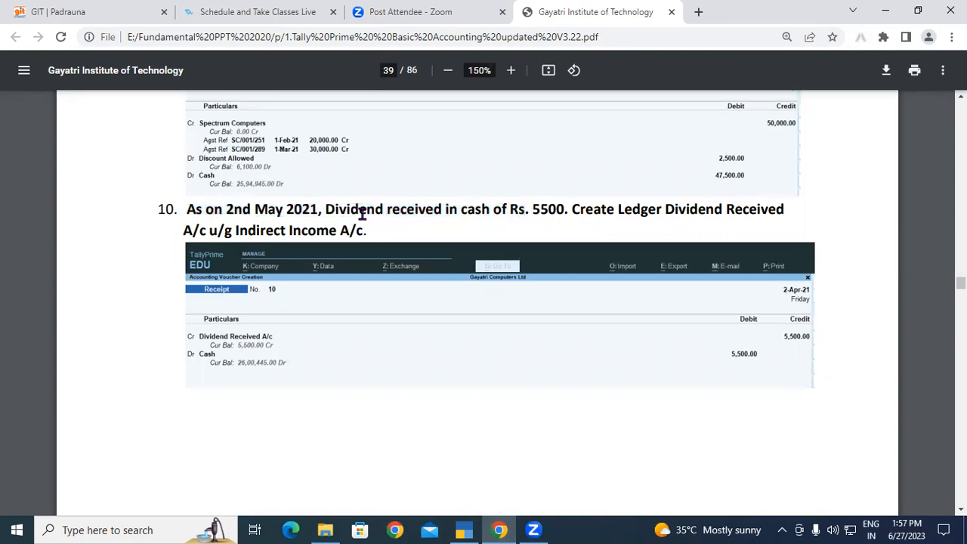
{"action": "left_click_drag", "start_coordinate": [329, 210], "coordinate": [385, 209]}
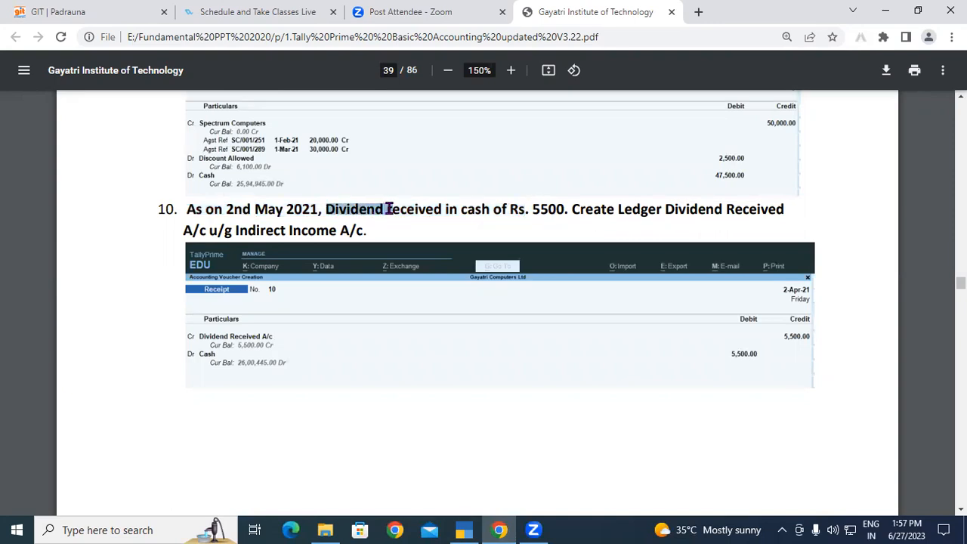
{"action": "left_click", "coordinate": [656, 202]}
{"action": "left_click_drag", "start_coordinate": [571, 211], "coordinate": [786, 210]}
{"action": "left_click", "coordinate": [696, 215]}
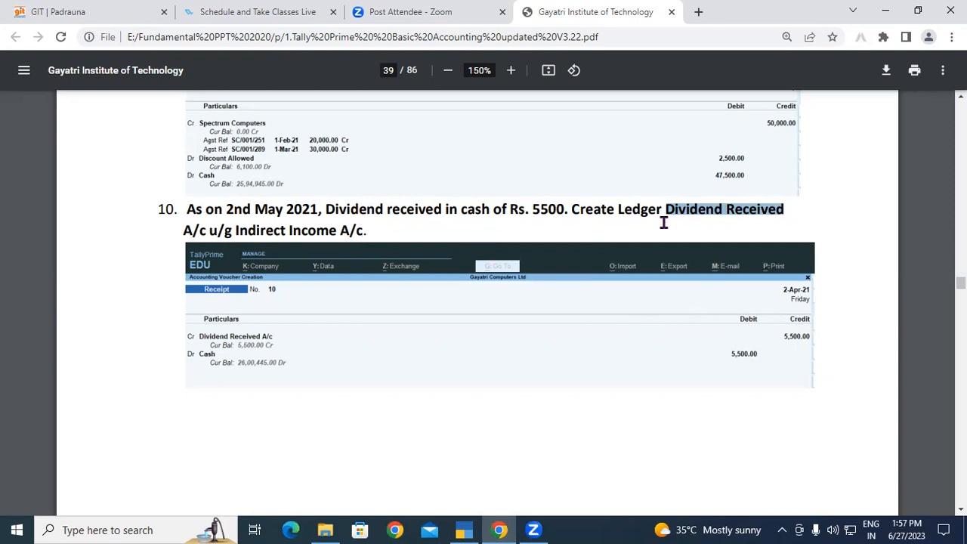
{"action": "left_click_drag", "start_coordinate": [669, 212], "coordinate": [206, 230]}
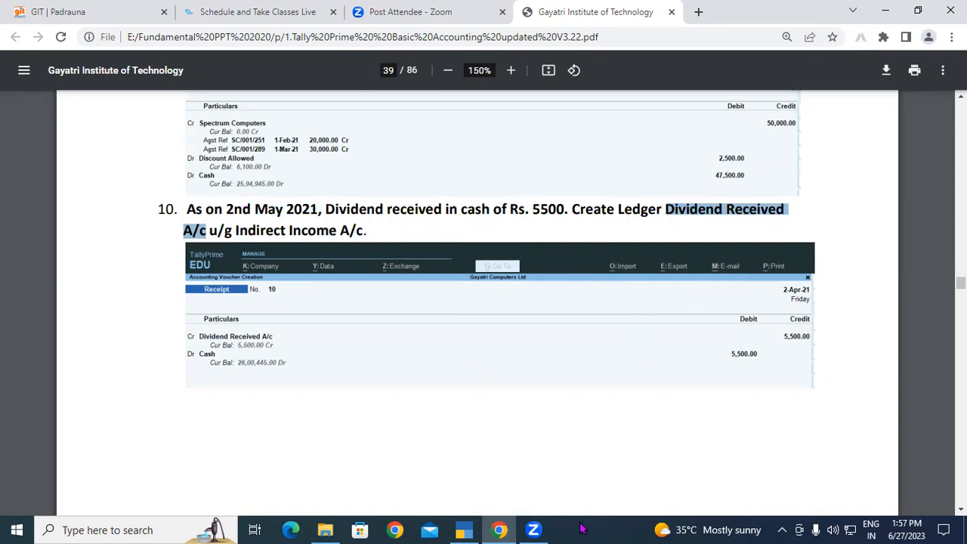
{"action": "left_click", "coordinate": [464, 529]}
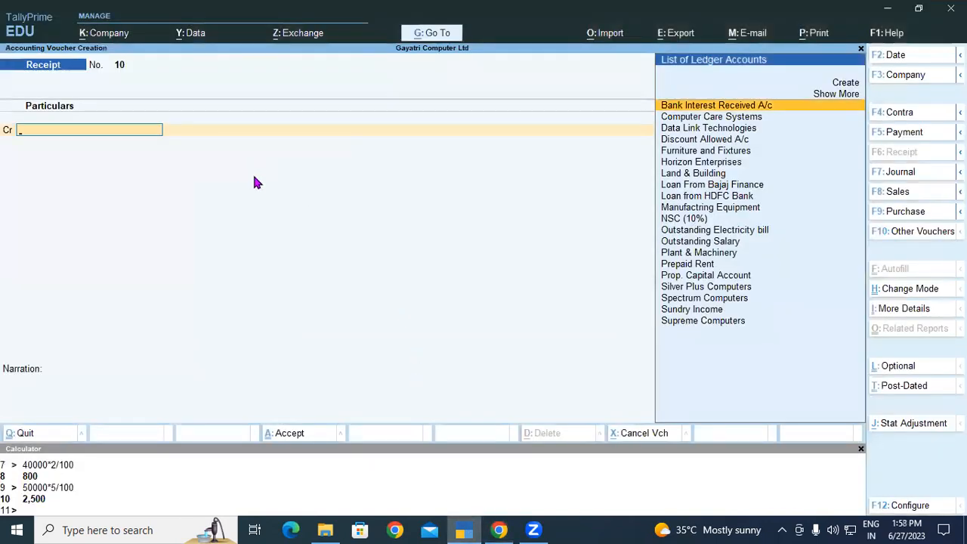
Create the ledger Dividend Received A/c under Indirect Incomes with ledger type Not Applicable and save it.
{"action": "left_click", "coordinate": [843, 83]}
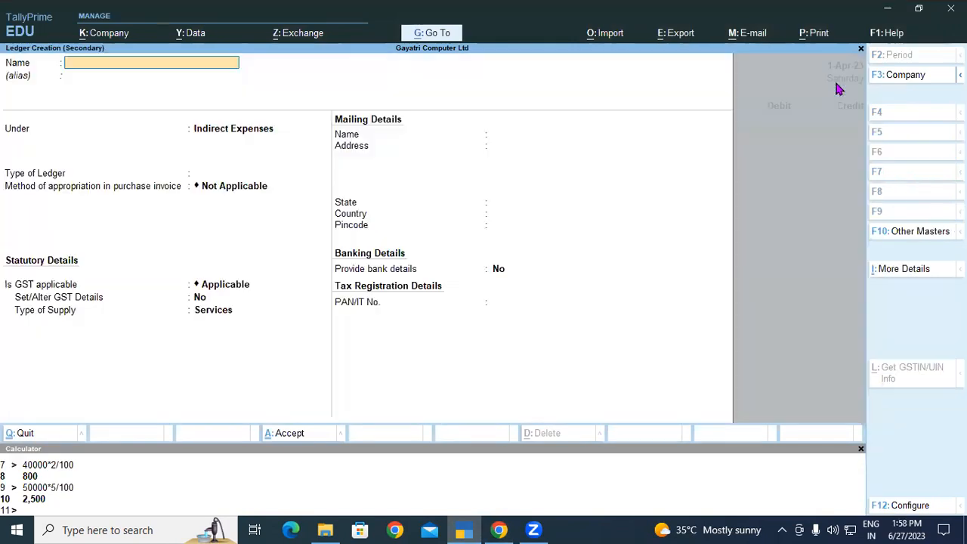
{"action": "type", "text": "Dividend Received A/c"}
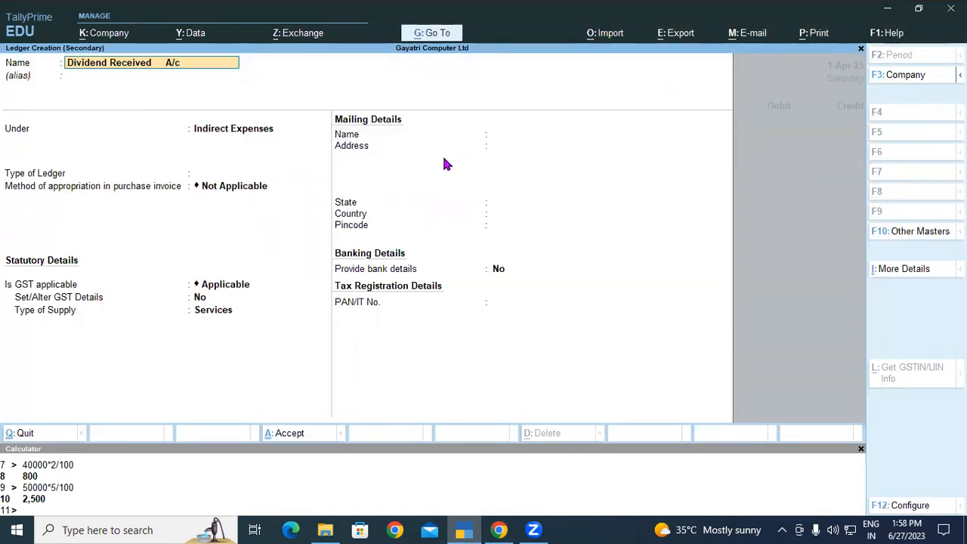
{"action": "key", "text": "Return"}
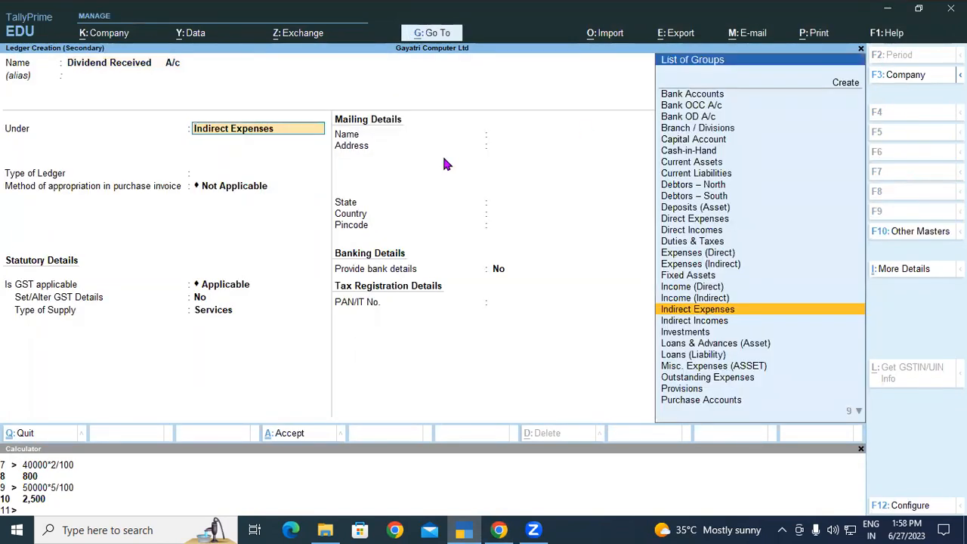
{"action": "type", "text": "In"}
{"action": "key", "text": "Down"}
{"action": "key", "text": "Down"}
{"action": "key", "text": "Down"}
{"action": "key", "text": "Return"}
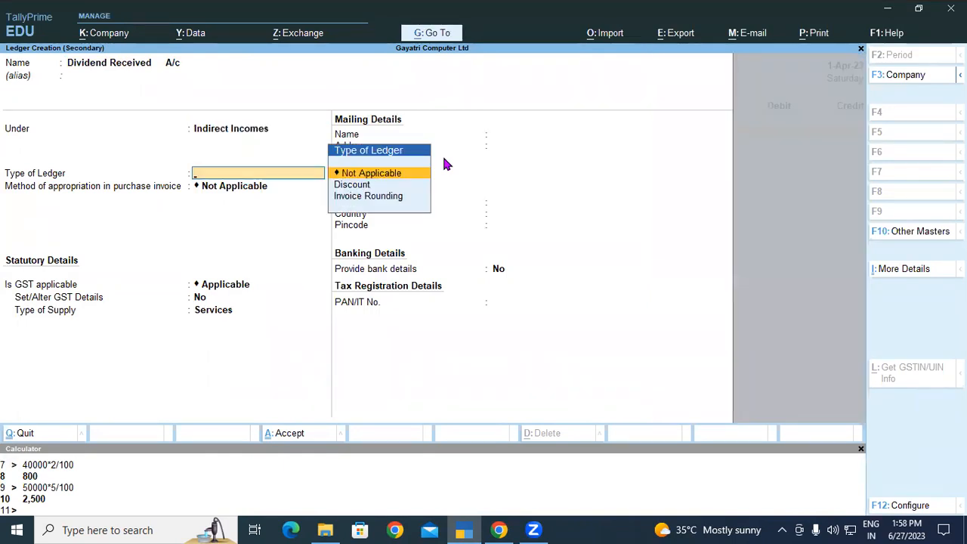
{"action": "key", "text": "Return"}
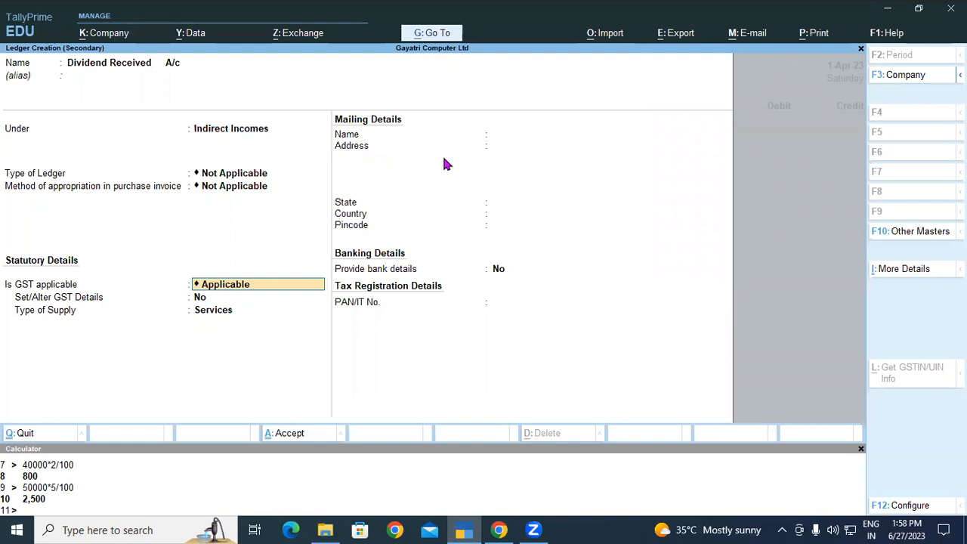
{"action": "key", "text": "ctrl+a"}
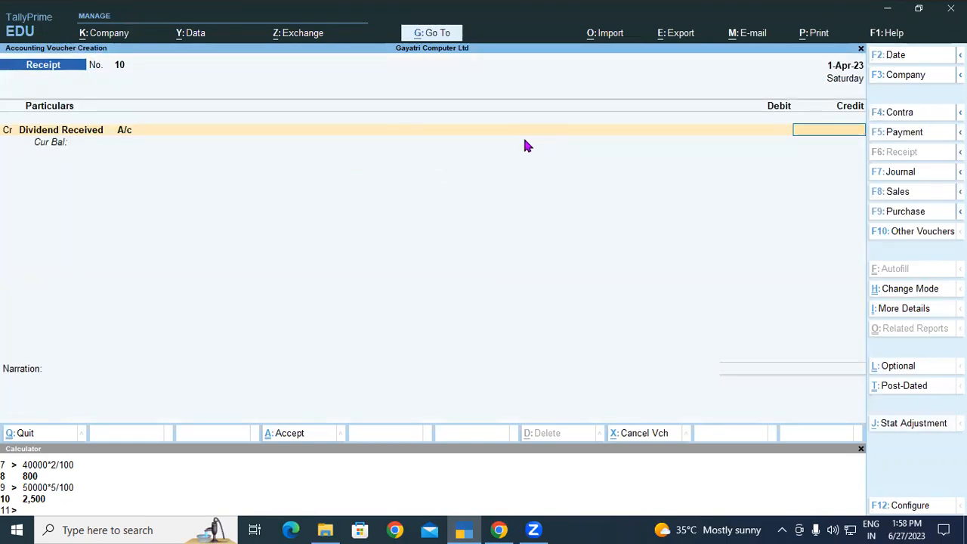
Credit Dividend Received A/c with 5500 and start the debit line of the receipt voucher.
{"action": "type", "text": "5500"}
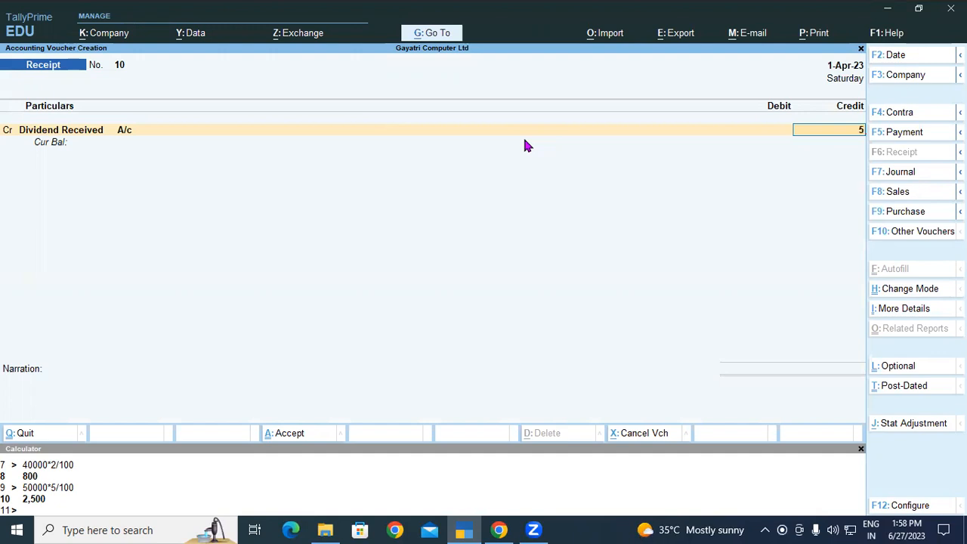
{"action": "key", "text": "Return"}
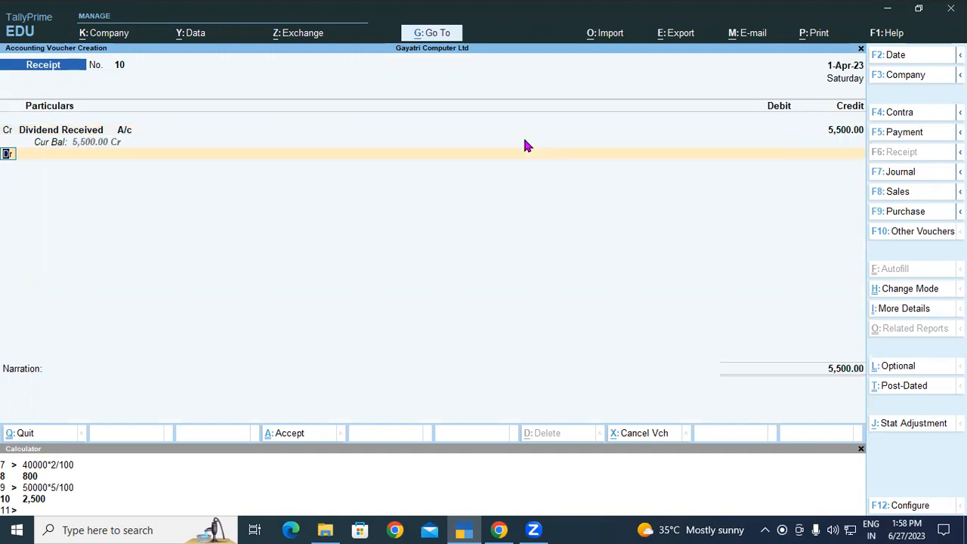
{"action": "key", "text": "Return"}
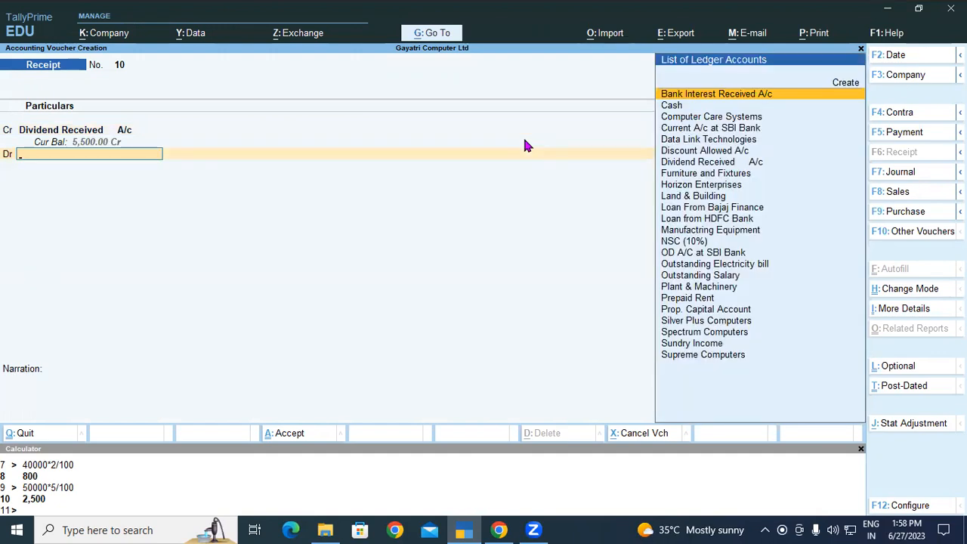
Check example 10 in the Chrome PDF for how the dividend was received, and debit Cash in the TallyPrime voucher.
{"action": "left_click", "coordinate": [499, 529]}
{"action": "left_click_drag", "start_coordinate": [255, 211], "coordinate": [388, 209]}
{"action": "left_click", "coordinate": [452, 208]}
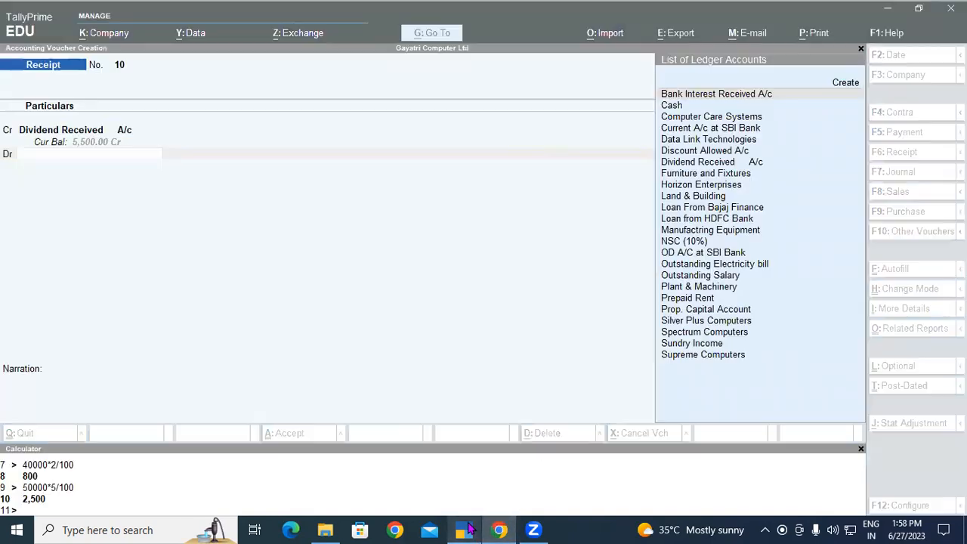
{"action": "left_click", "coordinate": [464, 530]}
{"action": "key", "text": "Down"}
{"action": "key", "text": "Return"}
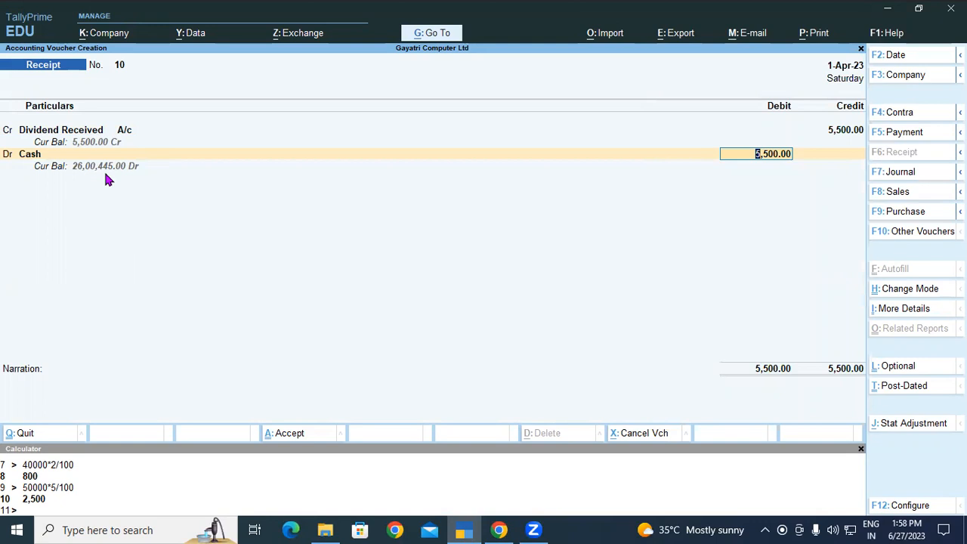
Compare the dividend receipt with example 10 in the Chrome PDF and save the voucher in TallyPrime without a narration.
{"action": "left_click", "coordinate": [499, 529]}
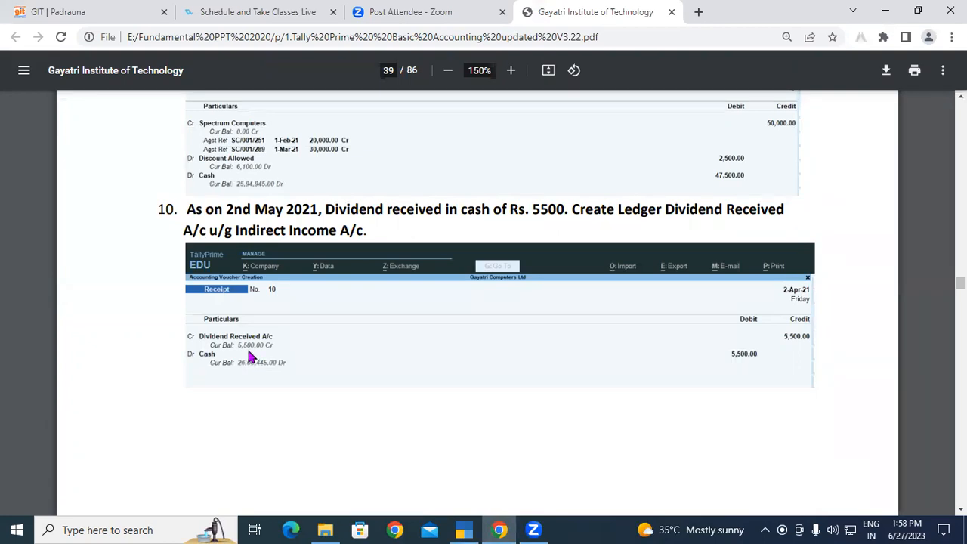
{"action": "left_click", "coordinate": [464, 530]}
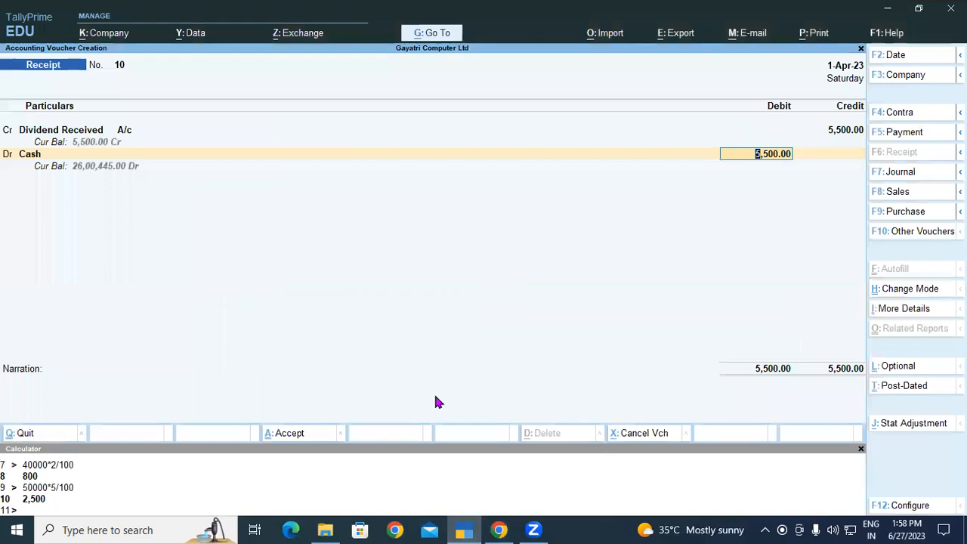
{"action": "key", "text": "Return"}
{"action": "key", "text": "Return"}
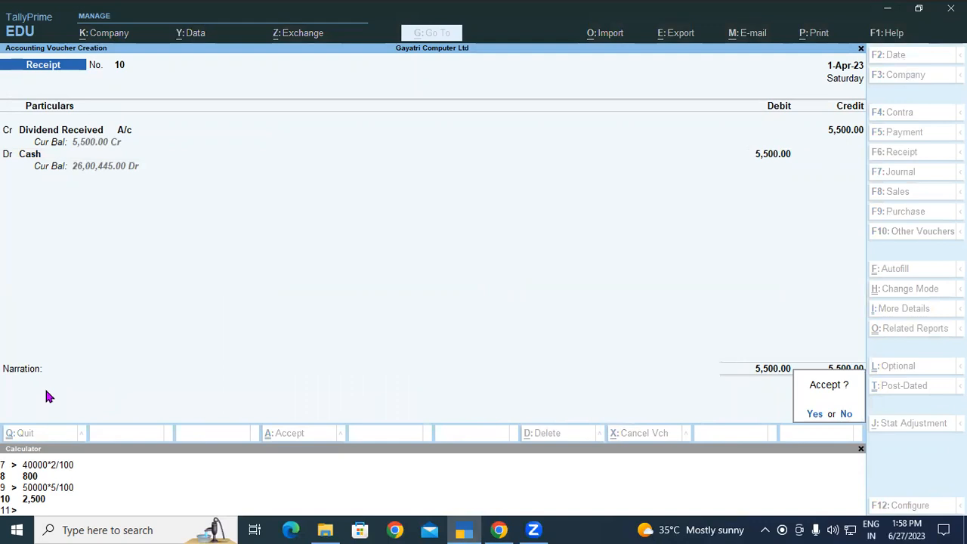
{"action": "key", "text": "Escape"}
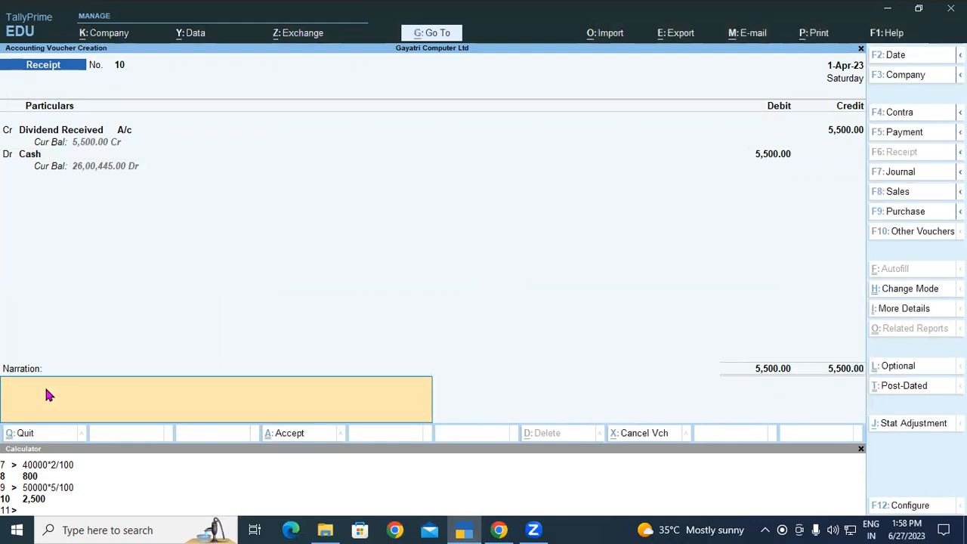
{"action": "key", "text": "Return"}
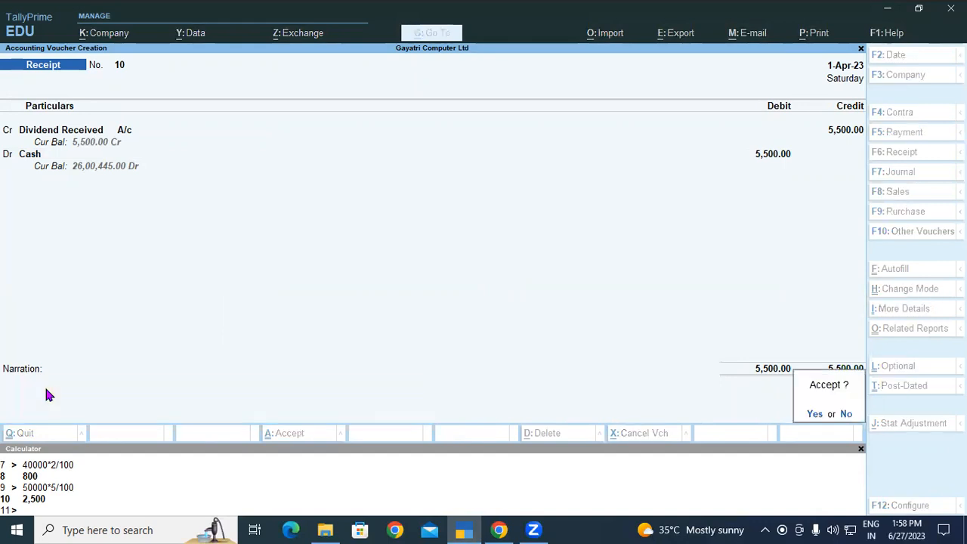
{"action": "key", "text": "Return"}
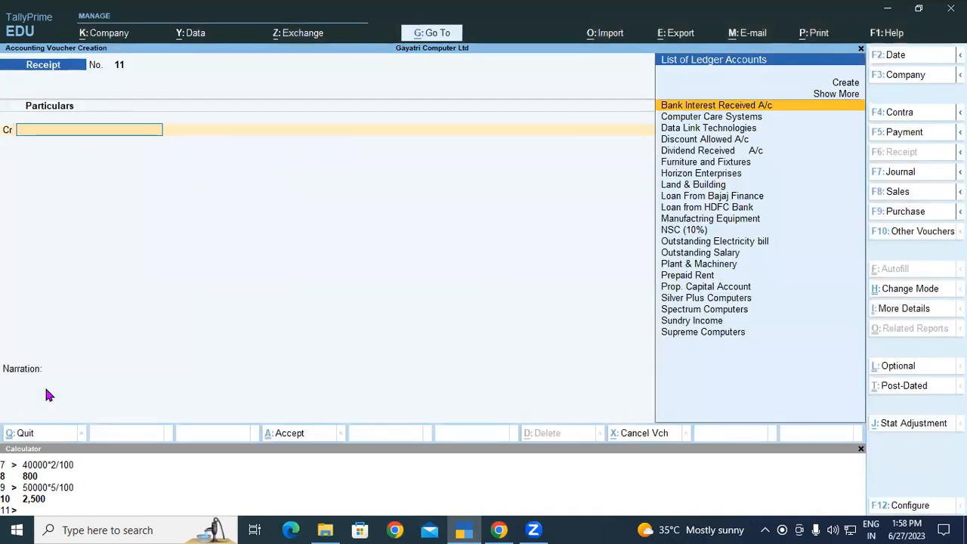
Switch to the Chrome PDF and read the Trial Balance section that follows the receipt voucher examples on page 40.
{"action": "left_click", "coordinate": [491, 523]}
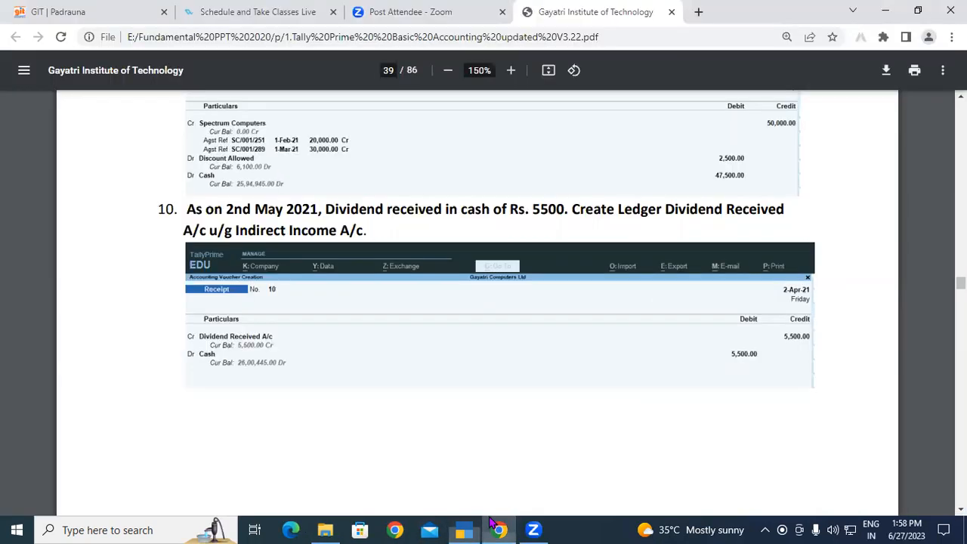
{"action": "scroll", "coordinate": [405, 372], "scroll_direction": "down", "scroll_amount": 6}
{"action": "scroll", "coordinate": [412, 330], "scroll_direction": "down", "scroll_amount": 2}
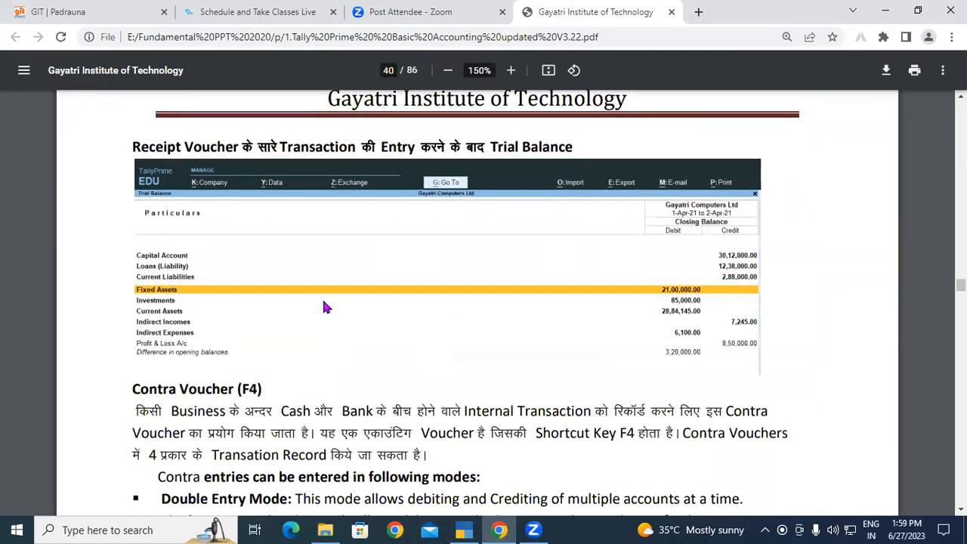
{"action": "left_click_drag", "start_coordinate": [149, 148], "coordinate": [571, 149]}
{"action": "left_click", "coordinate": [493, 148]}
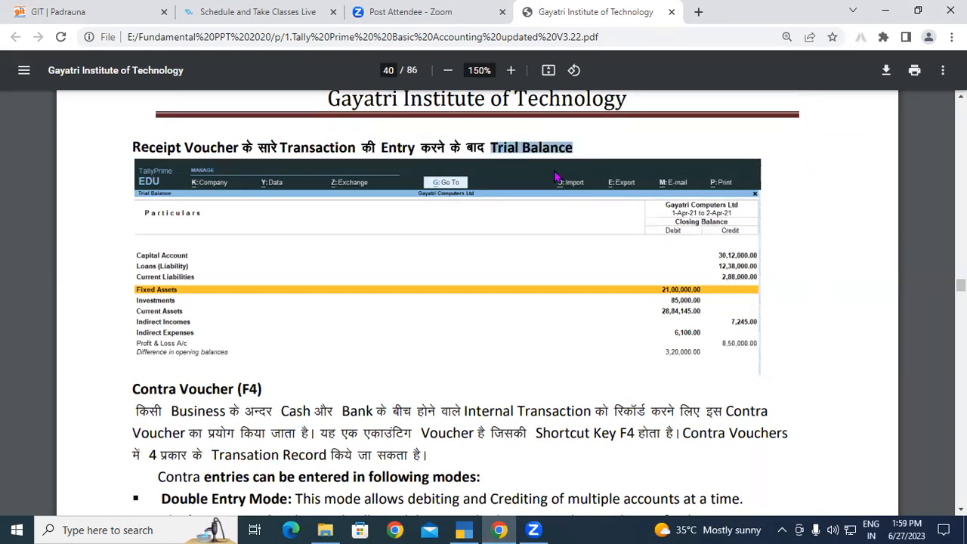
{"action": "scroll", "coordinate": [555, 176], "scroll_direction": "down", "scroll_amount": 2}
{"action": "left_click_drag", "start_coordinate": [133, 247], "coordinate": [261, 247]}
{"action": "scroll", "coordinate": [404, 200], "scroll_direction": "up", "scroll_amount": 5}
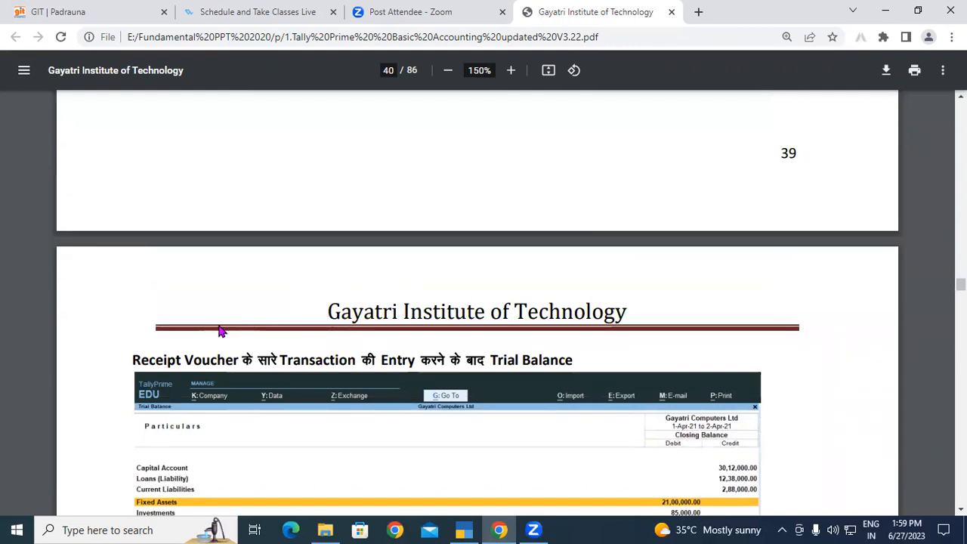
{"action": "left_click_drag", "start_coordinate": [490, 360], "coordinate": [578, 362]}
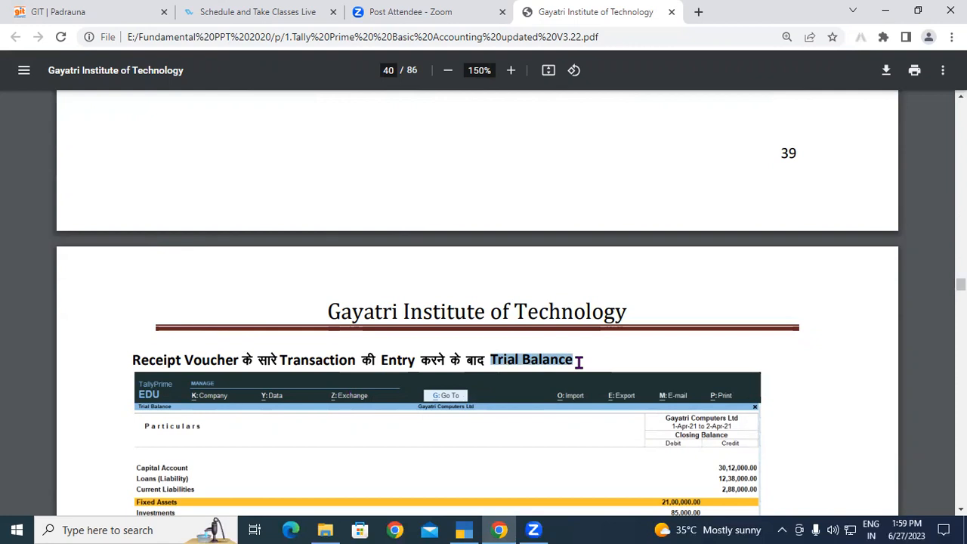
Handwrite the underlined red figures 10000 and 12000 on the blank area above the Trial Balance section of the PDF.
{"action": "left_click", "coordinate": [499, 47]}
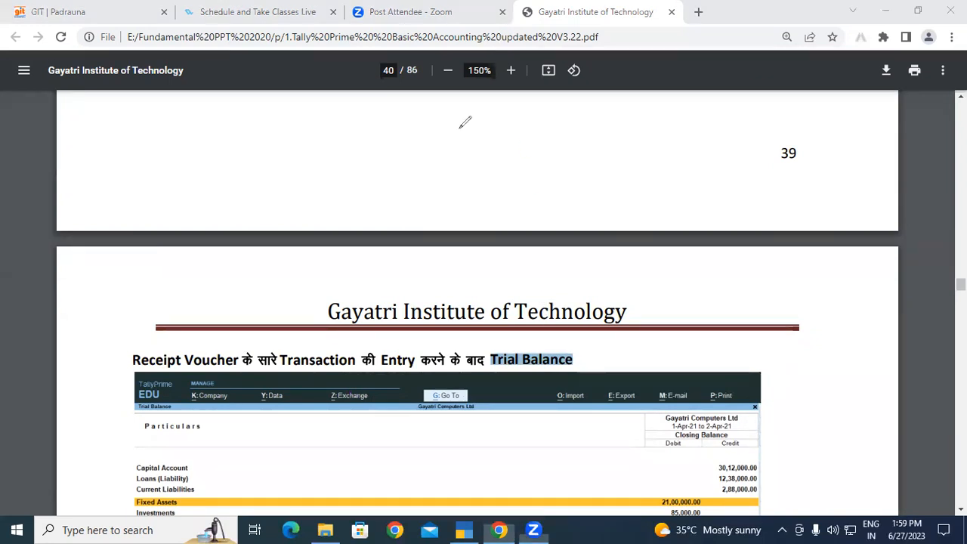
{"action": "left_click_drag", "start_coordinate": [350, 122], "coordinate": [360, 151]}
{"action": "mouse_move", "coordinate": [378, 124]}
{"action": "left_mouse_down"}
{"action": "mouse_move", "coordinate": [376, 139]}
{"action": "mouse_move", "coordinate": [381, 125]}
{"action": "mouse_move", "coordinate": [419, 132]}
{"action": "mouse_move", "coordinate": [430, 121]}
{"action": "left_mouse_up"}
{"action": "left_click_drag", "start_coordinate": [452, 115], "coordinate": [450, 118]}
{"action": "left_click_drag", "start_coordinate": [344, 172], "coordinate": [476, 144]}
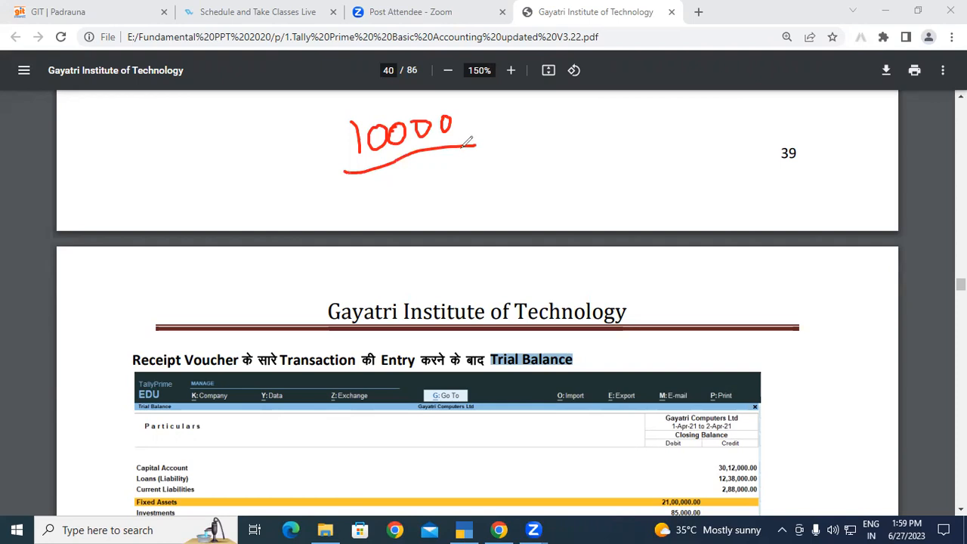
{"action": "mouse_move", "coordinate": [558, 119]}
{"action": "left_mouse_down"}
{"action": "mouse_move", "coordinate": [571, 146]}
{"action": "mouse_move", "coordinate": [636, 108]}
{"action": "left_mouse_up"}
{"action": "left_click_drag", "start_coordinate": [582, 163], "coordinate": [643, 138]}
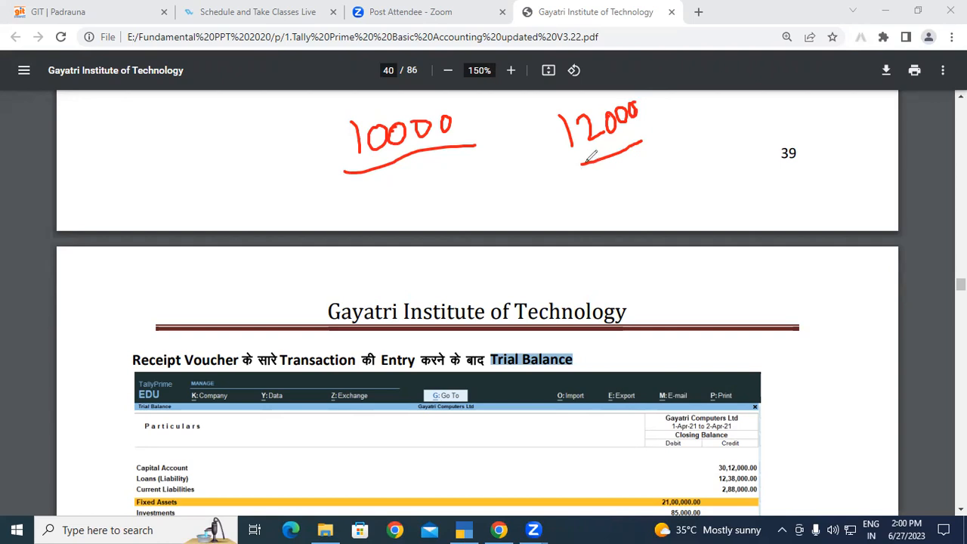
{"action": "left_click_drag", "start_coordinate": [697, 83], "coordinate": [712, 112]}
{"action": "mouse_move", "coordinate": [729, 79]}
{"action": "left_mouse_down"}
{"action": "mouse_move", "coordinate": [738, 93]}
{"action": "mouse_move", "coordinate": [730, 108]}
{"action": "mouse_move", "coordinate": [754, 75]}
{"action": "left_mouse_up"}
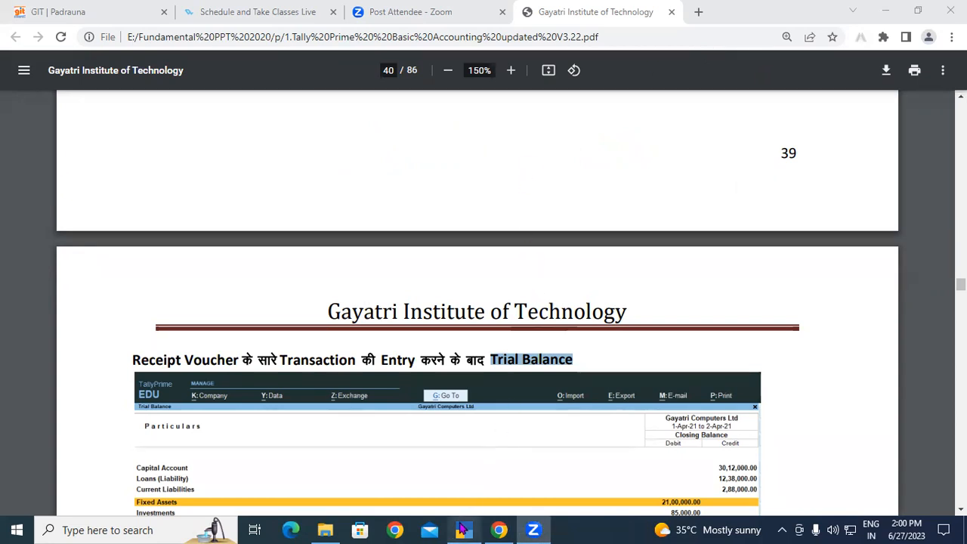
Leave voucher creation in TallyPrime, display the company's Trial Balance report and close the calculator pane.
{"action": "left_click", "coordinate": [462, 530]}
{"action": "key", "text": "Escape"}
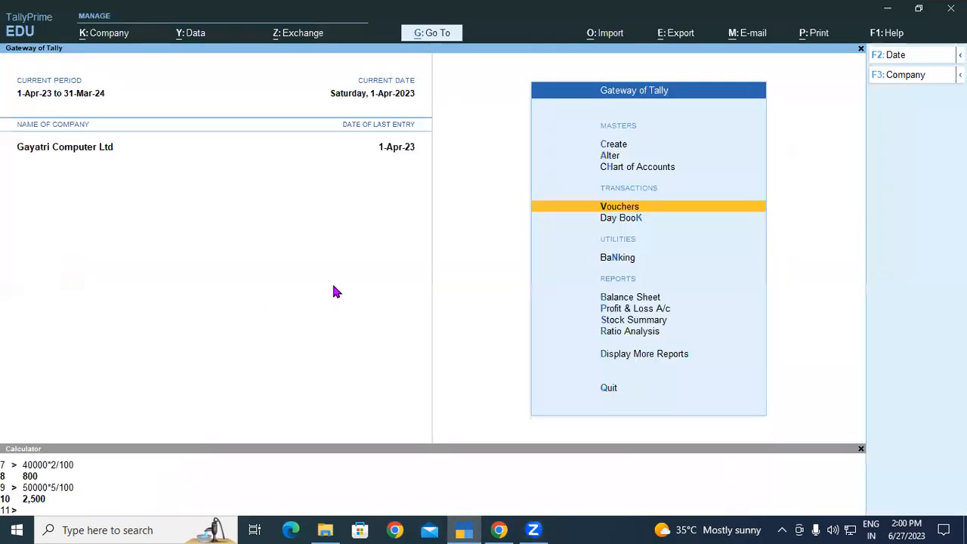
{"action": "left_click", "coordinate": [628, 357]}
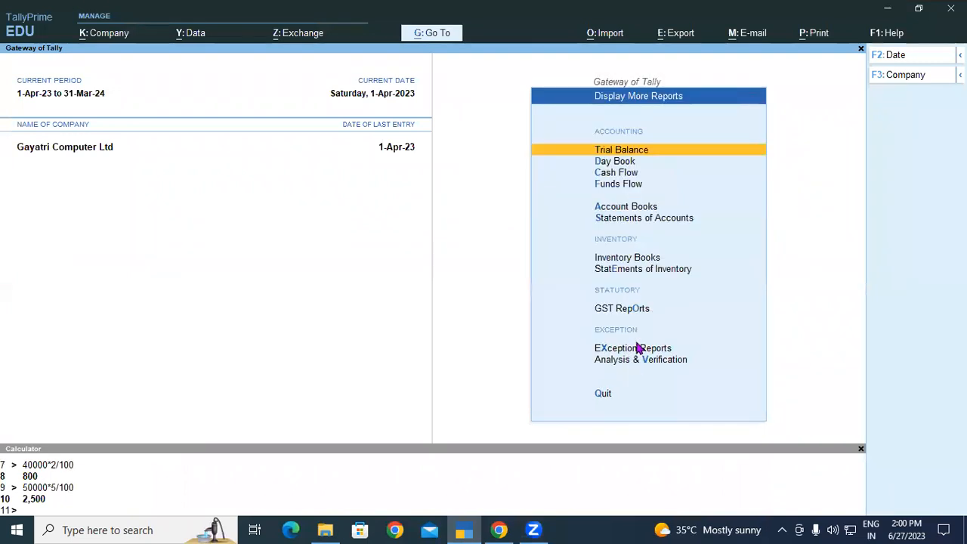
{"action": "left_click", "coordinate": [619, 155]}
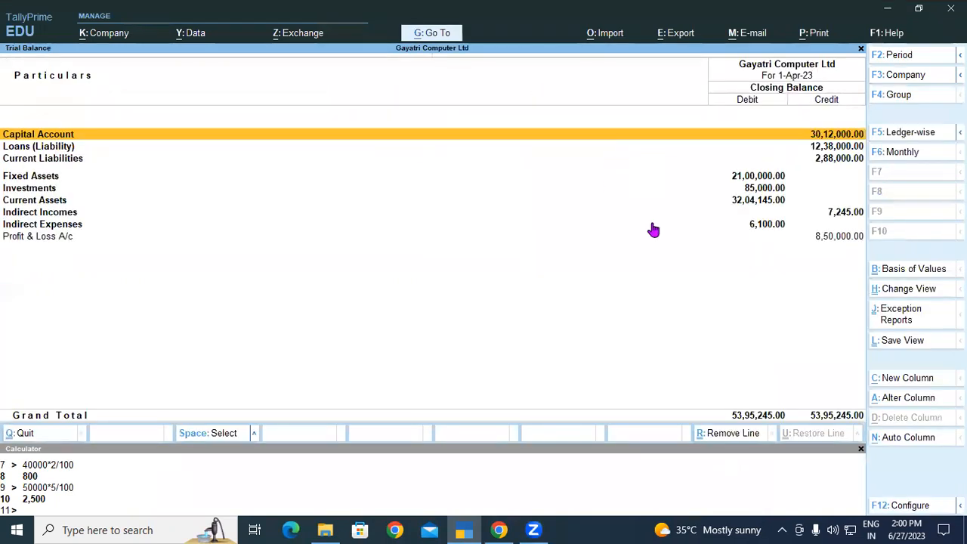
{"action": "left_click", "coordinate": [860, 449]}
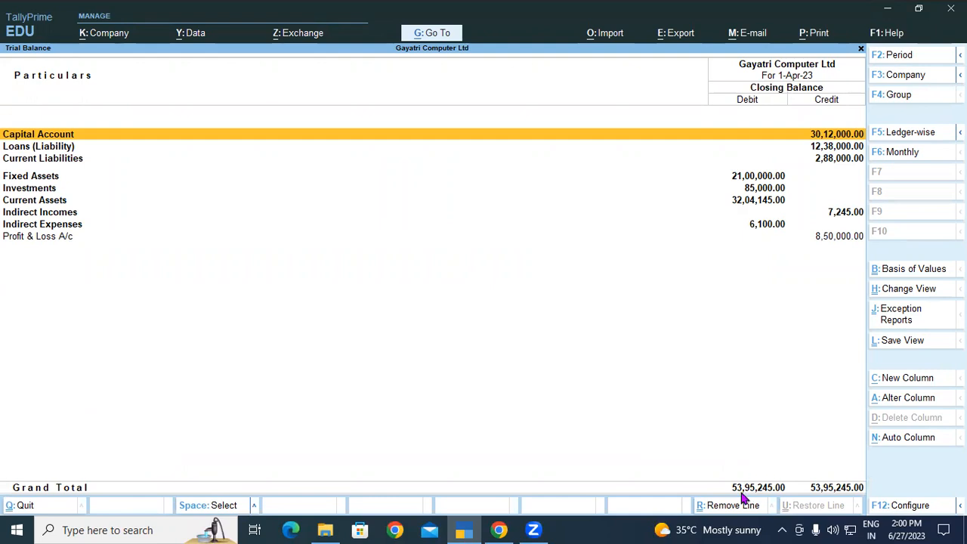